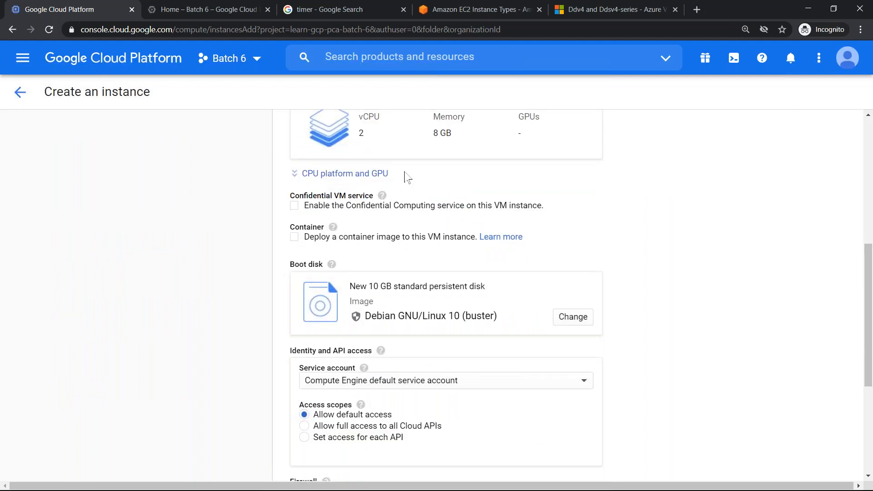
# - Set the new VM's general-purpose machine series to N1
pyautogui.click(664, 44)
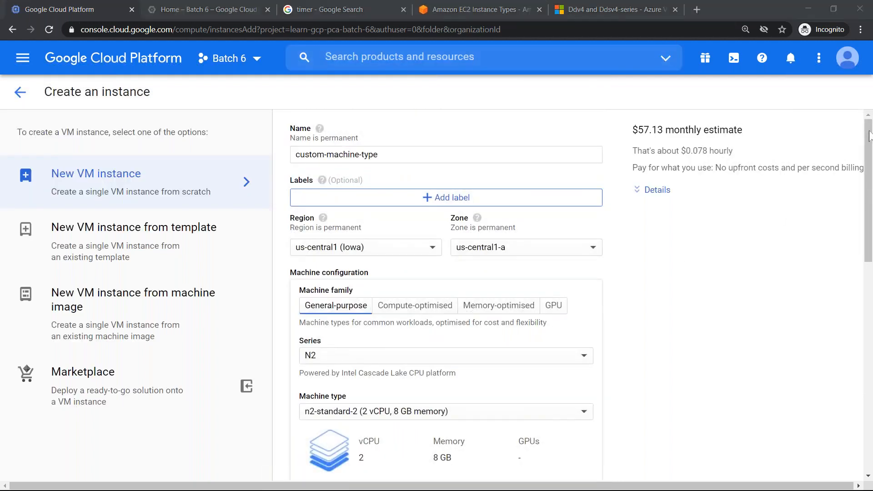
pyautogui.click(859, 160)
pyautogui.scroll(-3, 362, 235)
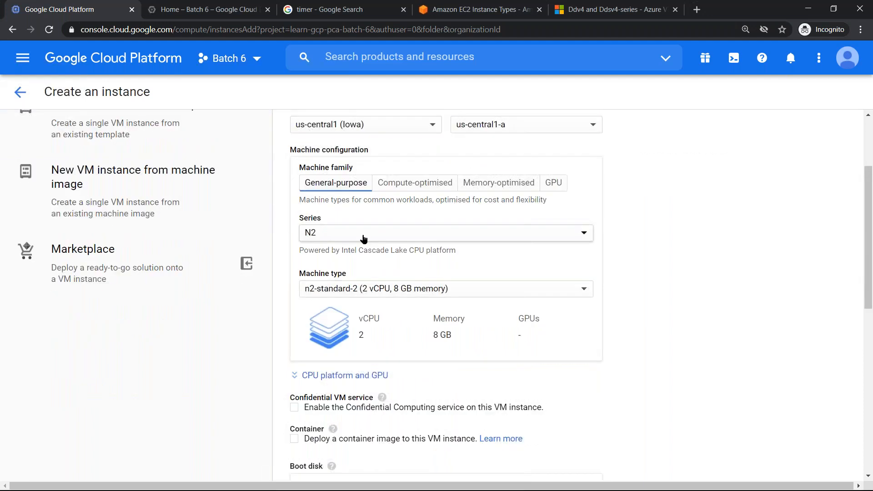
pyautogui.click(362, 234)
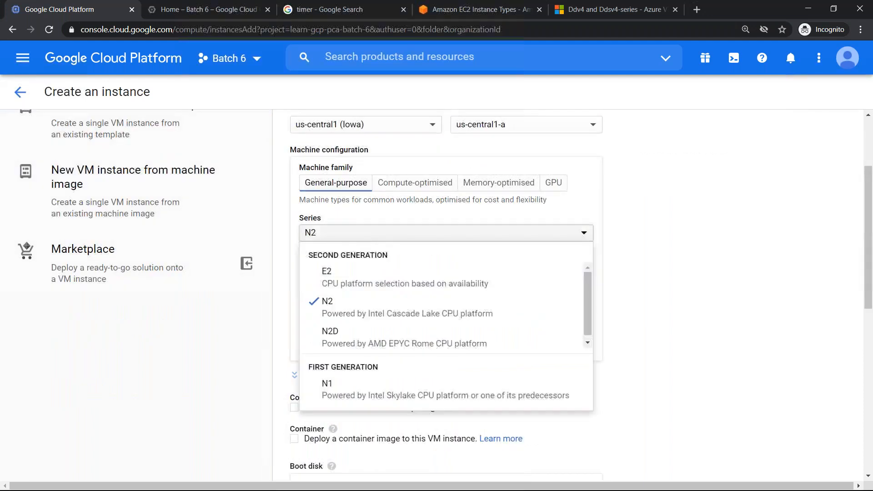
pyautogui.click(354, 391)
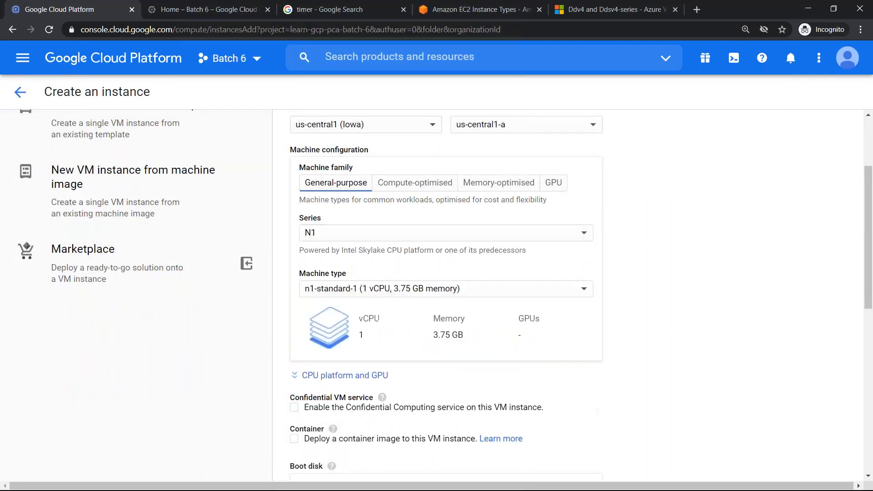
# - Look through the predefined N1 machine types and choose Custom as the machine type
pyautogui.click(401, 289)
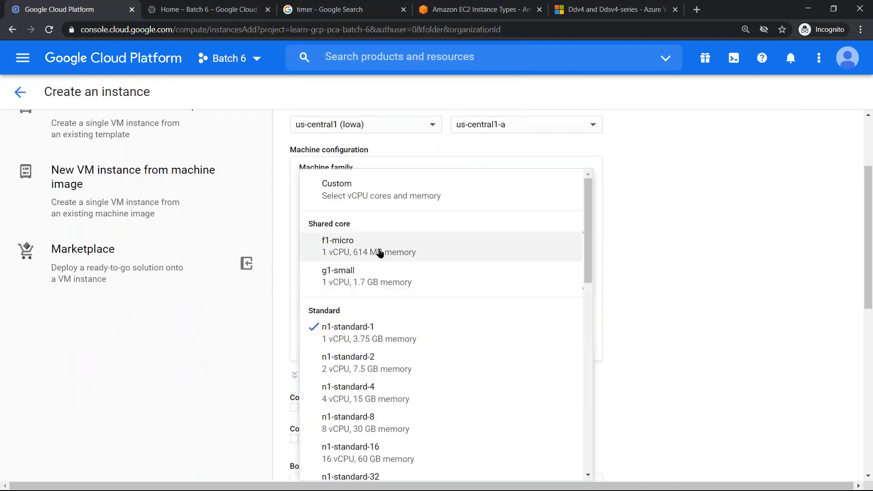
pyautogui.scroll(-15, 385, 318)
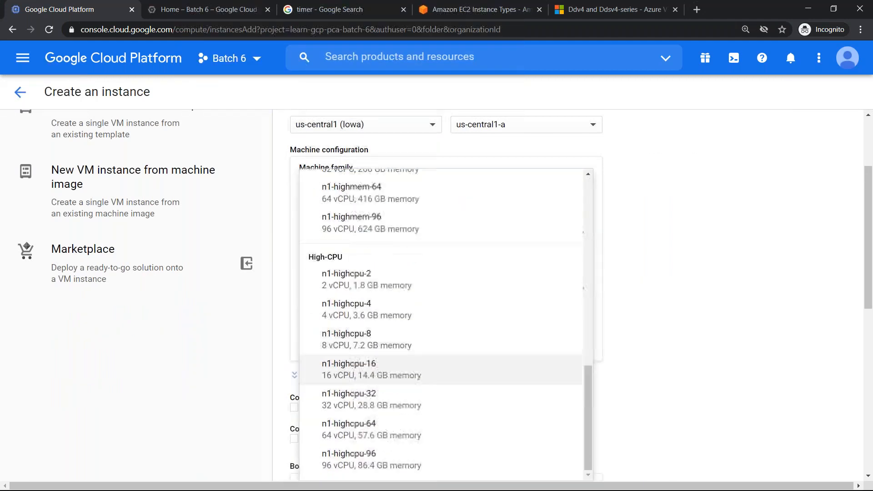
pyautogui.scroll(10, 449, 267)
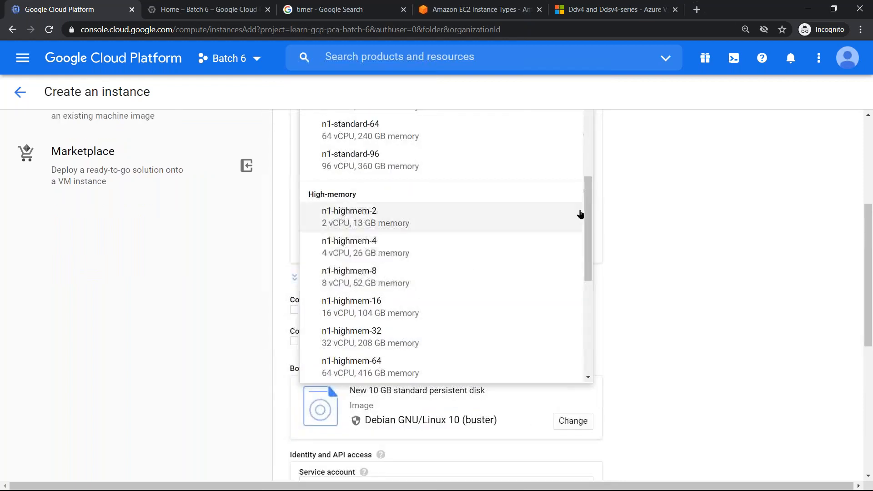
pyautogui.moveTo(590, 205); pyautogui.dragTo(589, 130)
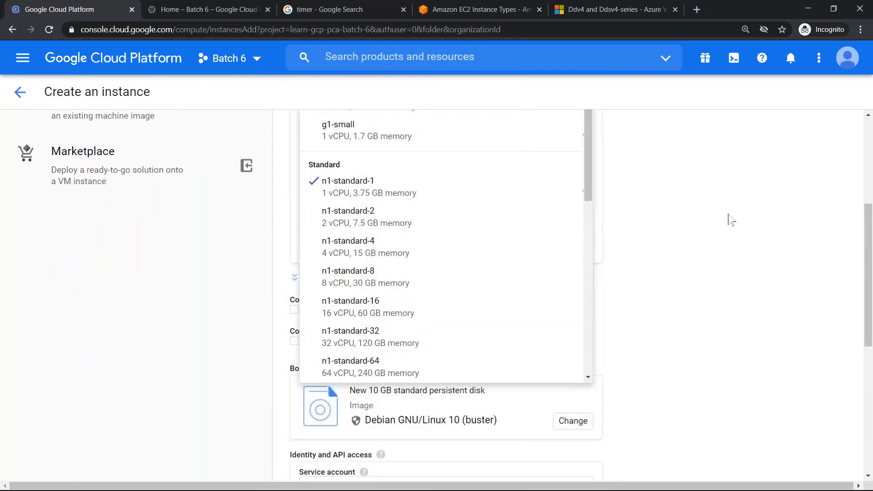
pyautogui.moveTo(868, 232); pyautogui.dragTo(868, 195)
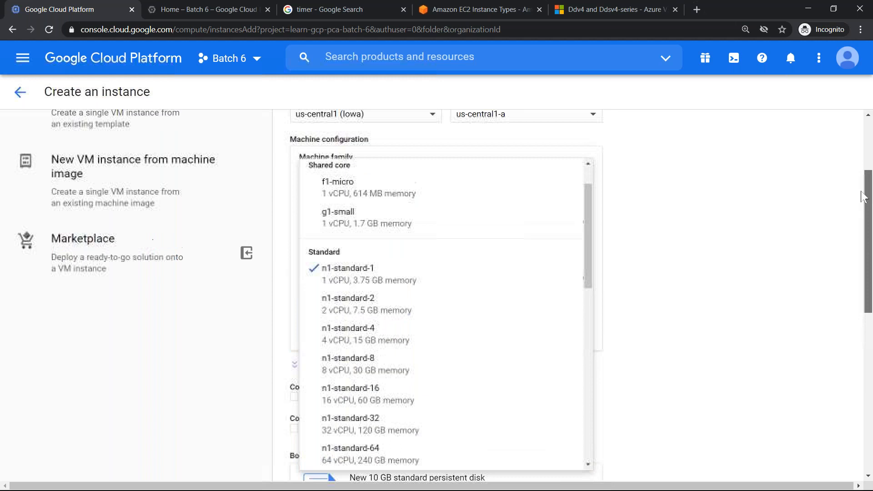
pyautogui.scroll(2, 432, 234)
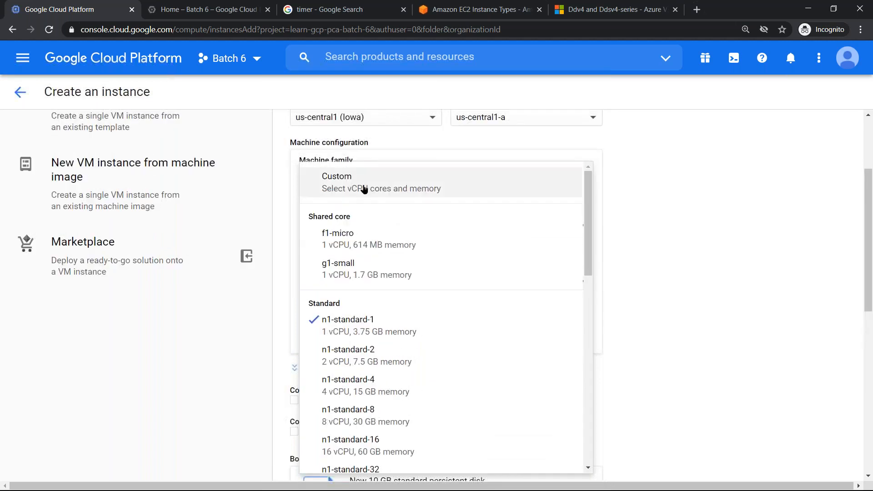
pyautogui.click(336, 189)
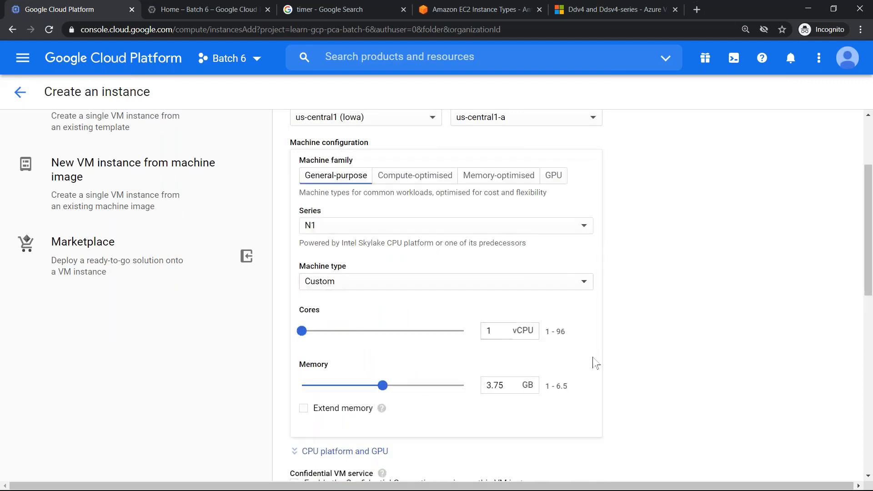
# - Set the custom machine to 6 vCPUs and 17.75 GB of memory, and create the instance
pyautogui.scroll(-3, 596, 363)
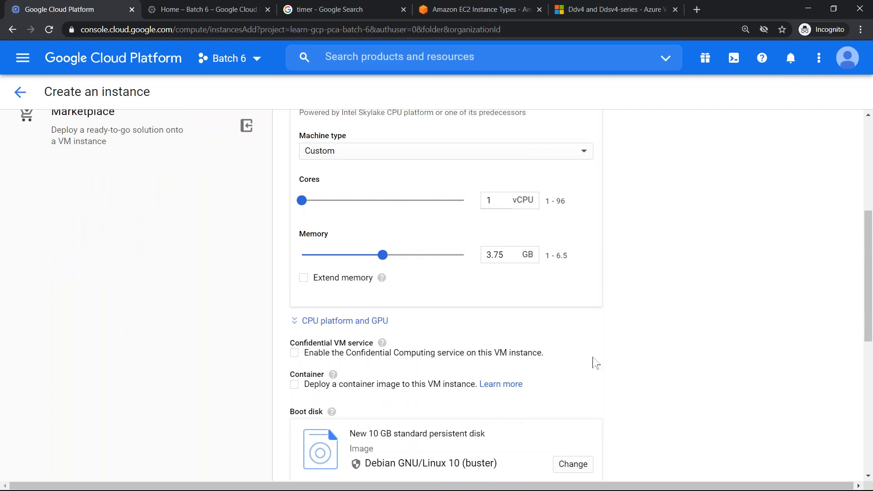
pyautogui.doubleClick(497, 199)
pyautogui.write('6')
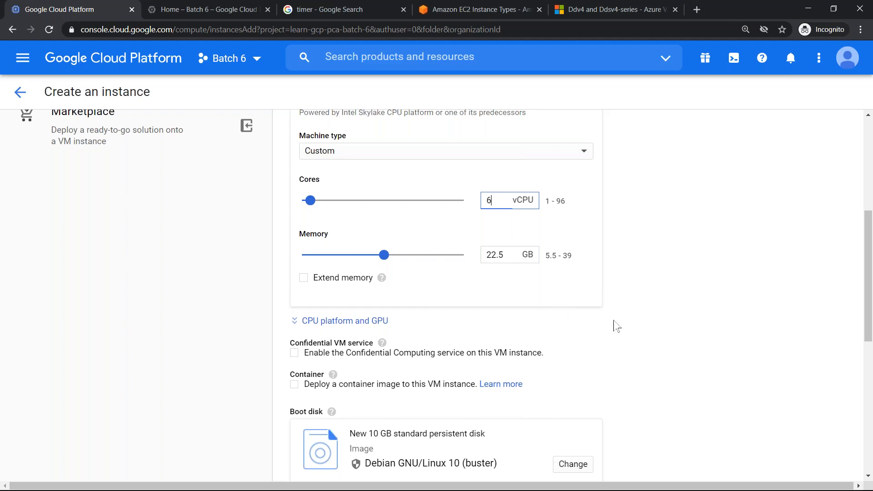
pyautogui.doubleClick(505, 253)
pyautogui.write('17.75')
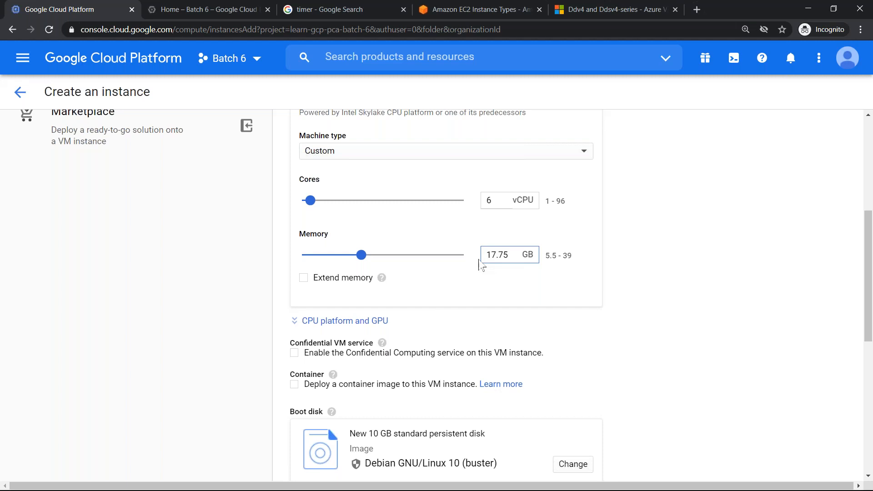
pyautogui.scroll(-8, 481, 265)
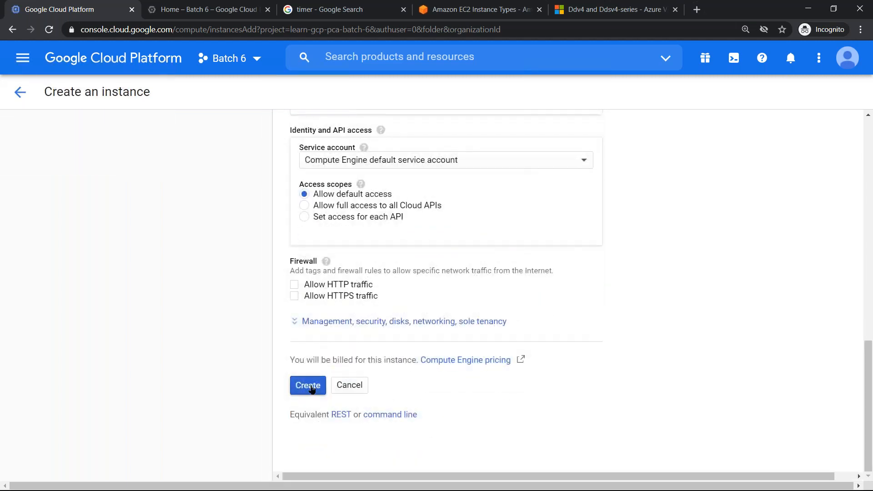
pyautogui.click(312, 386)
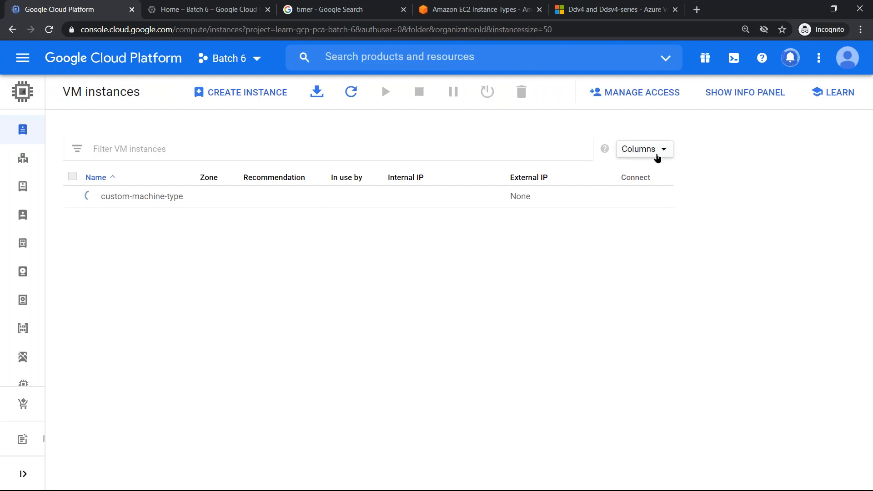
# - Show the Machine type column in the VM instances list
pyautogui.click(658, 155)
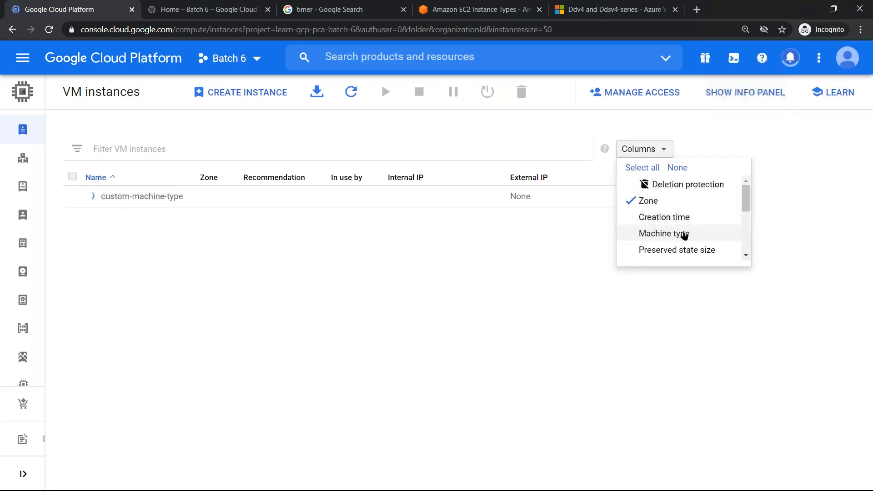
pyautogui.click(663, 233)
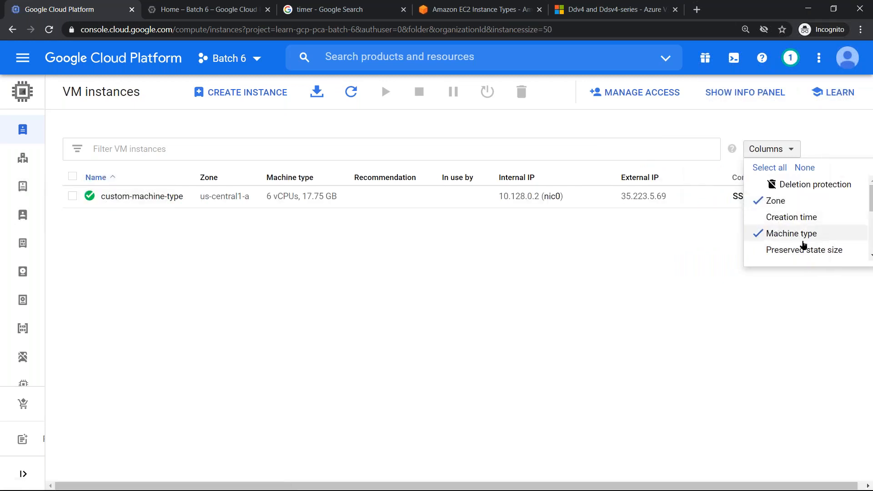
pyautogui.click(635, 263)
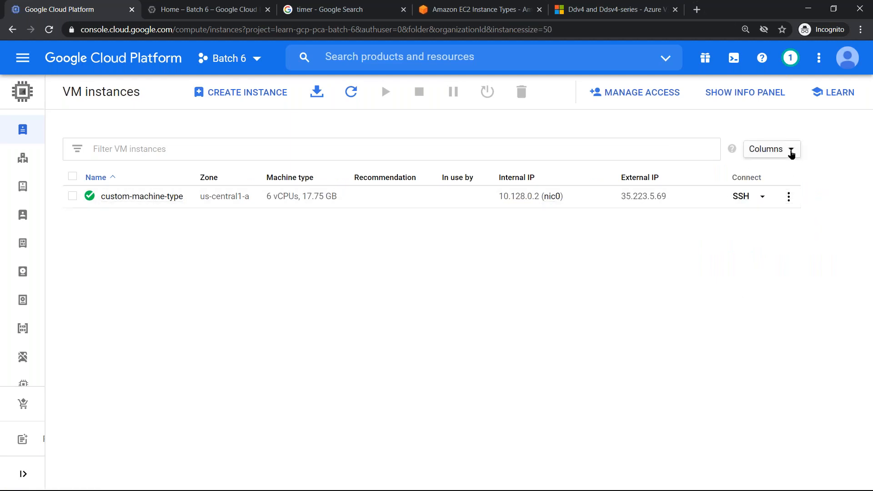
# - Hide the Recommendation and In use by columns from the VM instances list
pyautogui.click(790, 150)
pyautogui.scroll(-2, 732, 233)
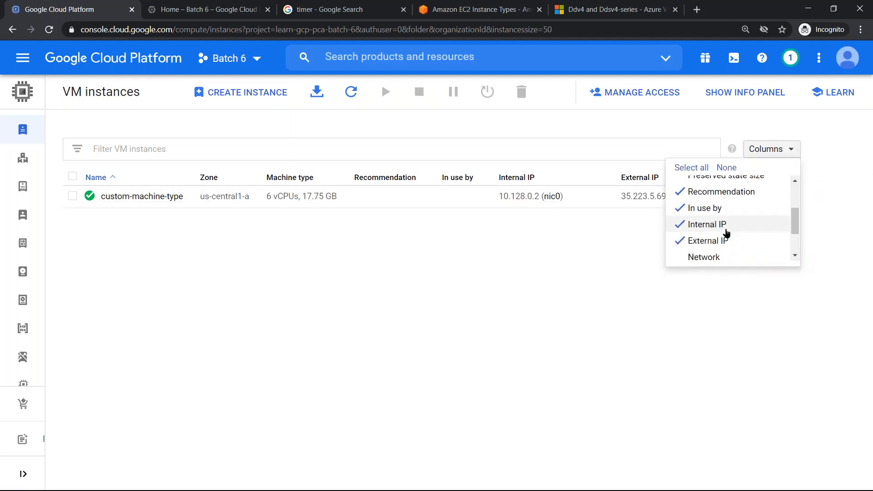
pyautogui.click(709, 197)
pyautogui.click(629, 210)
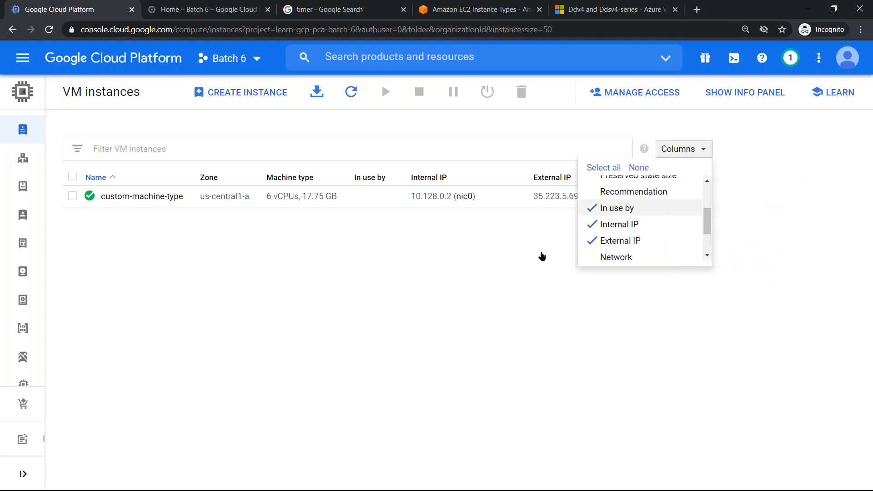
pyautogui.click(306, 269)
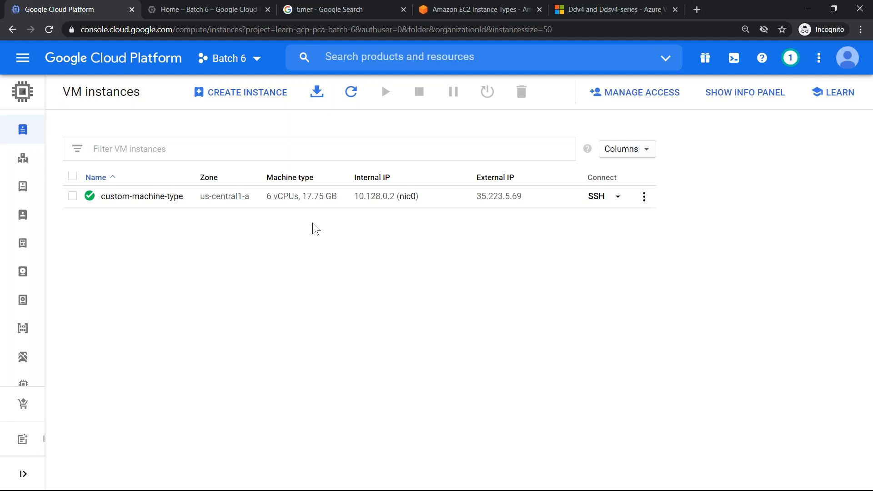
# - Open an SSH session to the custom-machine-type instance and place its terminal window over the instance list
pyautogui.click(595, 196)
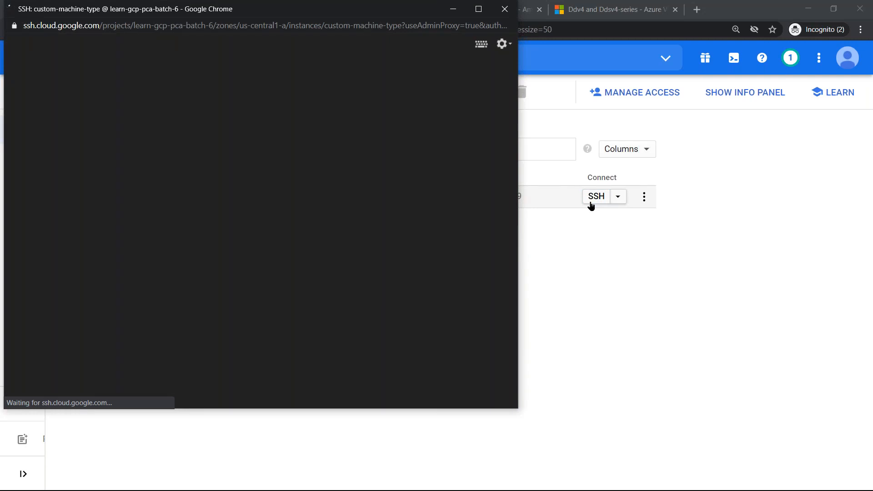
pyautogui.moveTo(400, 13); pyautogui.dragTo(582, 57)
pyautogui.moveTo(509, 47); pyautogui.dragTo(499, 236)
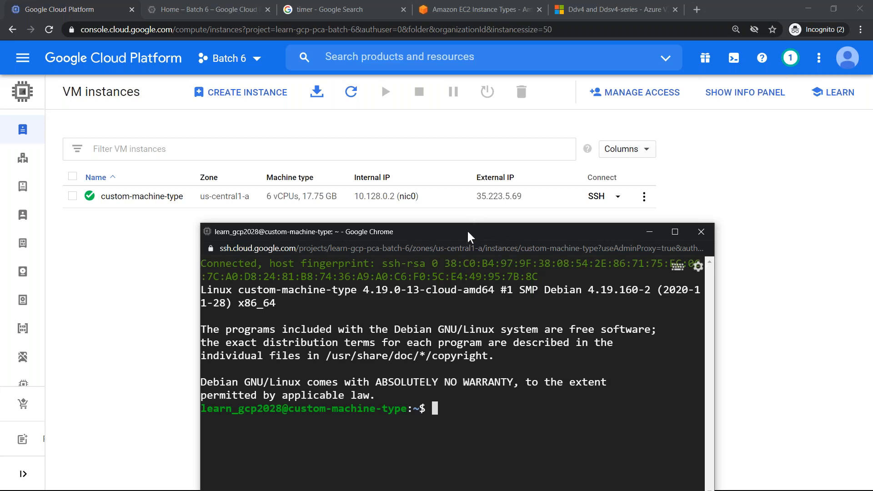
pyautogui.moveTo(468, 230); pyautogui.dragTo(435, 151)
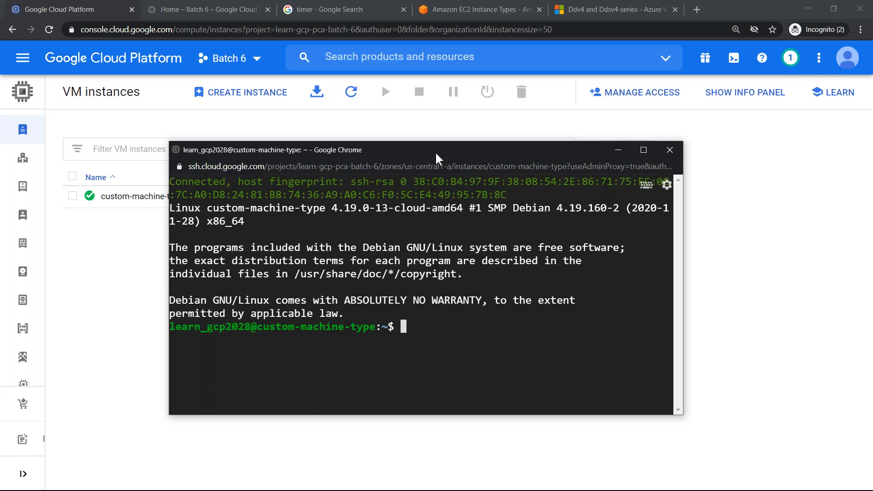
# - Clear the terminal, run lscpu and check the CPU(s) line at the start of its output
pyautogui.hotkey('ctrl', 'l')
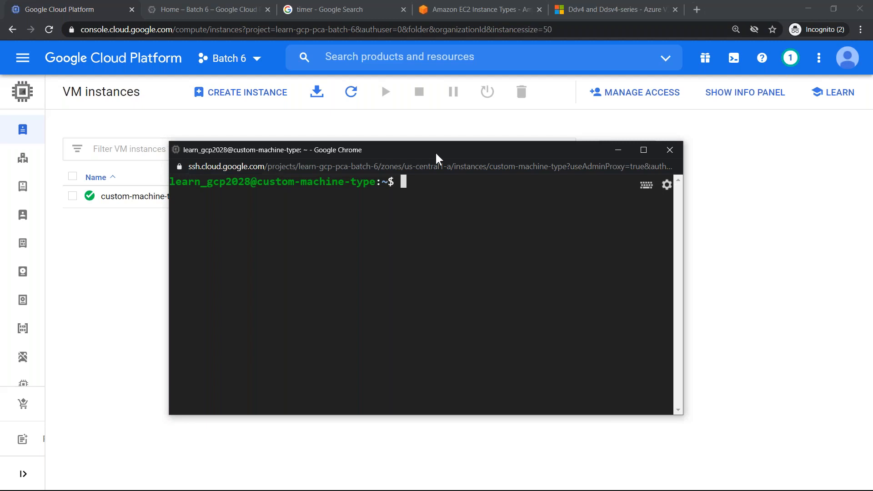
pyautogui.write('lspuc')
pyautogui.press('BackSpace')
pyautogui.press('BackSpace')
pyautogui.press('BackSpace')
pyautogui.write('cpu')
pyautogui.press('Return')
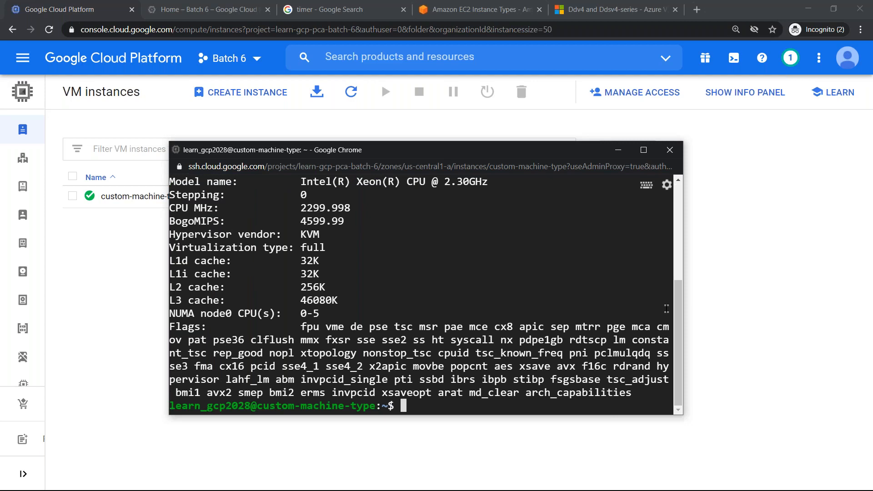
pyautogui.moveTo(677, 301); pyautogui.dragTo(682, 200)
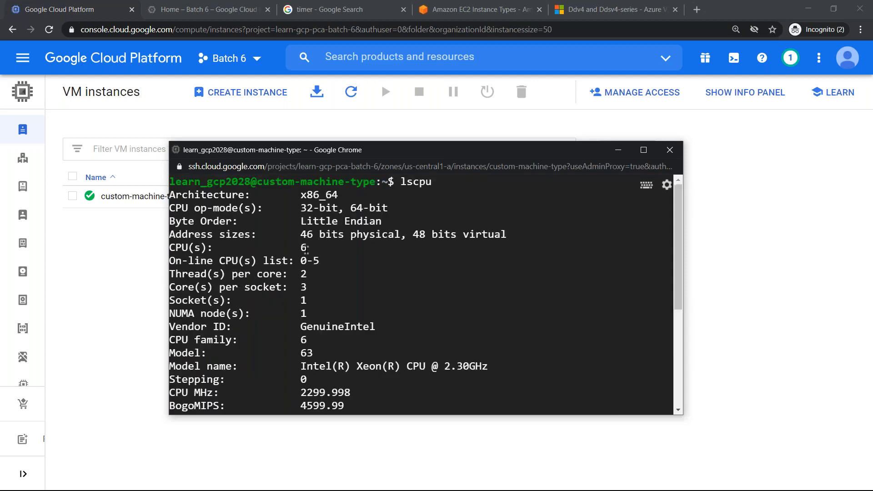
pyautogui.moveTo(307, 248); pyautogui.dragTo(168, 248)
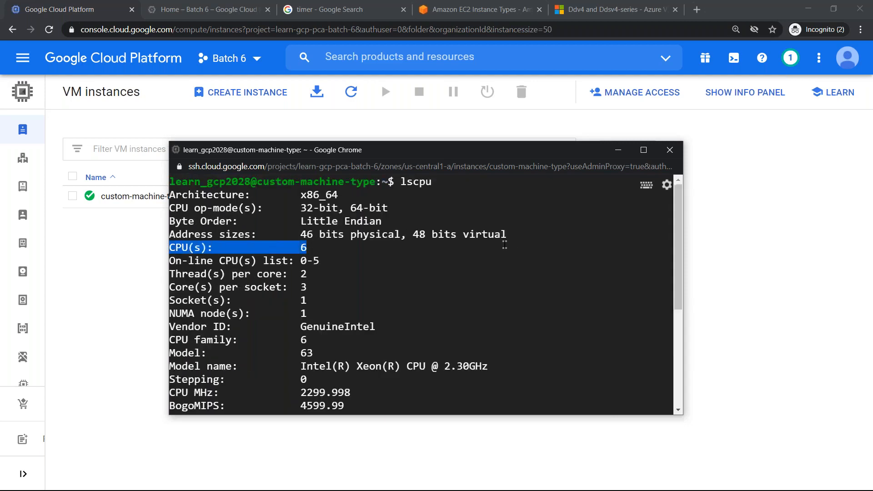
# - Clear the terminal and run free -m to check the instance's memory in megabytes
pyautogui.hotkey('ctrl', 'l')
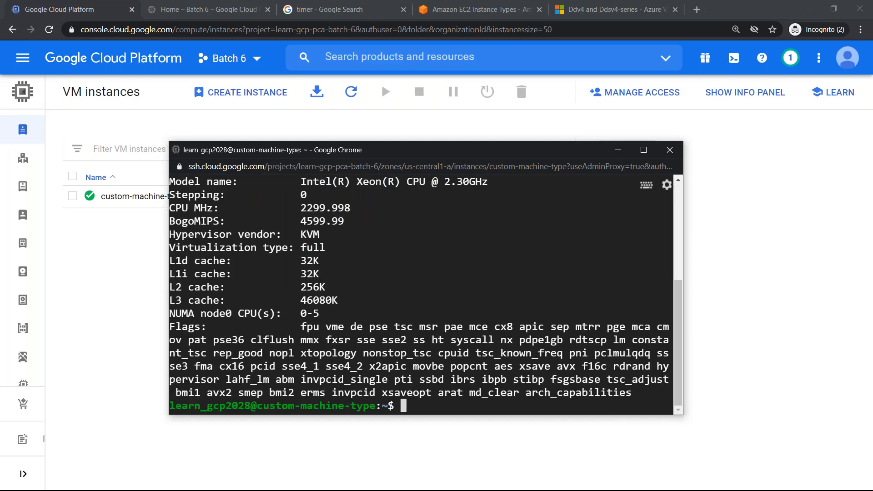
pyautogui.write('fre')
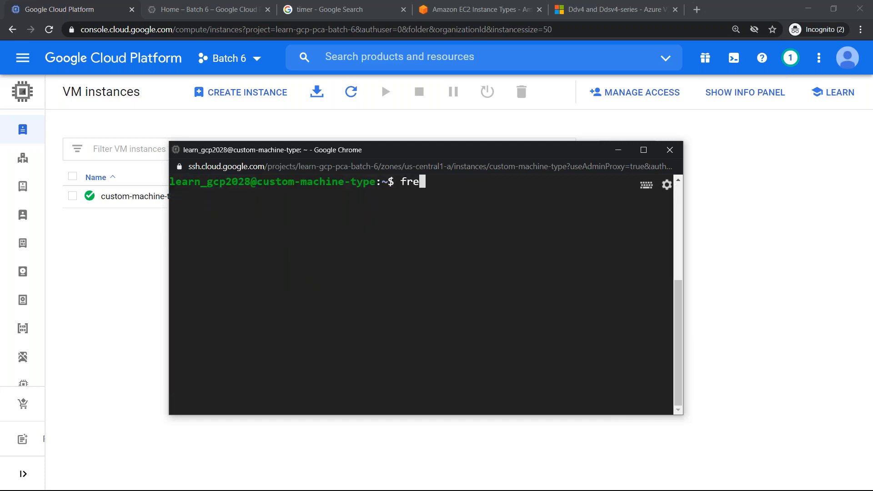
pyautogui.write('e -m')
pyautogui.press('Return')
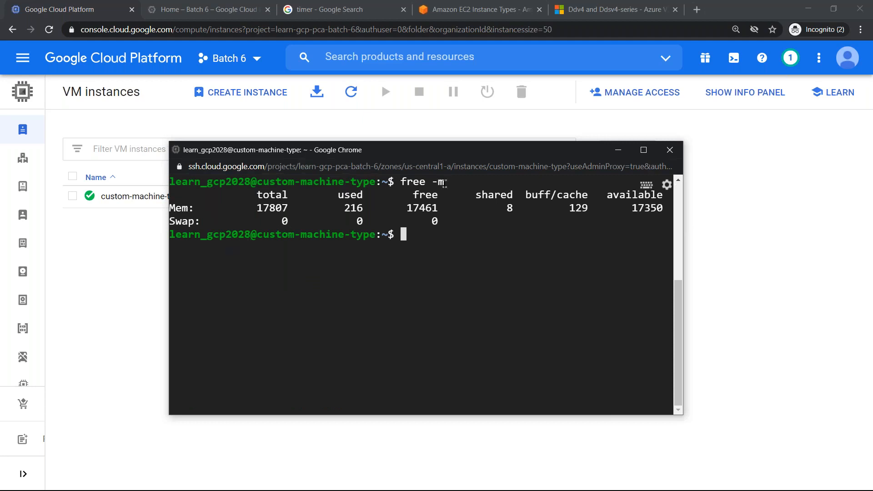
pyautogui.moveTo(445, 183); pyautogui.dragTo(437, 182)
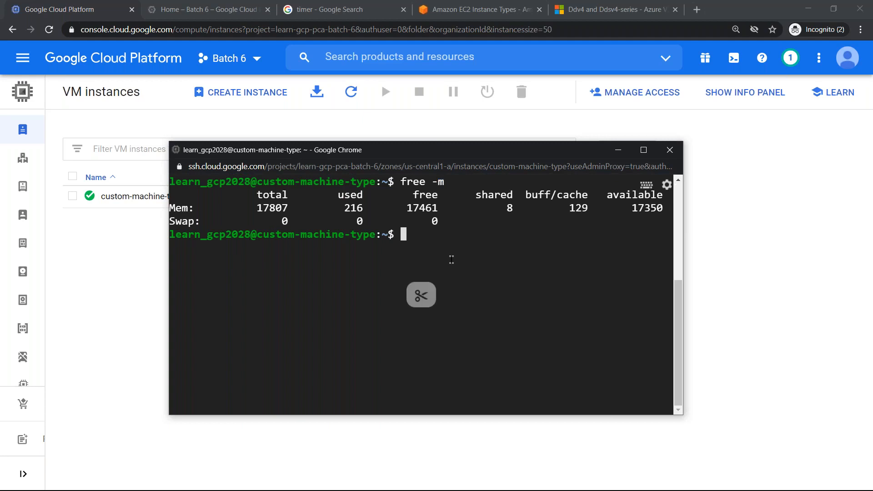
# - Clear the terminal, run cat /proc/meminfo and check the MemTotal value at the start of its output
pyautogui.hotkey('ctrl', 'l')
pyautogui.write('cat /')
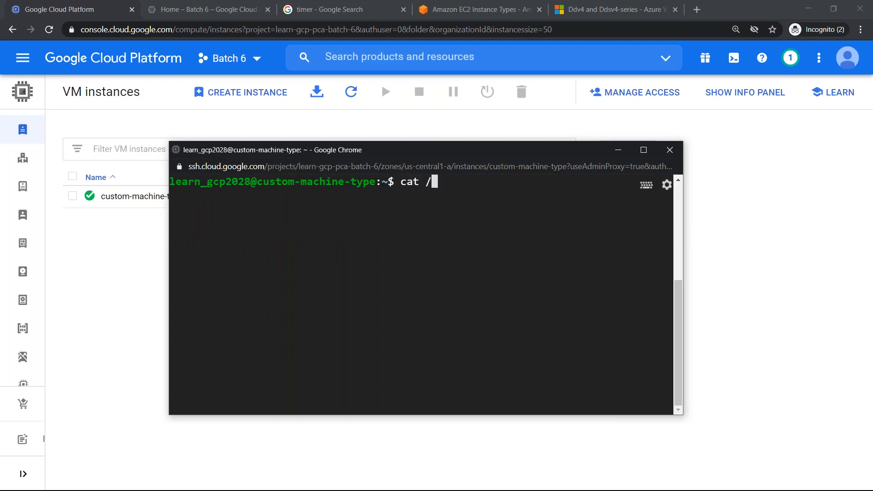
pyautogui.write('proc/meminfo')
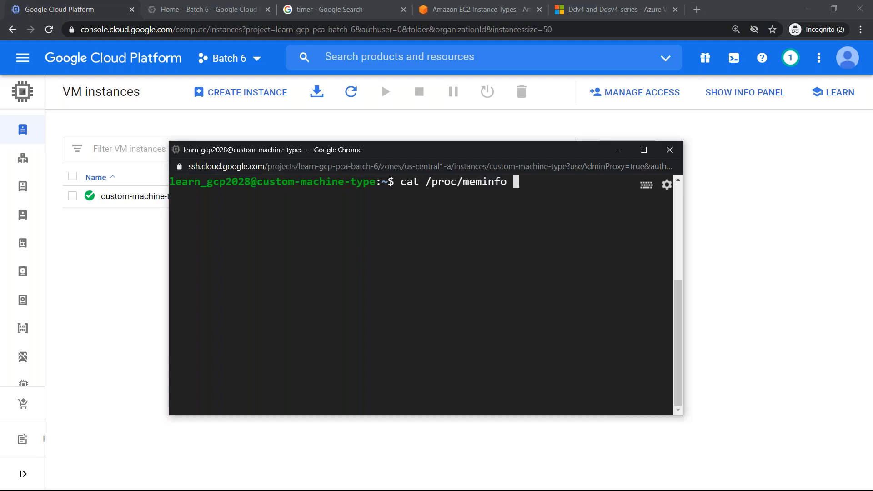
pyautogui.press('Return')
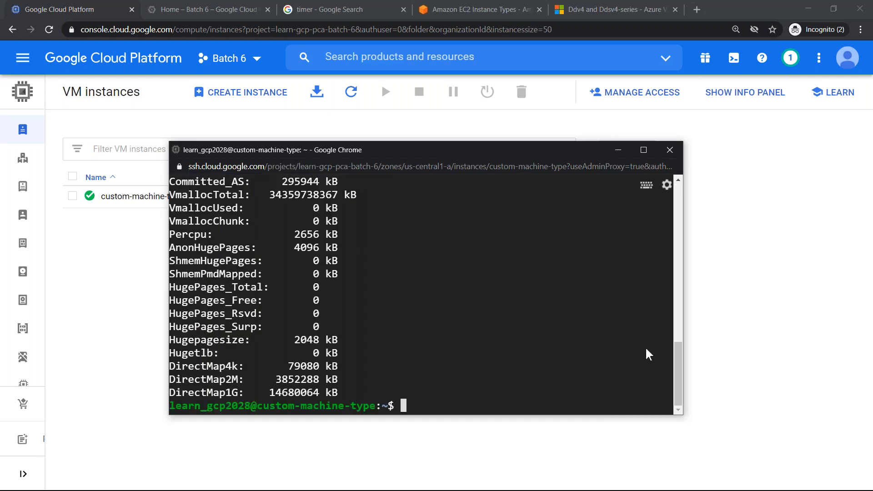
pyautogui.moveTo(675, 330); pyautogui.dragTo(672, 238)
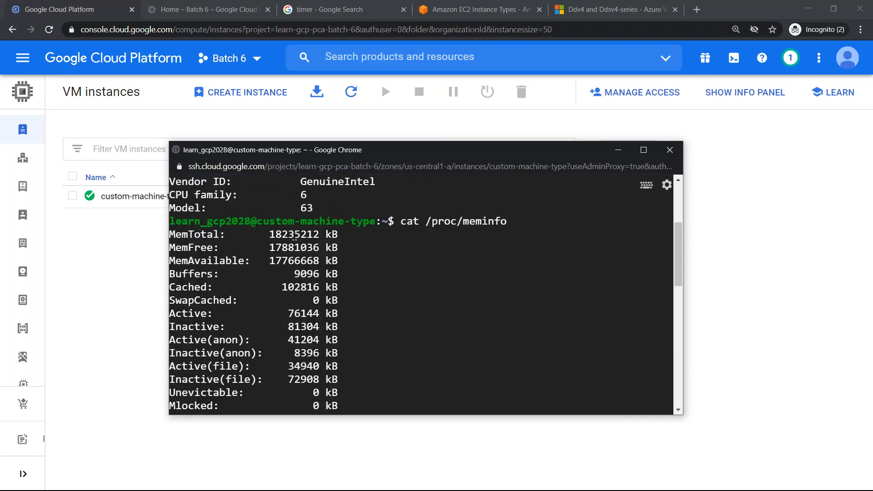
pyautogui.doubleClick(294, 236)
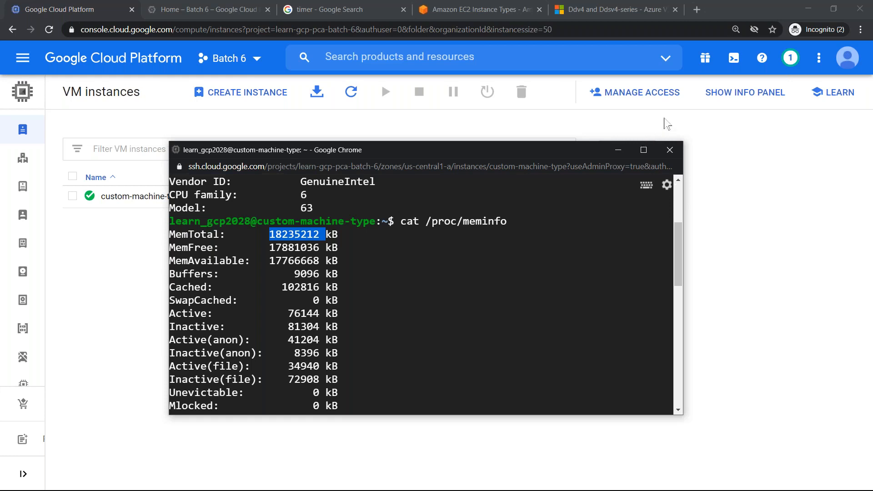
# - Close the SSH session window and delete the custom-machine-type instance along with its boot disk
pyautogui.click(669, 150)
pyautogui.click(481, 228)
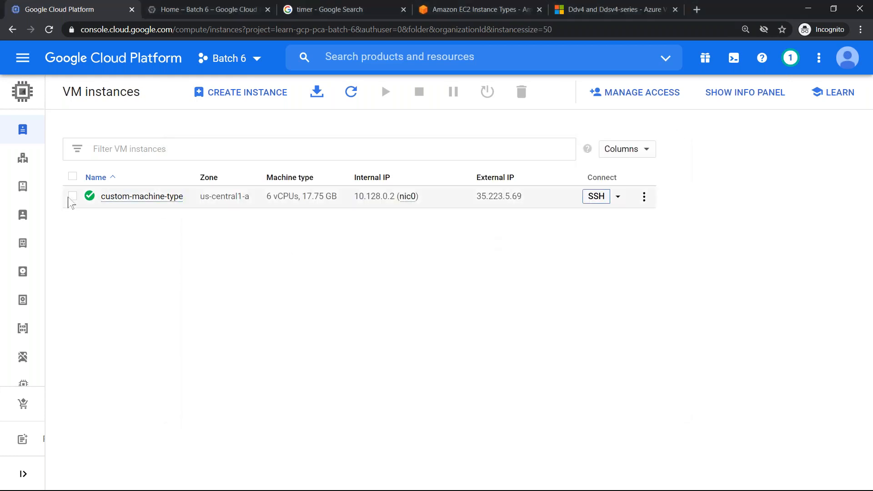
pyautogui.click(72, 196)
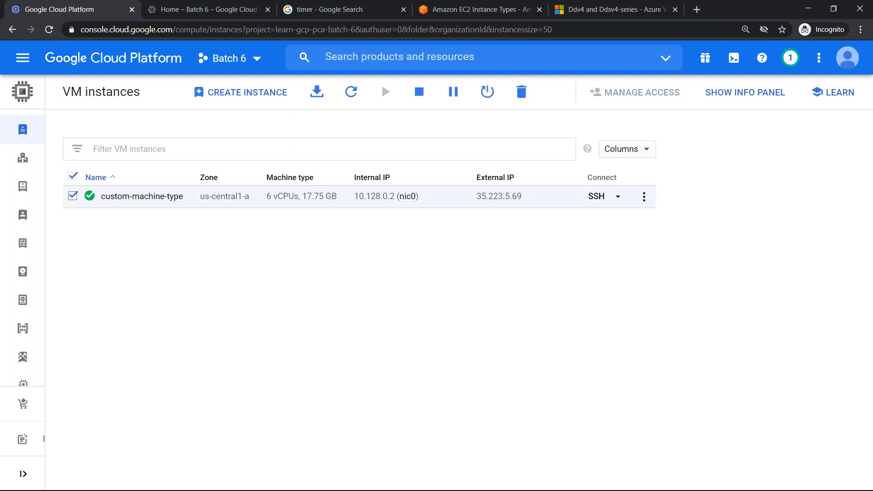
pyautogui.click(526, 94)
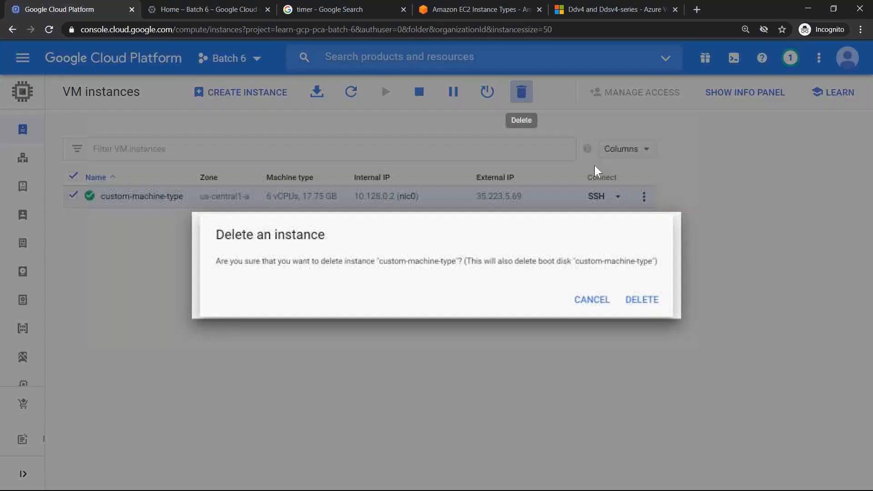
pyautogui.click(657, 302)
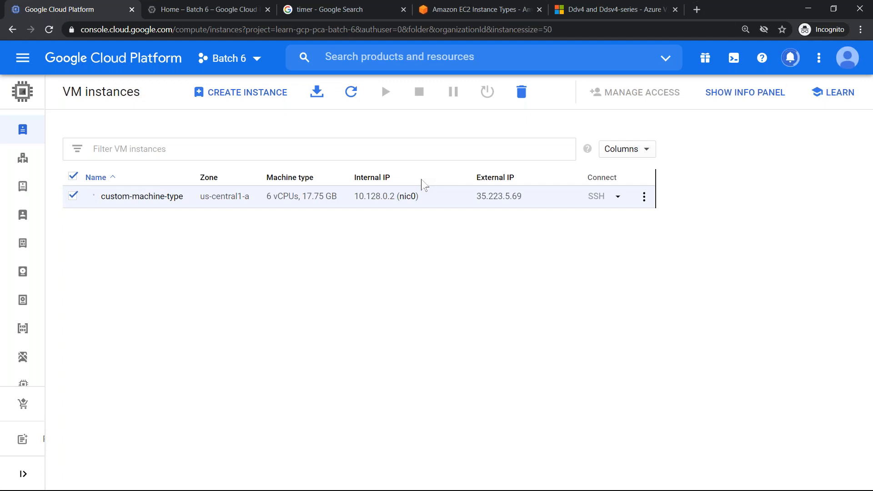
# - Search Google for "eco friendly gcp" in a new tab and open the article about carbon-free energy for Google Cloud data centers
pyautogui.hotkey('ctrl', 't')
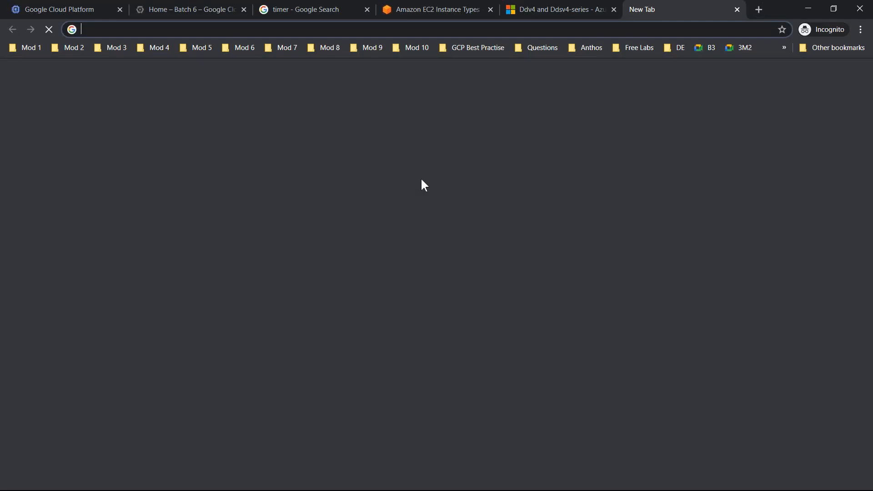
pyautogui.write('eco frei')
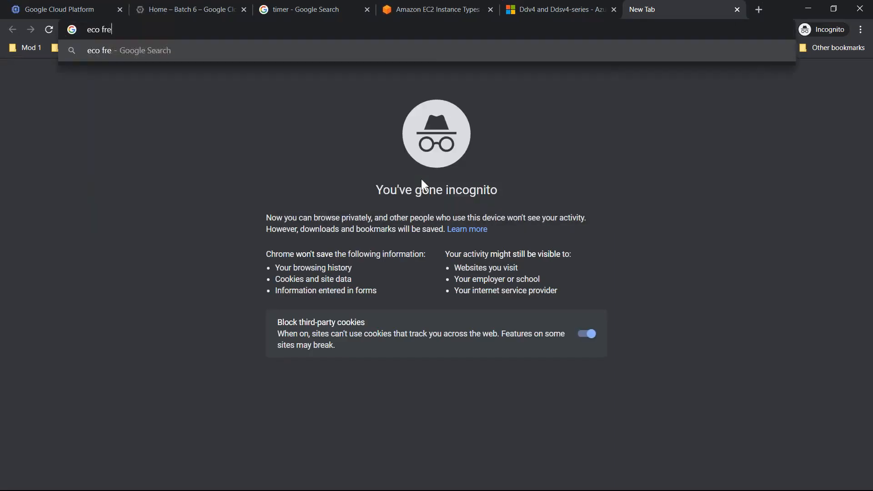
pyautogui.press('BackSpace')
pyautogui.press('BackSpace')
pyautogui.write('iendly gcp')
pyautogui.press('Return')
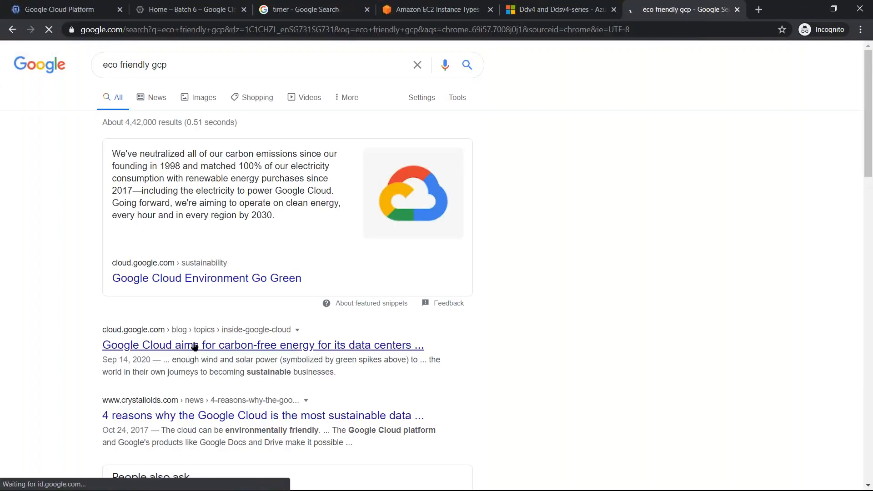
pyautogui.click(196, 347)
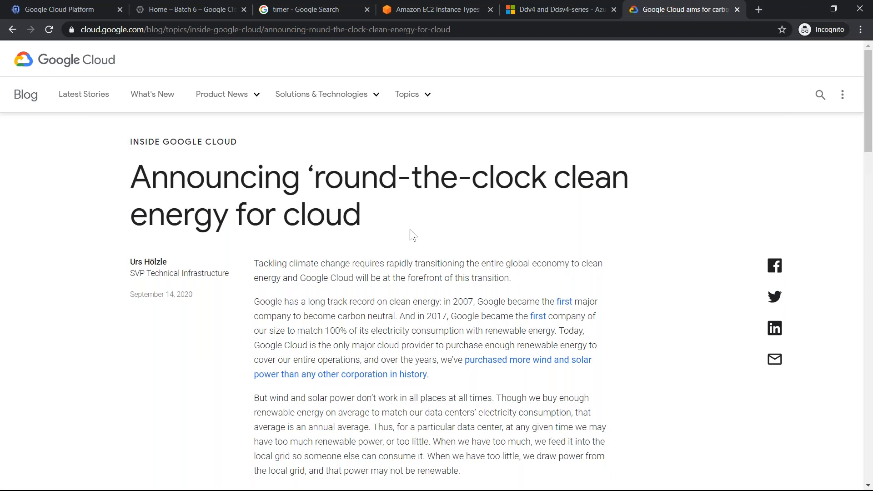
# - Skim the blog article on round-the-clock clean energy for cloud and return to the search results
pyautogui.scroll(-8, 410, 233)
pyautogui.scroll(-5, 411, 228)
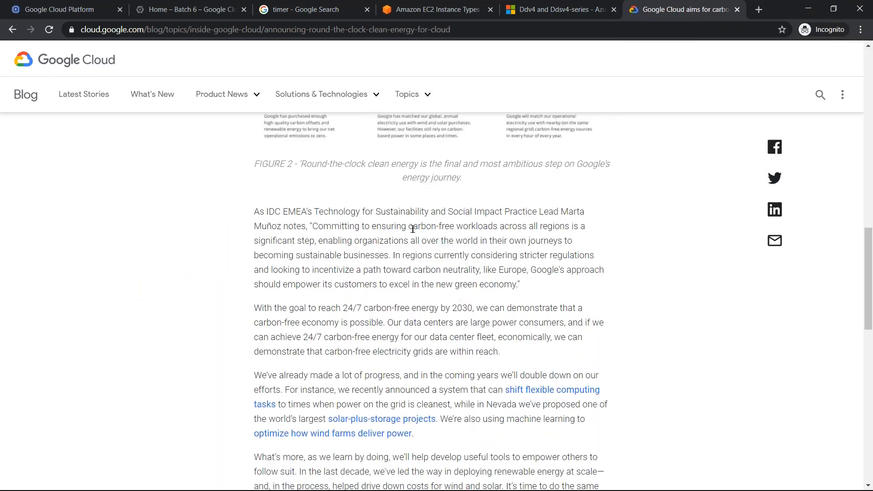
pyautogui.scroll(15, 414, 232)
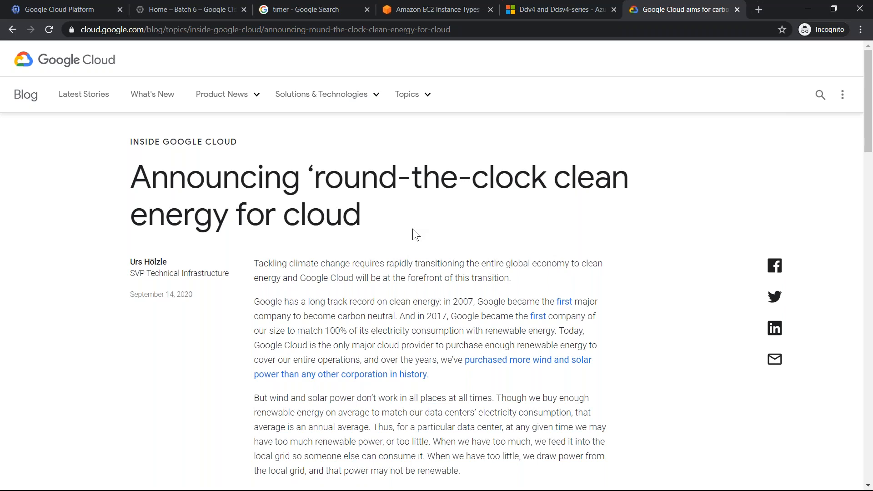
pyautogui.scroll(-6, 450, 231)
pyautogui.scroll(6, 450, 231)
pyautogui.click(13, 30)
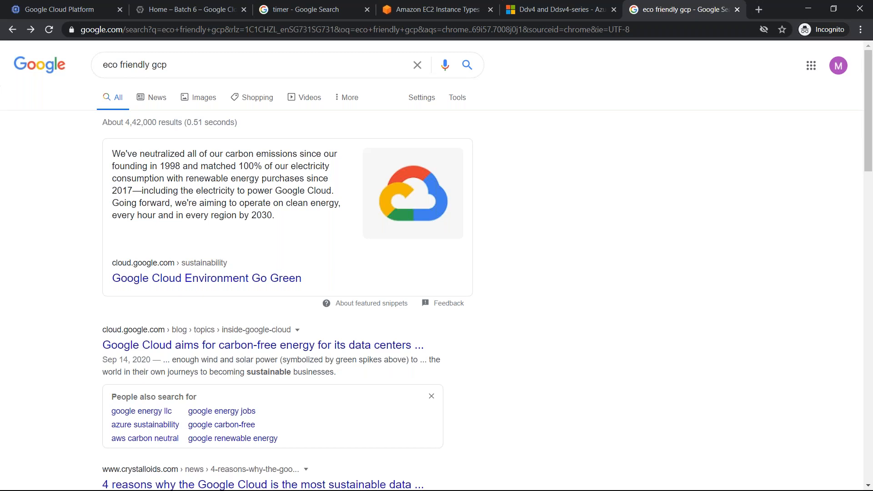
# - Return to the Compute Engine console, start creating a new VM instance and set its series to N1
pyautogui.hotkey('alt', 'Tab')
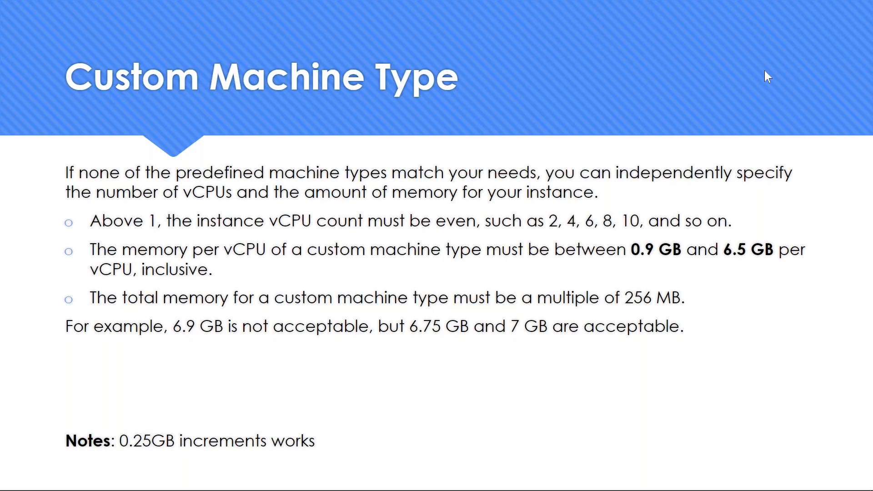
pyautogui.hotkey('alt', 'Tab')
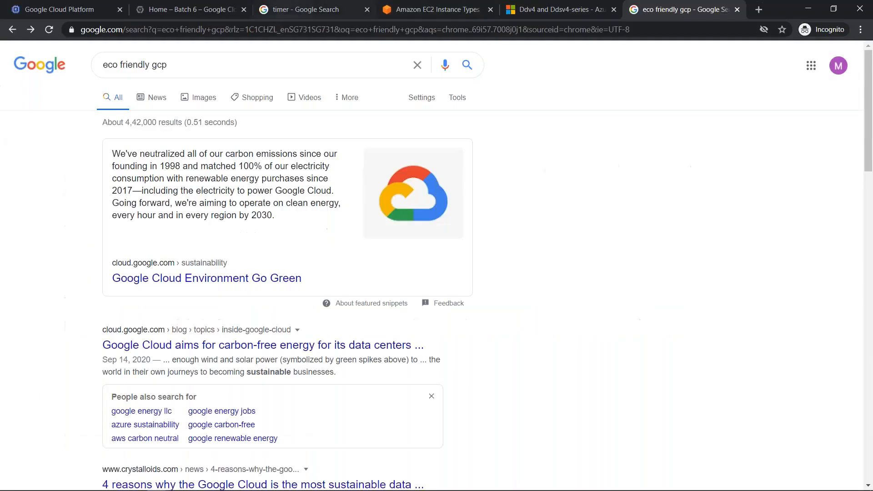
pyautogui.click(74, 2)
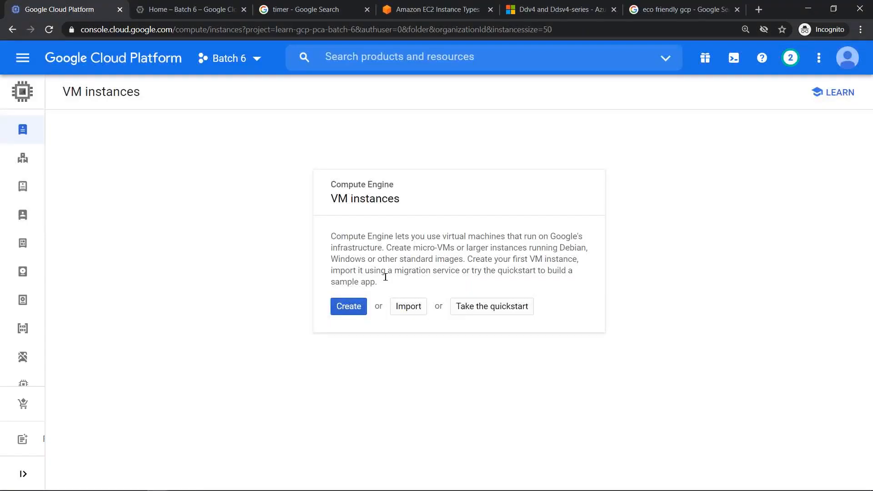
pyautogui.click(353, 312)
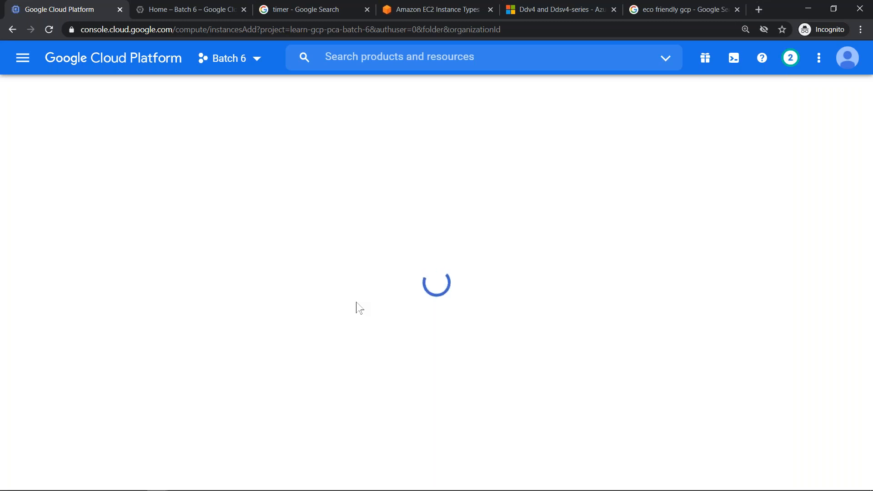
pyautogui.scroll(-7, 392, 277)
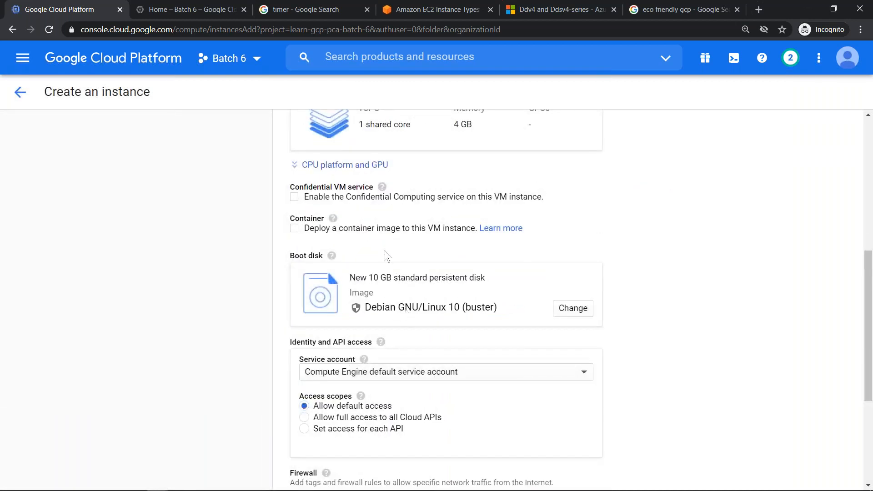
pyautogui.scroll(7, 393, 309)
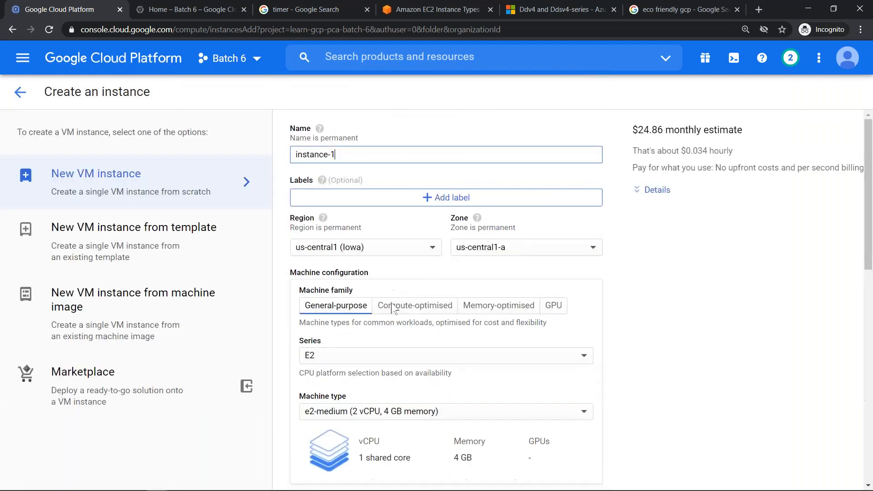
pyautogui.click(390, 358)
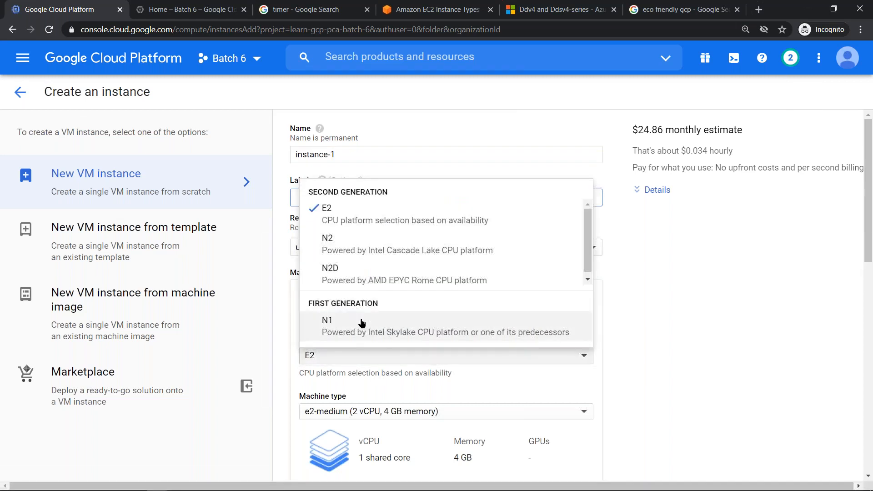
pyautogui.click(360, 346)
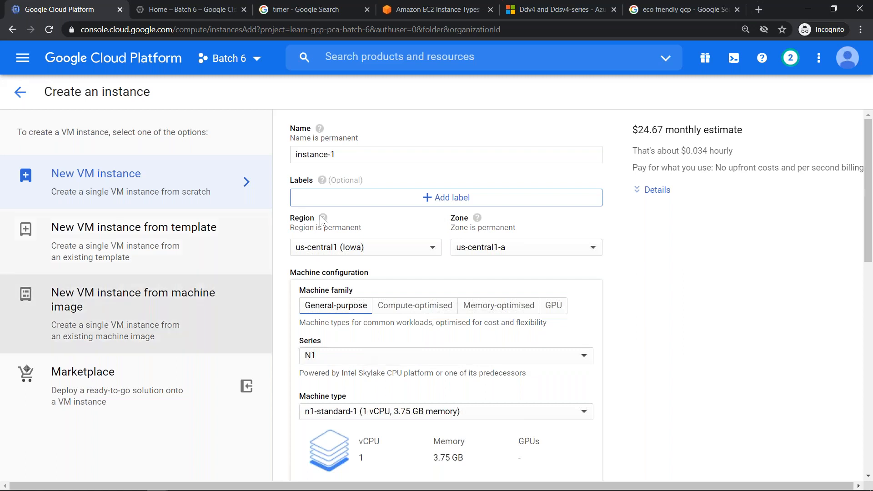
# - Set the machine type to Custom and try an odd core count of 5 vCPU
pyautogui.scroll(-6, 492, 248)
pyautogui.scroll(-6, 492, 247)
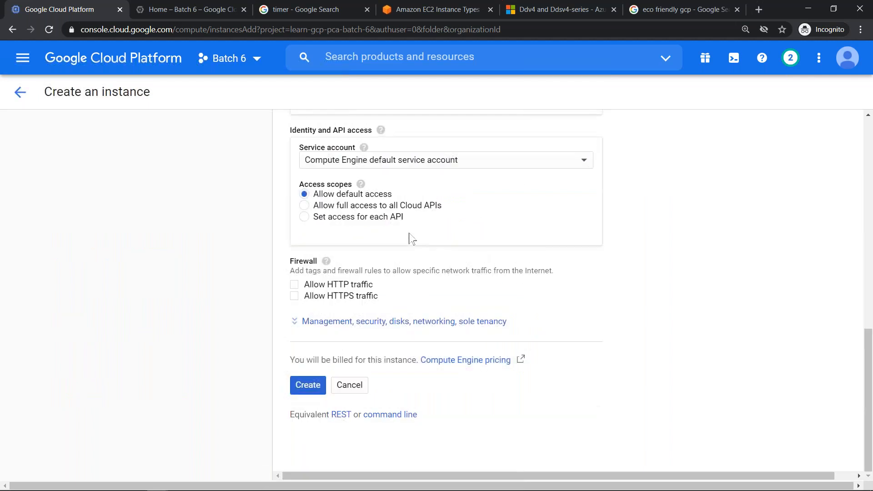
pyautogui.scroll(7, 407, 238)
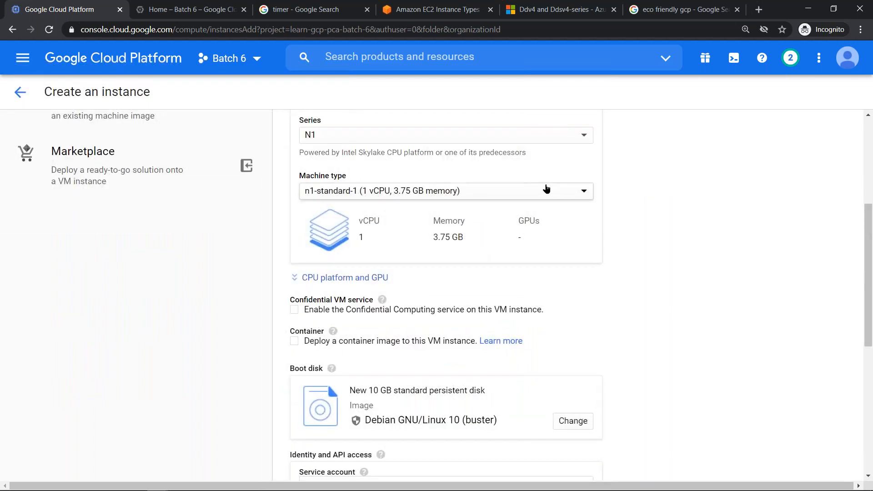
pyautogui.click(381, 194)
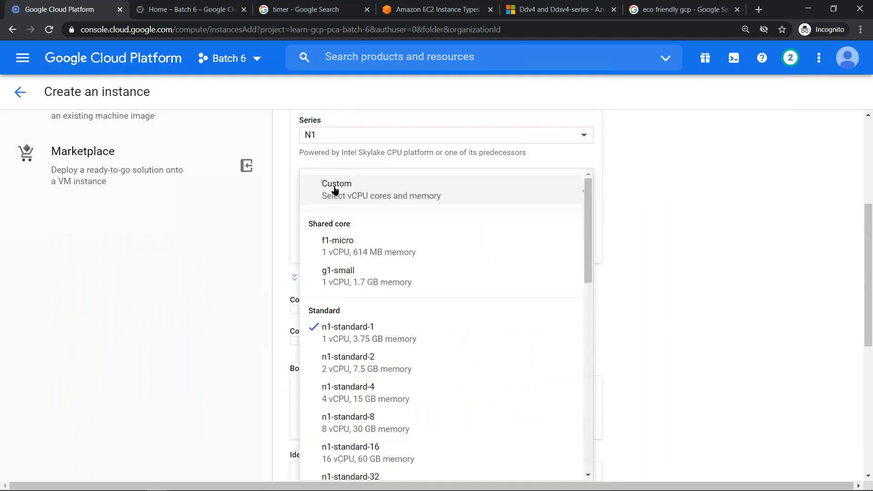
pyautogui.click(392, 198)
pyautogui.moveTo(498, 241); pyautogui.dragTo(448, 250)
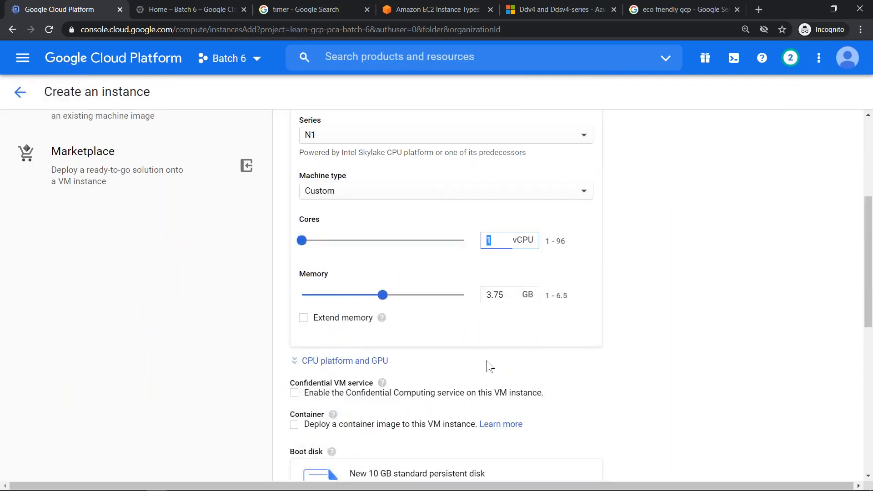
pyautogui.write('5')
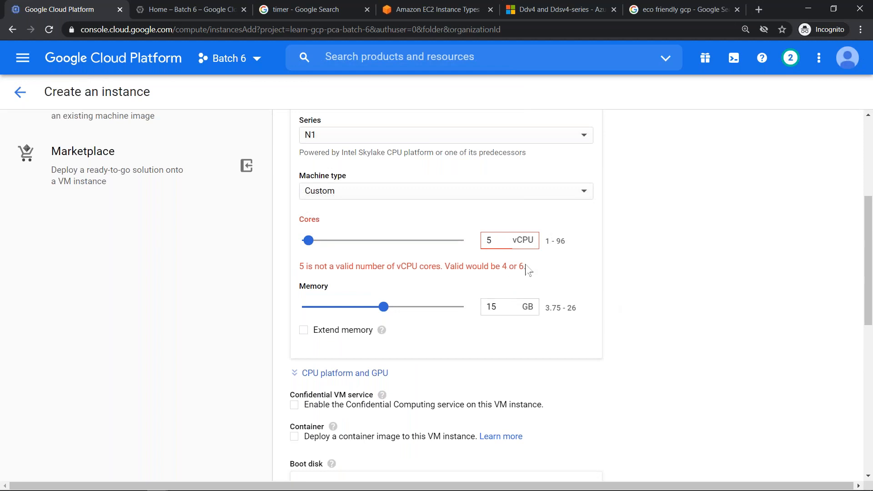
# - Try a custom memory size of 15.3 GB for the instance
pyautogui.click(504, 312)
pyautogui.write('.3')
pyautogui.click(597, 367)
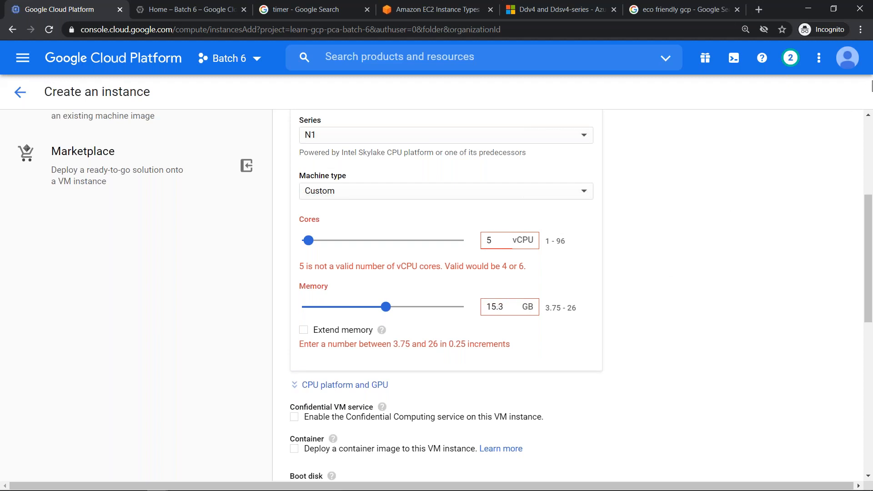
# - Switch to the slide presentation and advance from the Custom Machine Type slide to the next one
pyautogui.click(859, 123)
pyautogui.hotkey('alt', 'Tab')
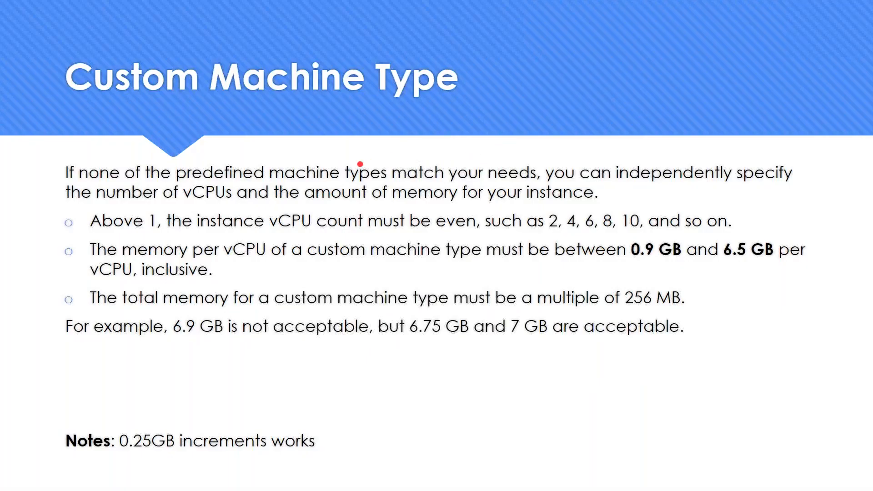
pyautogui.press('Right')
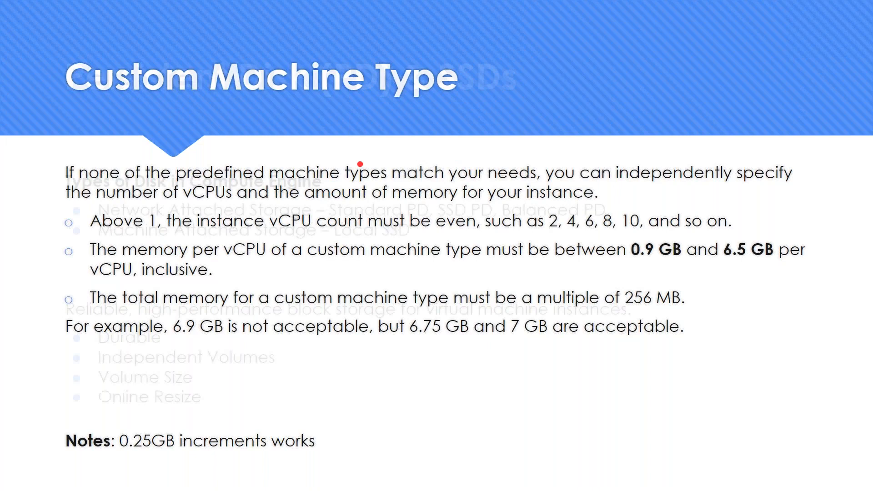
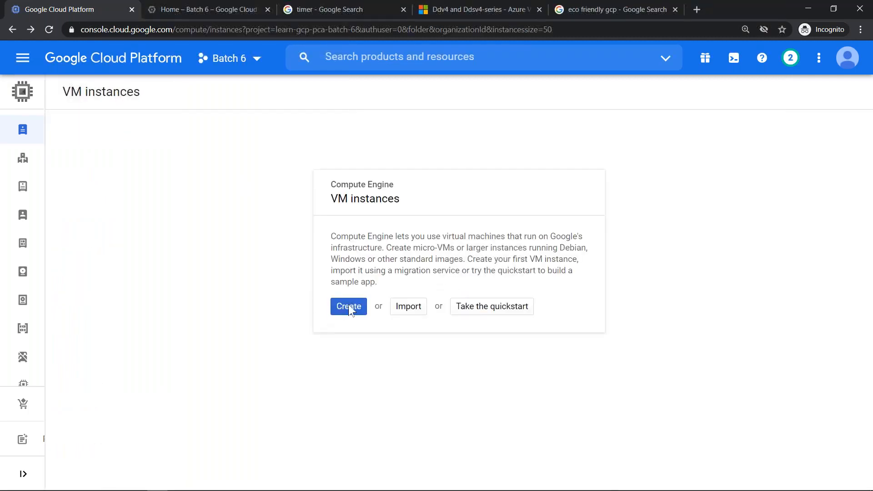
# - Start creating a new VM instance and name it batch6-gce-regular-cloudshell
pyautogui.click(352, 310)
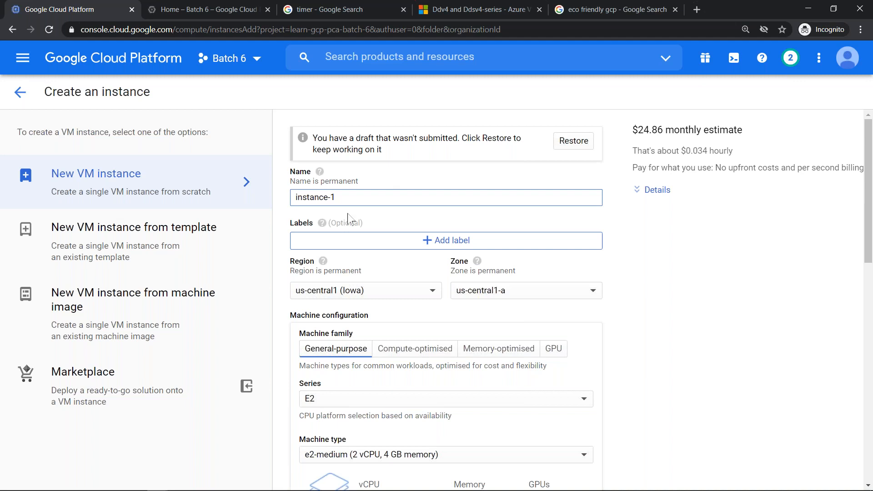
pyautogui.moveTo(351, 194); pyautogui.dragTo(290, 201)
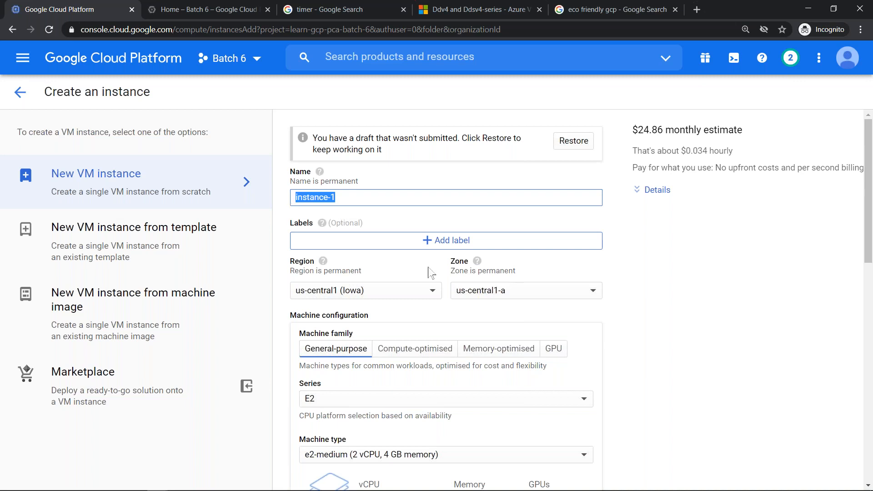
pyautogui.write('batch6-gc')
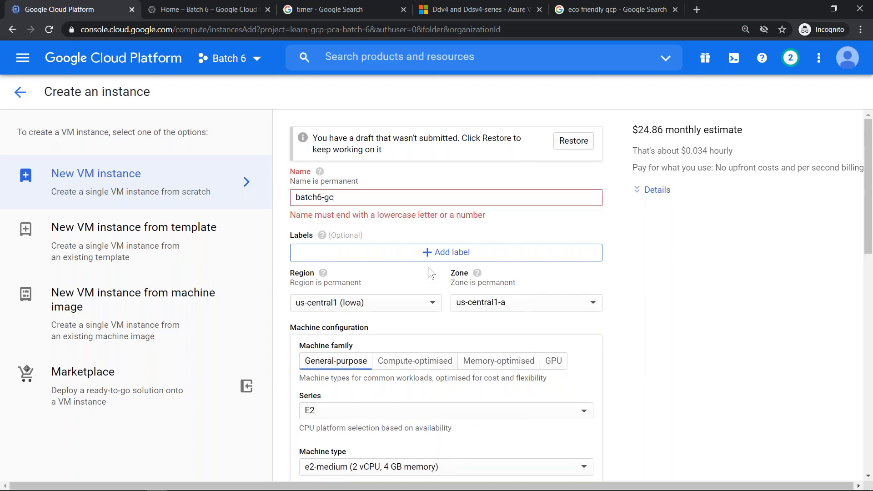
pyautogui.write('e-regular-cloudshell')
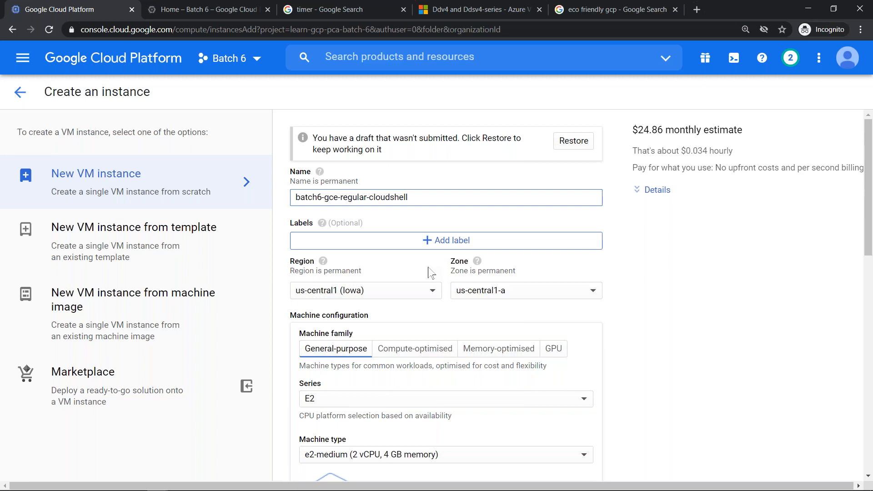
# - Try replacing the instance name with test while the form is still unsubmitted
pyautogui.click(405, 196)
pyautogui.doubleClick(342, 182)
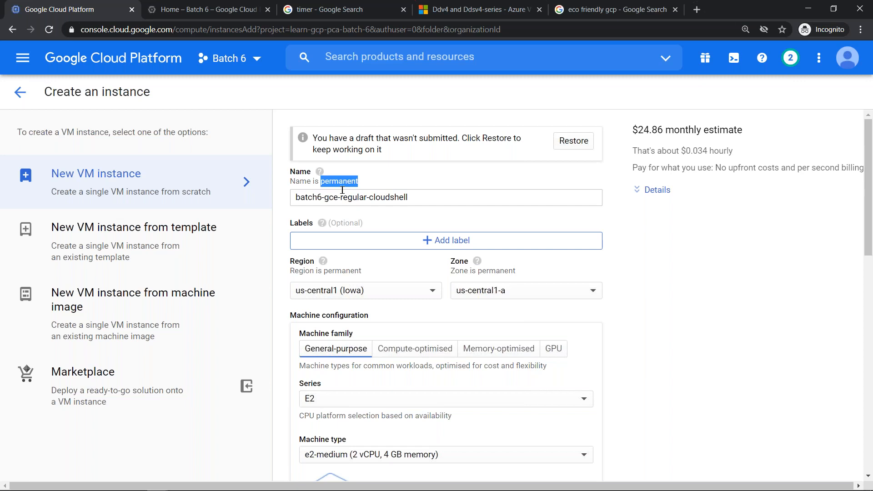
pyautogui.tripleClick(367, 196)
pyautogui.hotkey('ctrl', 'c')
pyautogui.press('BackSpace')
pyautogui.write('test')
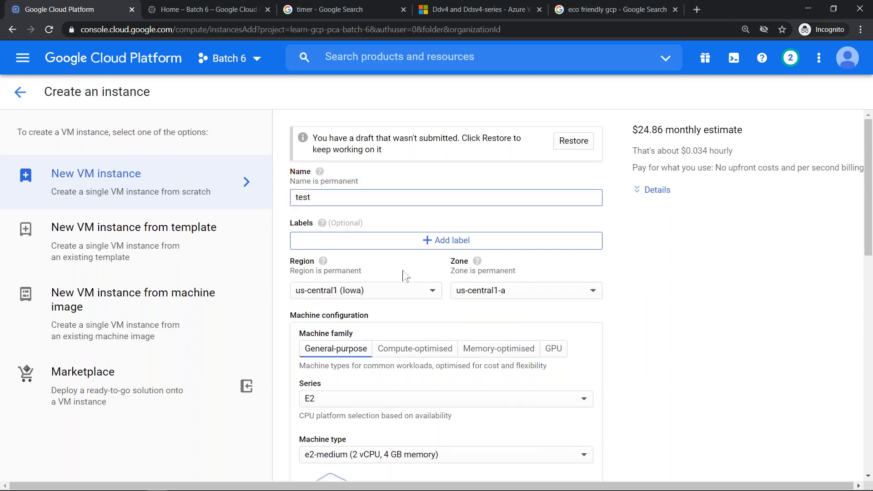
# - Restore the earlier instance name and extend it to batch6-gce-regular-cloudshell-webserver
pyautogui.hotkey('ctrl', 'a')
pyautogui.hotkey('ctrl', 'v')
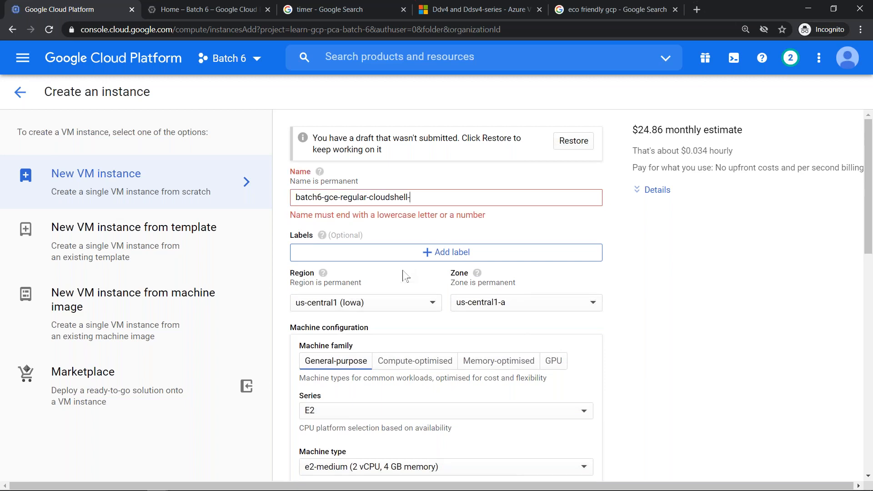
pyautogui.write('webs')
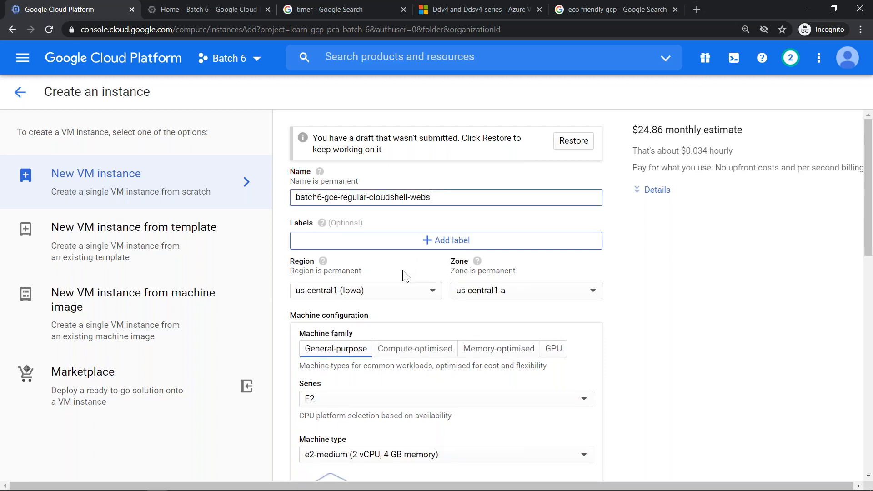
pyautogui.write('erver')
# - Open the instance's label management and add a label with key env and value prod
pyautogui.click(440, 244)
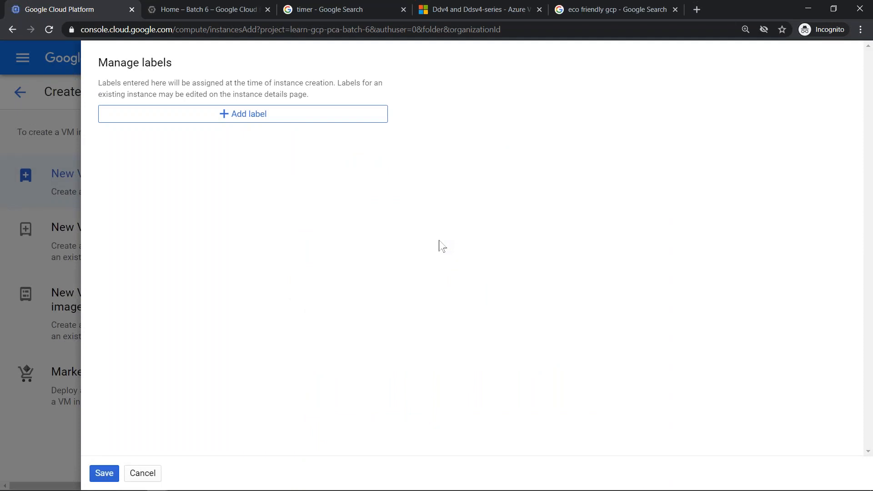
pyautogui.click(238, 113)
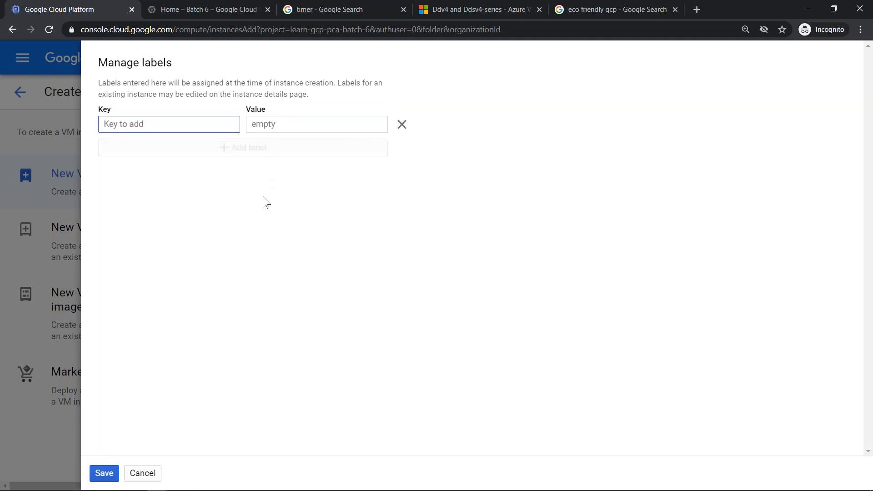
pyautogui.write('env')
pyautogui.press('Tab')
pyautogui.write('dev')
pyautogui.press('BackSpace')
pyautogui.press('BackSpace')
pyautogui.press('BackSpace')
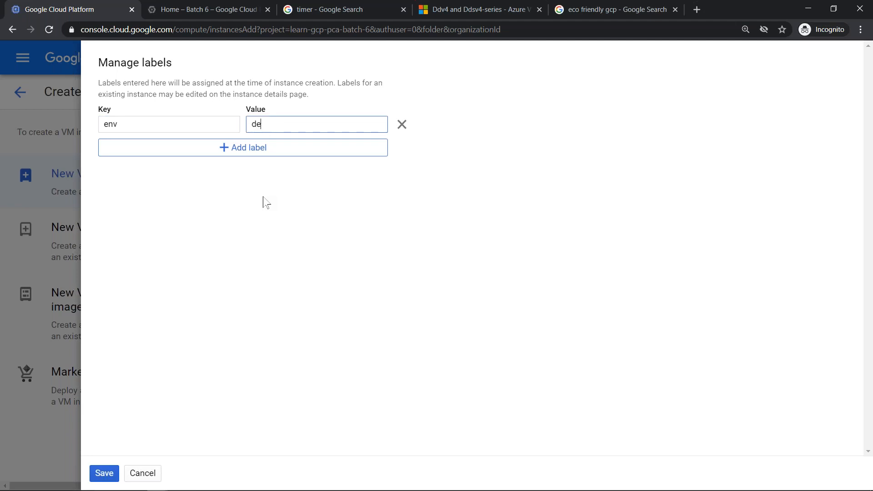
pyautogui.write('prod')
pyautogui.hotkey('ctrl', 'a')
# - Add a second label with key component and value webserver
pyautogui.click(248, 149)
pyautogui.click(178, 147)
pyautogui.write('component')
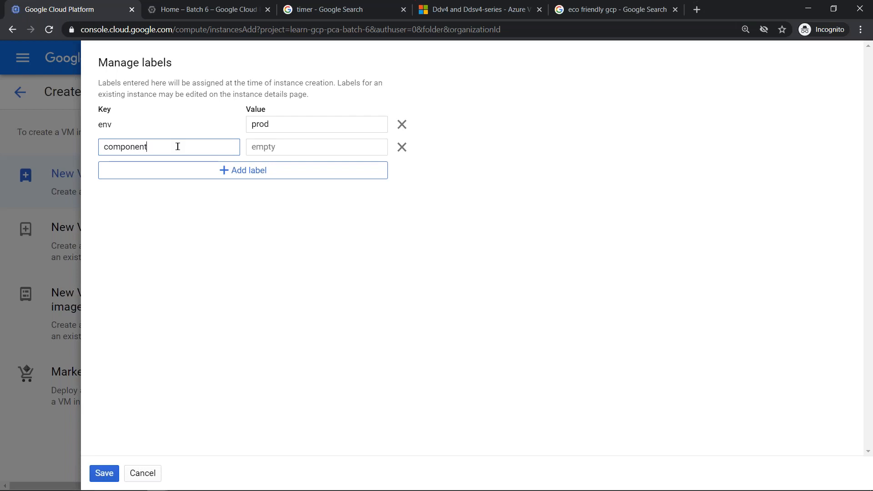
pyautogui.press('Tab')
pyautogui.write('webserver')
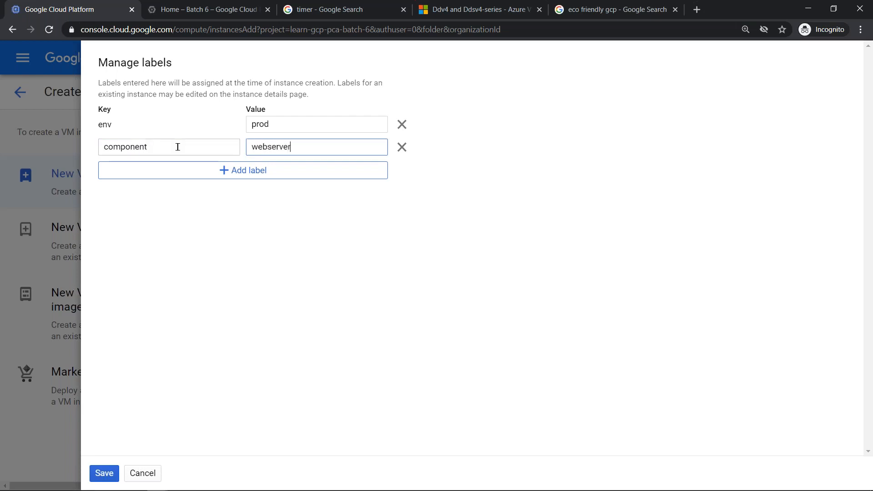
# - Add a third label with key costcenter and value rd-gcp
pyautogui.click(200, 172)
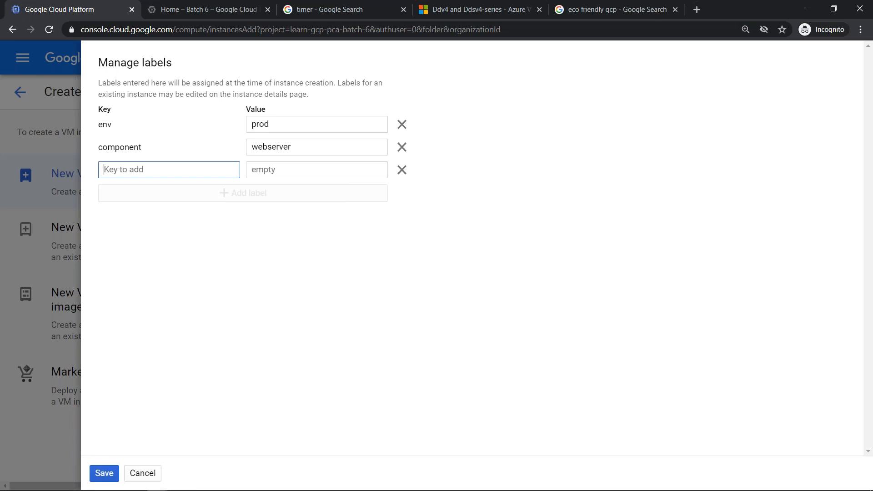
pyautogui.write('cocstcenter')
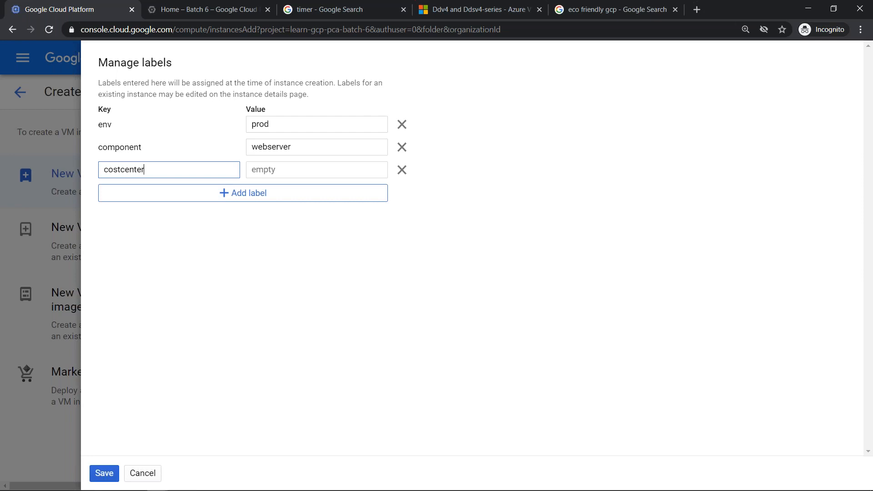
pyautogui.press('Tab')
pyautogui.write('hr')
pyautogui.press('BackSpace')
pyautogui.write('h')
pyautogui.press('BackSpace')
pyautogui.write('rd-gcp')
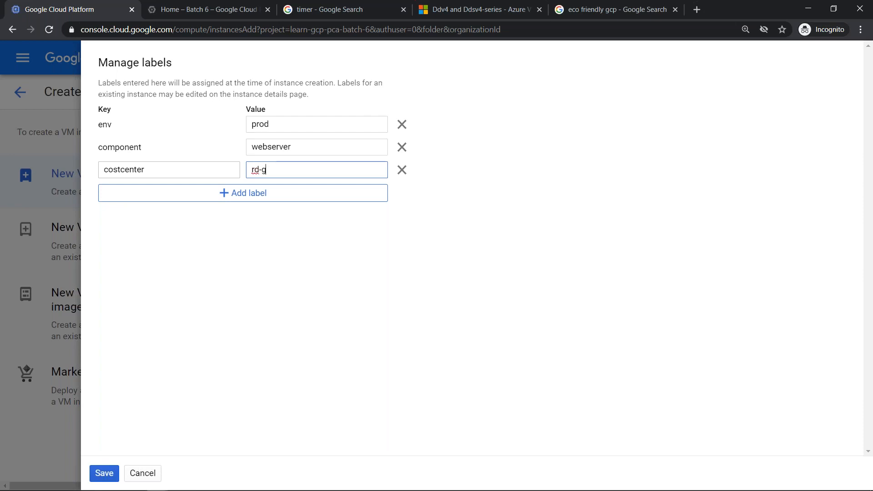
# - Replace the costcenter label's value with cc-028939
pyautogui.click(258, 170)
pyautogui.press('BackSpace')
pyautogui.write('re')
pyautogui.press('BackSpace')
pyautogui.press('BackSpace')
pyautogui.write('eas')
pyautogui.press('BackSpace')
pyautogui.press('Home')
pyautogui.hotkey('shift', 'End')
pyautogui.press('BackSpace')
pyautogui.write('cc-028939')
# - Add a fourth label with key owner and try a research team e-mail address as its value
pyautogui.click(173, 191)
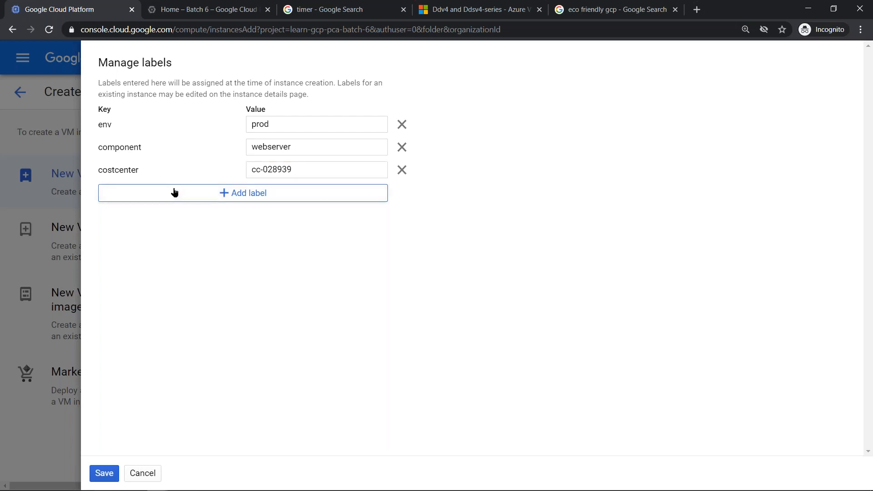
pyautogui.click(174, 191)
pyautogui.write('owner')
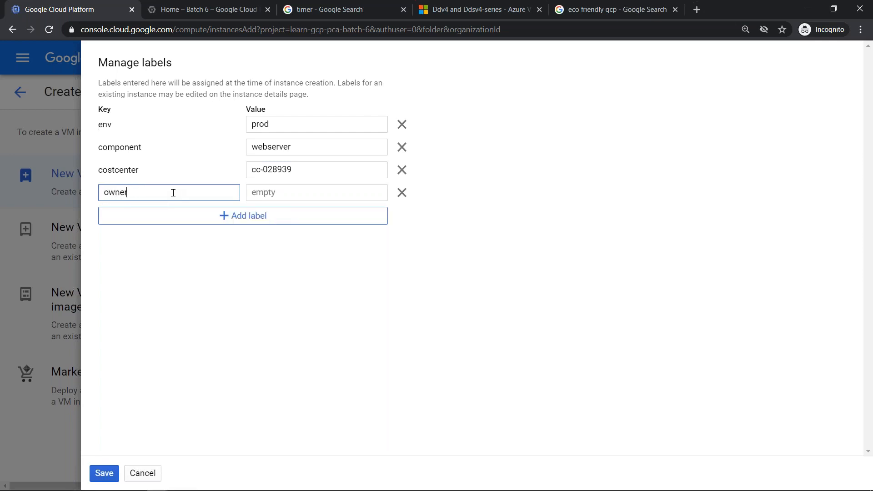
pyautogui.press('Tab')
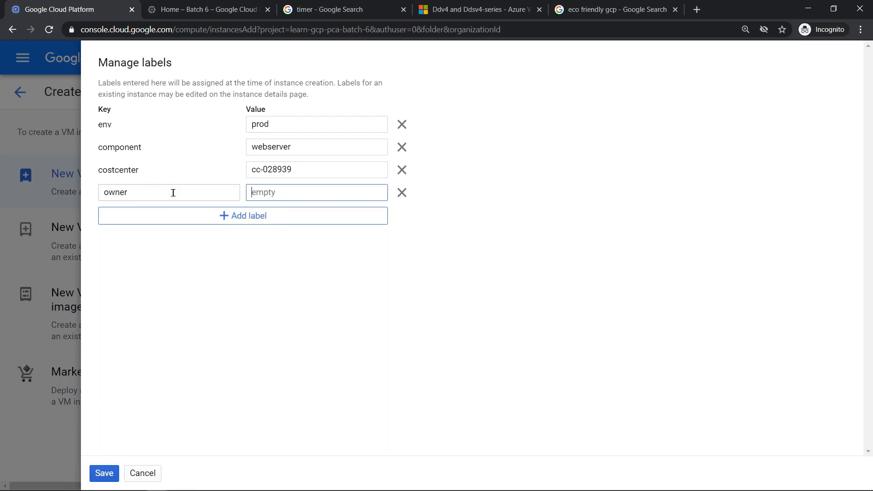
pyautogui.press('Left')
pyautogui.press('Left')
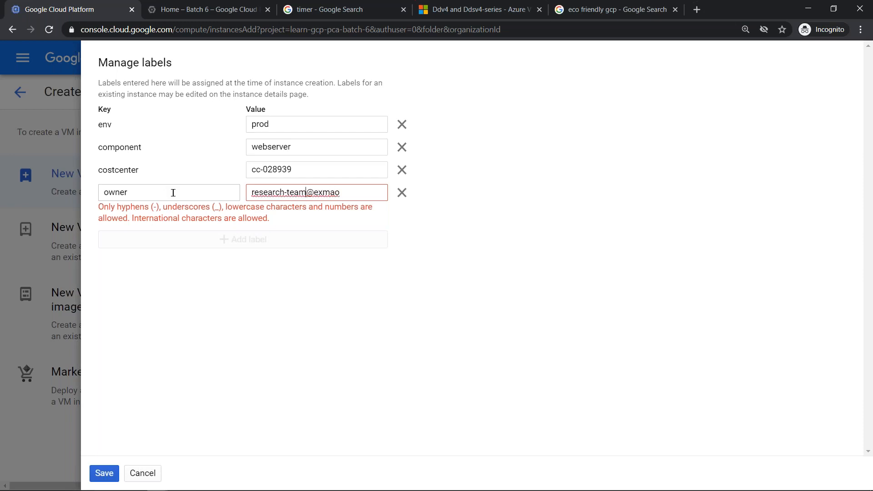
# - Shorten the owner label's value to research-team
pyautogui.press('Delete')
pyautogui.write('-')
pyautogui.hotkey('shift', 'End')
pyautogui.press('Left')
pyautogui.hotkey('shift', 'End')
pyautogui.press('Delete')
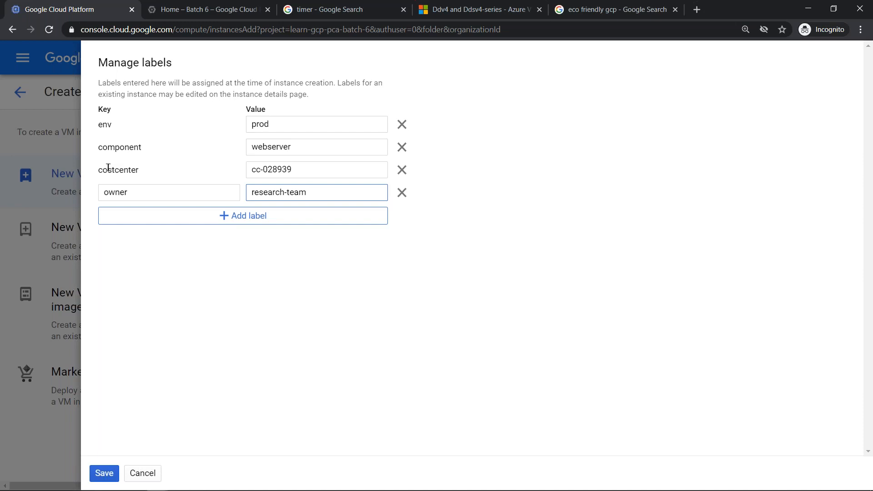
# - Review the env and component labels and save all labels to the instance
pyautogui.moveTo(103, 124); pyautogui.dragTo(335, 145)
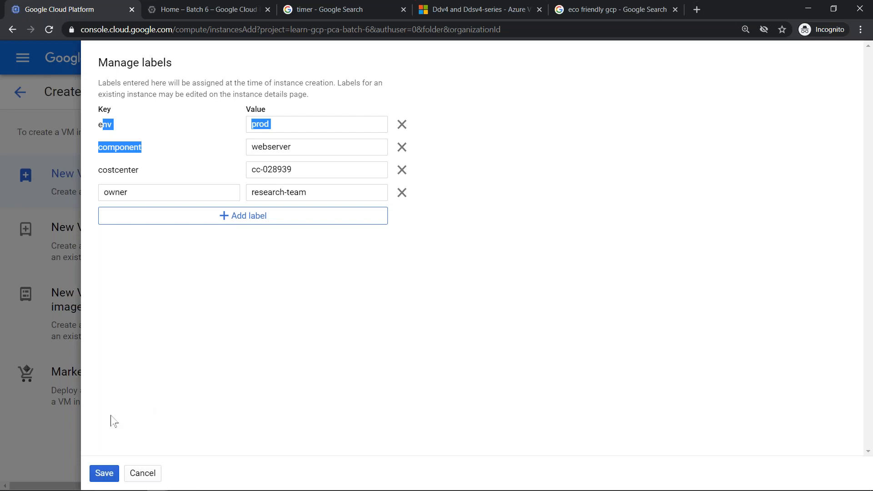
pyautogui.click(106, 468)
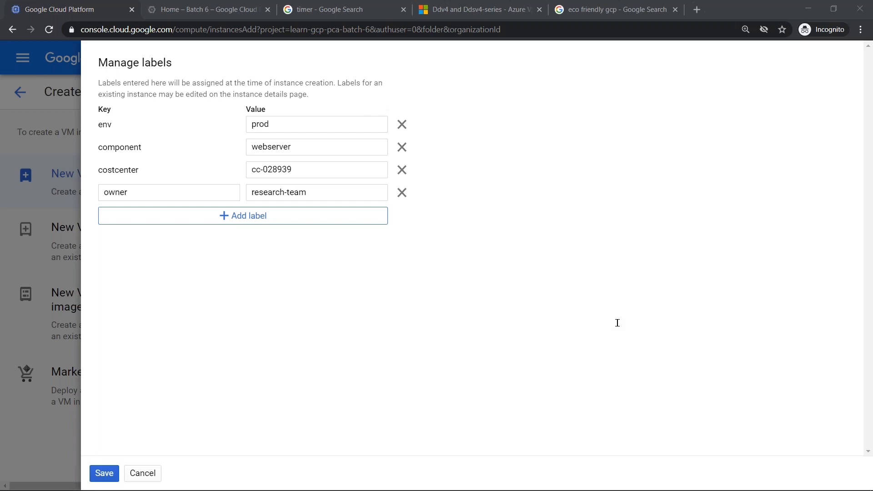
pyautogui.click(103, 473)
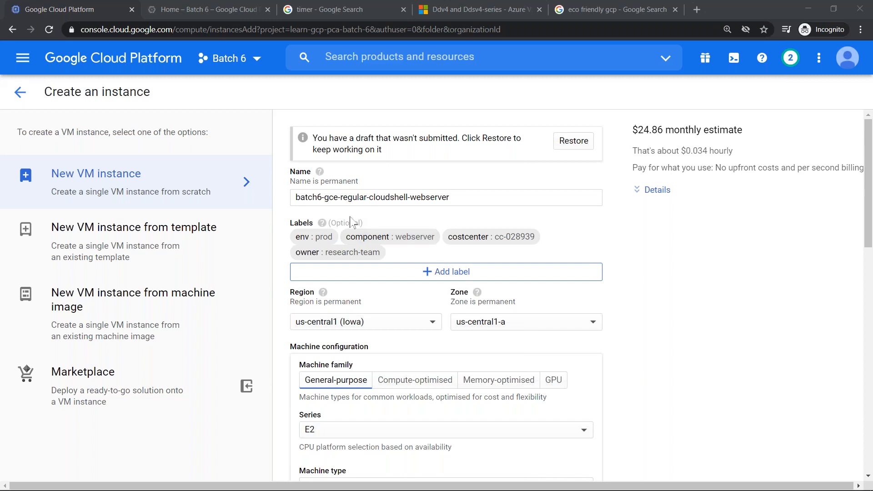
# - Examine the list of available regions for the instance and close it without choosing another
pyautogui.click(866, 169)
pyautogui.scroll(-3, 866, 169)
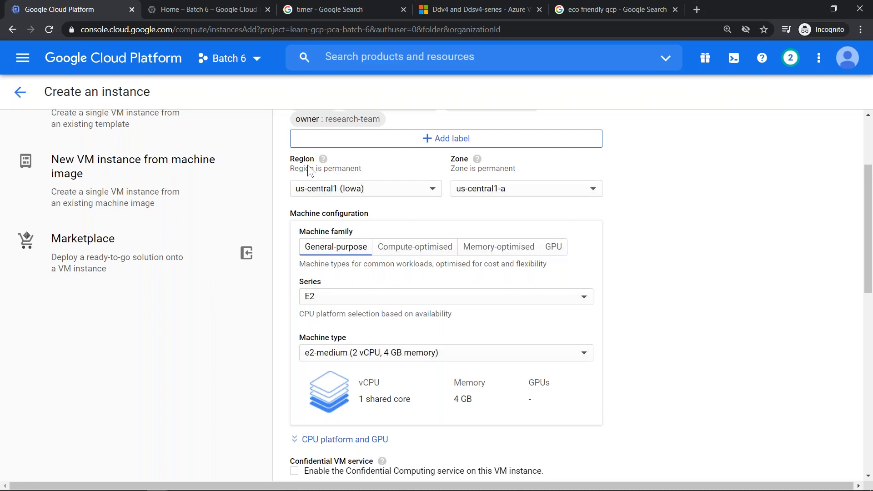
pyautogui.click(400, 191)
pyautogui.scroll(-3, 400, 255)
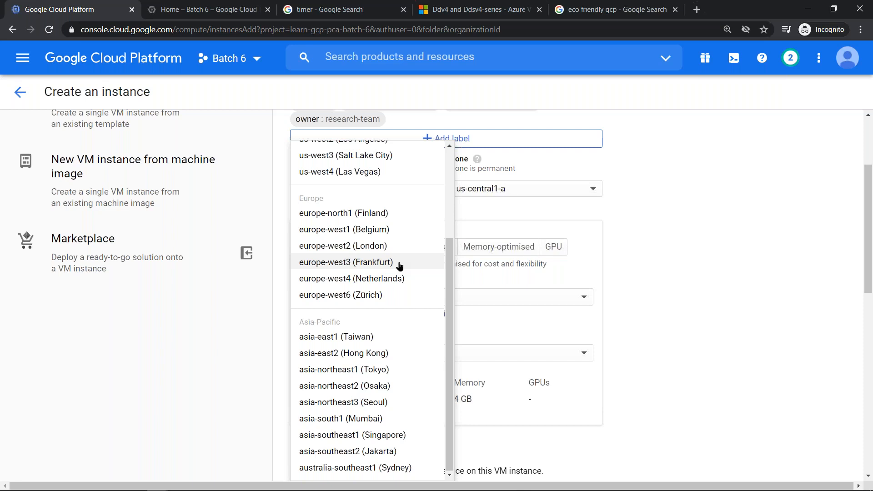
pyautogui.click(637, 183)
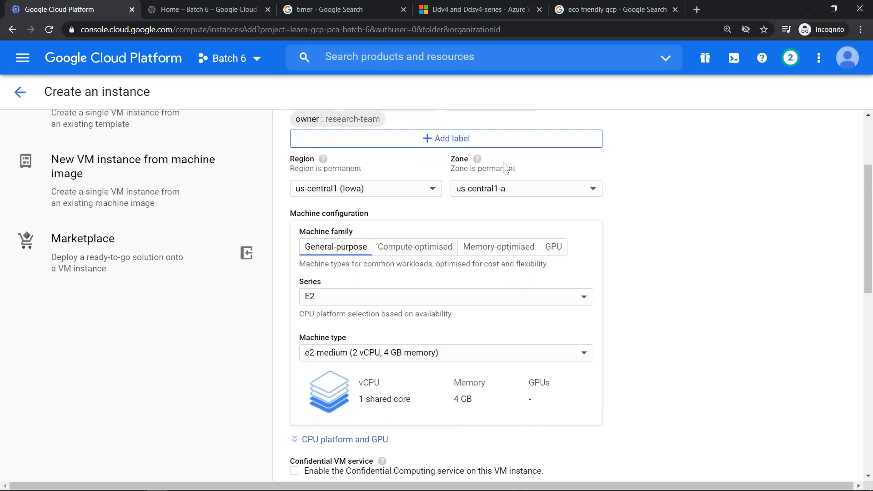
# - Open the bookmarked Regions & Zone page in a new tab and examine the map of current and future regions
pyautogui.hotkey('ctrl', 't')
pyautogui.click(24, 46)
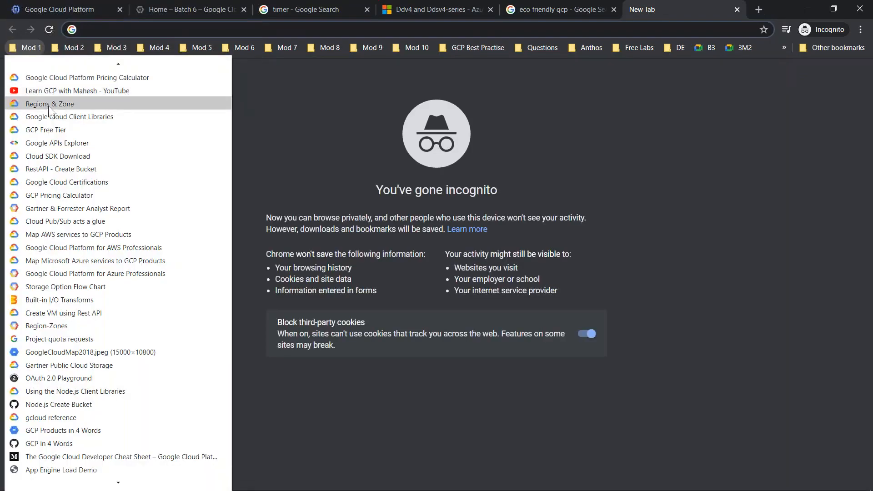
pyautogui.click(48, 104)
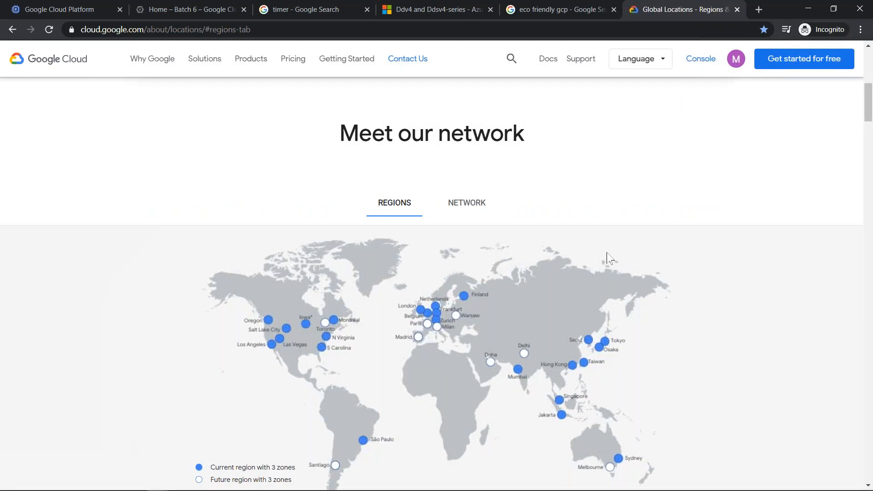
pyautogui.scroll(5, 606, 252)
pyautogui.scroll(-2, 606, 252)
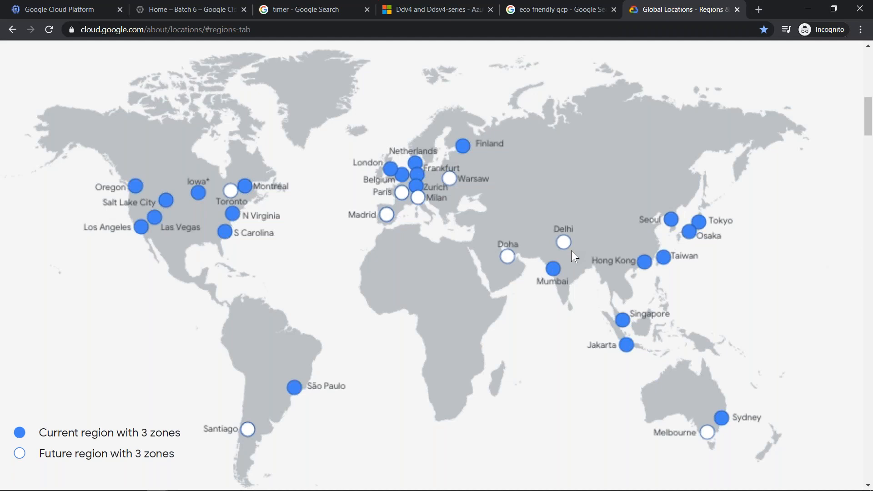
# - Open the GCP ping site, gcping.com, in a new tab
pyautogui.hotkey('ctrl', 't')
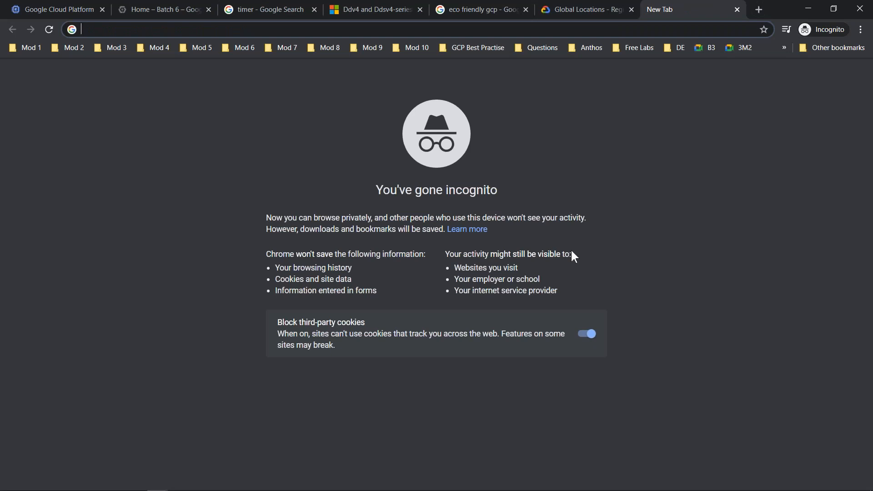
pyautogui.write('gcppui')
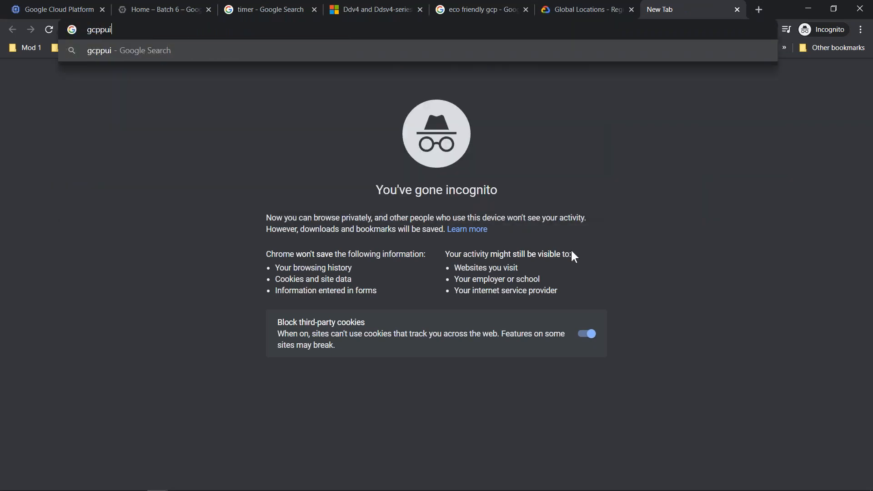
pyautogui.press('BackSpace')
pyautogui.press('BackSpace')
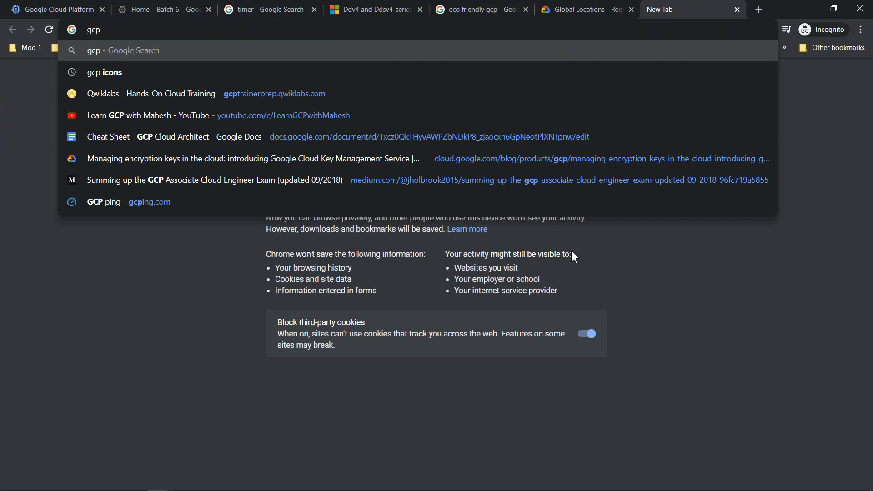
pyautogui.write('pin')
pyautogui.hotkey('ctrl', 'a')
pyautogui.write('gcp ping')
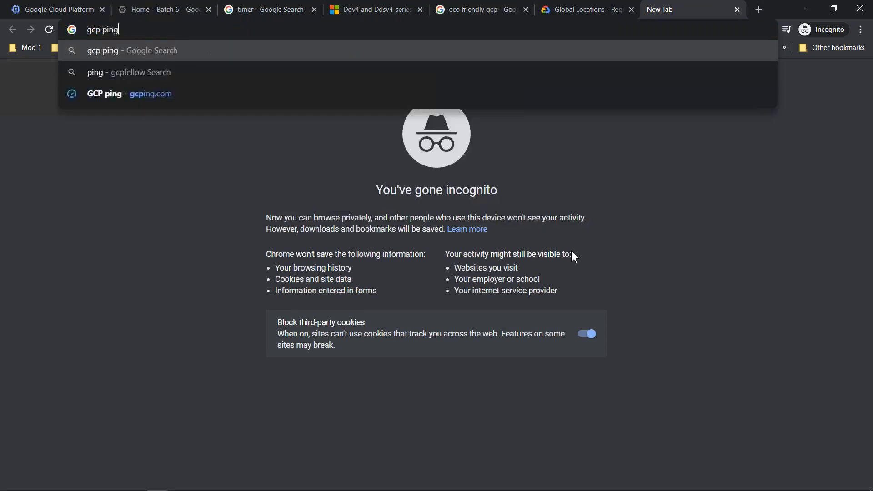
pyautogui.press('Down')
pyautogui.press('Down')
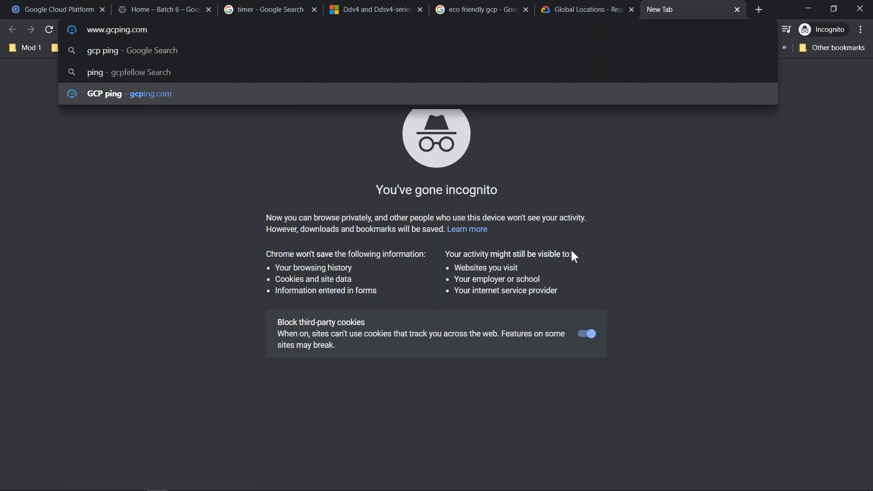
pyautogui.press('Return')
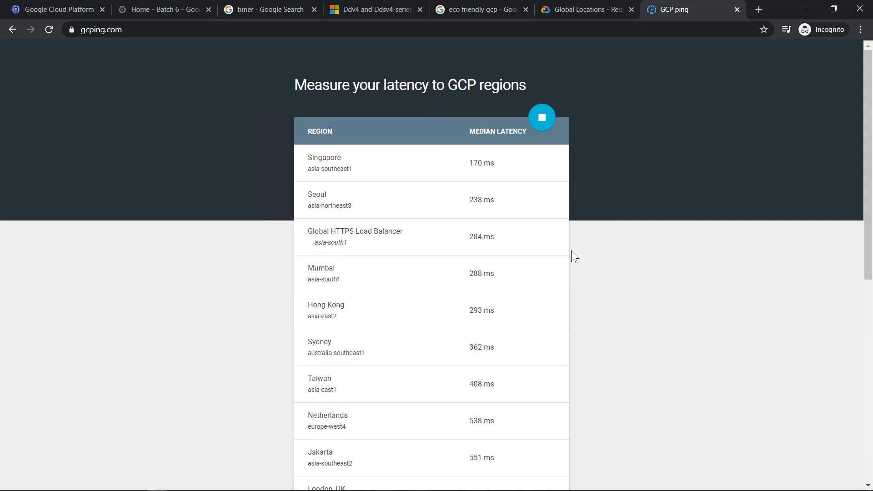
# - Enlarge the latency page and compare the median latencies of the listed regions, particularly Mumbai and Singapore
pyautogui.hotkey('ctrl', '+')
pyautogui.hotkey('ctrl', '+')
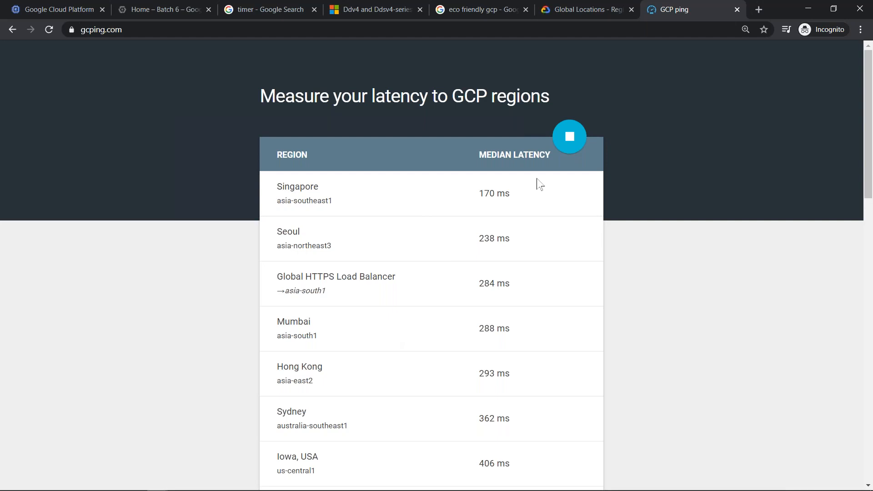
pyautogui.scroll(-15, 538, 184)
pyautogui.scroll(15, 538, 186)
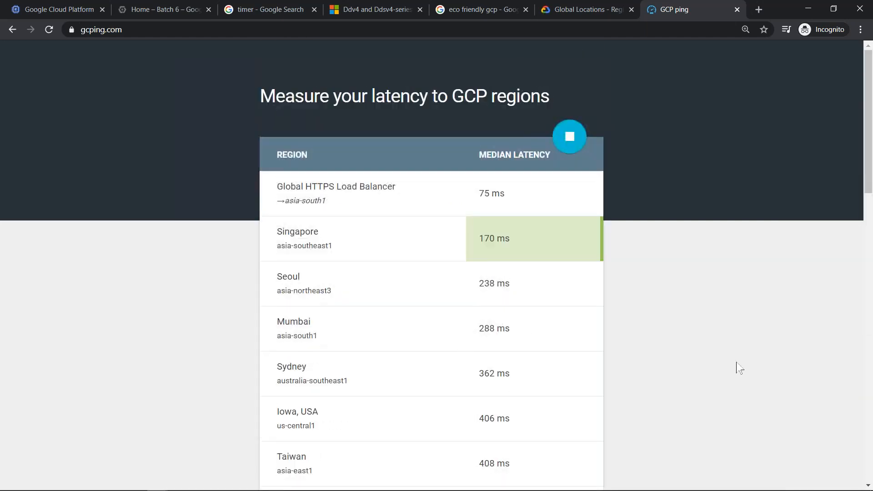
pyautogui.scroll(-8, 735, 366)
pyautogui.scroll(8, 724, 357)
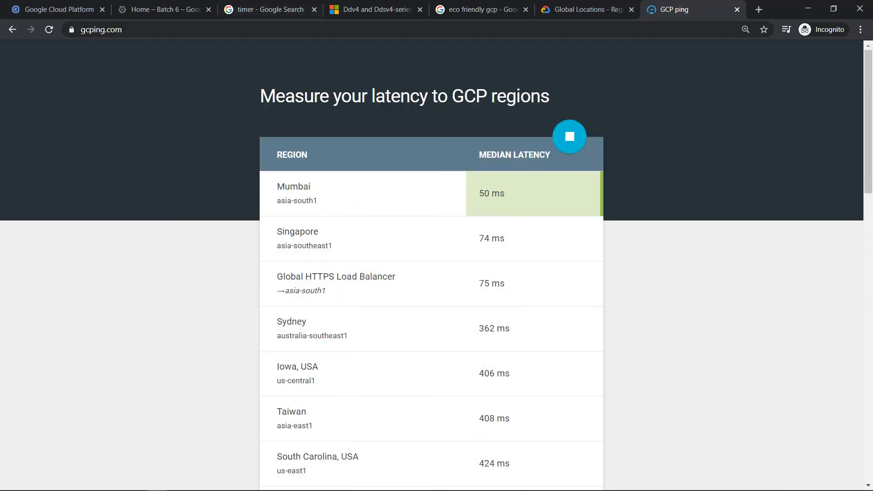
pyautogui.click(298, 29)
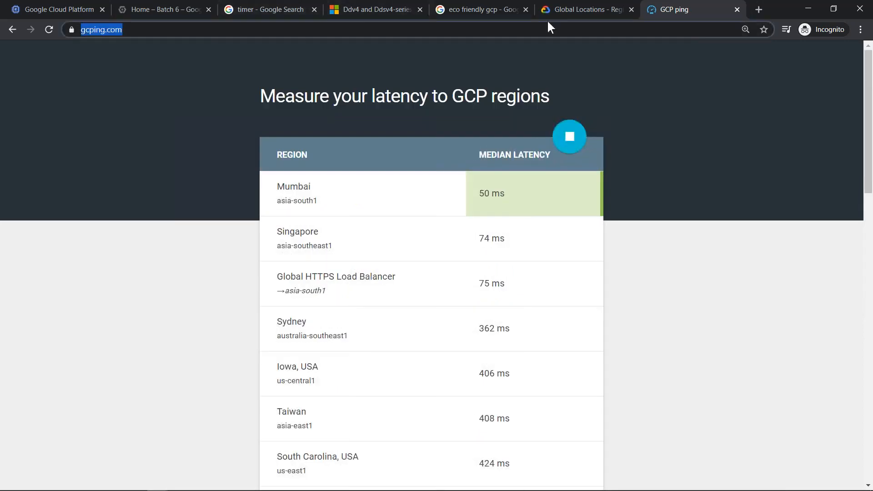
pyautogui.hotkey('alt', 'Tab')
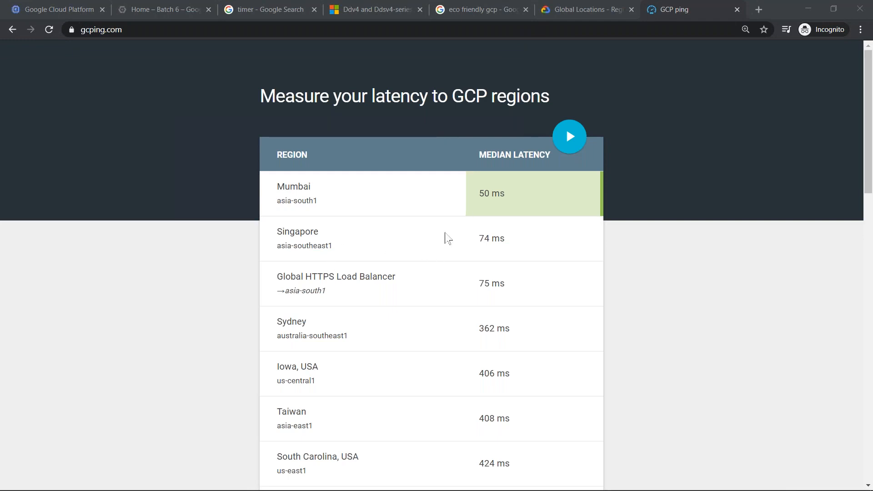
pyautogui.moveTo(278, 201); pyautogui.dragTo(324, 205)
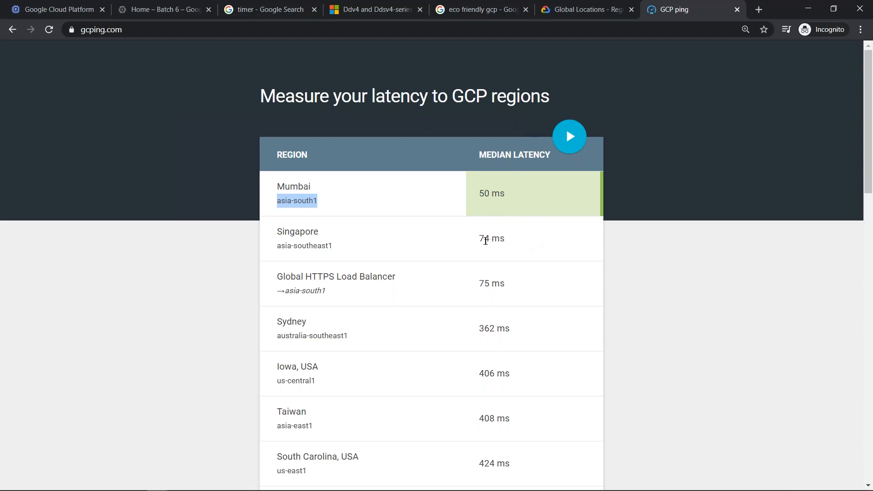
pyautogui.click(484, 239)
pyautogui.moveTo(492, 241); pyautogui.dragTo(496, 241)
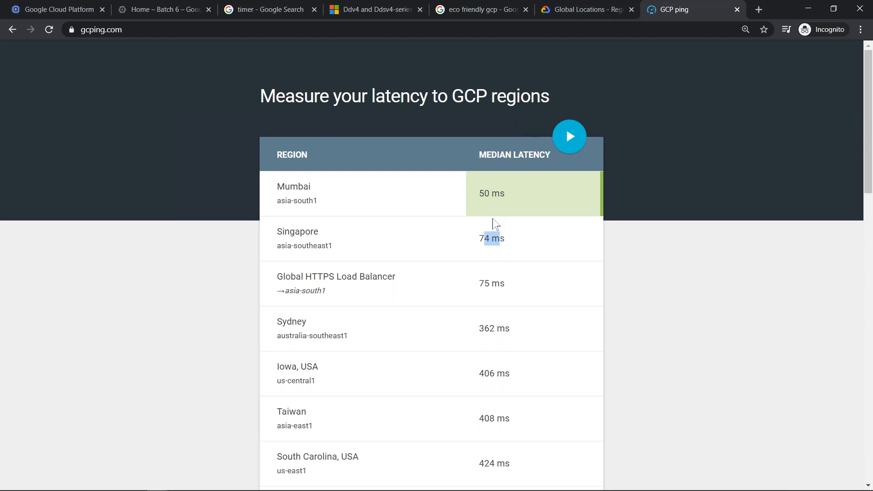
# - Return to the instance creation page, set the region to asia-southeast1 (Singapore) and list its zones
pyautogui.click(39, 6)
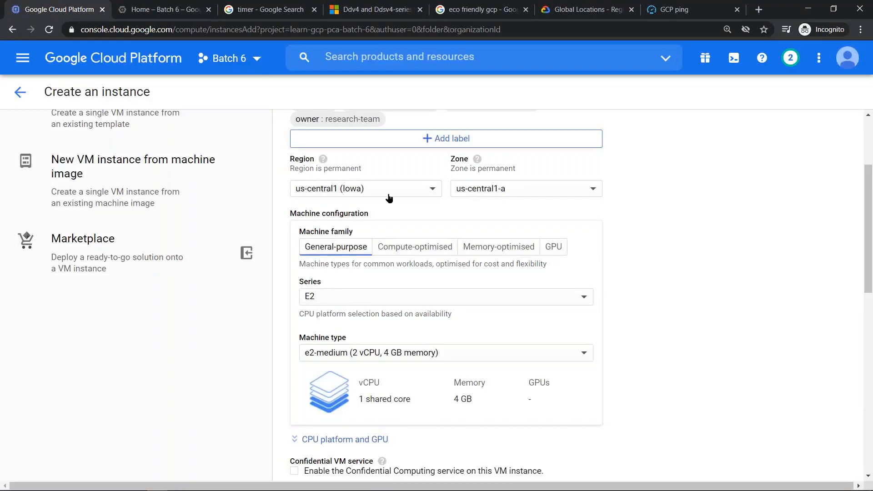
pyautogui.click(350, 188)
pyautogui.scroll(-3, 361, 282)
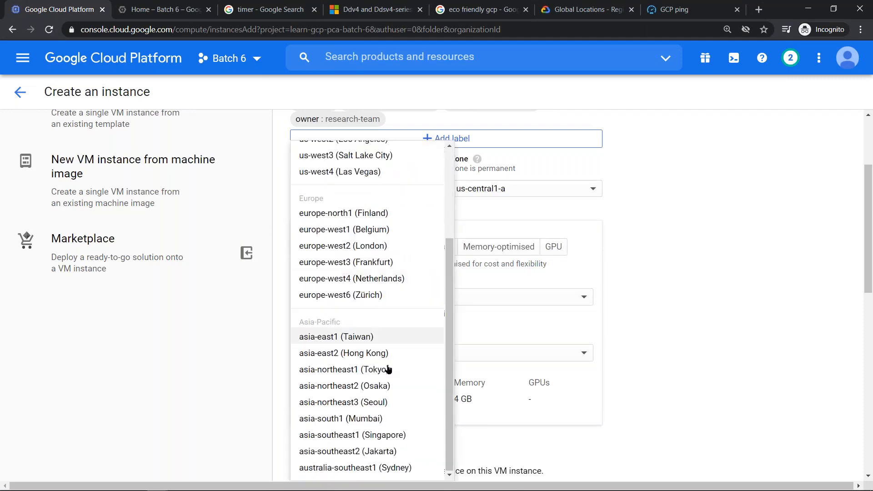
pyautogui.click(388, 436)
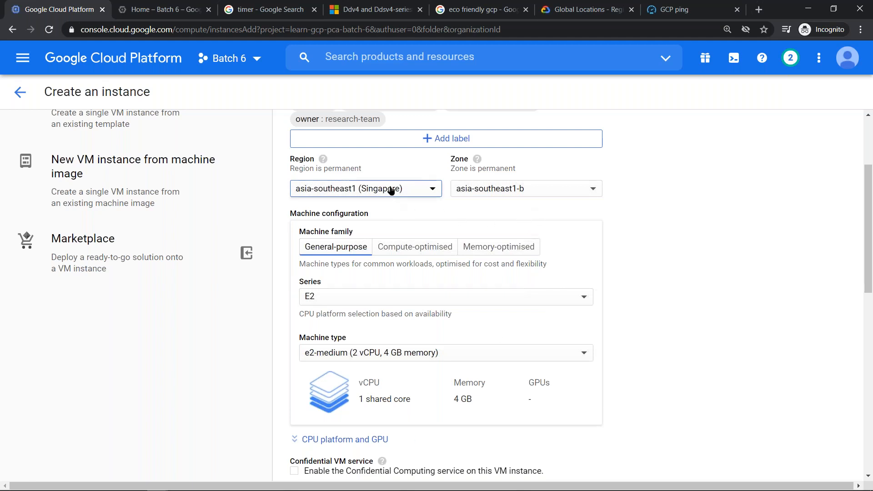
pyautogui.click(579, 189)
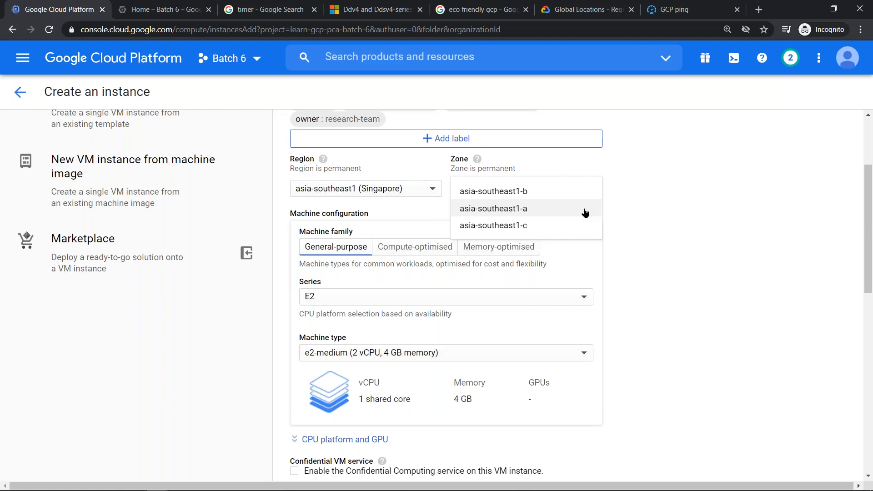
# - Set the region back to us-central1 (Iowa) and review its zones without choosing another
pyautogui.click(417, 191)
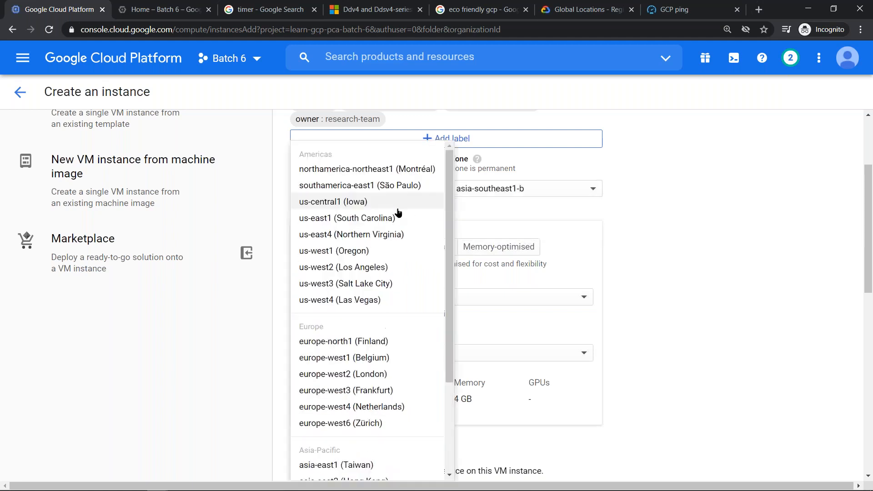
pyautogui.click(376, 204)
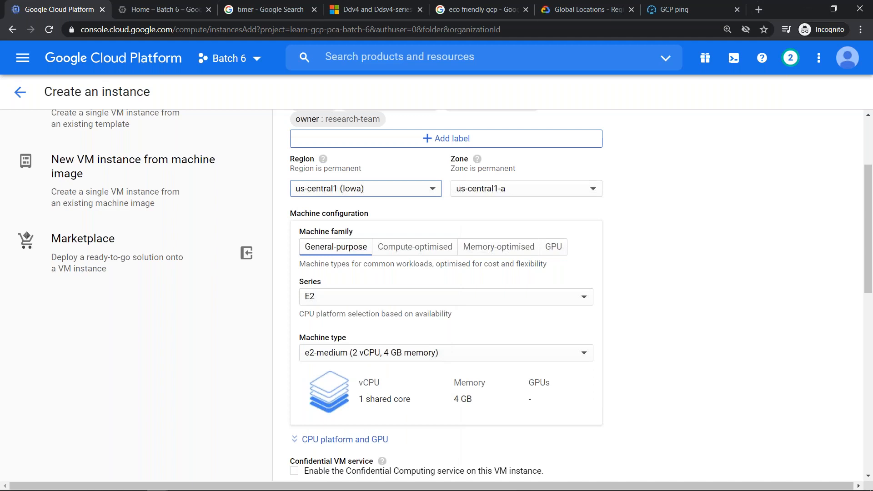
pyautogui.click(593, 189)
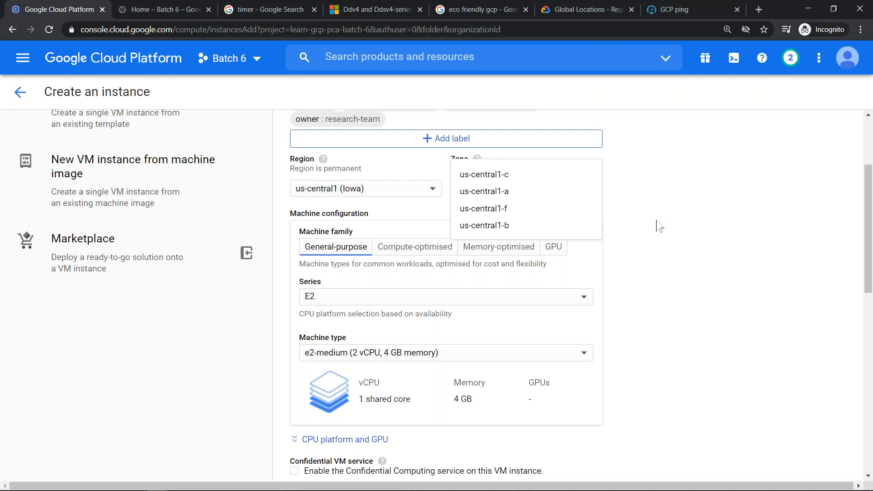
pyautogui.click(659, 226)
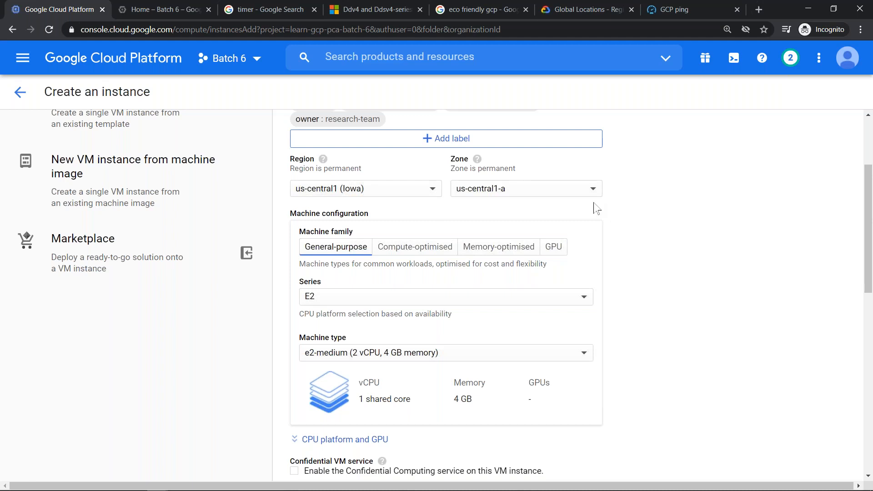
pyautogui.click(573, 189)
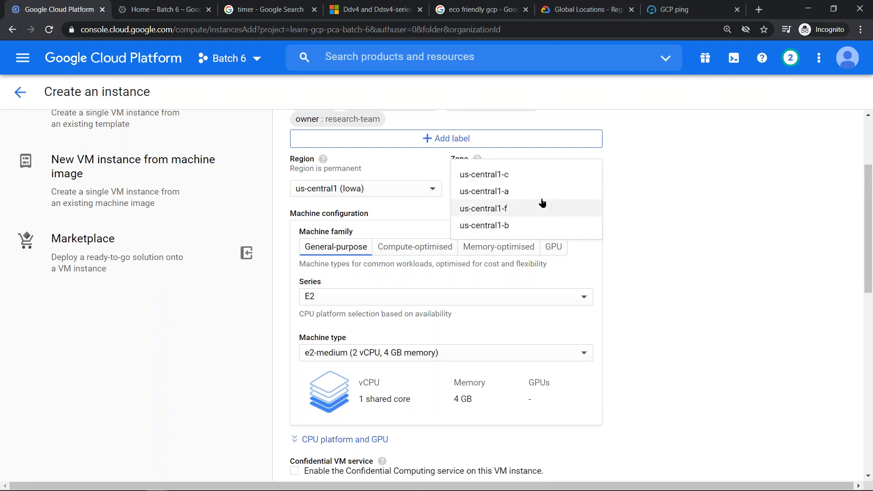
pyautogui.click(665, 185)
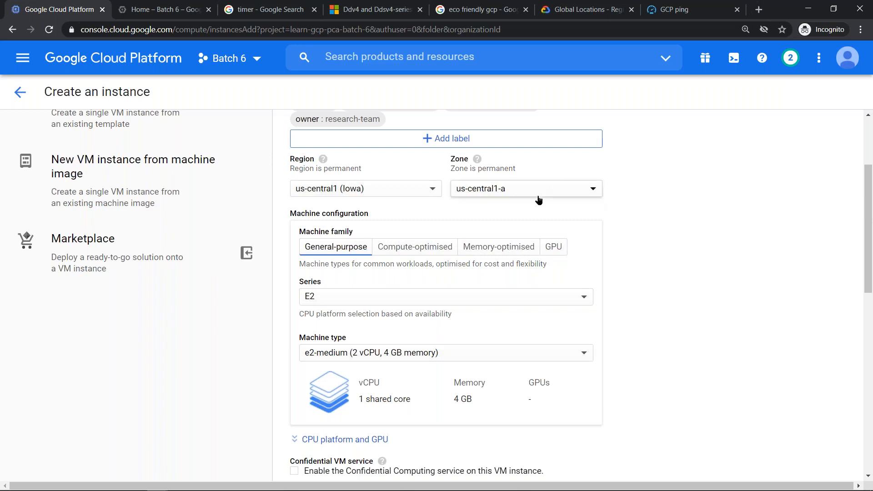
# - Set the zone to us-central1-f, then reopen and close the zone list without another change
pyautogui.click(568, 198)
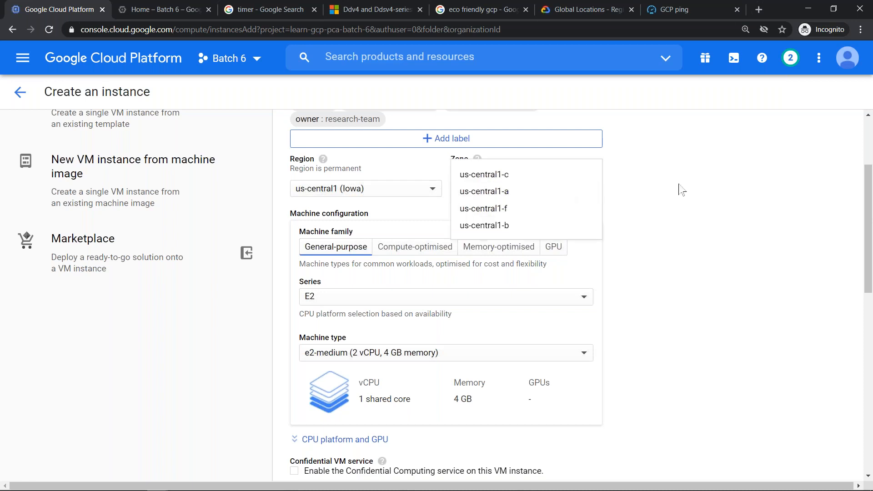
pyautogui.click(515, 207)
pyautogui.click(518, 192)
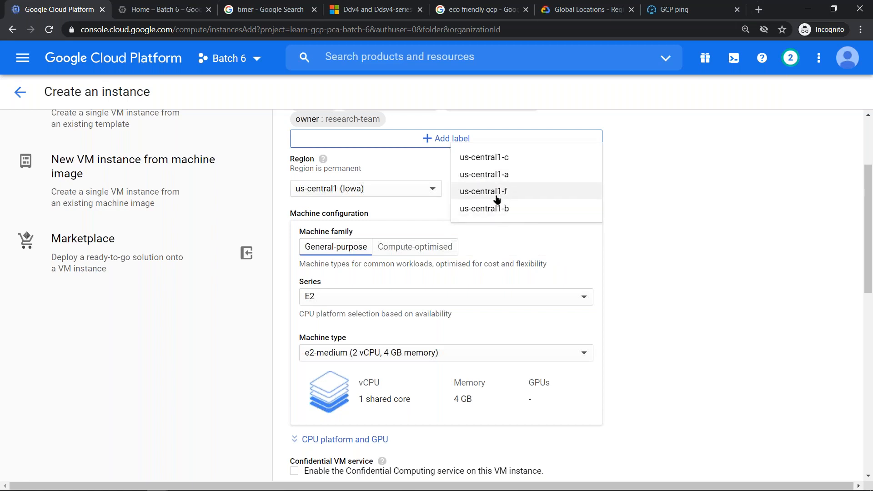
pyautogui.click(667, 203)
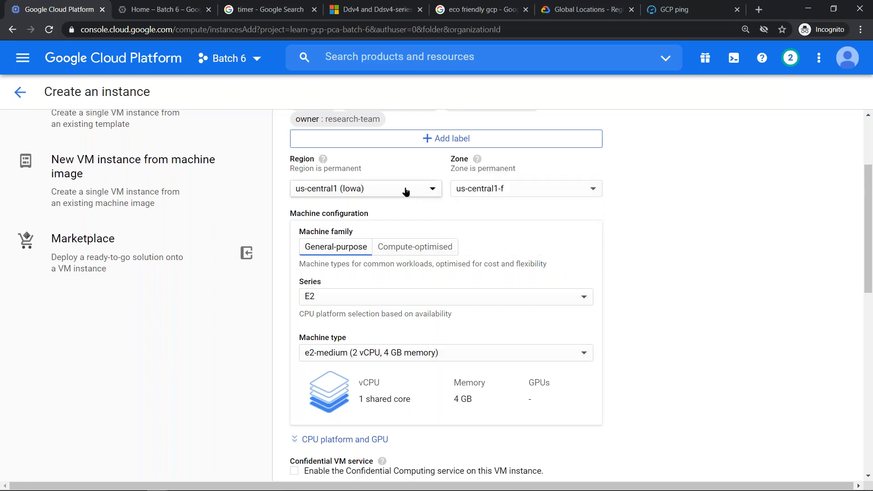
# - Set the region to europe-west1 (Belgium) and check its zones without choosing another
pyautogui.click(394, 195)
pyautogui.click(371, 358)
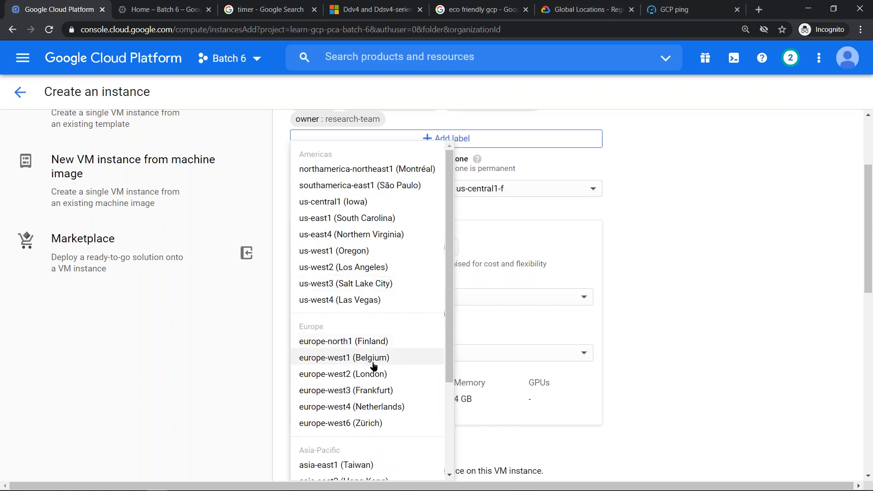
pyautogui.click(517, 189)
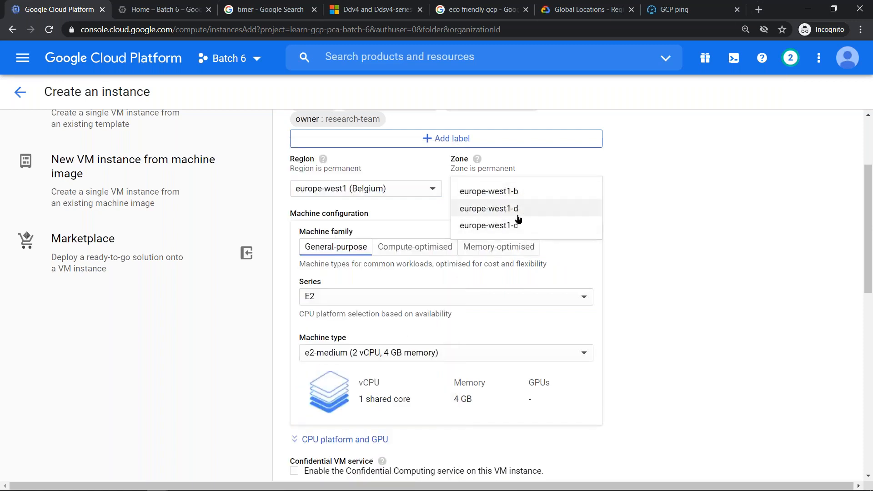
pyautogui.click(654, 203)
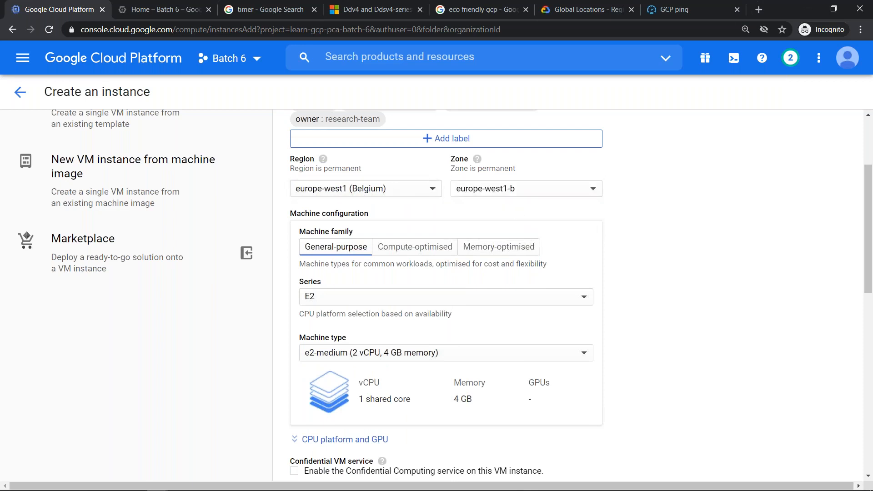
# - Switch the region from Belgium to us-central1 (Iowa) and examine its zones, keeping us-central1-a
pyautogui.click(389, 195)
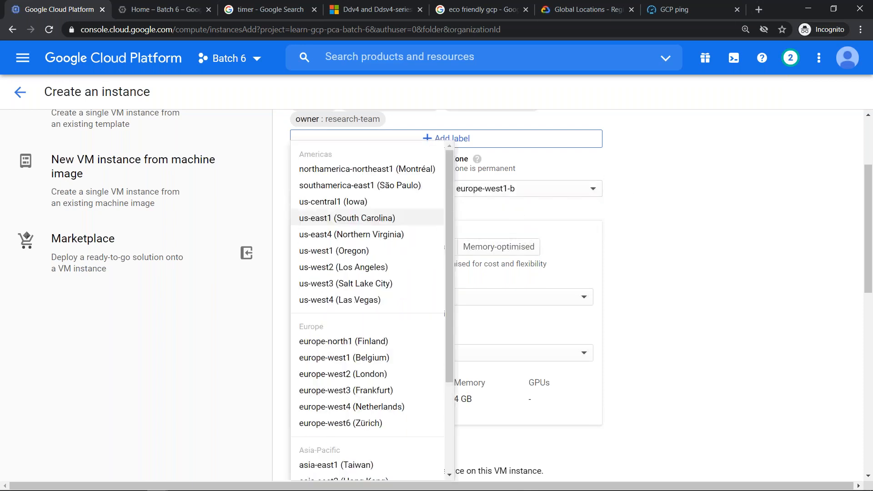
pyautogui.click(374, 203)
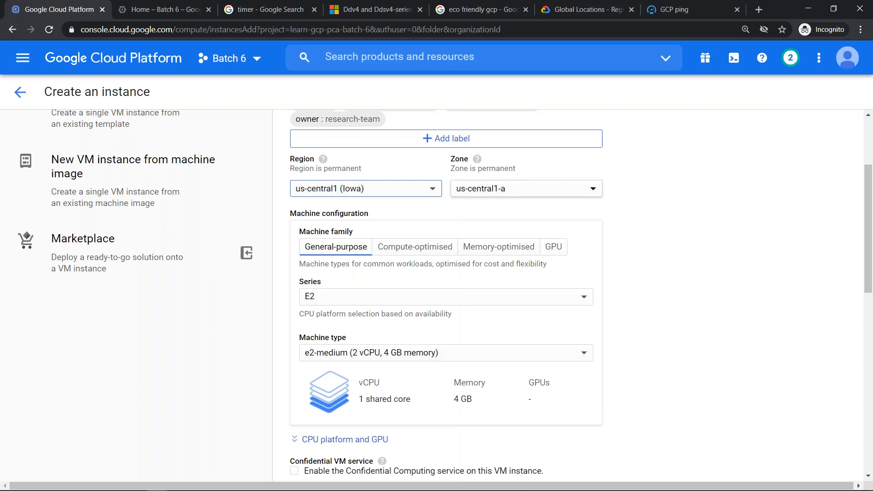
pyautogui.click(540, 193)
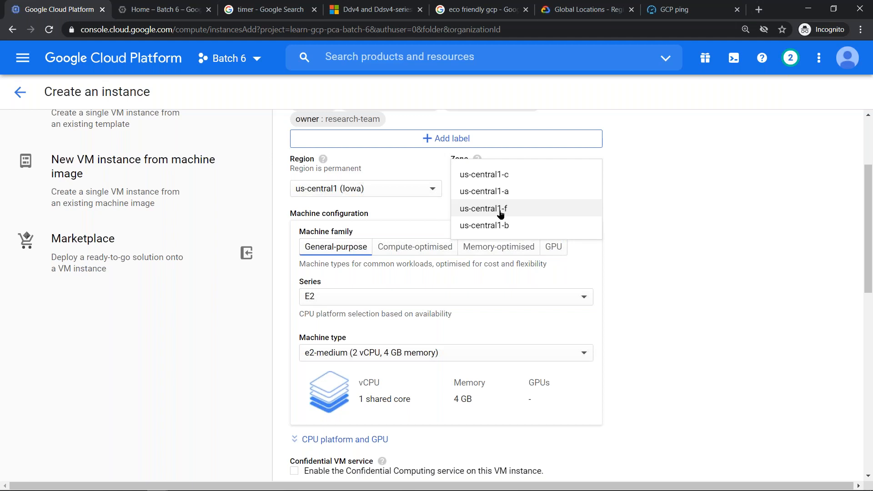
pyautogui.click(539, 15)
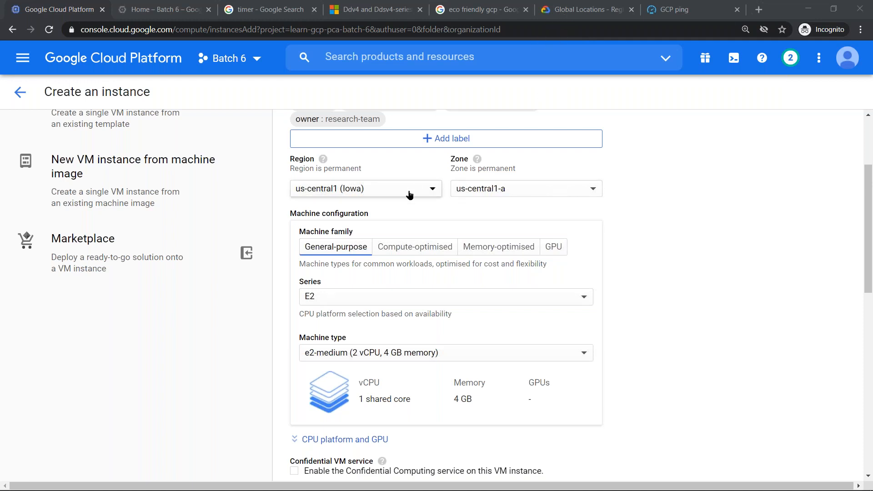
# - Set the region to asia-southeast1 (Singapore) and the zone to asia-southeast1-a
pyautogui.click(431, 190)
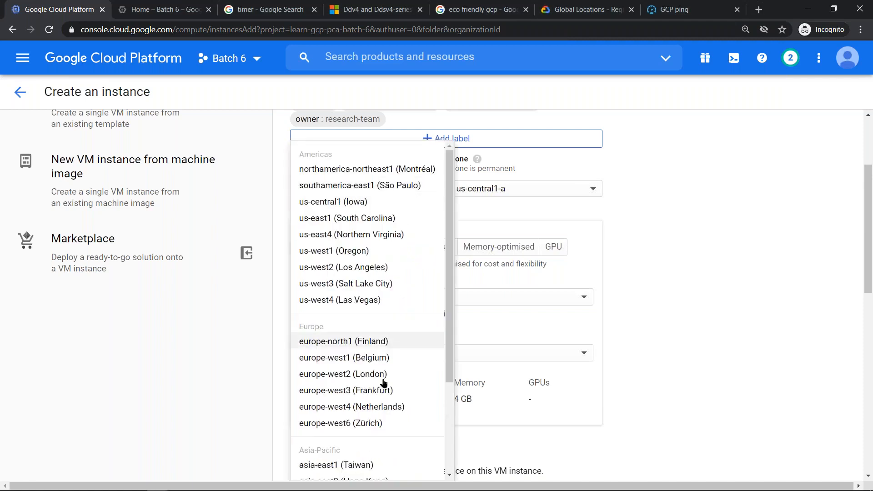
pyautogui.scroll(-3, 381, 386)
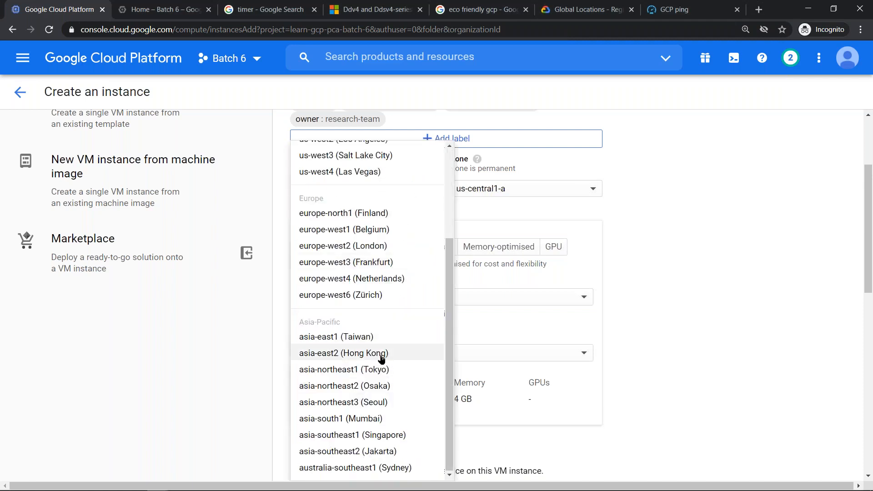
pyautogui.click(386, 435)
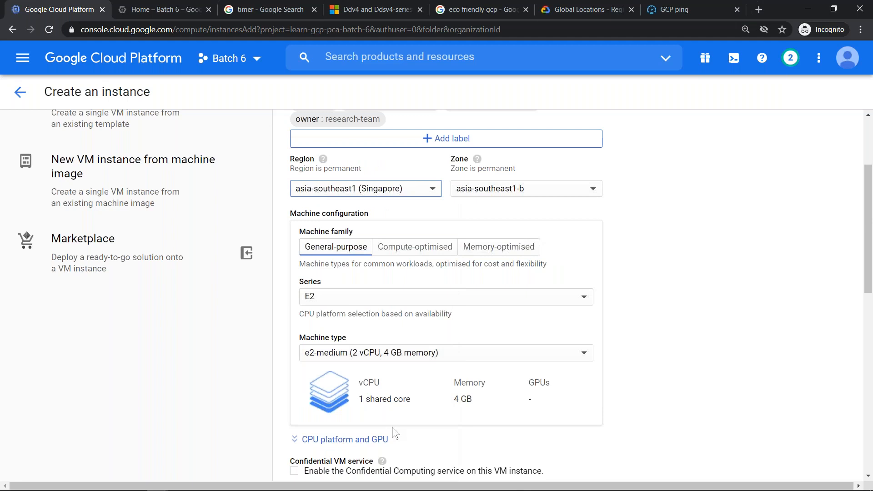
pyautogui.click(593, 189)
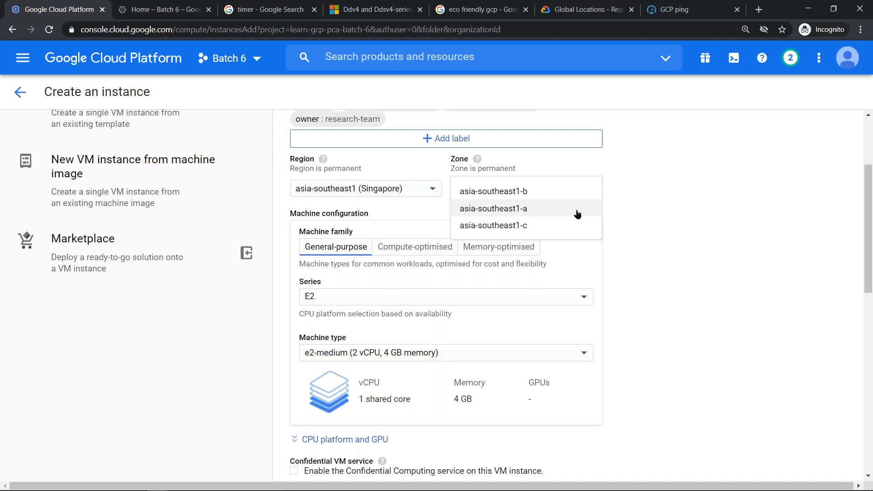
pyautogui.click(576, 210)
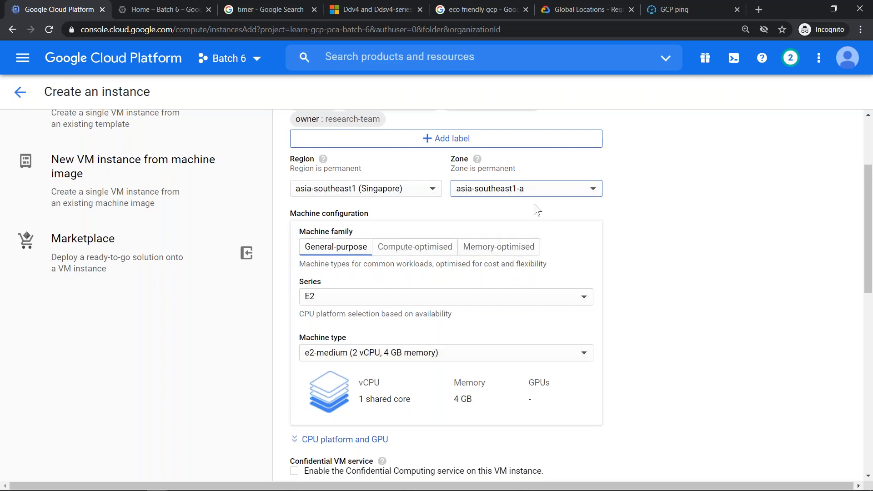
# - Compare the machine families offered per Singapore zone by switching to asia-southeast1-b, then asia-southeast1-c, and back to asia-southeast1-a
pyautogui.click(538, 188)
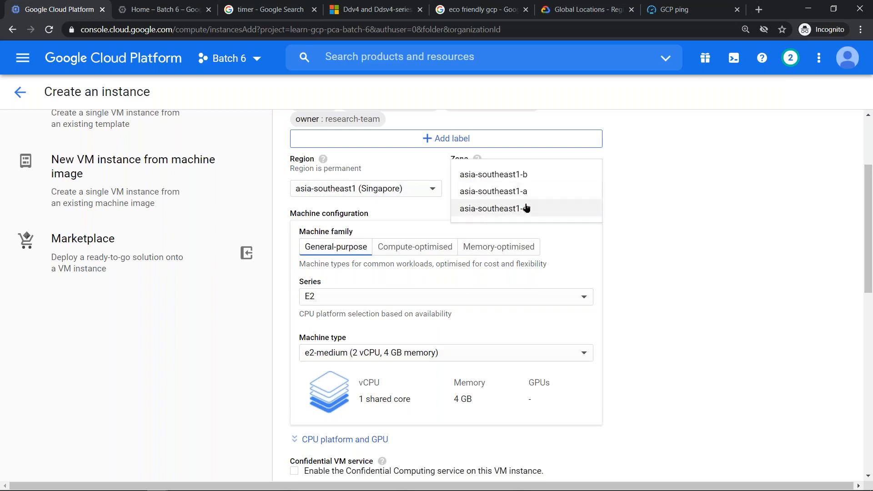
pyautogui.click(526, 174)
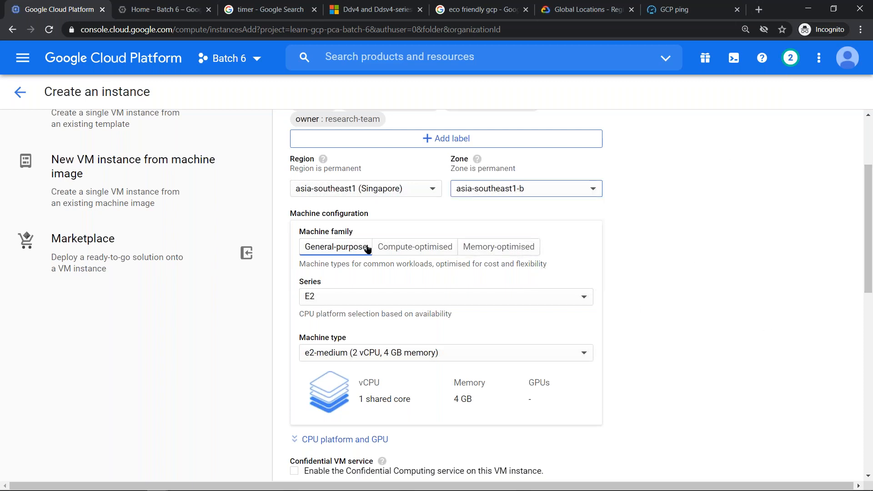
pyautogui.click(537, 195)
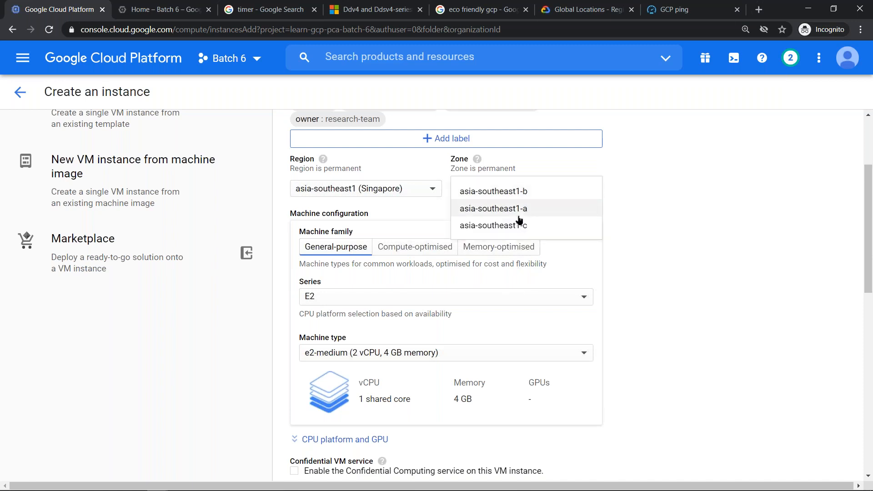
pyautogui.click(517, 225)
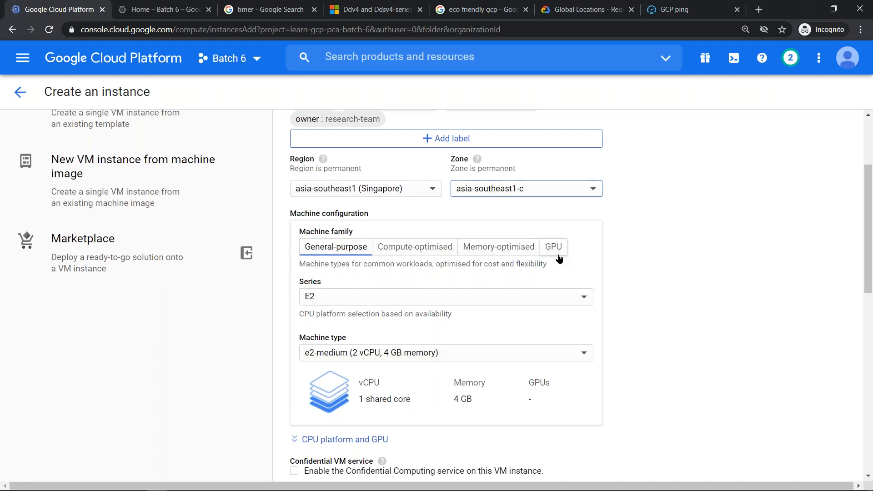
pyautogui.click(568, 191)
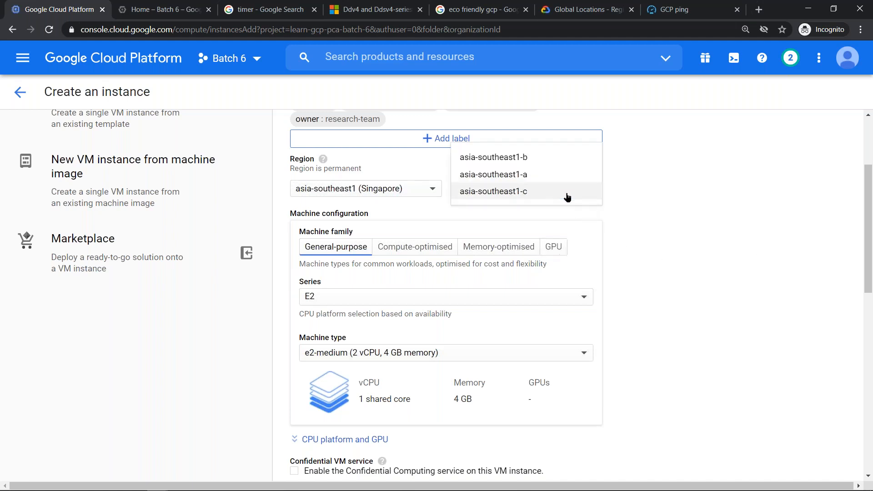
pyautogui.click(515, 176)
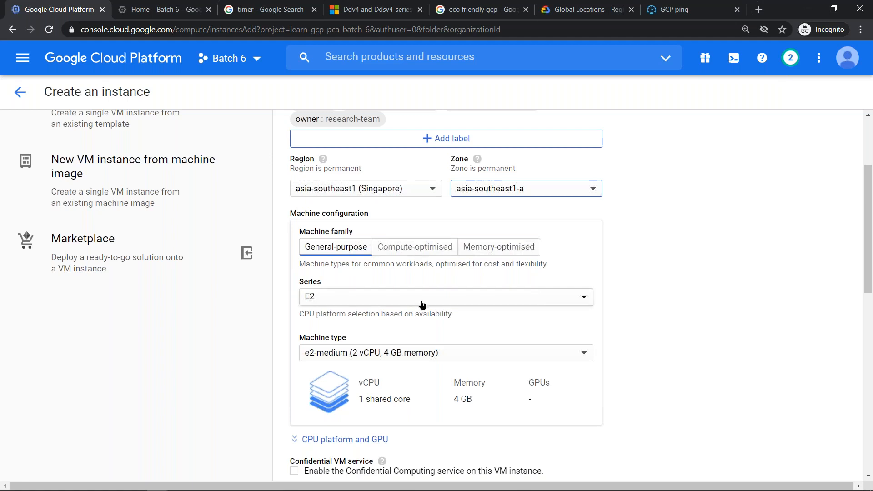
# - Switch the machine family to Compute-optimised and review its C2 machine types without choosing another
pyautogui.click(421, 248)
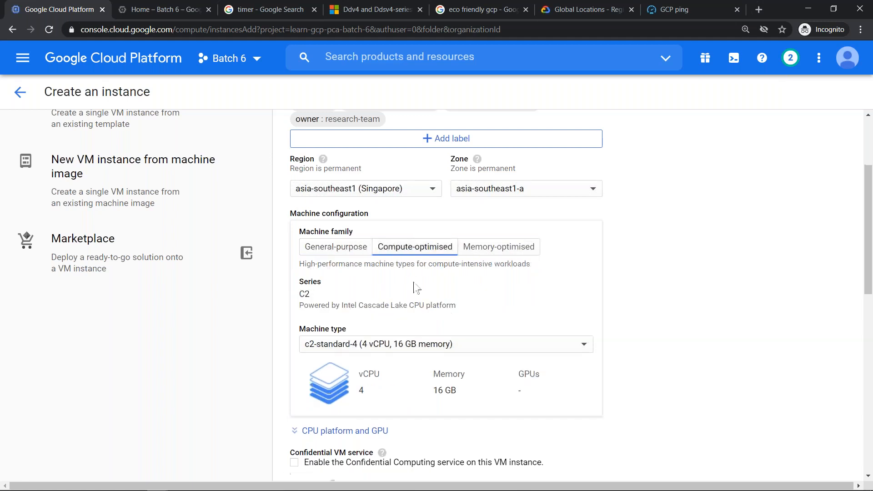
pyautogui.click(439, 345)
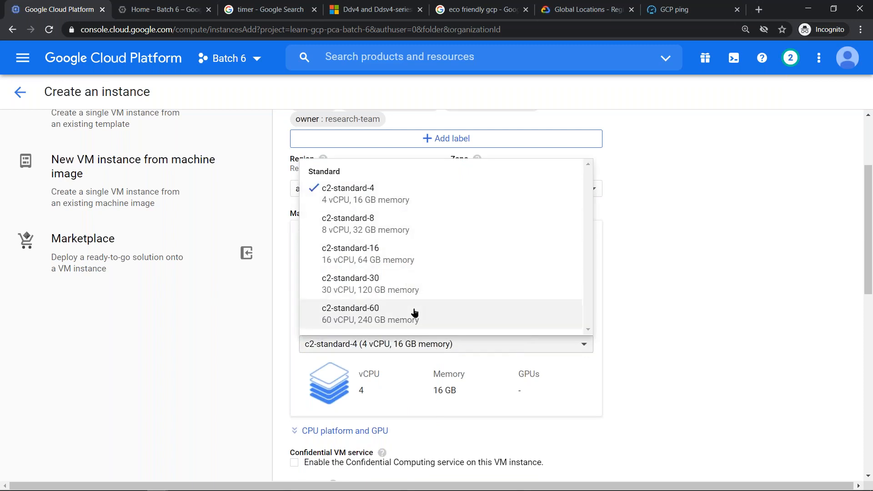
pyautogui.click(634, 241)
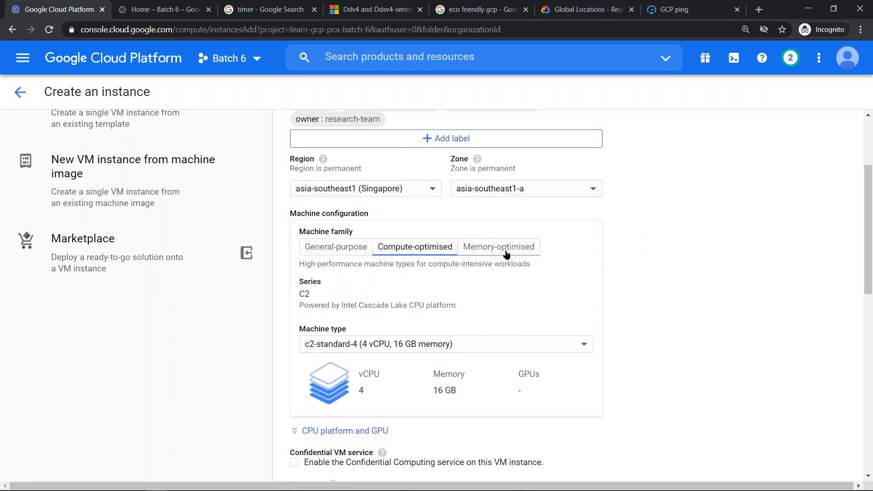
# - Set the machine family to Memory-optimised with the m1-megamem-96 machine type
pyautogui.click(506, 254)
pyautogui.click(548, 348)
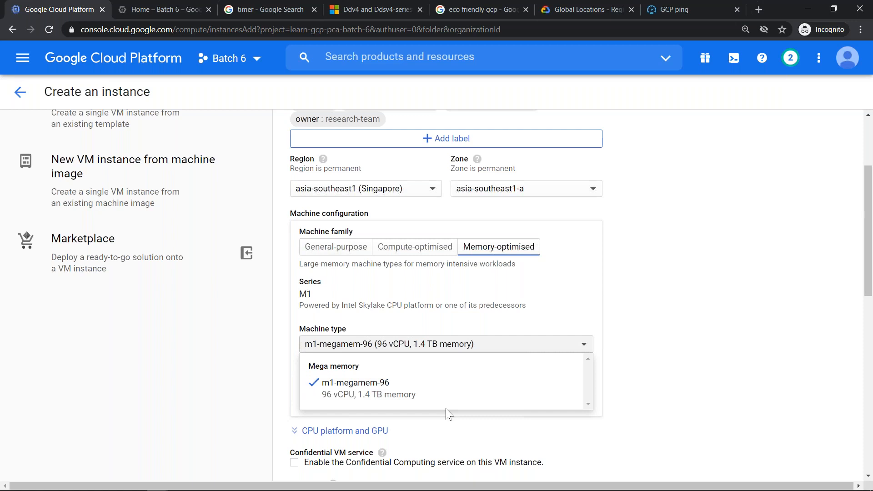
pyautogui.click(390, 390)
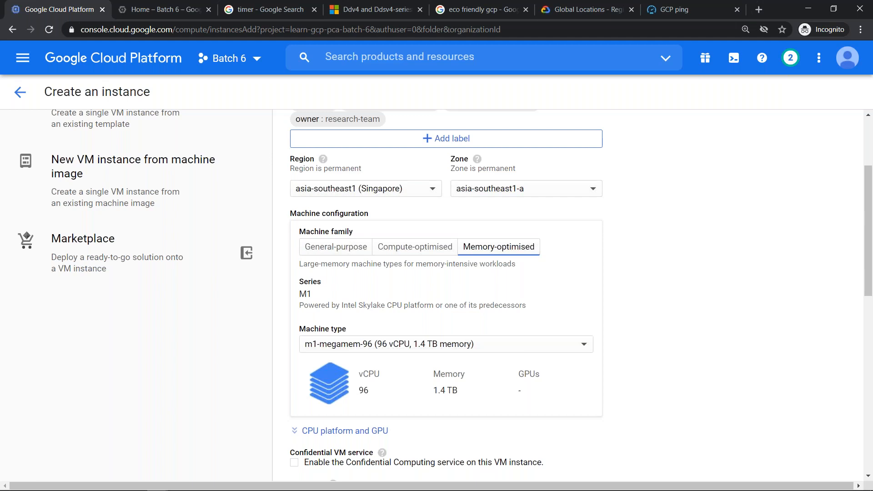
# - Set the zone to asia-southeast1-b and choose the m1-ultramem-160 machine type (160 vCPU, 3.75 TB memory)
pyautogui.click(541, 190)
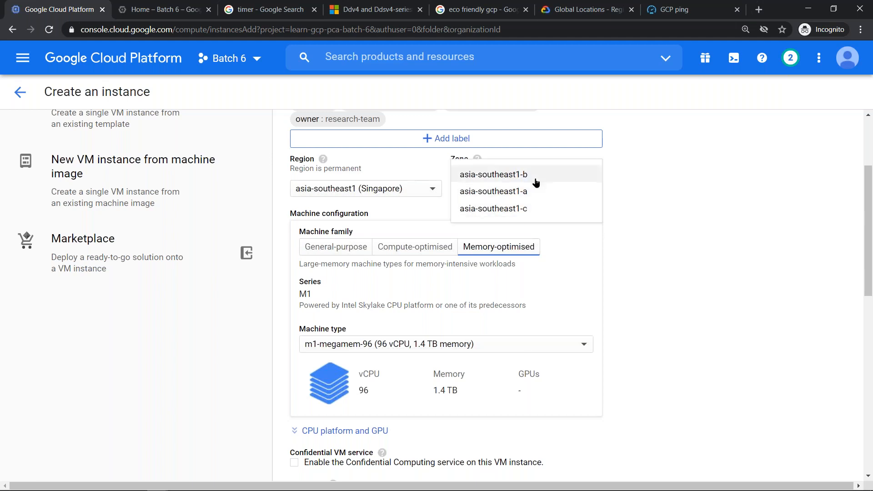
pyautogui.click(537, 176)
pyautogui.click(565, 347)
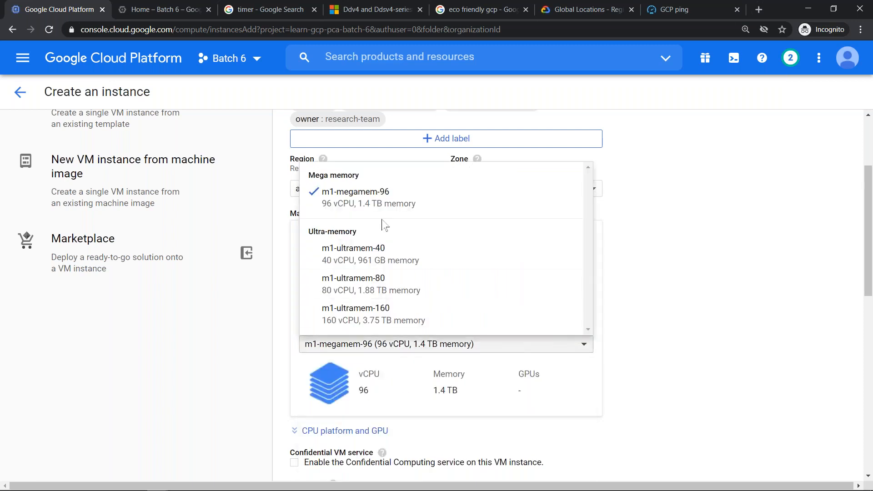
pyautogui.click(433, 323)
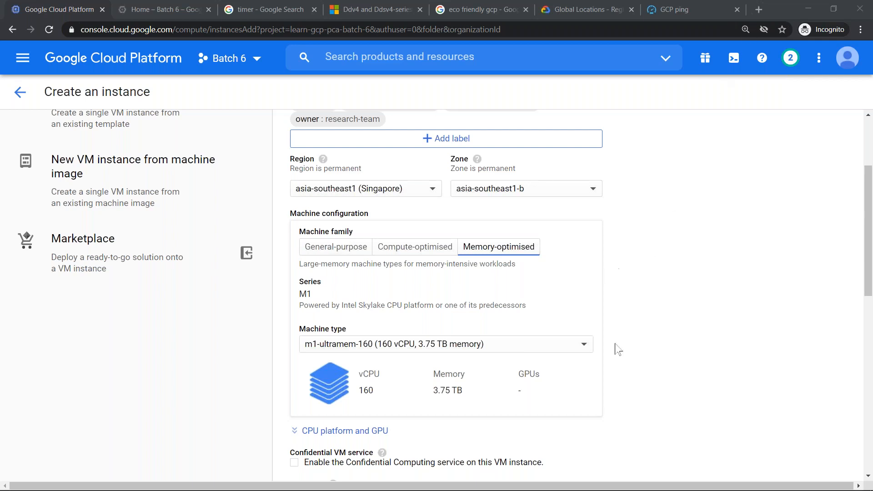
# - Check the machine type's availability in asia-southeast1-a, then in region asia-east2 (Hong Kong) with zone asia-east2-a
pyautogui.click(590, 189)
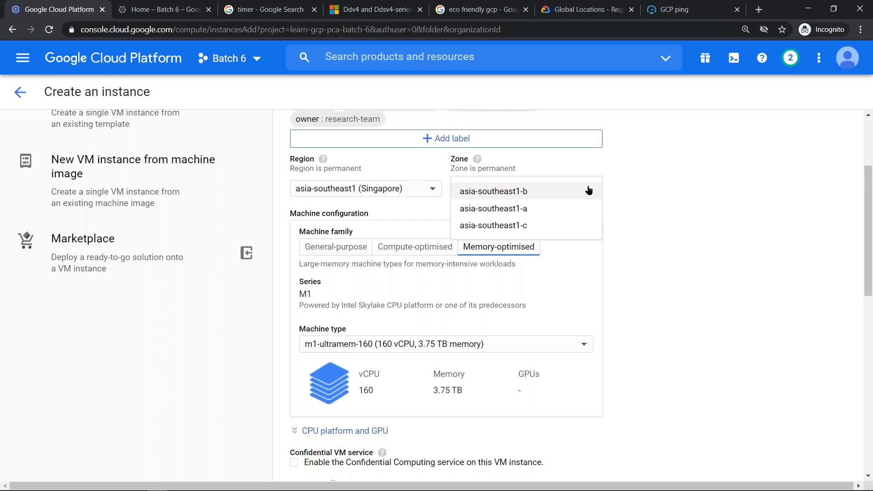
pyautogui.click(520, 209)
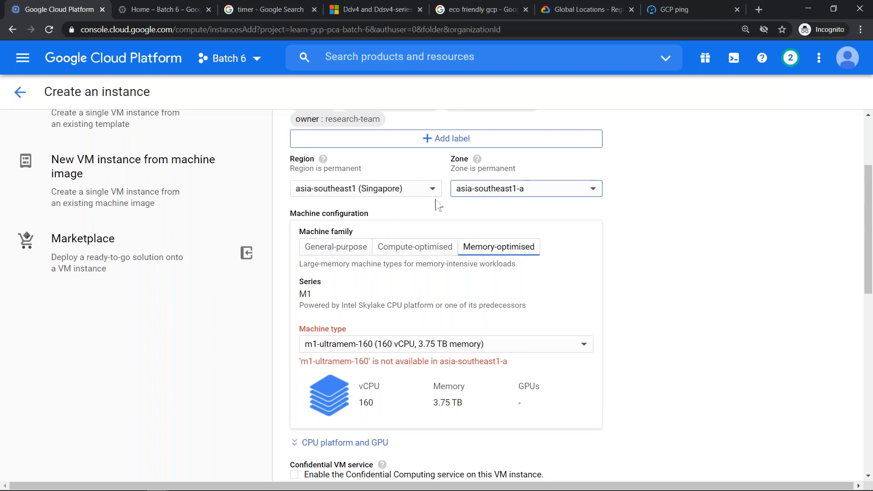
pyautogui.click(410, 191)
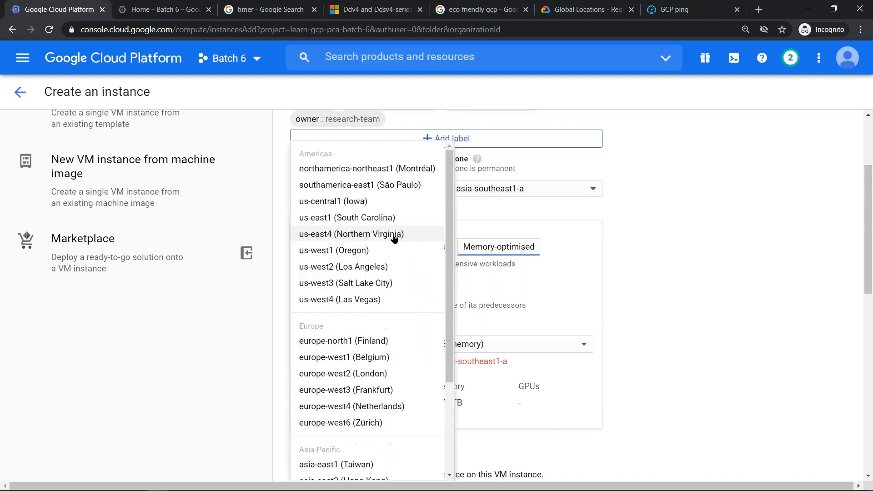
pyautogui.scroll(-3, 394, 377)
pyautogui.click(388, 354)
pyautogui.click(549, 191)
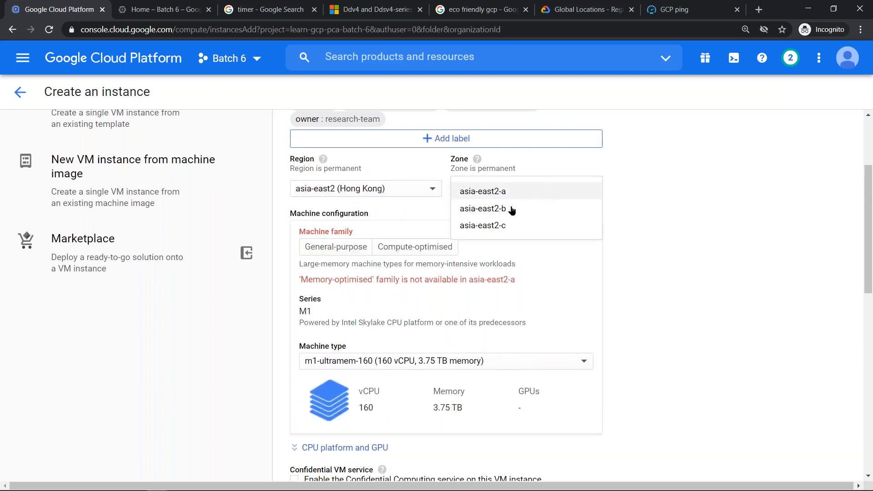
pyautogui.click(513, 191)
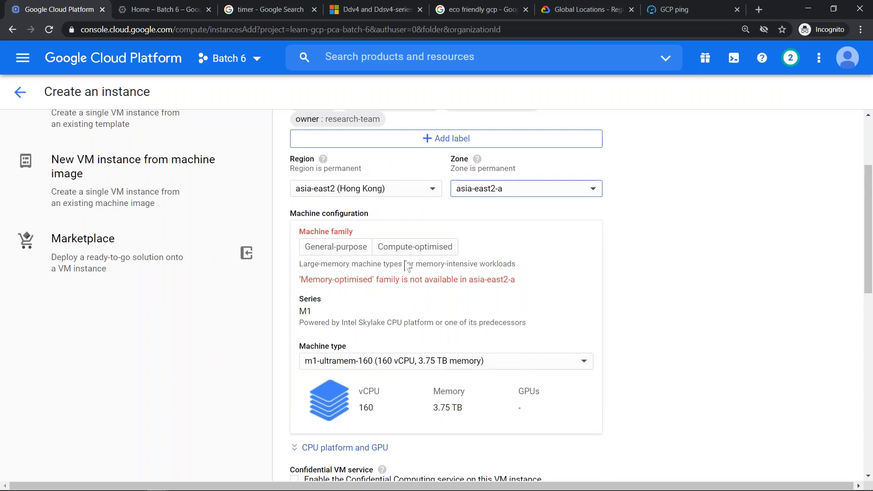
# - Check the Memory-optimised family's availability in Hong Kong zones asia-east2-b and asia-east2-c
pyautogui.click(516, 188)
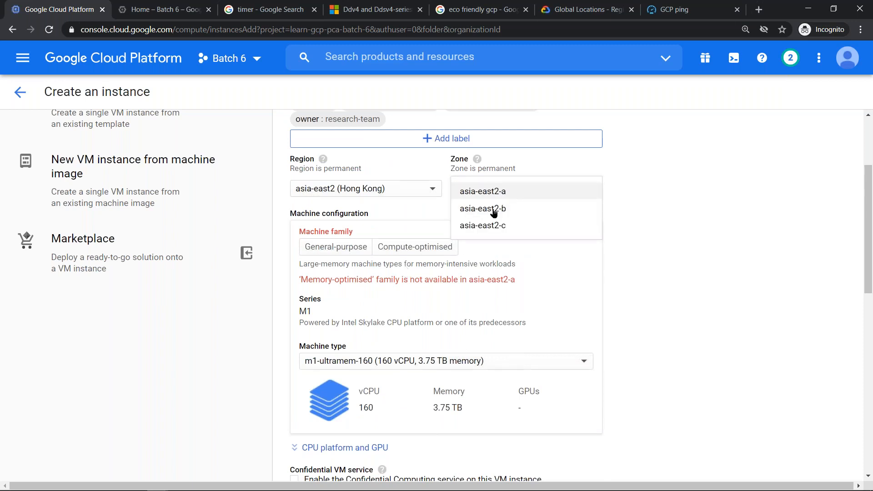
pyautogui.click(499, 207)
pyautogui.click(502, 191)
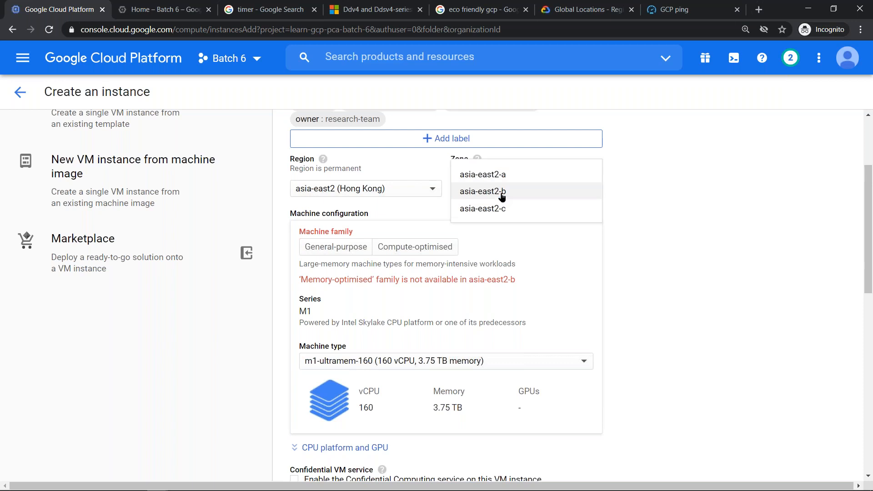
pyautogui.click(499, 209)
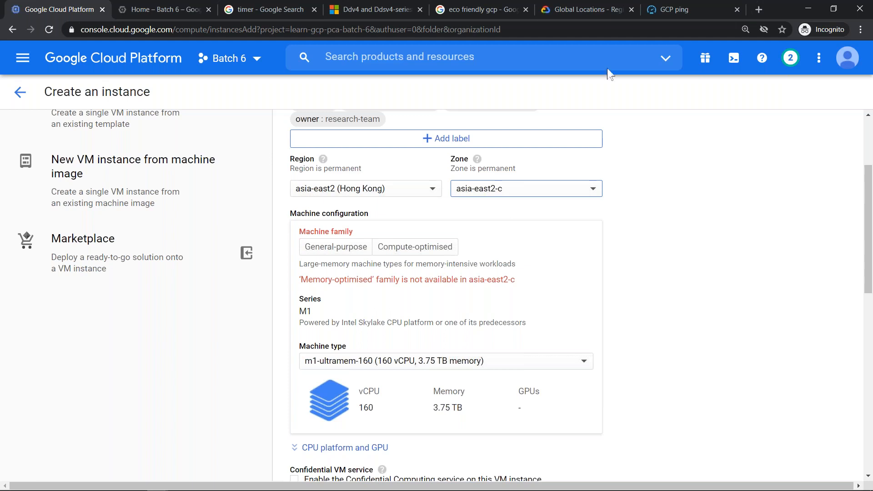
# - View the regions map on the Global Locations page, then check the instance form's region list without choosing another region
pyautogui.click(565, 10)
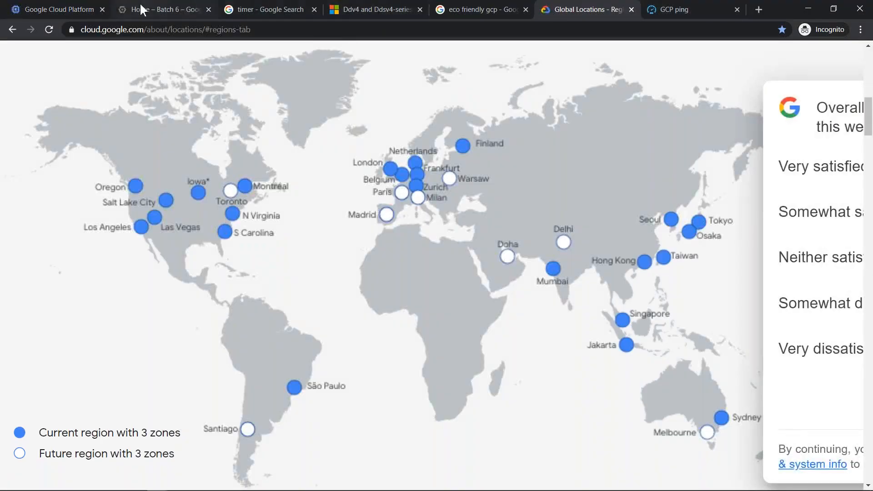
pyautogui.click(63, 10)
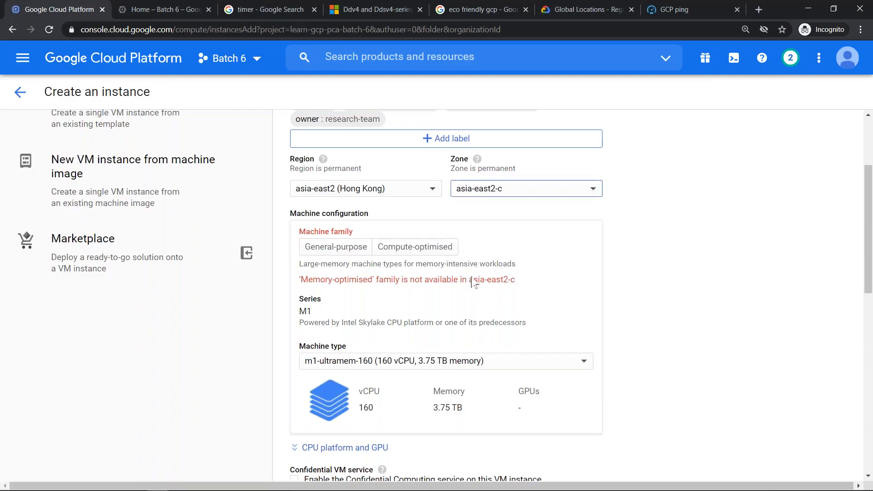
pyautogui.click(382, 195)
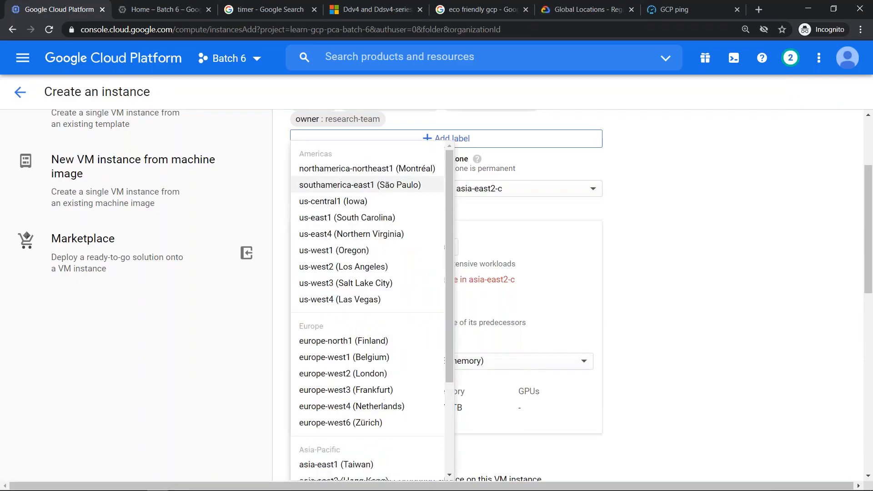
pyautogui.click(529, 220)
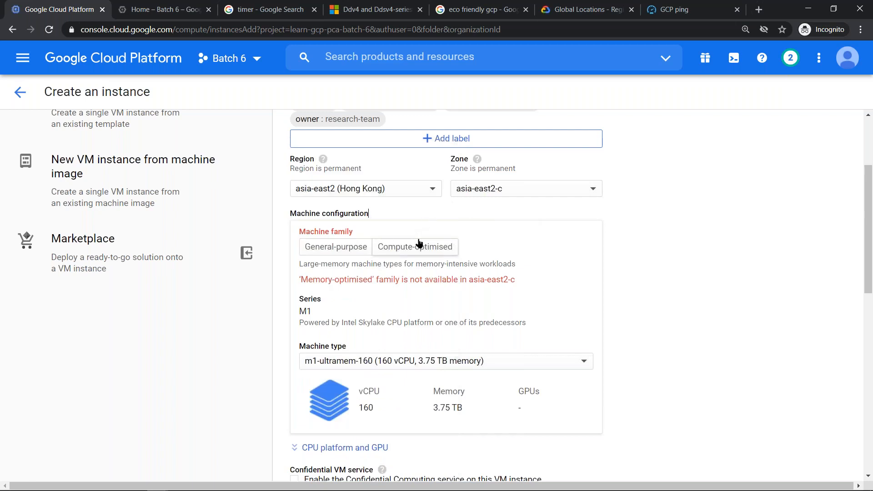
# - Set the region to asia-east1 (Taiwan), keeping the zone at asia-east1-b
pyautogui.click(404, 190)
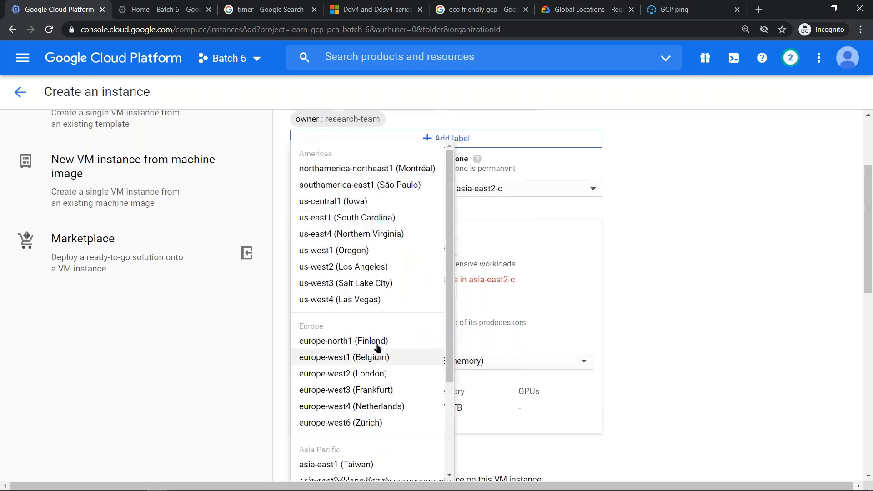
pyautogui.scroll(-2, 397, 396)
pyautogui.scroll(-1, 397, 396)
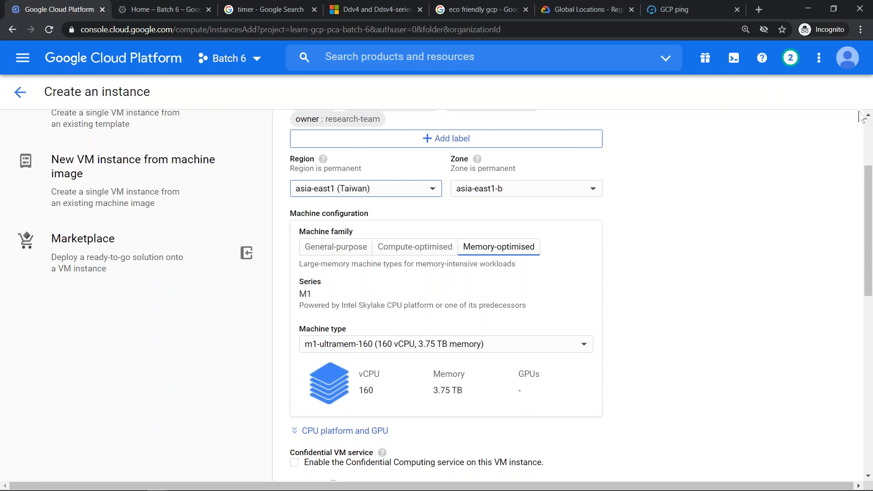
# - Switch from the instance form to the Batch 6 project dashboard
pyautogui.click(853, 127)
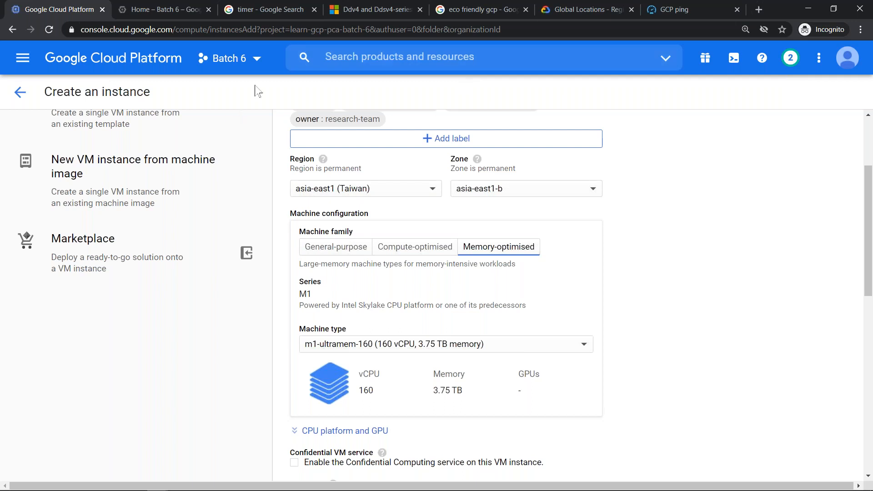
pyautogui.click(157, 10)
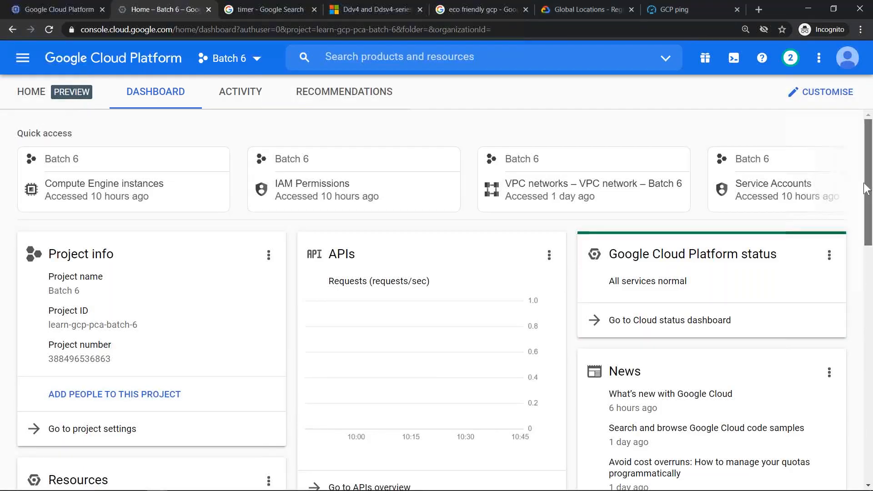
# - Open the dashboard news article on browsing Google Cloud code samples and follow its link to the all code samples search page
pyautogui.scroll(-3, 865, 189)
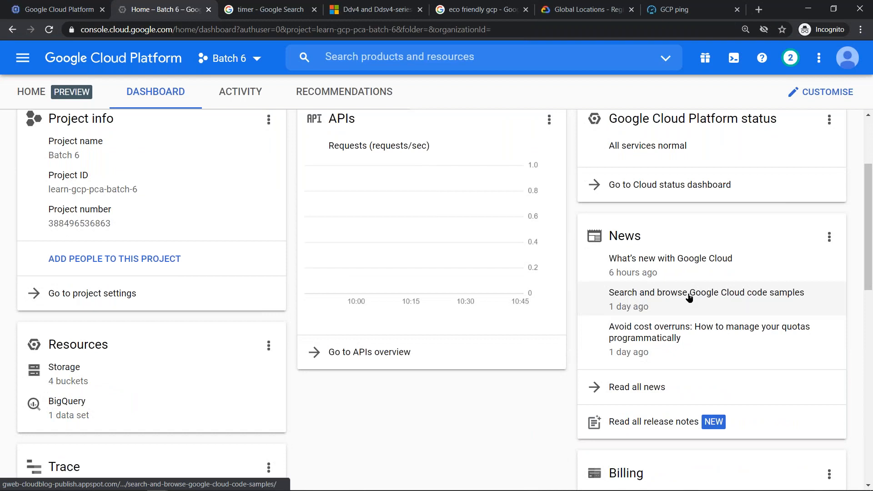
pyautogui.click(655, 295)
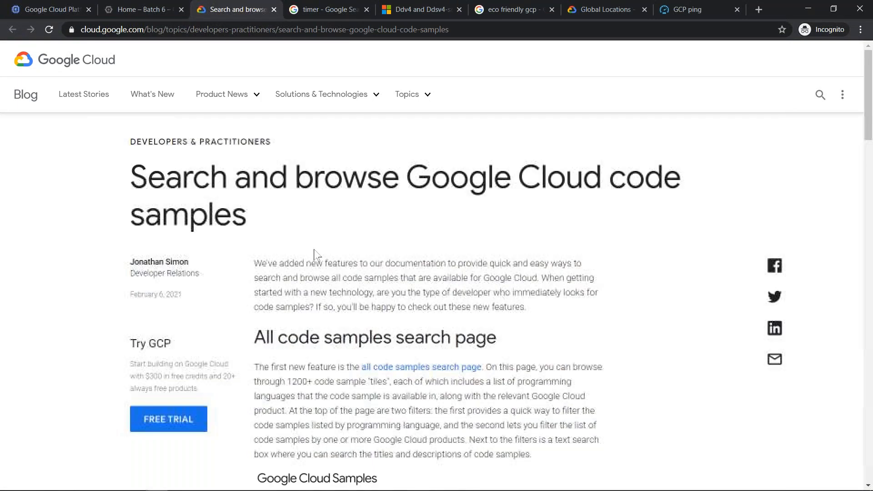
pyautogui.click(424, 367)
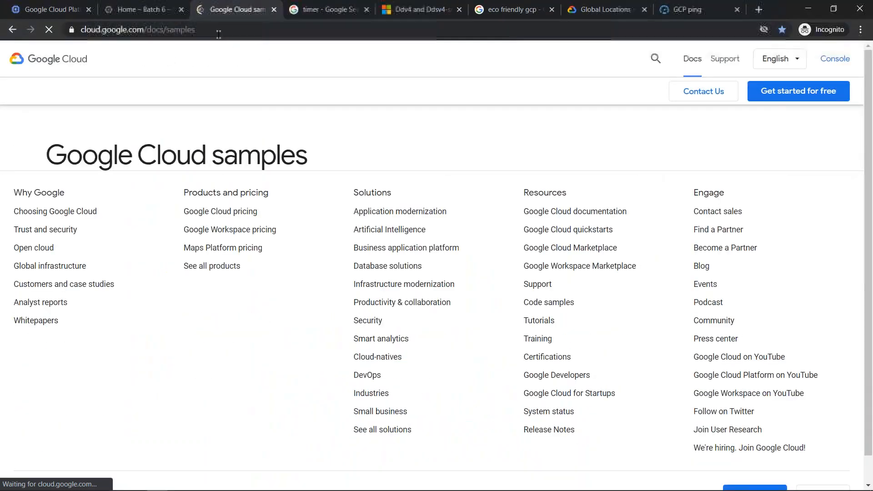
pyautogui.click(219, 31)
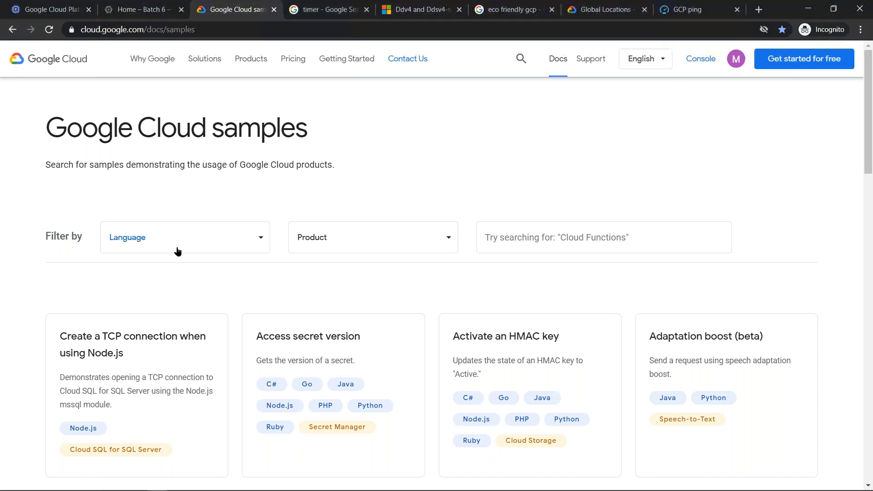
pyautogui.scroll(-8, 372, 286)
pyautogui.scroll(8, 372, 286)
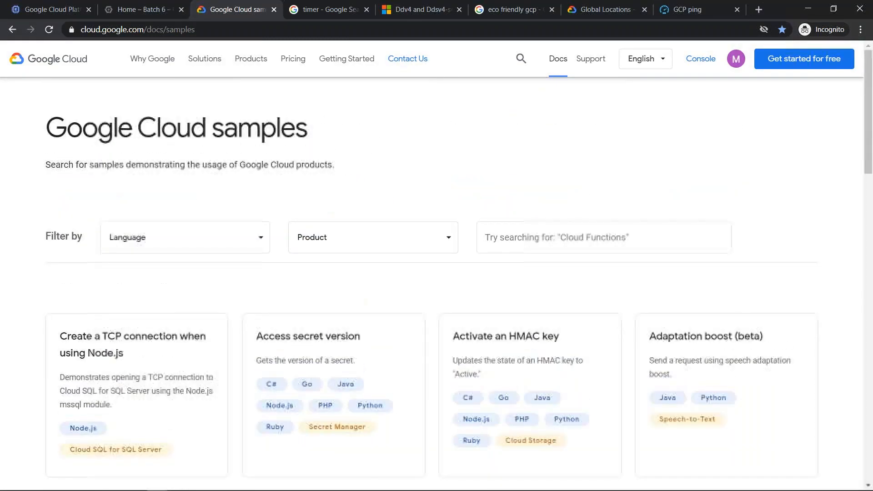
# - Search the Google Cloud samples for "cloud functions" and look through the matching sample cards
pyautogui.click(568, 244)
pyautogui.write('cl')
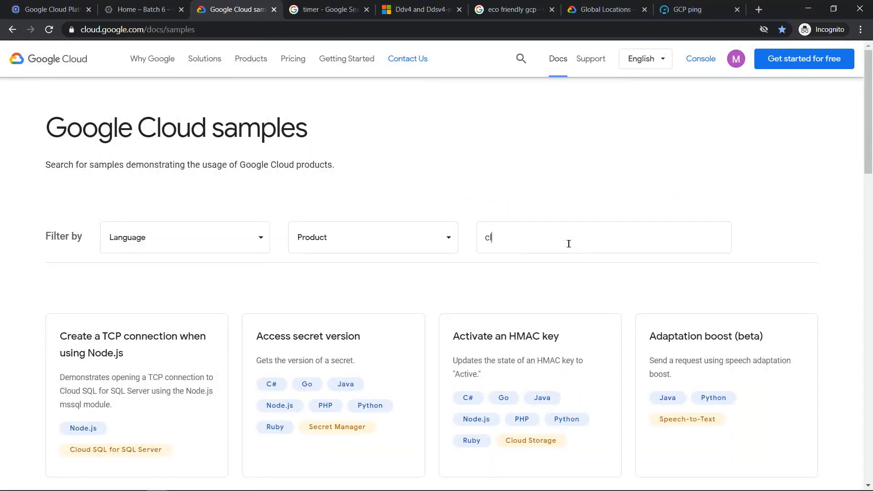
pyautogui.write('oud functuio')
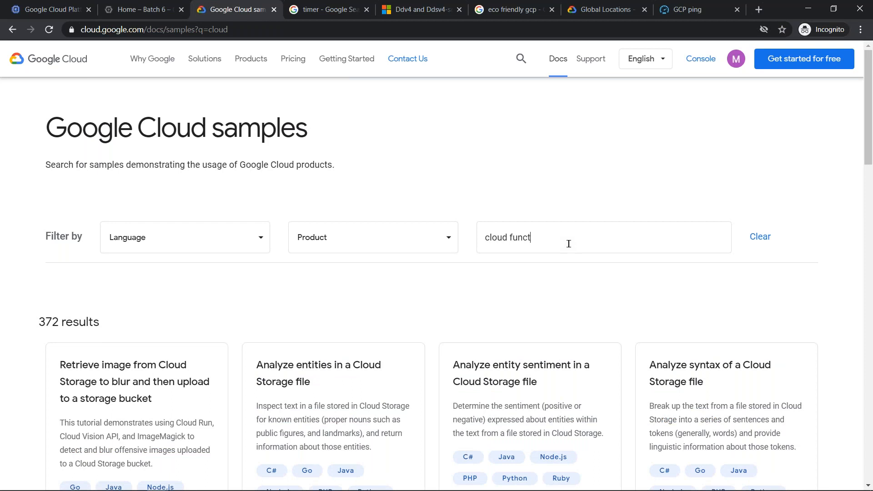
pyautogui.press('BackSpace')
pyautogui.press('BackSpace')
pyautogui.press('BackSpace')
pyautogui.write('ions')
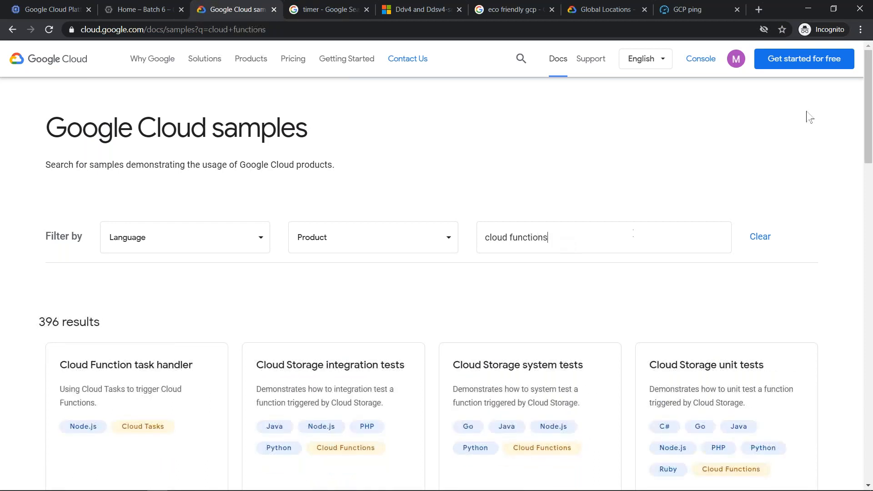
pyautogui.moveTo(866, 91); pyautogui.dragTo(867, 169)
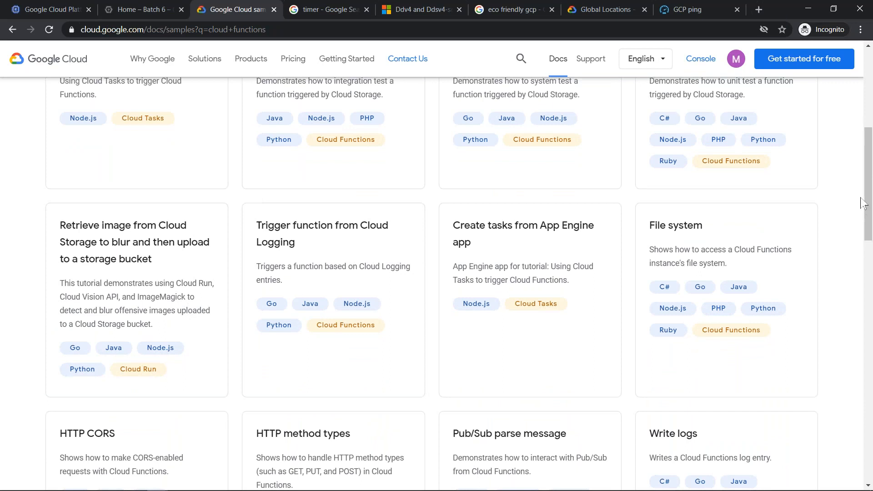
pyautogui.moveTo(868, 200); pyautogui.dragTo(868, 250)
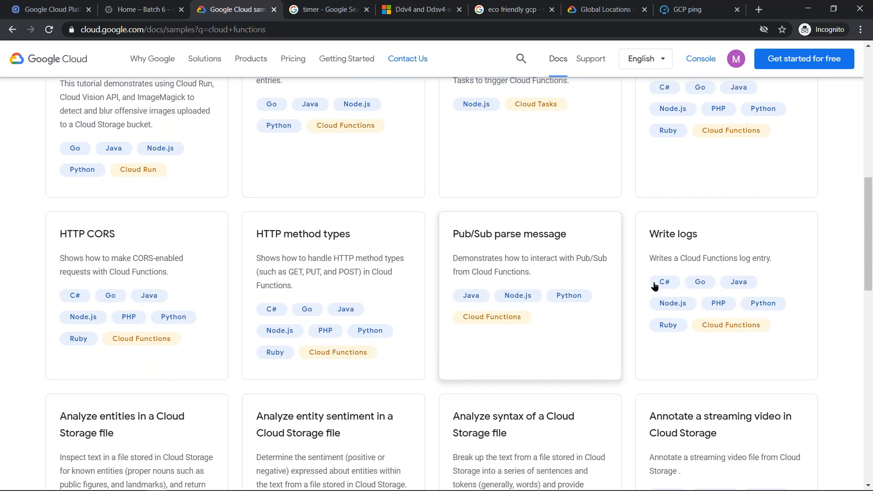
pyautogui.moveTo(868, 208); pyautogui.dragTo(860, 241)
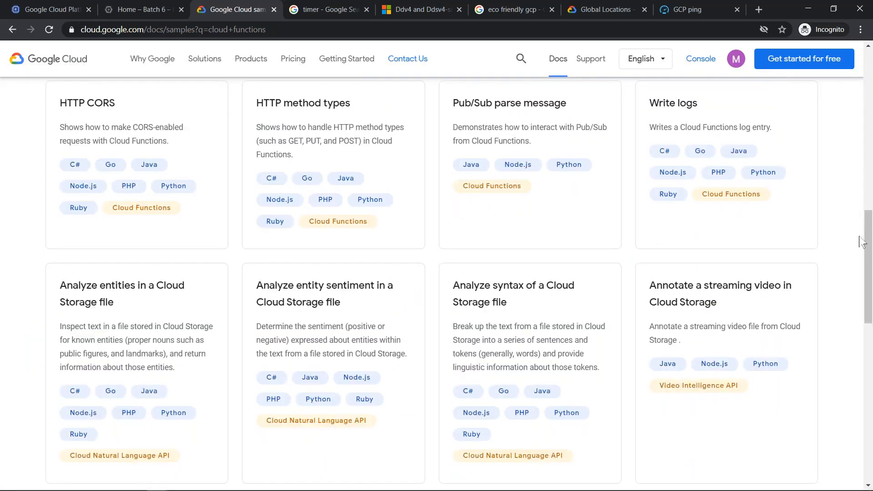
# - Return to the instance creation form and set the region to asia-south1 (Mumbai)
pyautogui.click(28, 7)
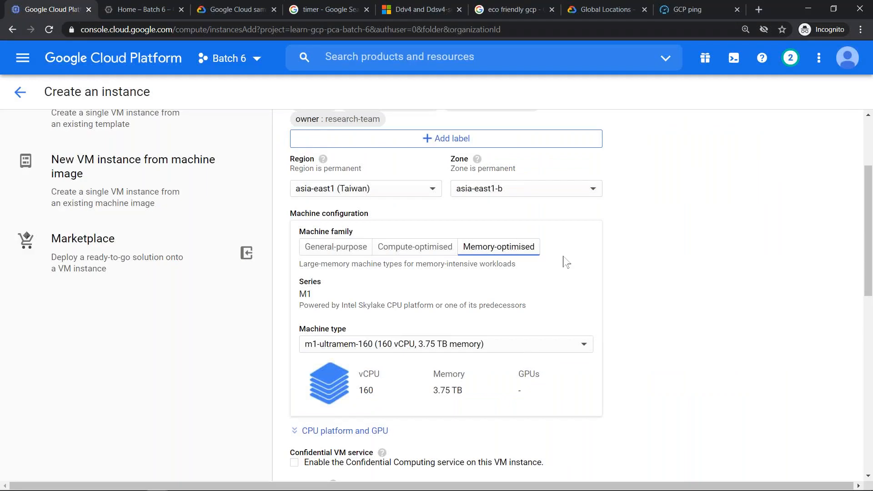
pyautogui.click(428, 197)
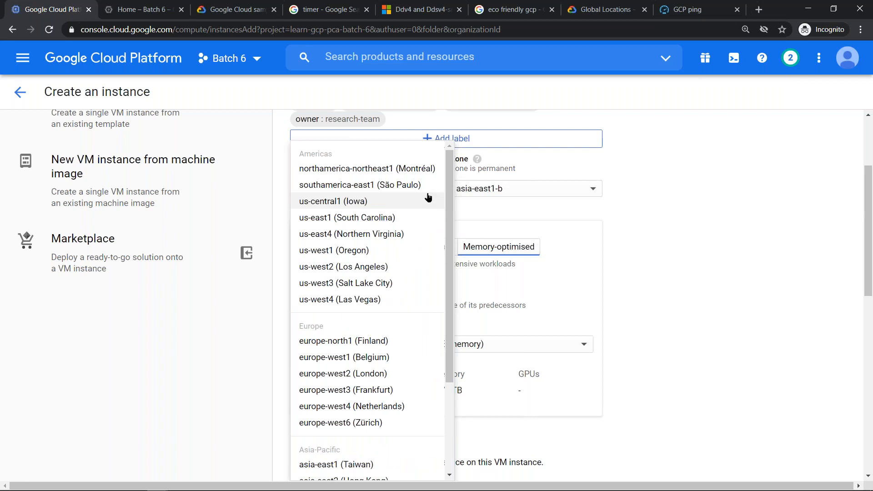
pyautogui.scroll(-3, 381, 300)
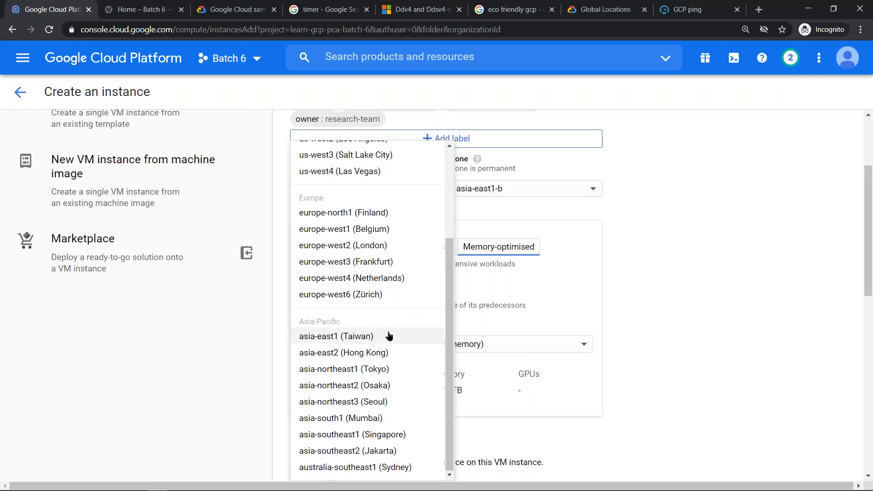
pyautogui.click(391, 419)
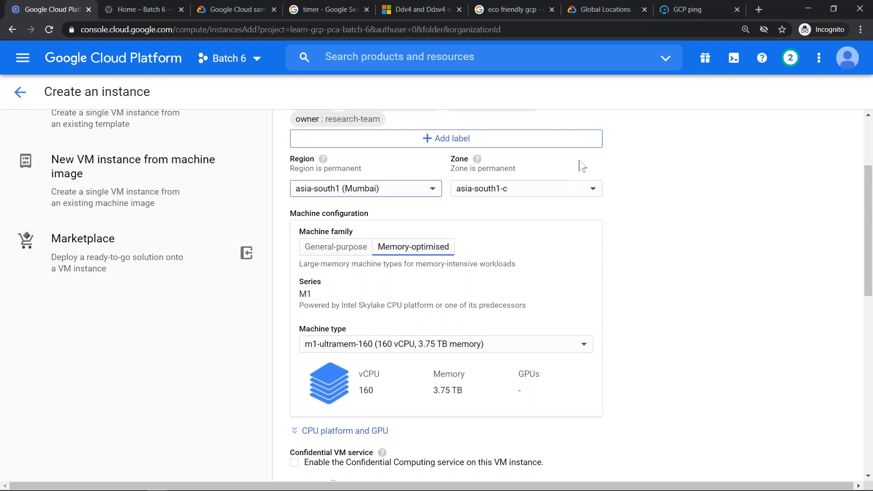
# - Switch the zone to asia-south1-a, asia-south1-b and back to asia-south1-c to compare the machine families each one offers
pyautogui.click(572, 194)
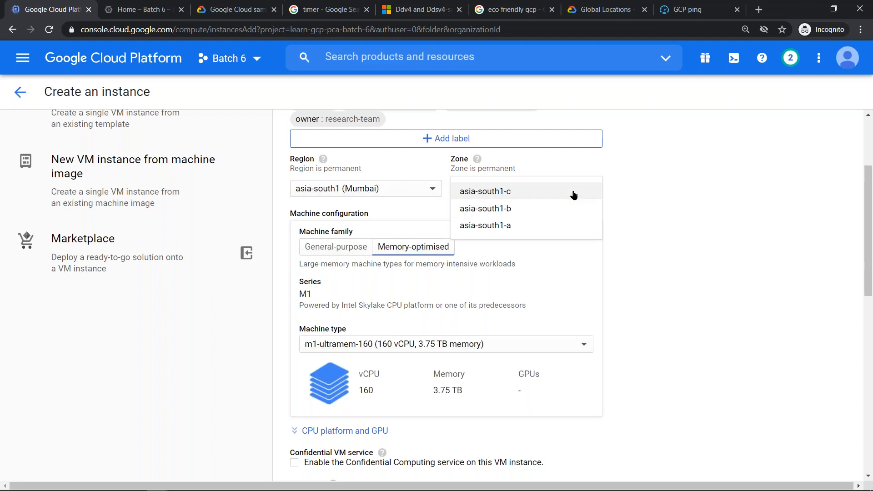
pyautogui.click(519, 226)
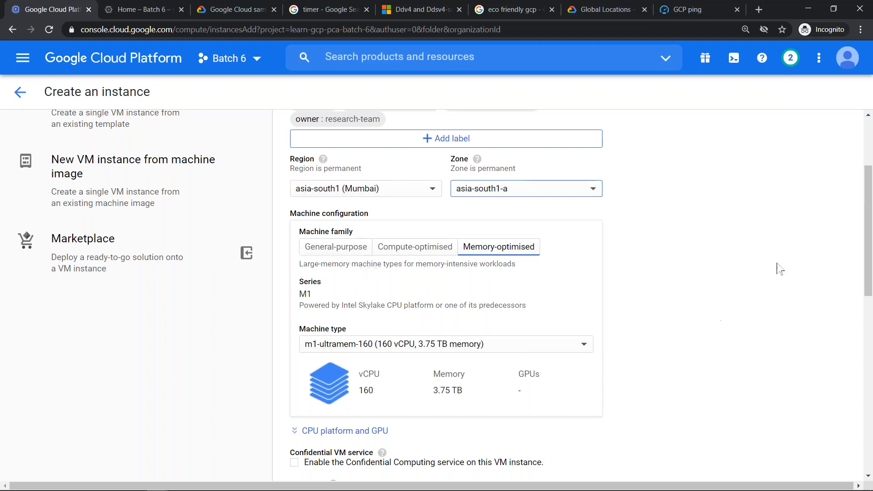
pyautogui.click(553, 190)
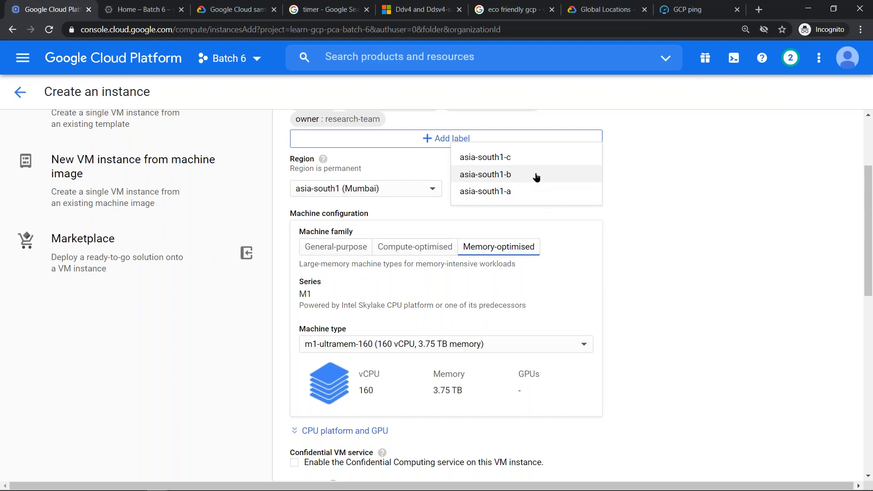
pyautogui.click(536, 175)
pyautogui.click(523, 188)
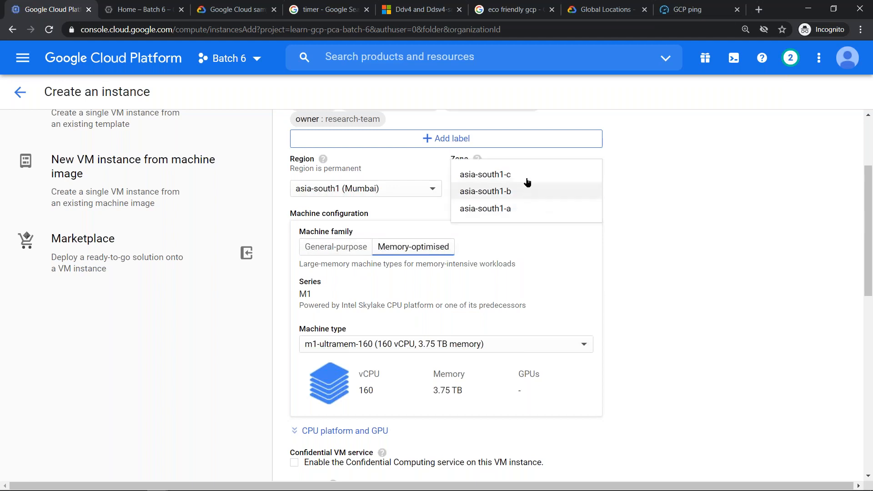
pyautogui.click(526, 176)
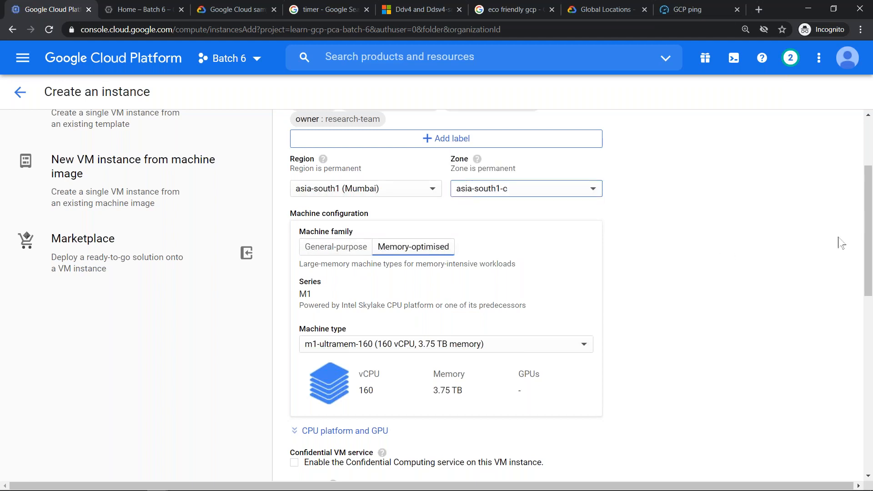
# - Expand the CPU platform and GPU settings and set the zone to asia-south1-a
pyautogui.moveTo(867, 210); pyautogui.dragTo(853, 263)
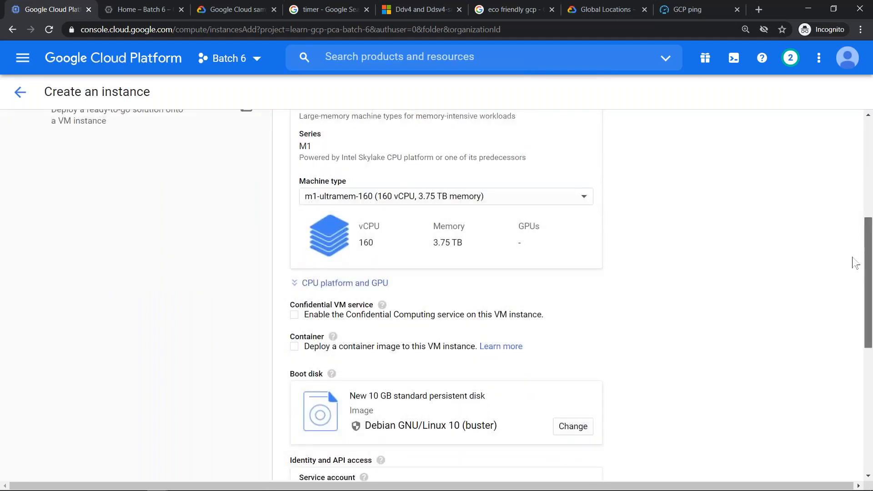
pyautogui.click(363, 286)
pyautogui.scroll(5, 868, 255)
pyautogui.click(510, 254)
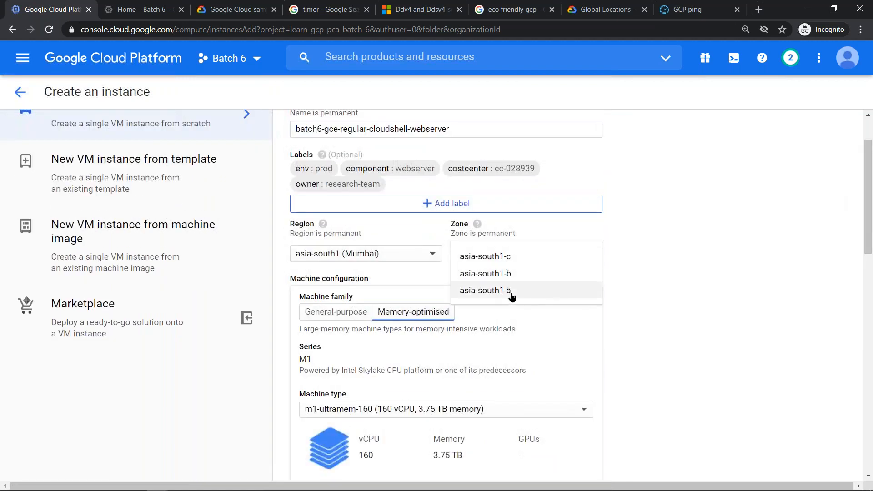
pyautogui.click(515, 291)
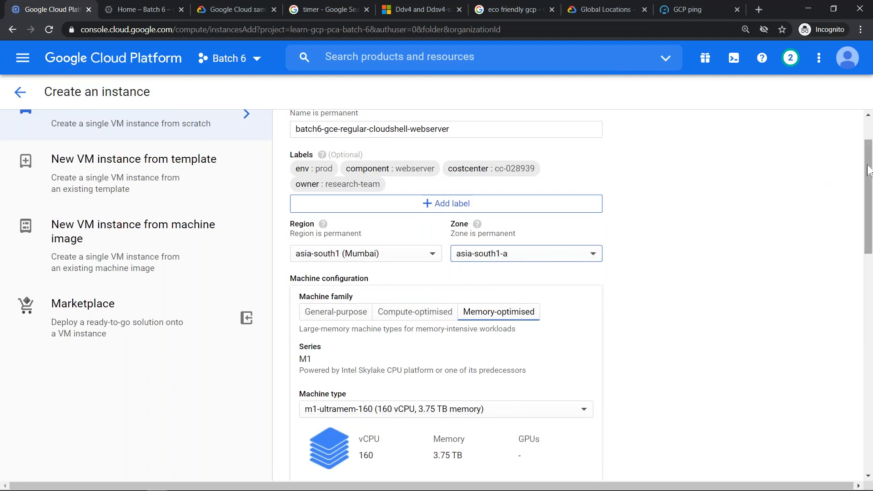
# - Check which CPU platforms are offered for the m1-ultramem-160 machine, keeping Automatic
pyautogui.moveTo(867, 193); pyautogui.dragTo(867, 275)
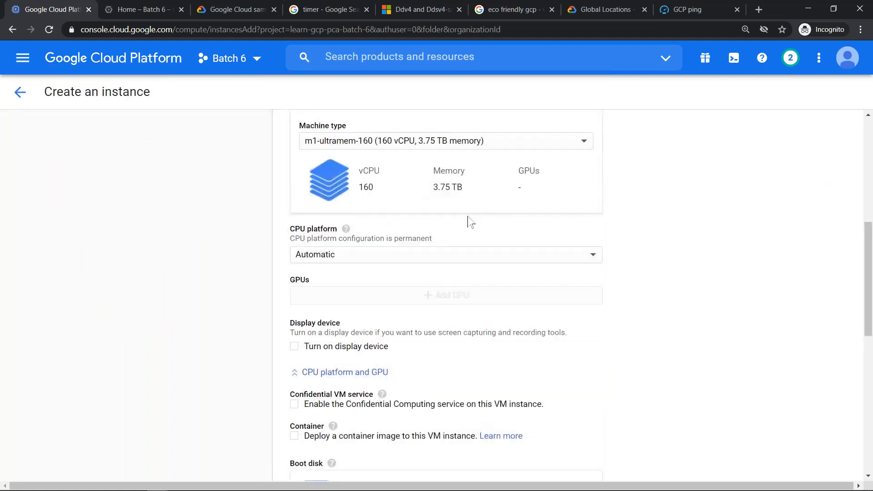
pyautogui.click(419, 259)
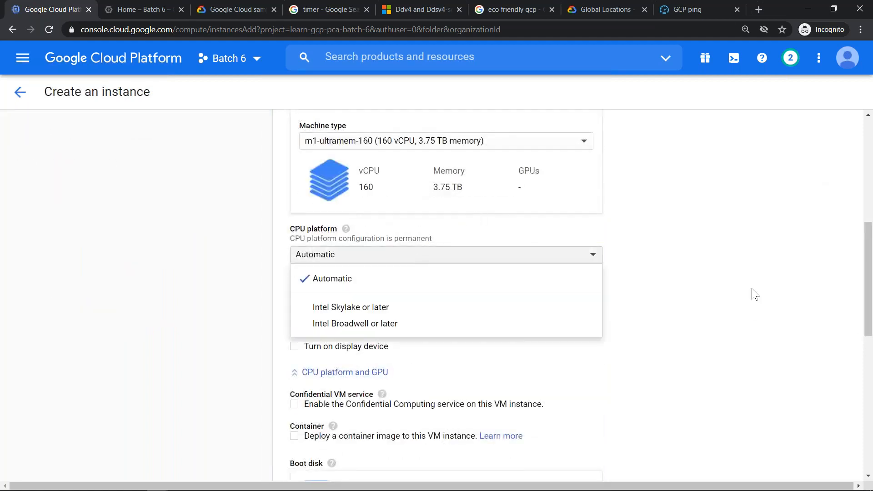
pyautogui.click(517, 275)
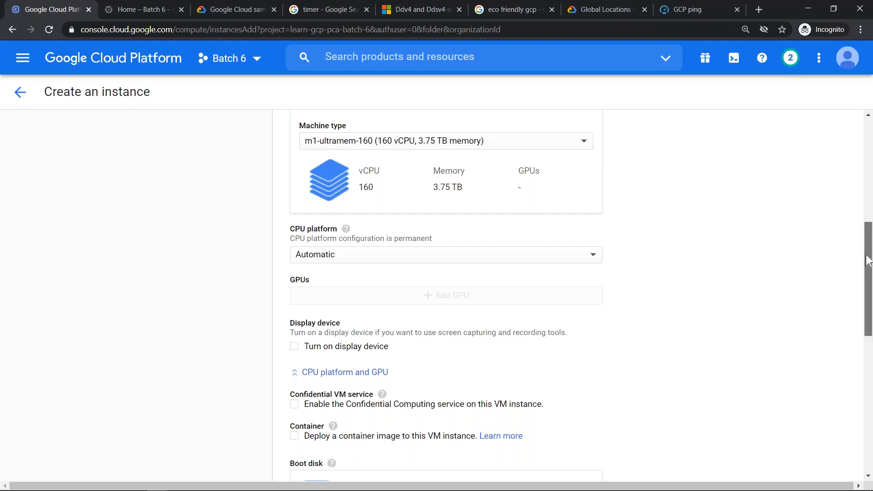
# - Set the zone to asia-south1-b and check the GPU settings for it
pyautogui.moveTo(868, 260); pyautogui.dragTo(868, 200)
pyautogui.click(584, 183)
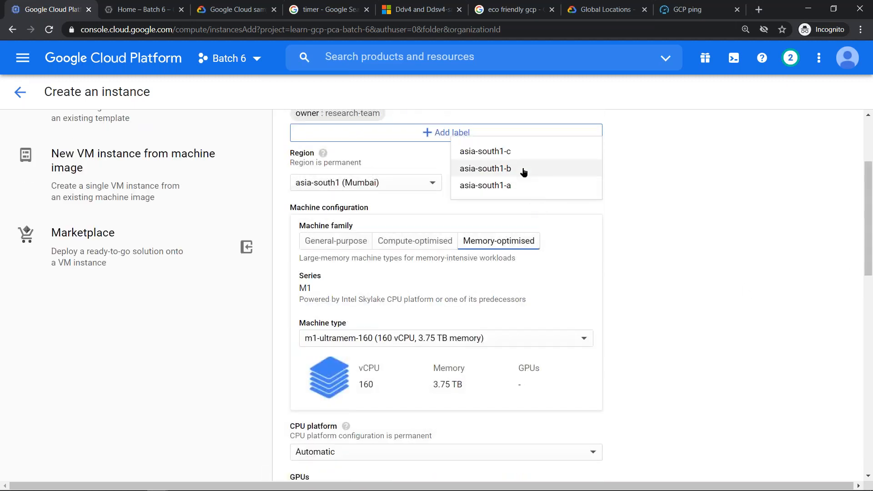
pyautogui.click(612, 190)
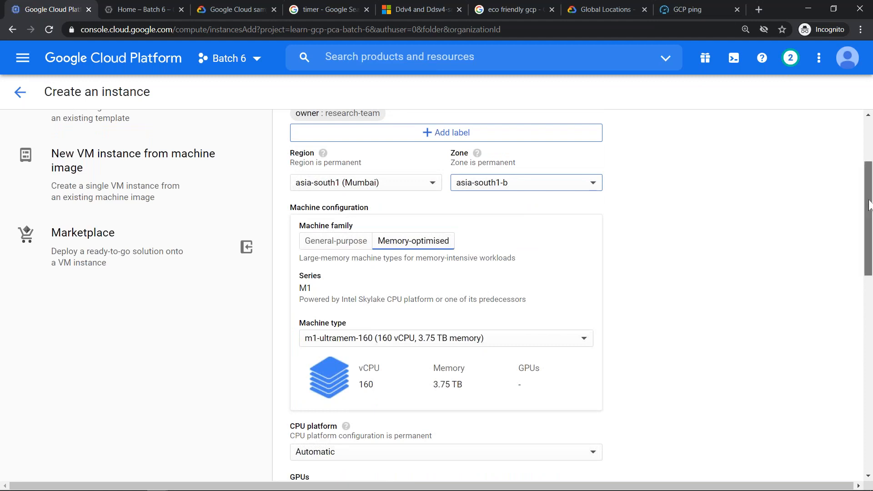
pyautogui.moveTo(869, 205); pyautogui.dragTo(869, 284)
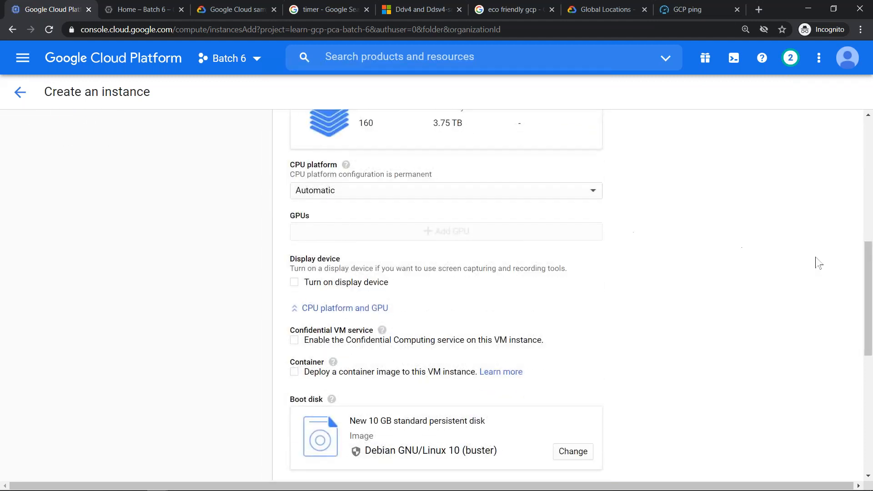
# - Set the zone to asia-south1-c and check whether GPUs can be added there
pyautogui.moveTo(869, 276); pyautogui.dragTo(854, 193)
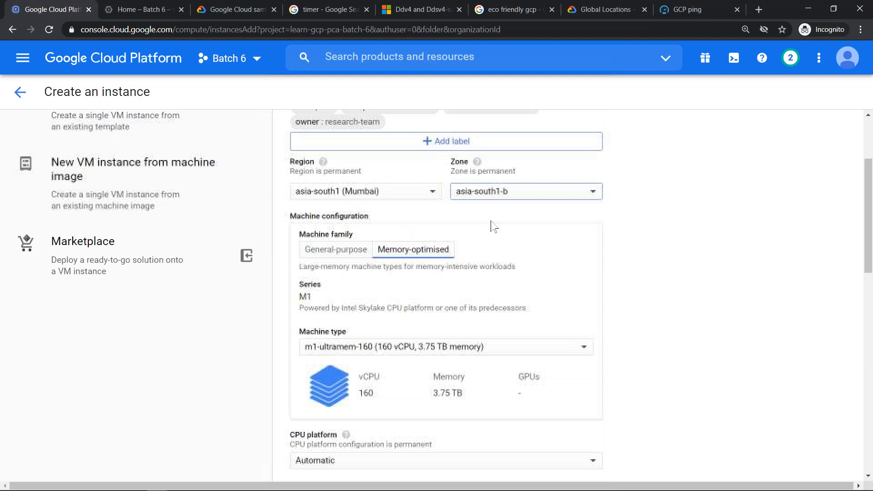
pyautogui.click(492, 194)
pyautogui.click(541, 178)
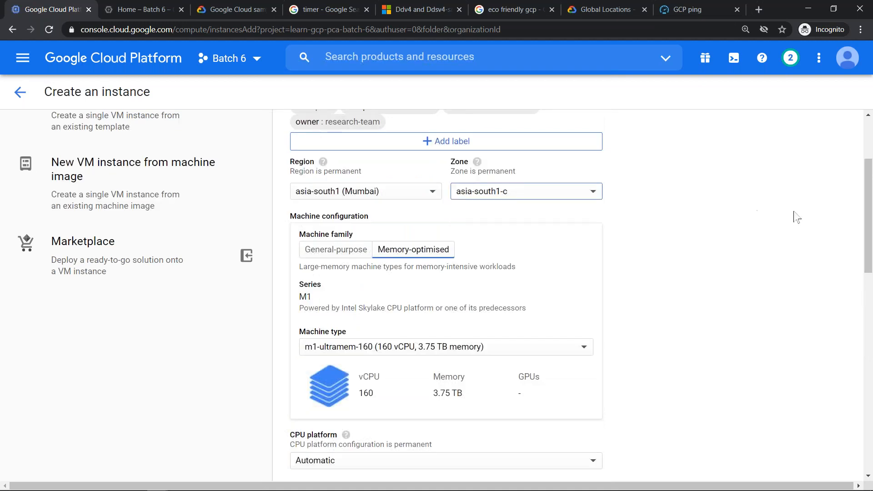
pyautogui.moveTo(869, 203); pyautogui.dragTo(736, 283)
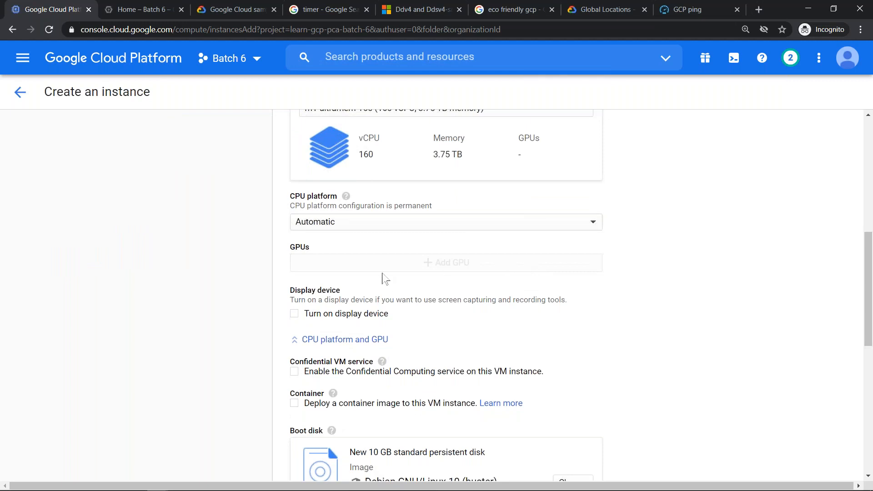
# - Set the zone to asia-south1-b again, then collapse and re-expand the CPU platform and GPU settings
pyautogui.scroll(6, 419, 282)
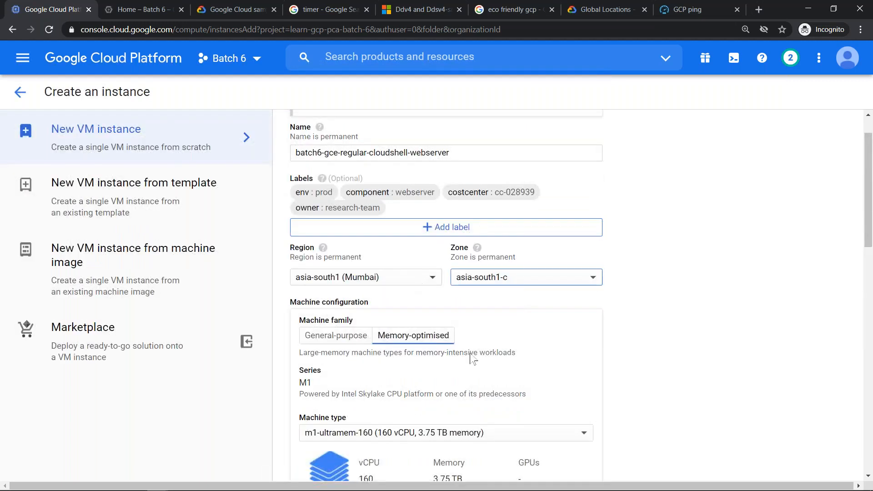
pyautogui.click(545, 278)
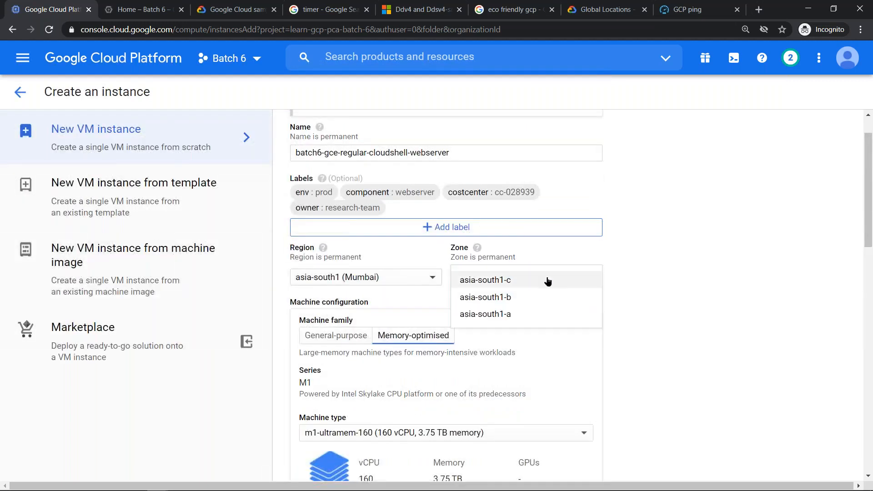
pyautogui.click(535, 298)
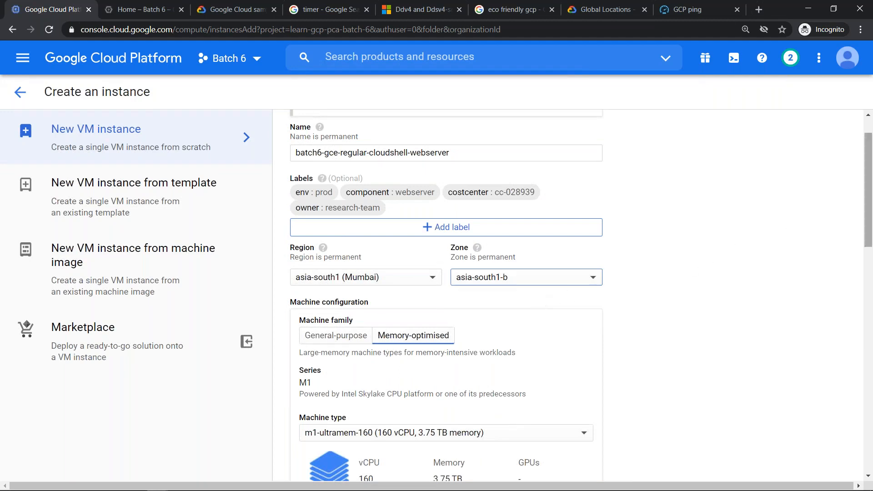
pyautogui.moveTo(870, 231); pyautogui.dragTo(870, 249)
pyautogui.scroll(-5, 870, 249)
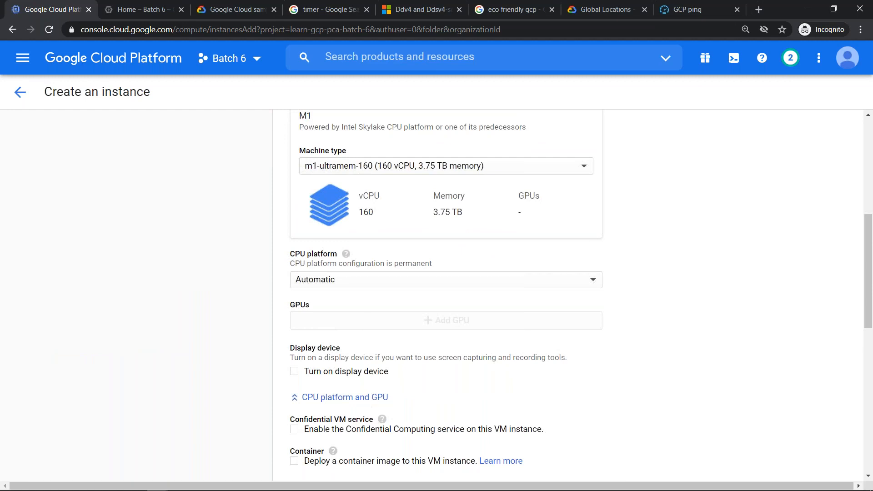
pyautogui.click(372, 397)
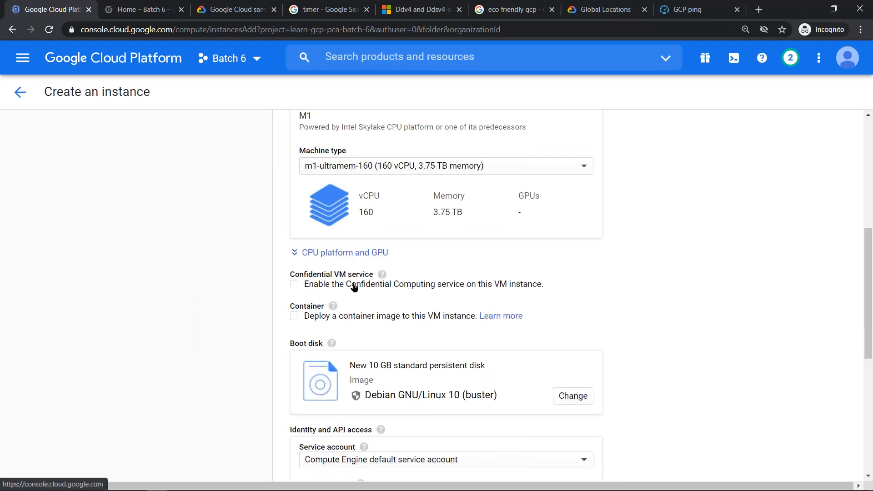
pyautogui.click(345, 254)
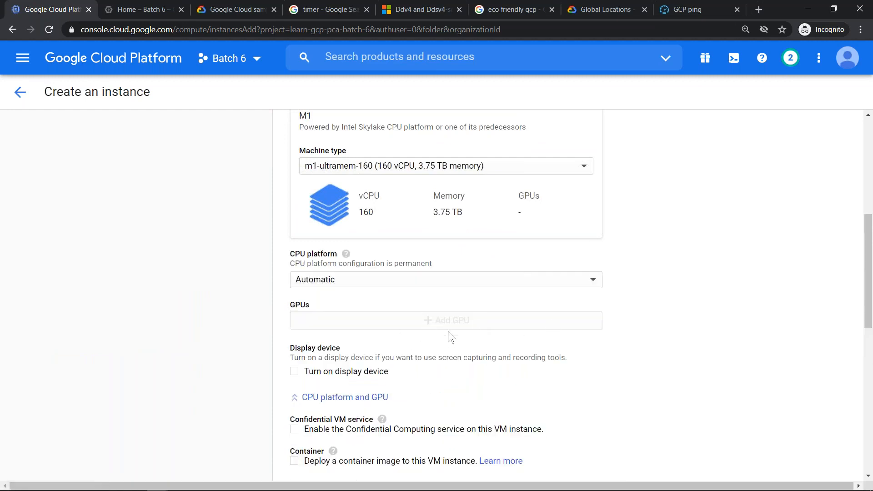
# - Change the instance's region to asia-southeast1 (Singapore)
pyautogui.moveTo(869, 239); pyautogui.dragTo(869, 184)
pyautogui.click(523, 189)
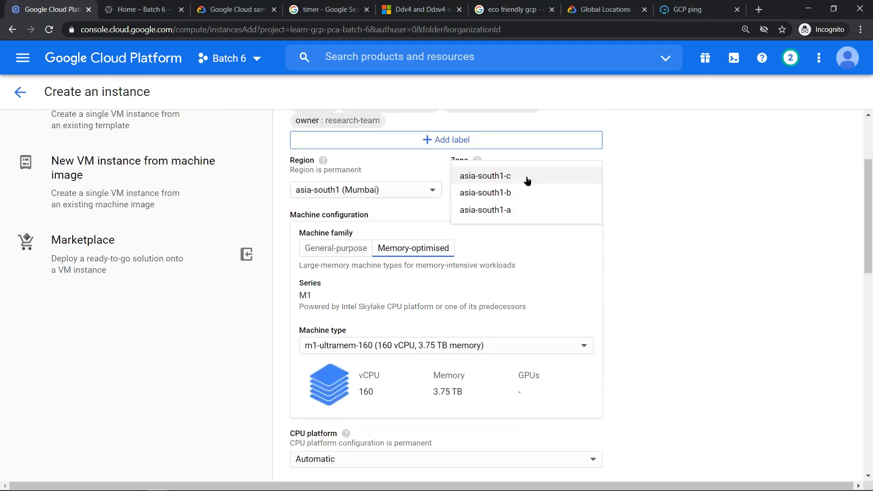
pyautogui.click(370, 194)
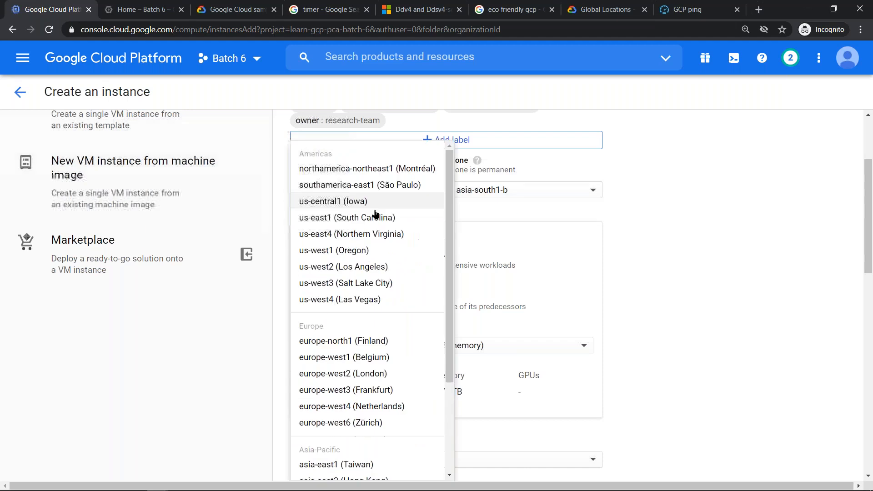
pyautogui.scroll(-3, 383, 414)
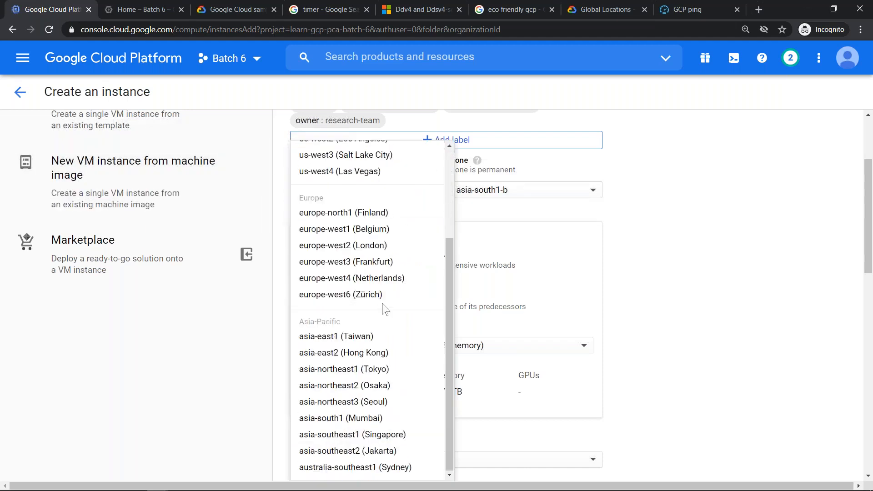
pyautogui.click(391, 434)
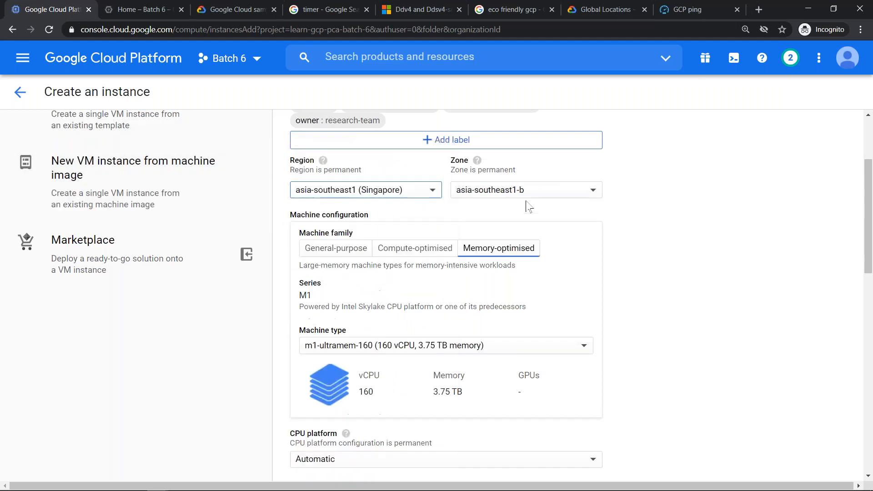
# - Set the zone to asia-southeast1-c and choose the GPU machine family, keeping the A2 series
pyautogui.click(530, 190)
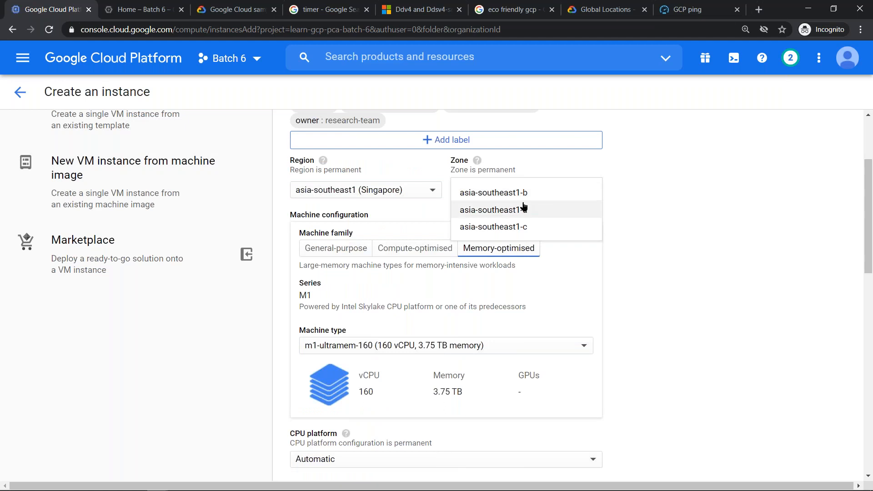
pyautogui.click(528, 229)
pyautogui.click(553, 248)
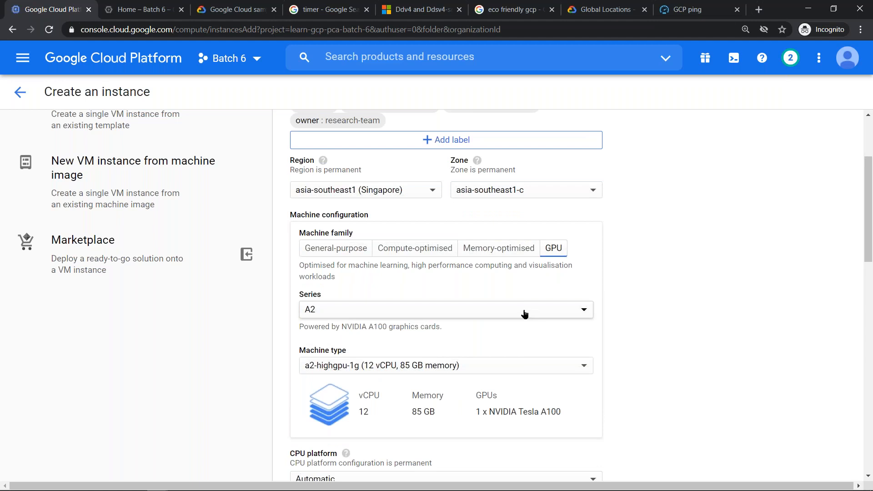
pyautogui.click(524, 314)
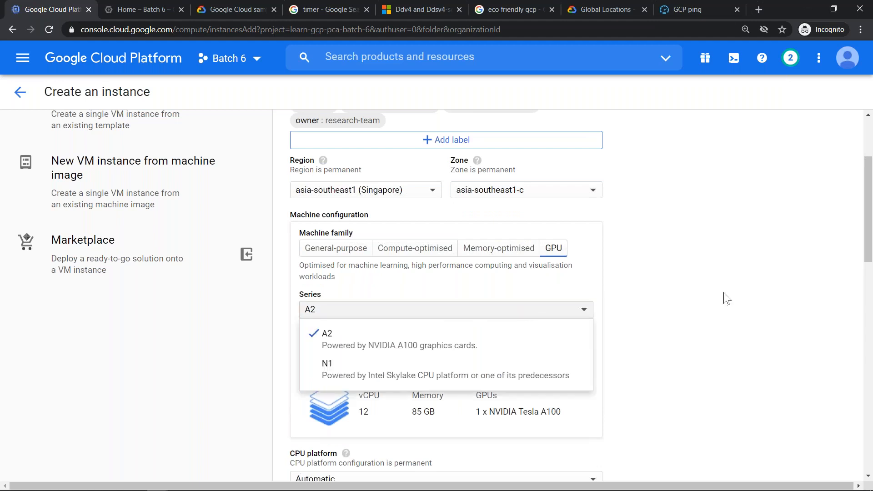
pyautogui.click(708, 311)
# - Check which GPU types are offered for the a2-highgpu-1g machine
pyautogui.moveTo(871, 182); pyautogui.dragTo(868, 243)
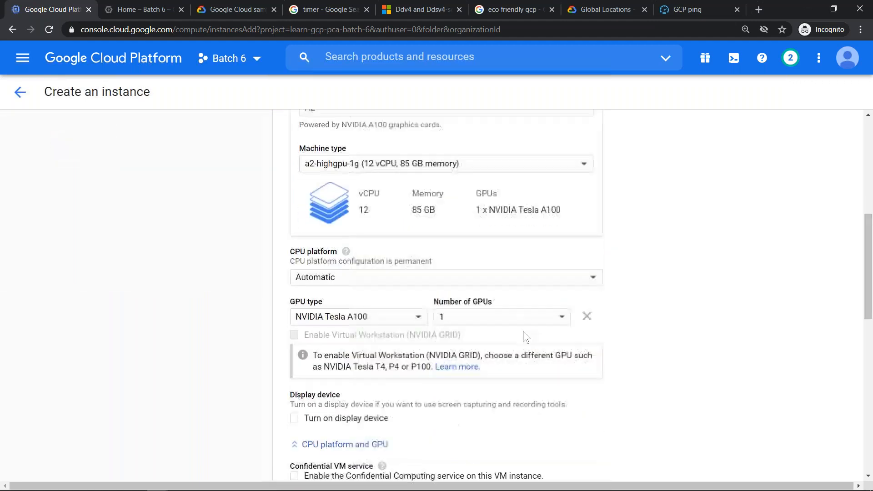
pyautogui.click(418, 321)
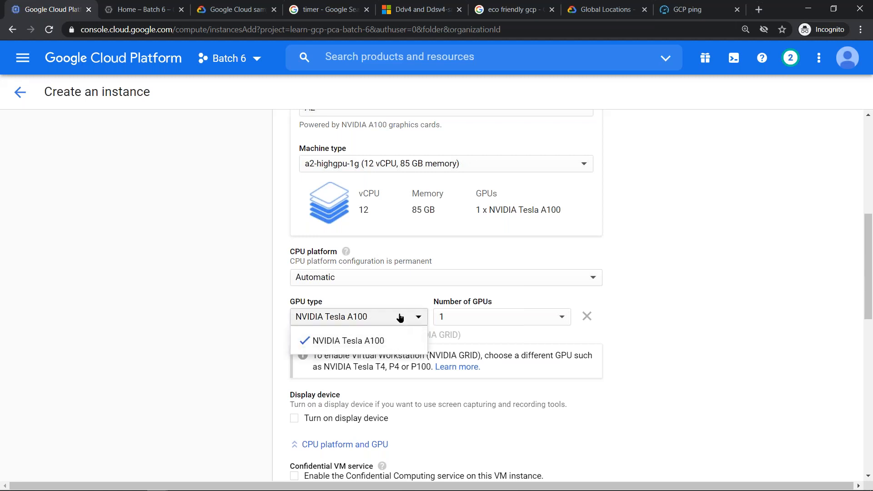
pyautogui.click(401, 299)
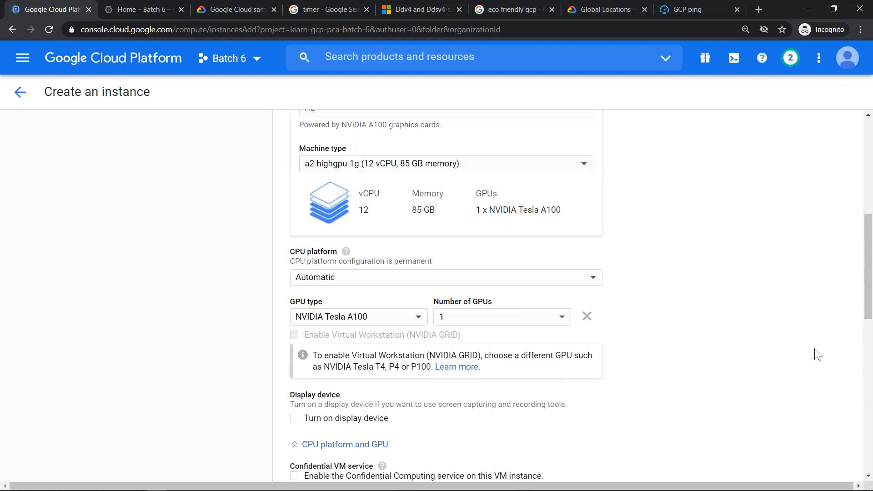
# - Change the zone to asia-southeast1-a to test GPU family availability
pyautogui.moveTo(868, 242); pyautogui.dragTo(869, 197)
pyautogui.click(514, 148)
pyautogui.click(520, 138)
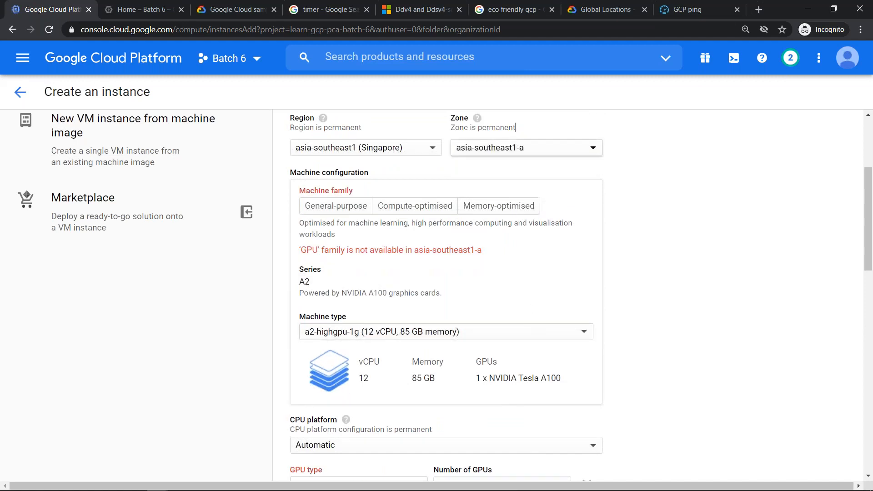
# - Change the instance's region to us-central1 (Iowa) and its zone to us-central1-a
pyautogui.click(390, 154)
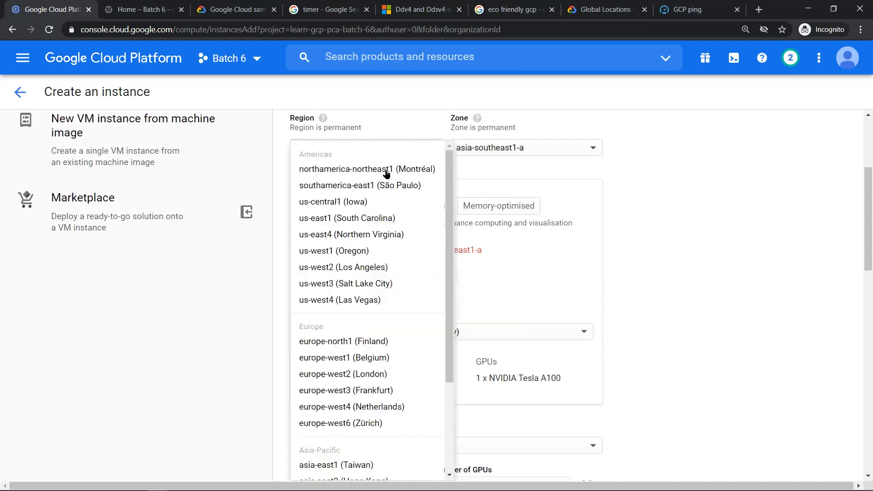
pyautogui.click(379, 201)
pyautogui.click(548, 151)
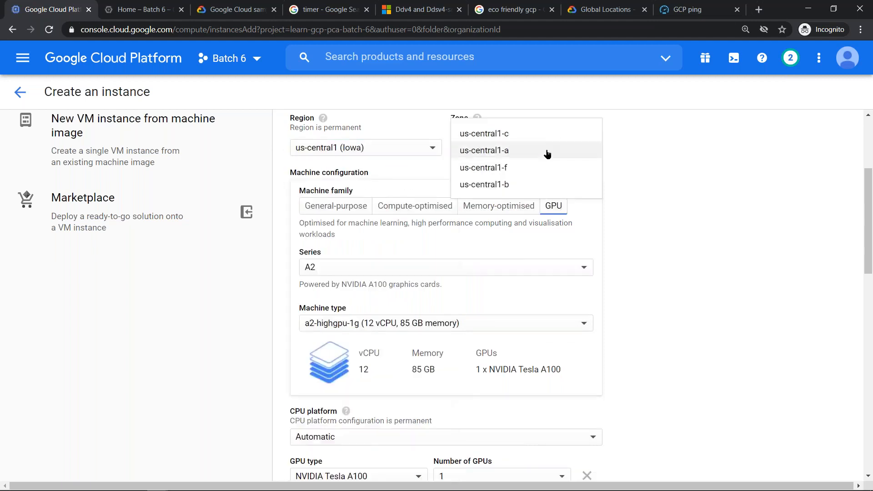
pyautogui.click(512, 150)
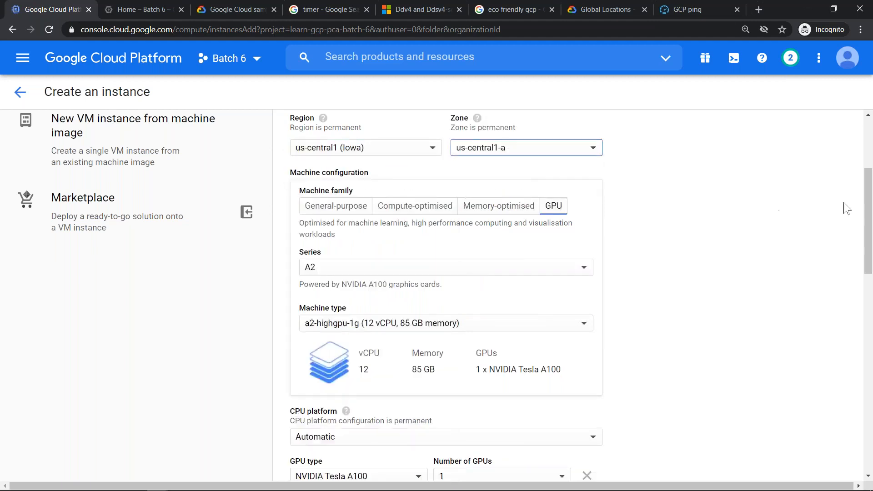
# - Check which GPU types are offered for the a2-highgpu-1g machine in us-central1-a
pyautogui.scroll(-3, 867, 214)
pyautogui.click(402, 312)
pyautogui.click(858, 218)
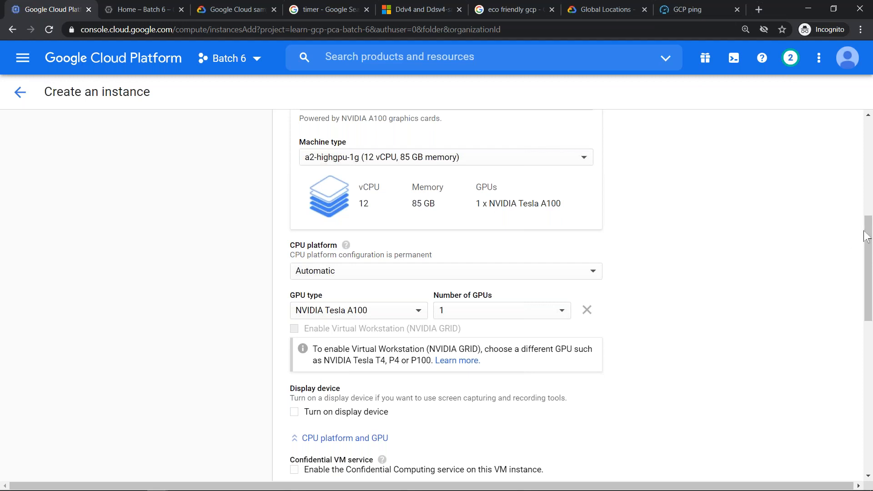
# - Change the zone to us-central1-c and check which GPU types it offers
pyautogui.scroll(3, 782, 263)
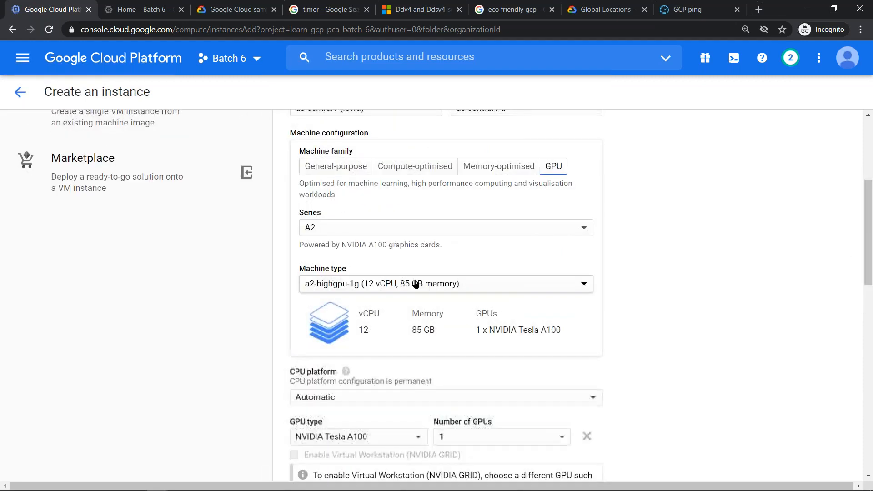
pyautogui.click(510, 119)
pyautogui.click(511, 126)
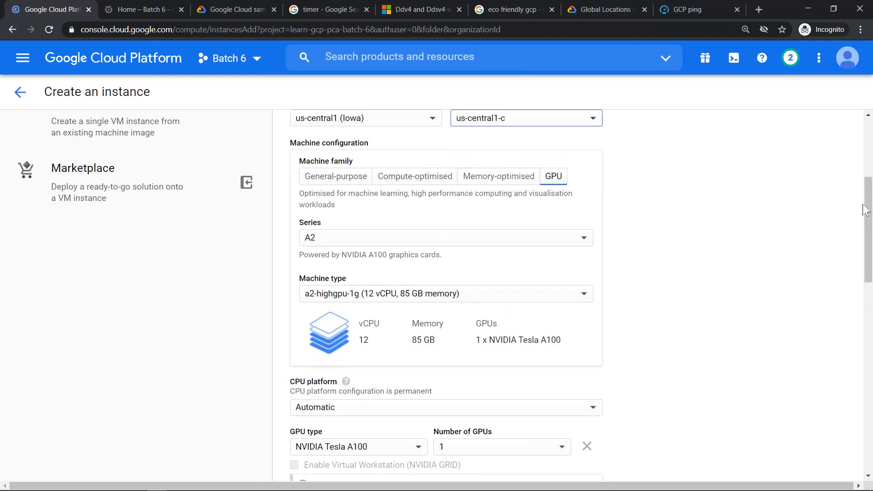
pyautogui.moveTo(868, 206); pyautogui.dragTo(871, 258)
pyautogui.click(400, 262)
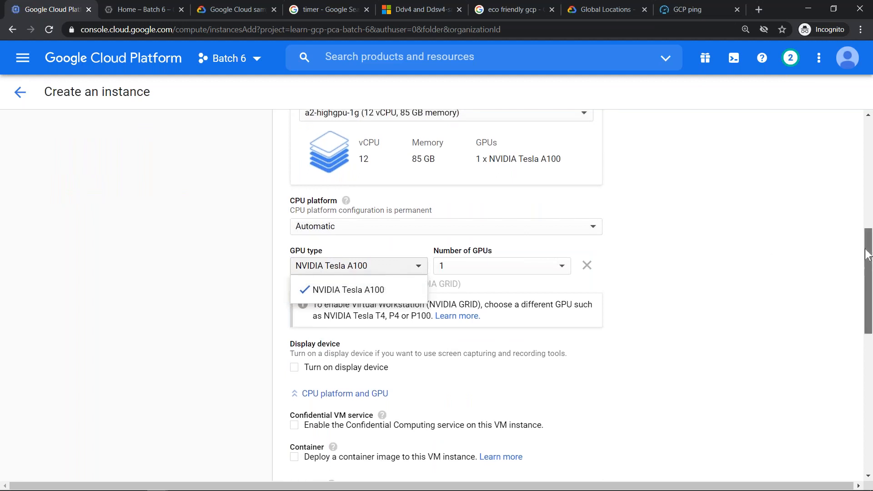
# - Change the zone to us-central1-f and examine the availability of the GPU family and GPU type
pyautogui.scroll(5, 565, 240)
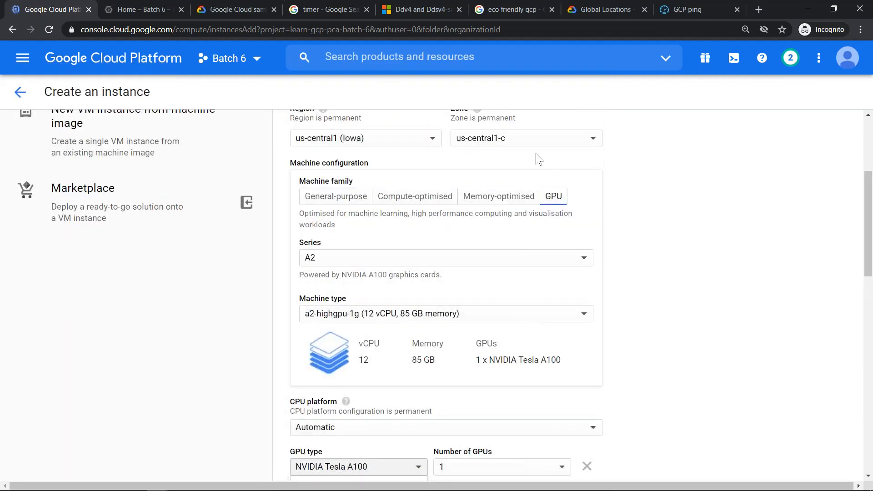
pyautogui.click(525, 139)
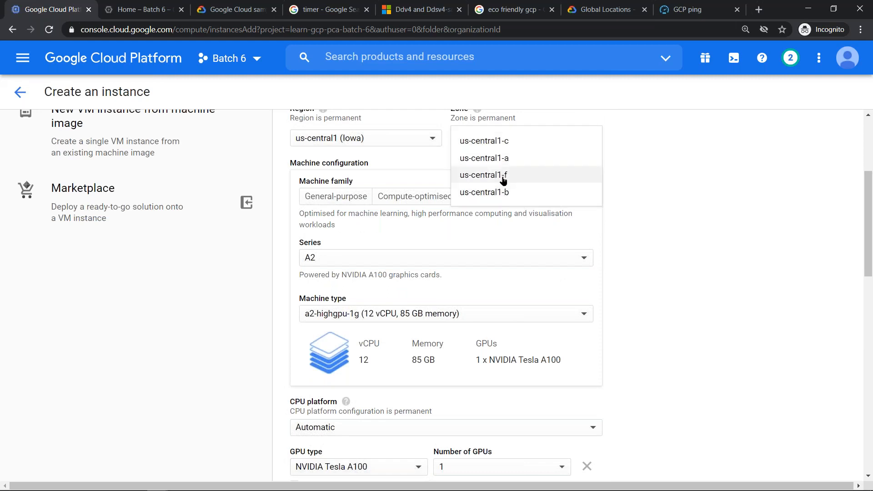
pyautogui.press('Return')
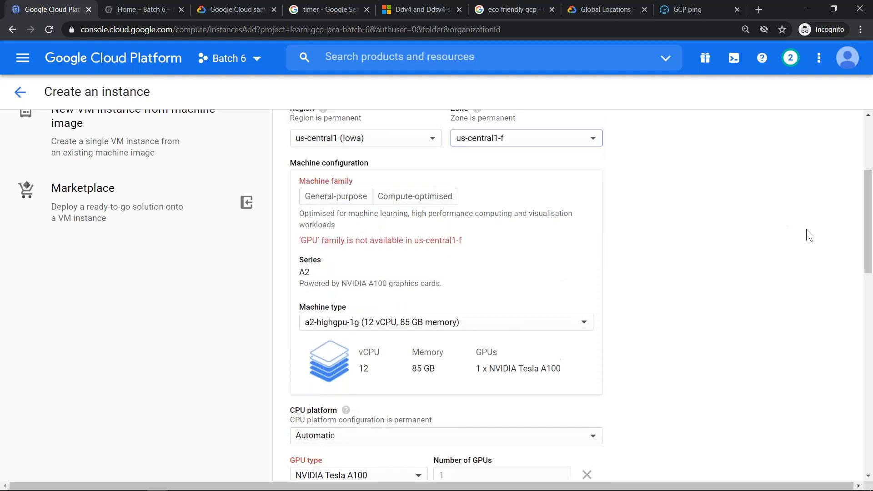
pyautogui.moveTo(868, 202); pyautogui.dragTo(868, 261)
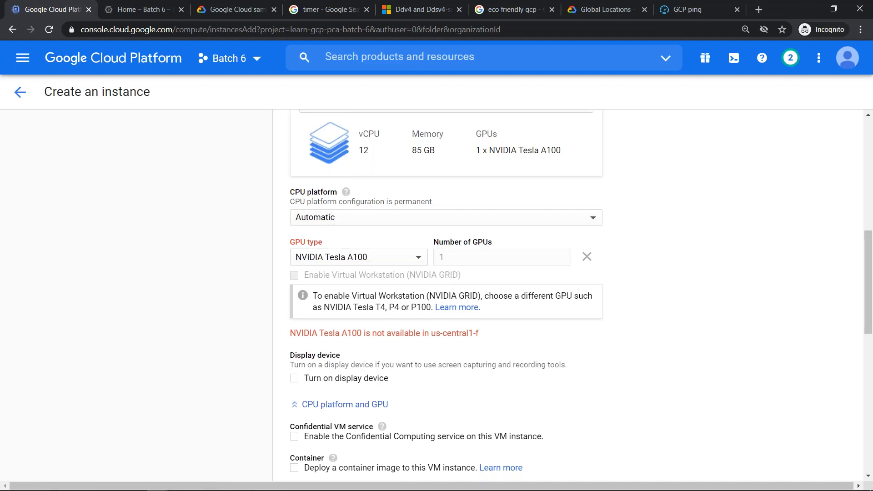
# - Set the region back to asia-southeast1 (Singapore) and the zone to asia-southeast1-a
pyautogui.scroll(7, 736, 218)
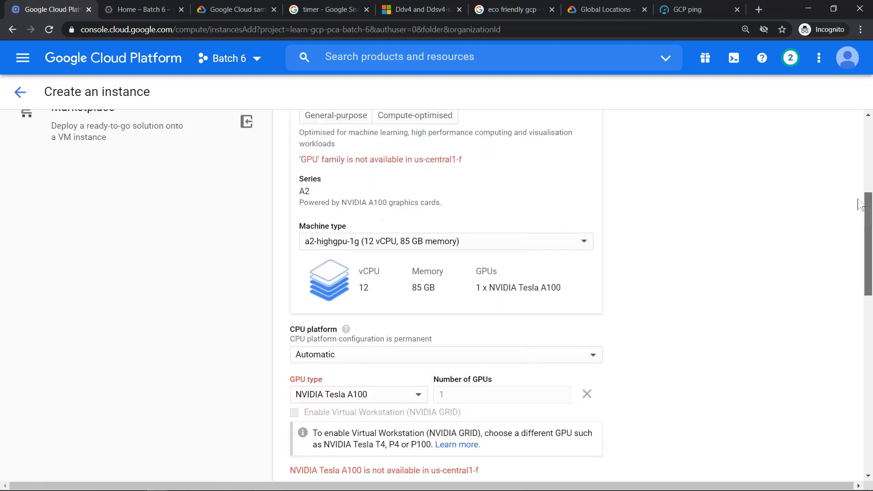
pyautogui.click(431, 265)
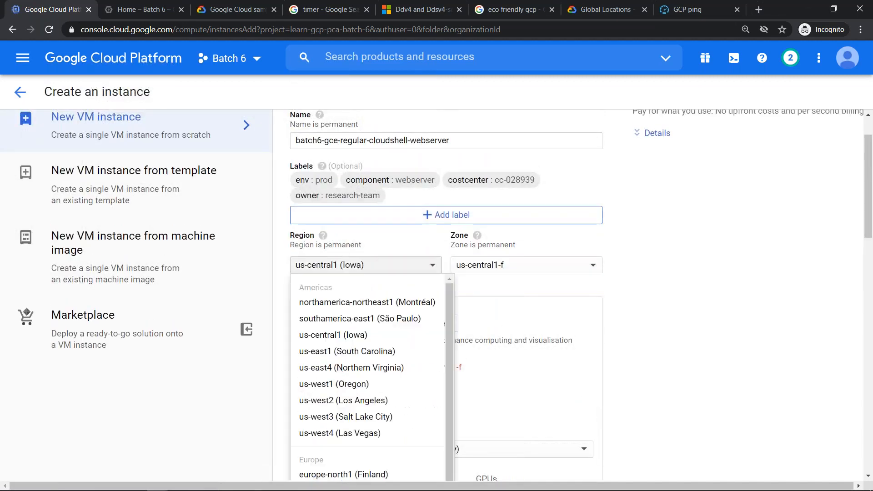
pyautogui.scroll(-3, 384, 329)
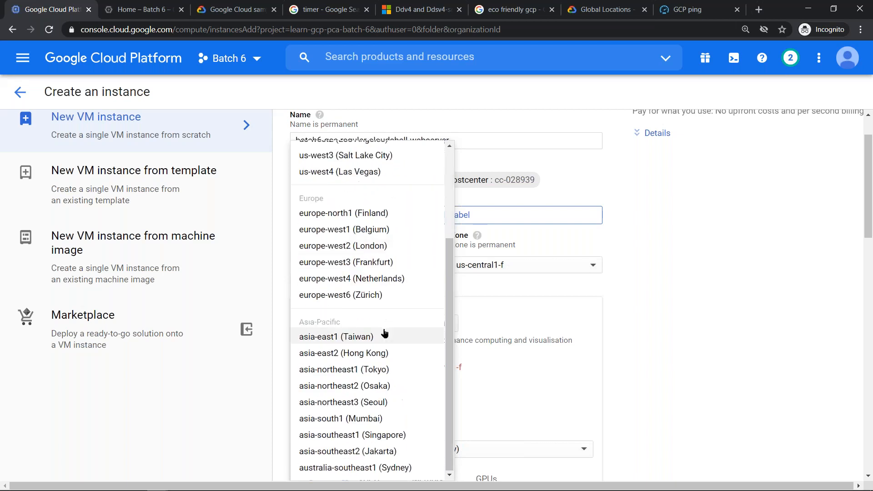
pyautogui.click(377, 434)
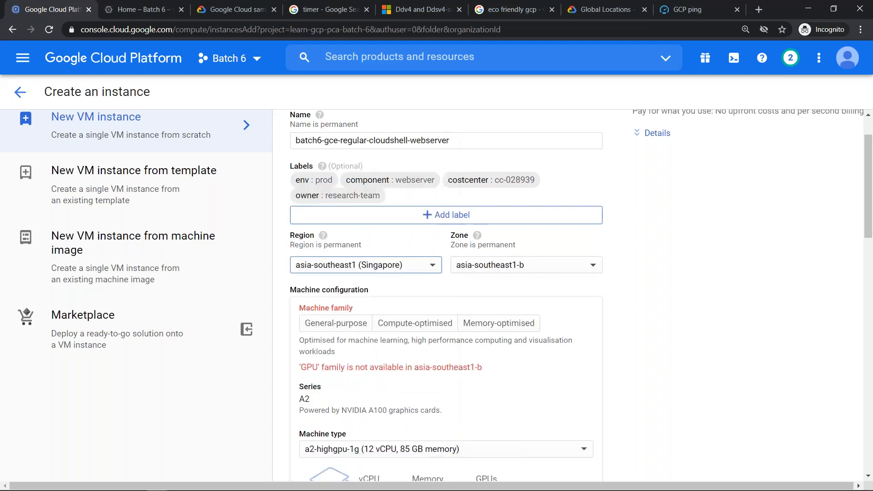
pyautogui.click(541, 265)
pyautogui.click(533, 285)
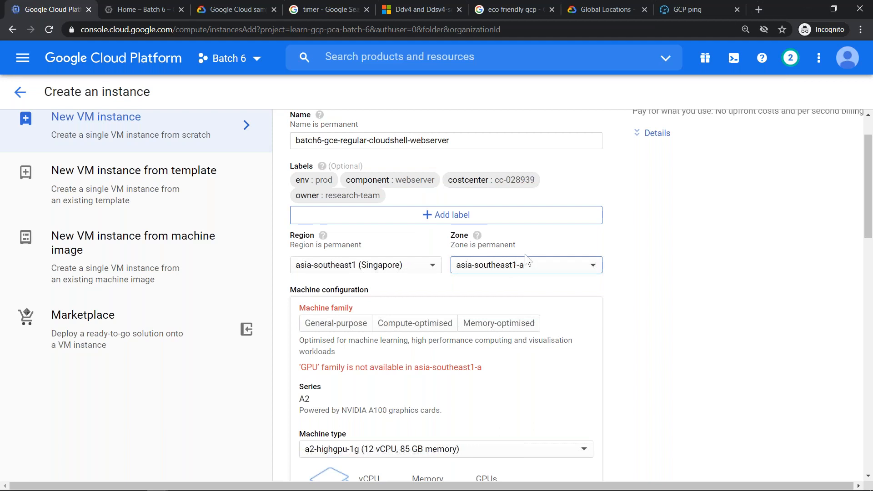
# - Choose the general-purpose machine family and set its series to N1
pyautogui.click(335, 323)
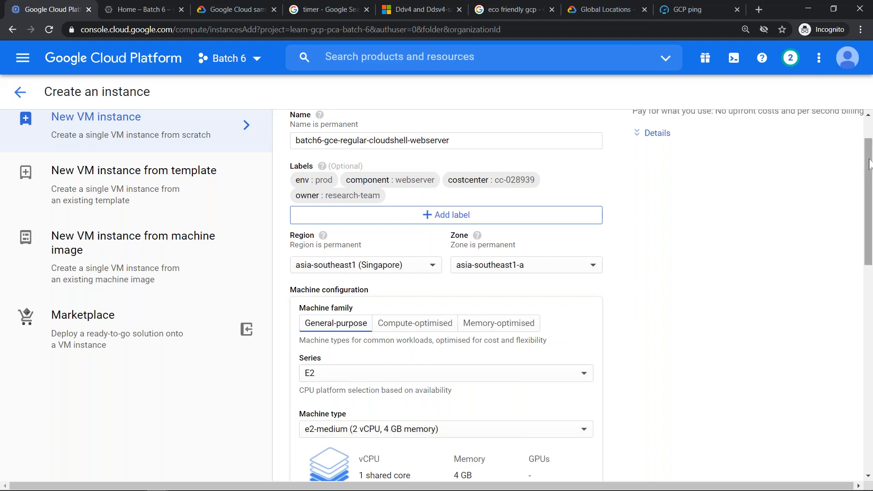
pyautogui.scroll(-3, 864, 191)
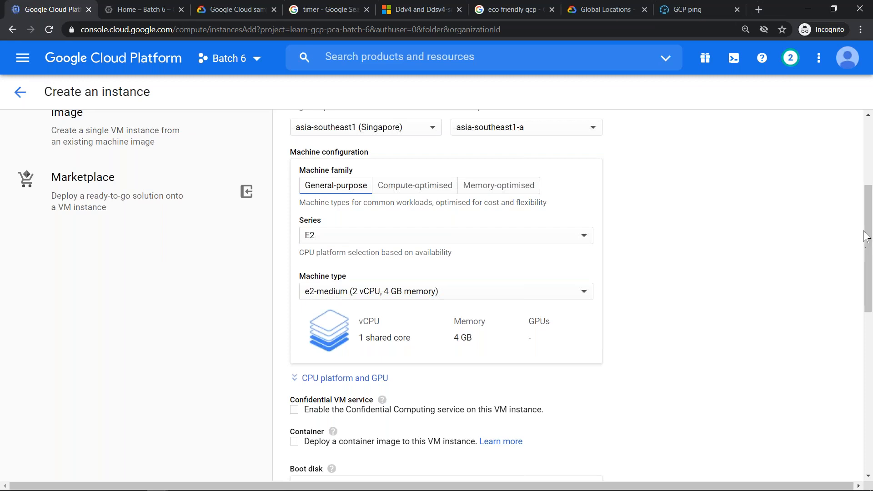
pyautogui.scroll(2, 827, 286)
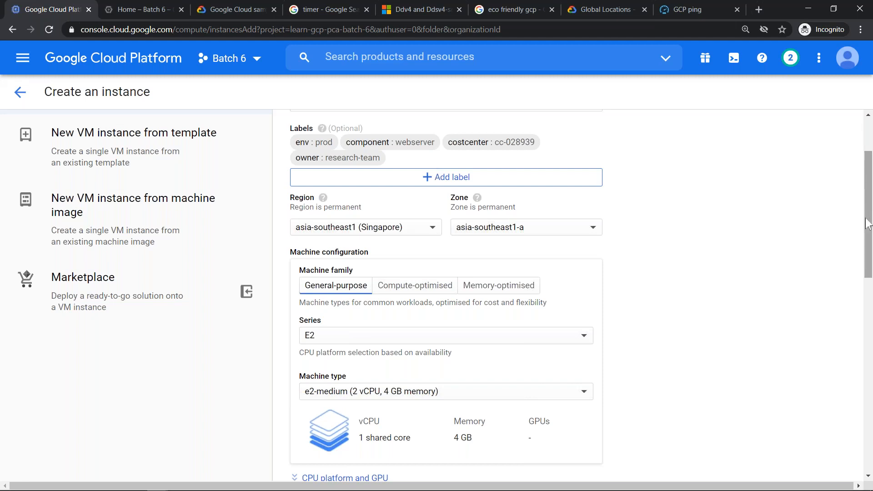
pyautogui.scroll(2, 606, 245)
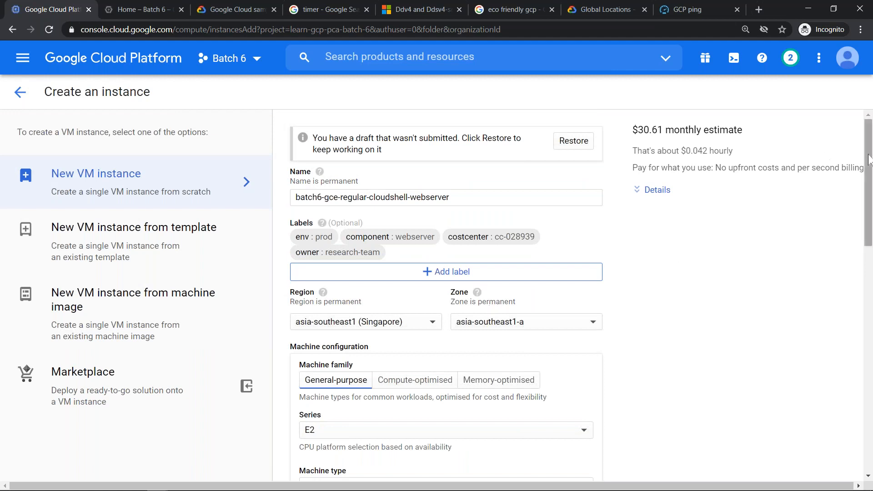
pyautogui.moveTo(869, 168); pyautogui.dragTo(869, 236)
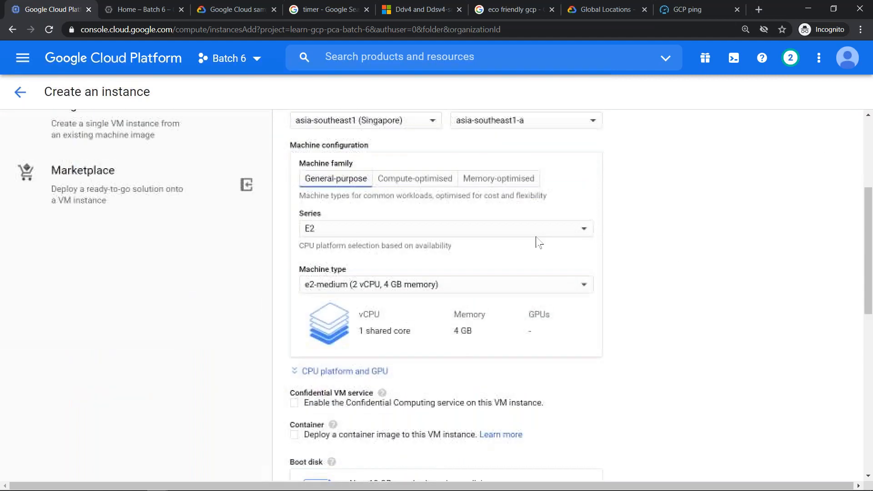
pyautogui.click(370, 234)
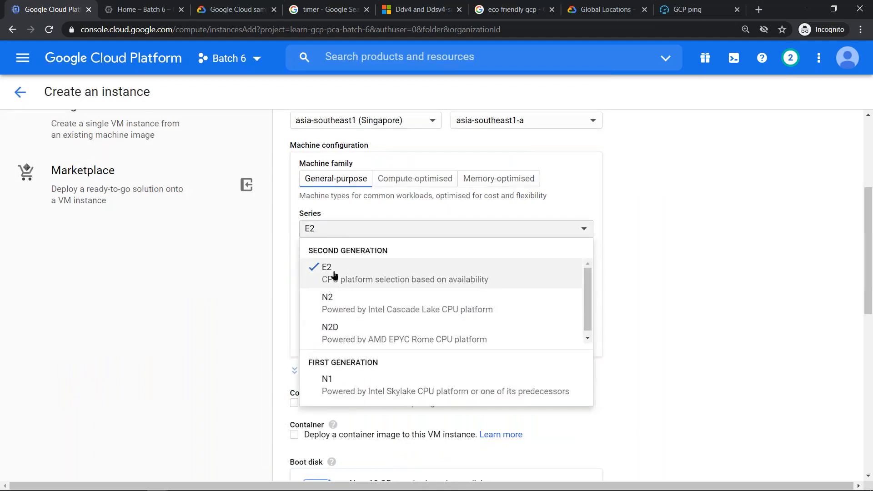
pyautogui.click(374, 384)
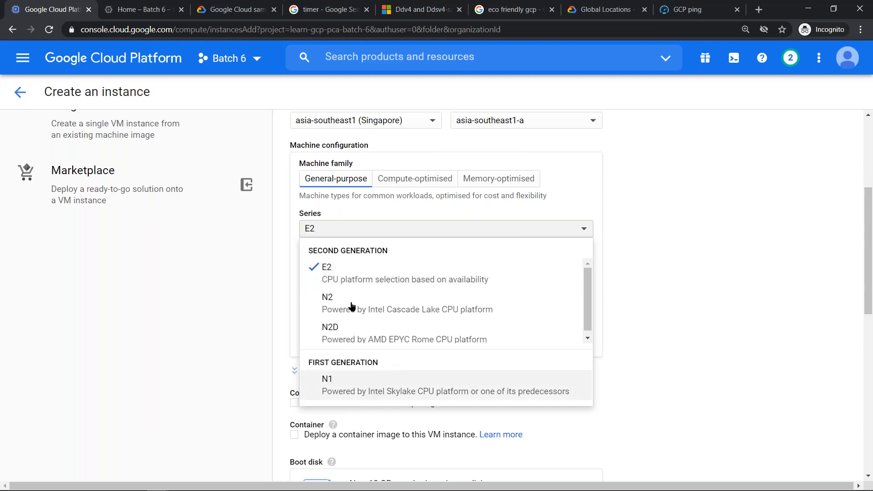
# - Set the machine type to the shared-core f1-micro (1 vCPU, 614 MB memory)
pyautogui.click(353, 282)
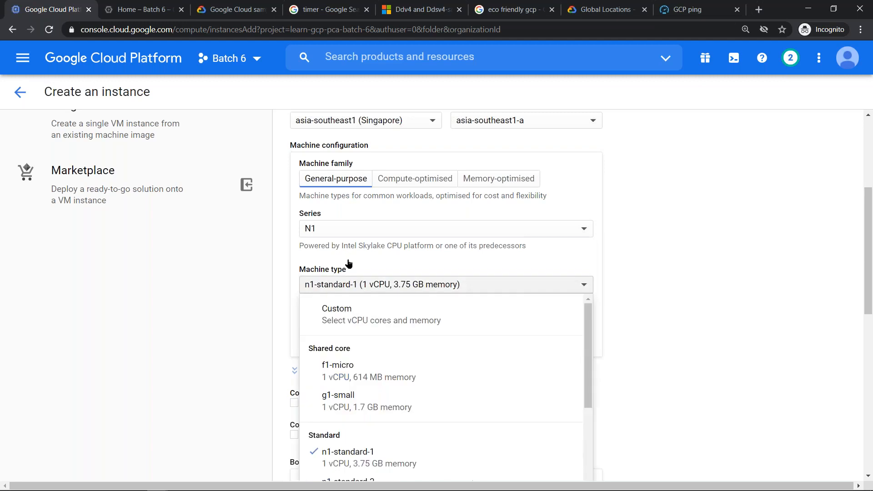
pyautogui.click(347, 242)
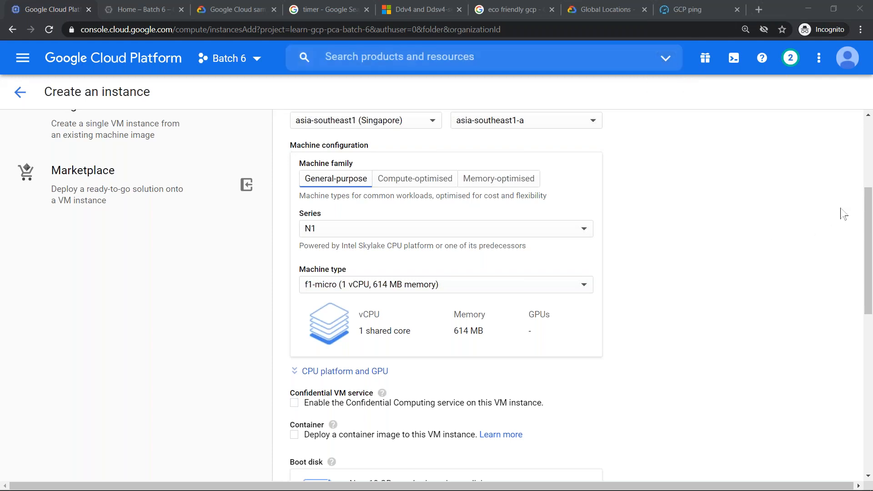
pyautogui.moveTo(868, 214); pyautogui.dragTo(857, 177)
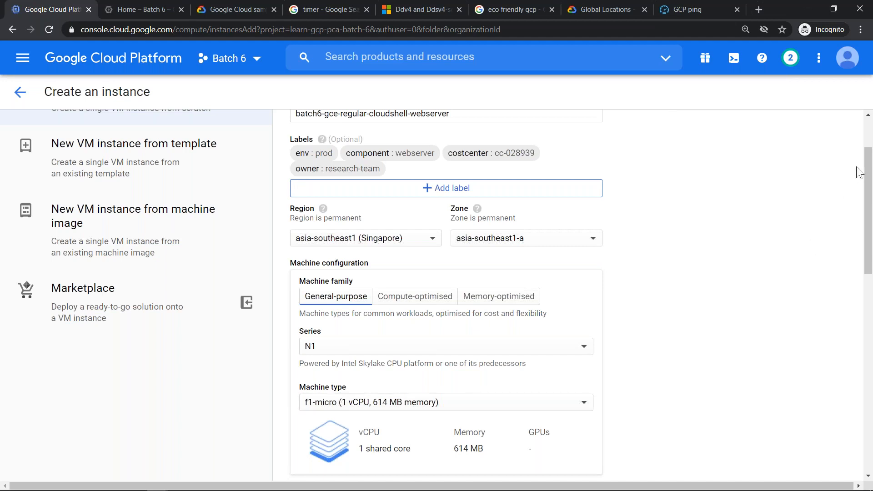
pyautogui.scroll(-3, 421, 221)
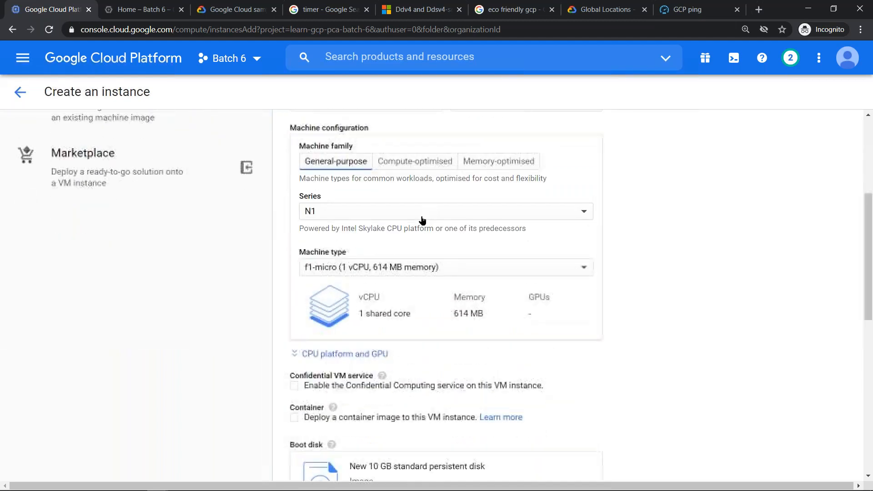
# - Set the machine type to n1-standard-1 (1 vCPU, 3.75 GB memory) and review the other N1 machine types, keeping n1-standard-1
pyautogui.click(357, 271)
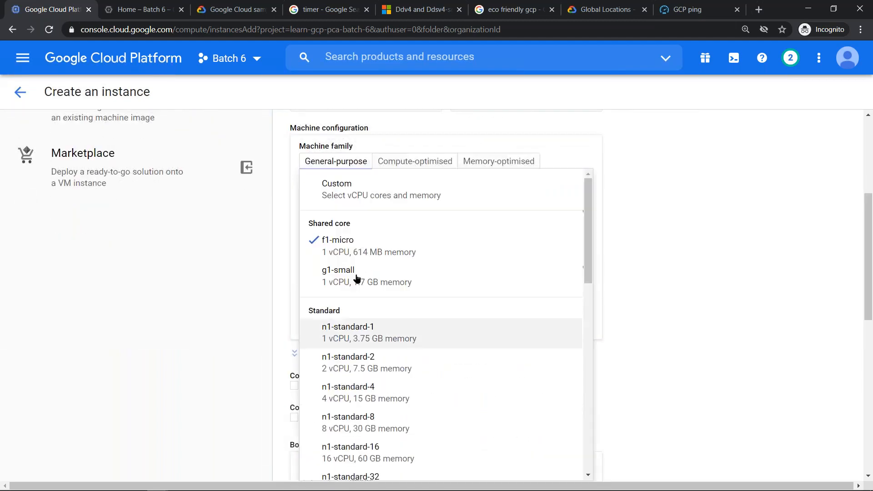
pyautogui.click(353, 338)
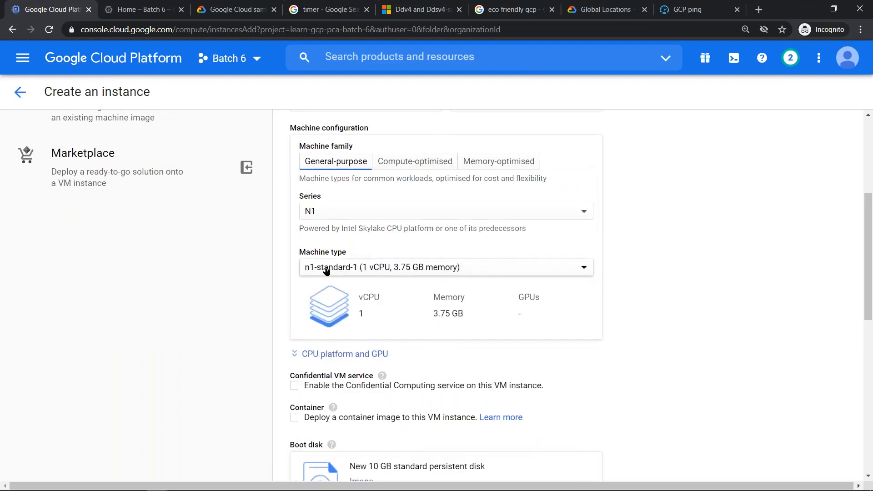
pyautogui.click(328, 273)
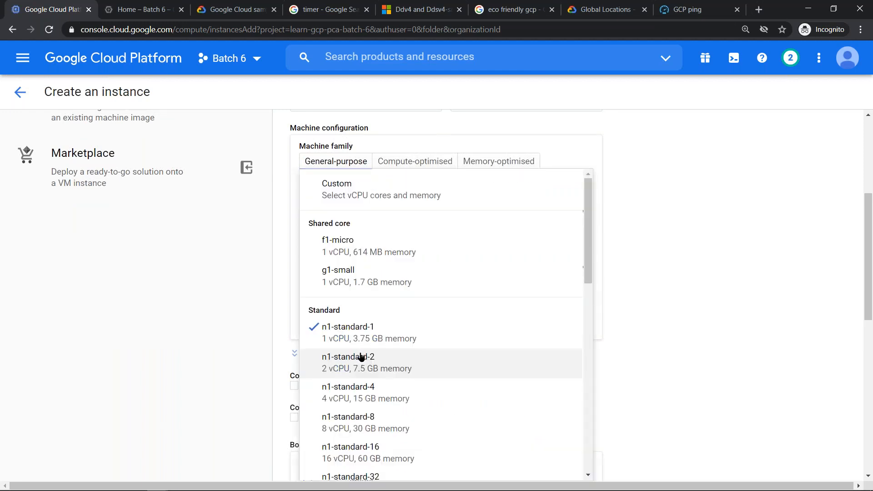
pyautogui.moveTo(589, 206); pyautogui.dragTo(397, 300)
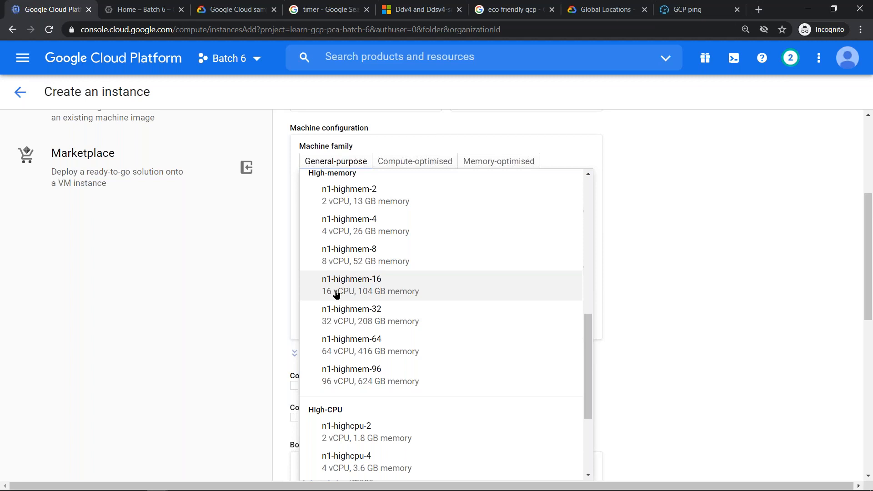
pyautogui.scroll(10, 340, 295)
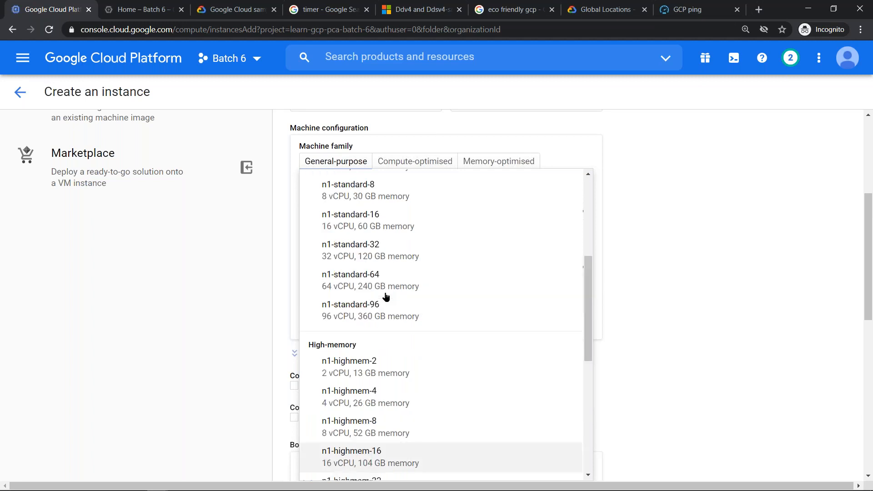
pyautogui.click(351, 328)
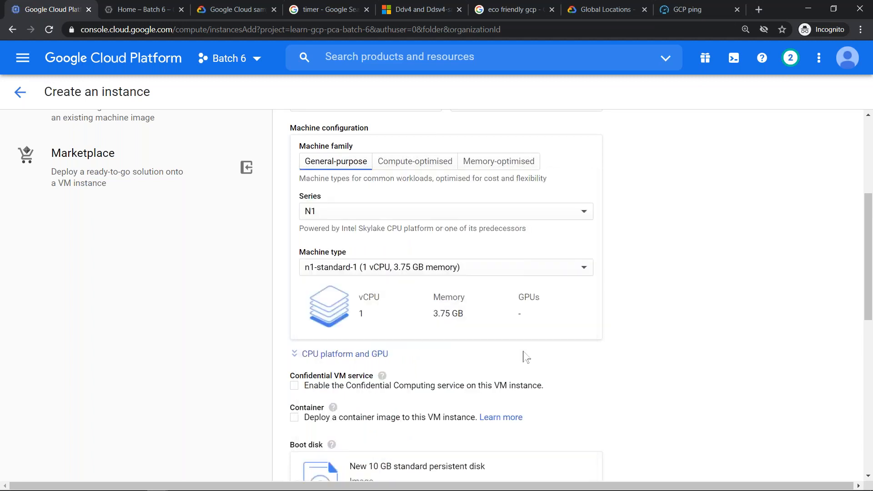
# - Expand the CPU platform and GPU settings and add one NVIDIA Tesla T4 GPU to the instance
pyautogui.click(350, 355)
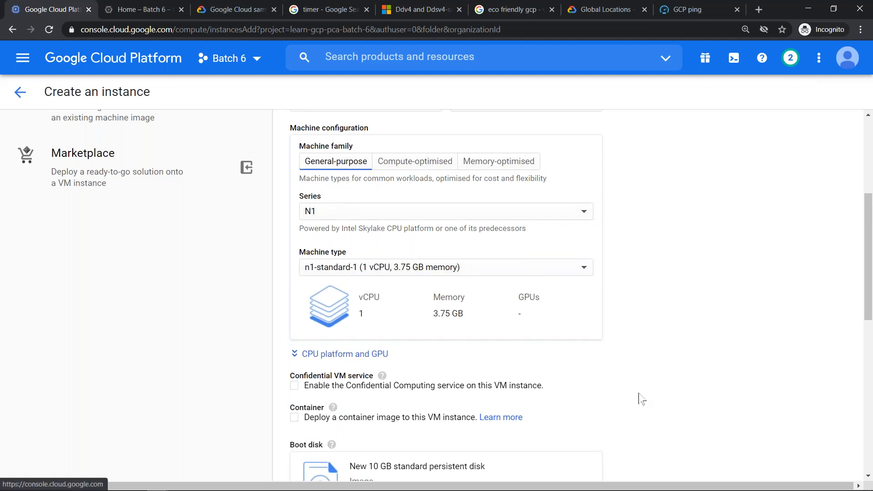
pyautogui.scroll(-2, 456, 342)
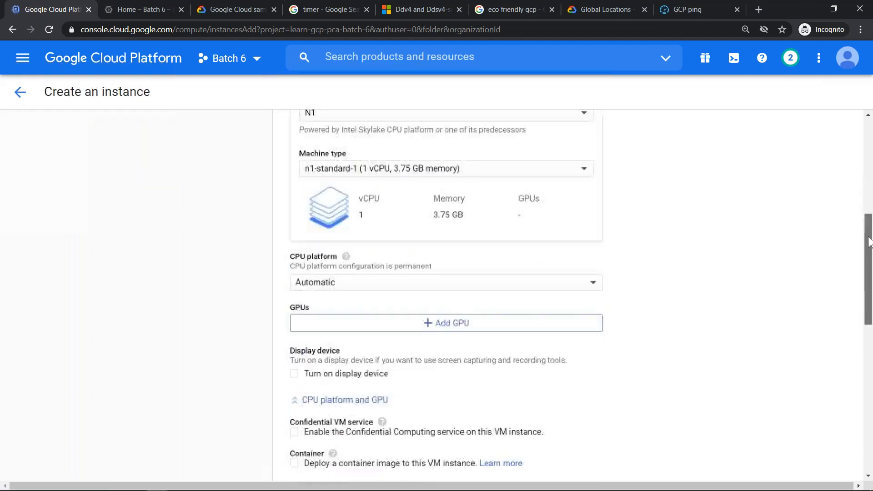
pyautogui.click(439, 342)
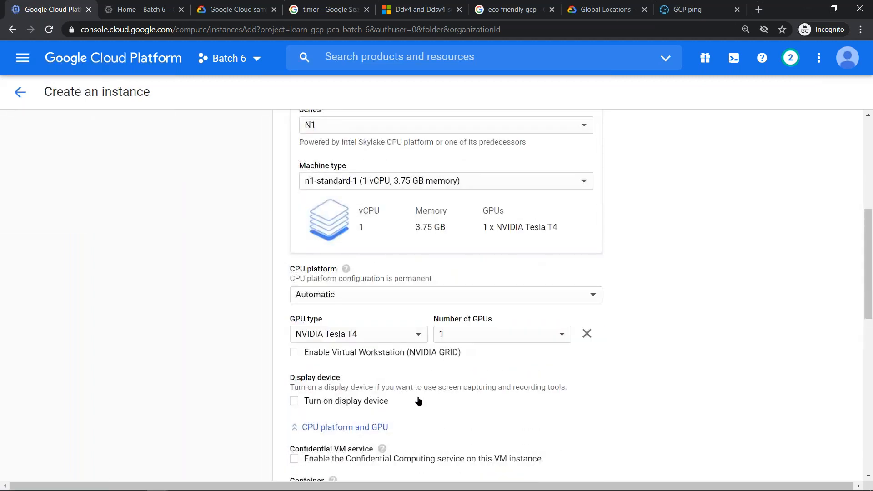
# - Check the available GPU types, remove the GPU from the instance, and review the CPU platform options, keeping Automatic
pyautogui.click(386, 340)
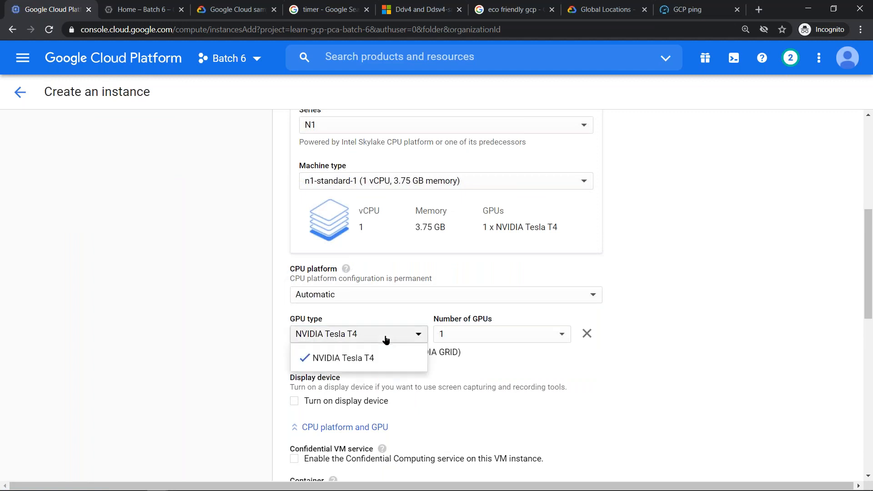
pyautogui.click(586, 335)
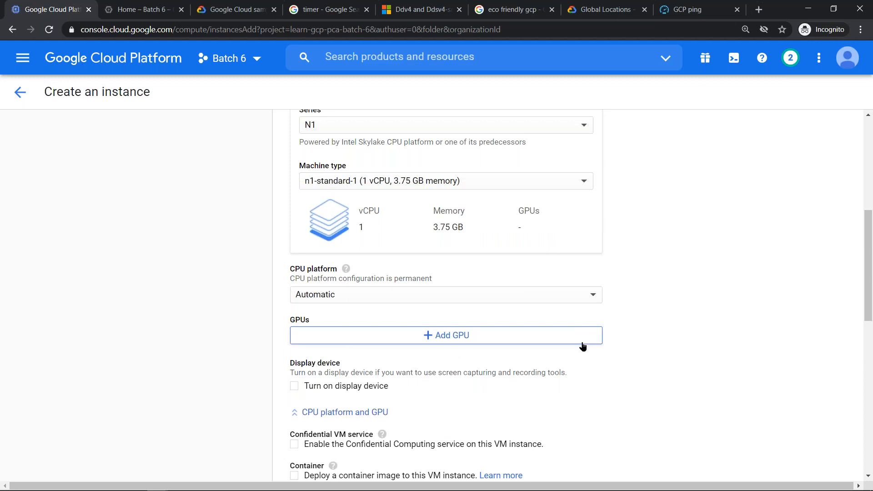
pyautogui.click(583, 300)
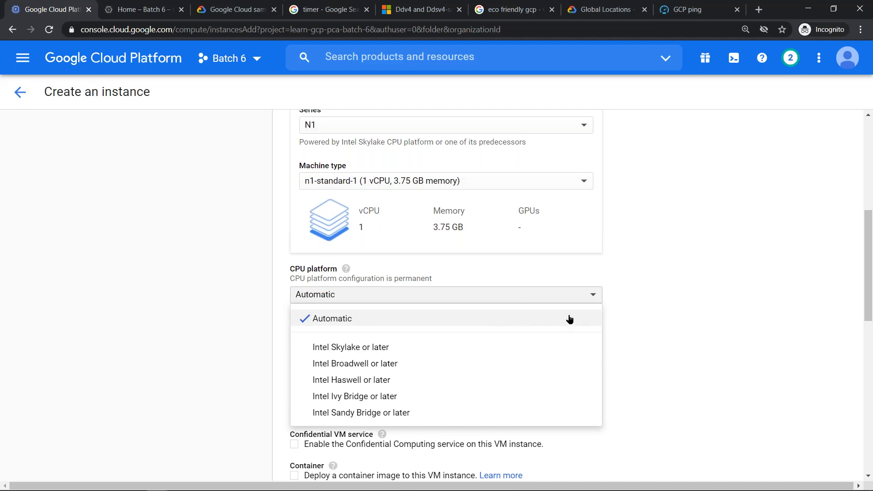
pyautogui.click(674, 292)
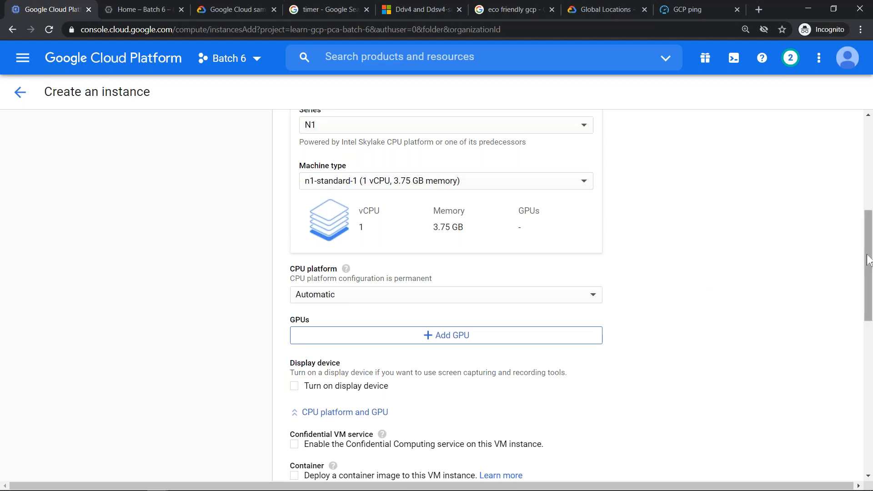
# - Set the series to N2 and review which CPU platforms it offers
pyautogui.scroll(3, 418, 271)
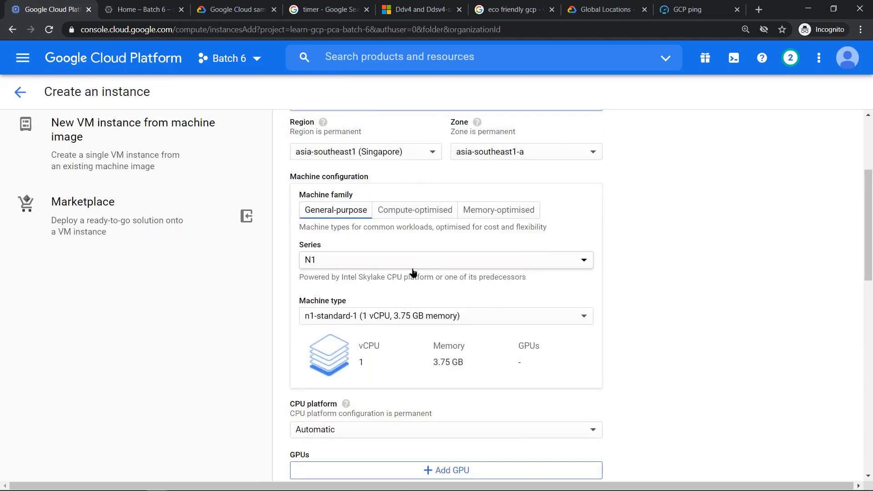
pyautogui.click(418, 264)
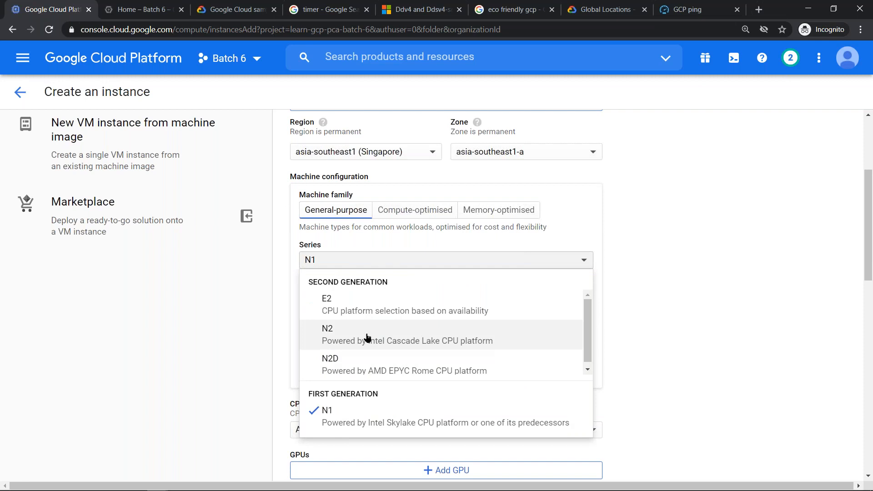
pyautogui.click(367, 337)
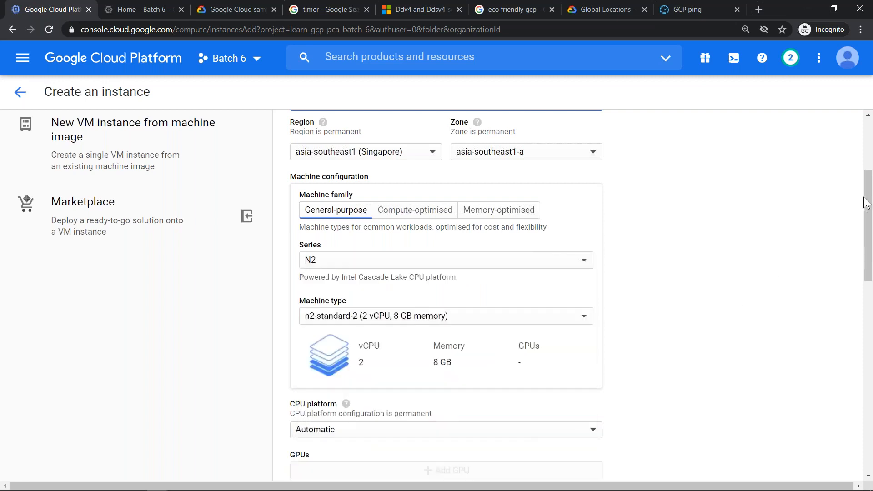
pyautogui.moveTo(868, 202); pyautogui.dragTo(870, 232)
pyautogui.scroll(-2, 391, 315)
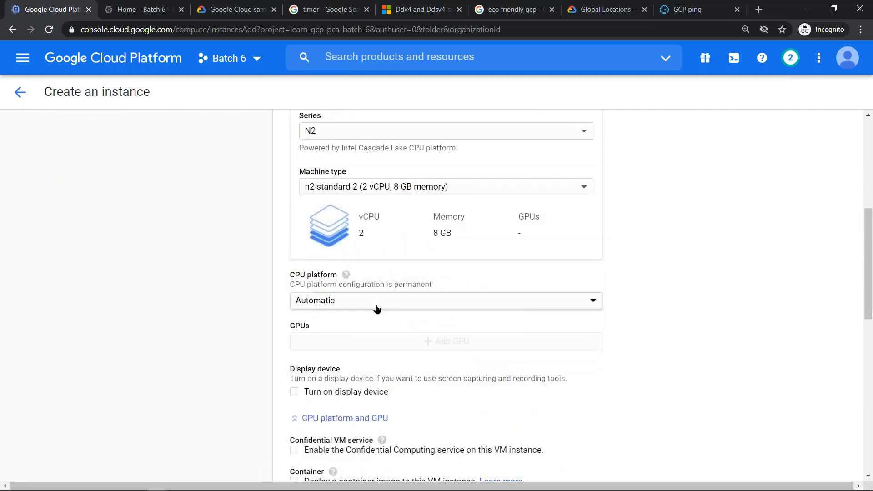
pyautogui.click(376, 305)
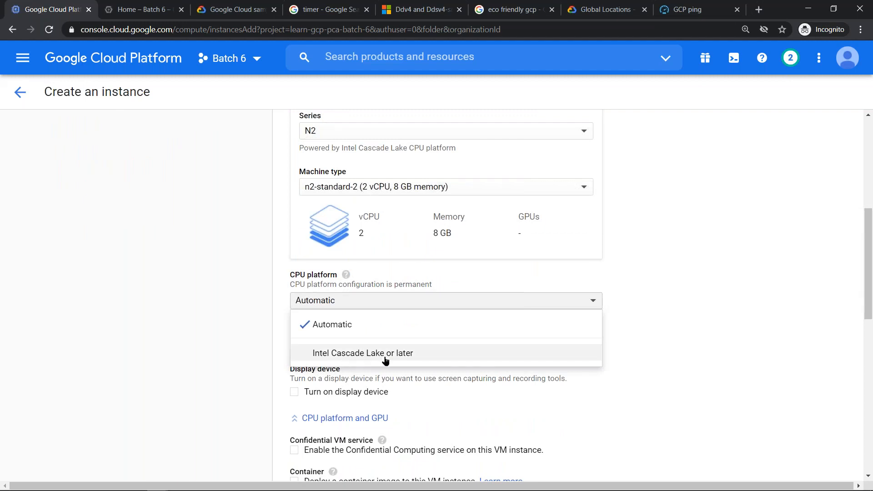
# - Set the series to N2D and review which CPU platforms it offers
pyautogui.moveTo(871, 241); pyautogui.dragTo(871, 214)
pyautogui.click(387, 232)
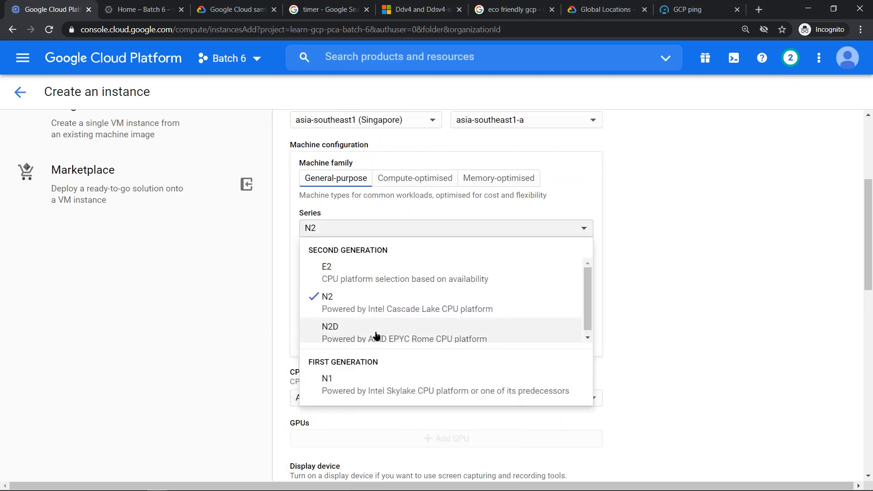
pyautogui.click(376, 335)
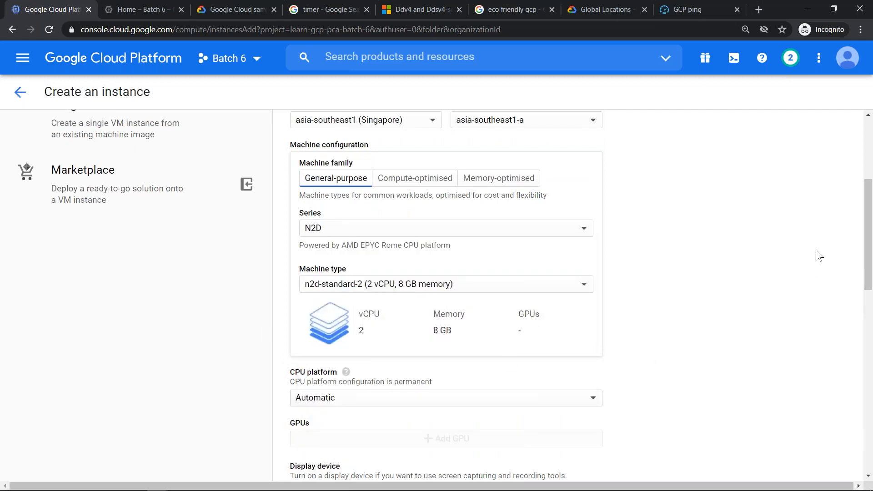
pyautogui.click(507, 399)
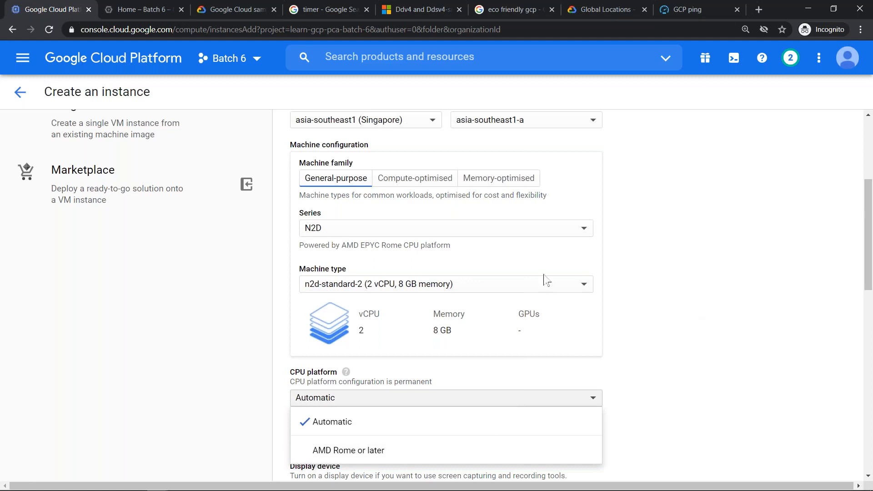
# - Switch the series back to N1, leaving the CPU platform on Automatic
pyautogui.click(362, 227)
pyautogui.click(356, 230)
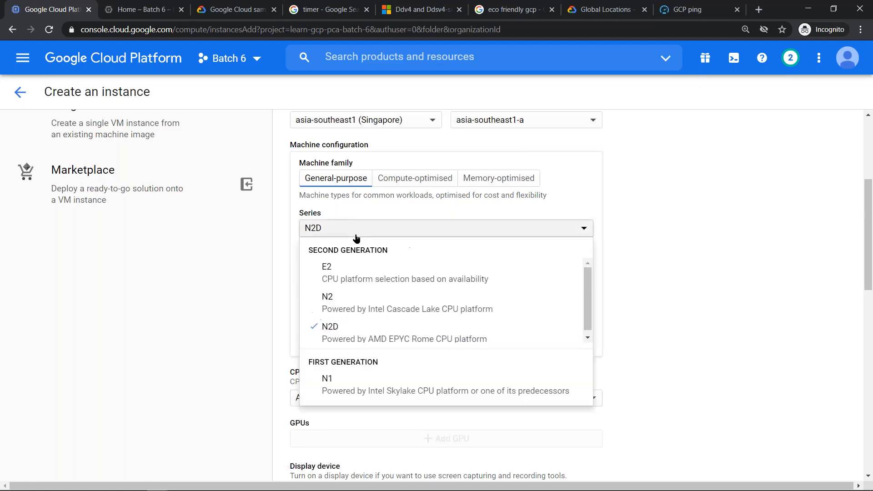
pyautogui.click(347, 385)
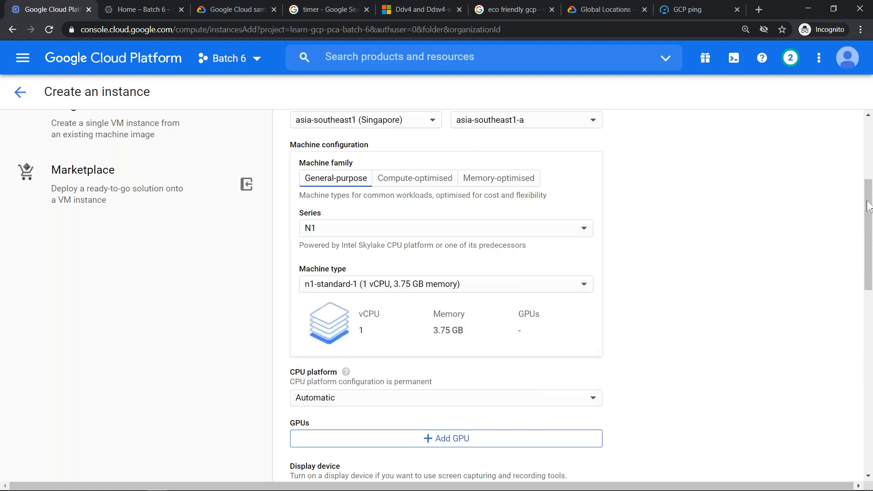
pyautogui.moveTo(867, 215); pyautogui.dragTo(865, 253)
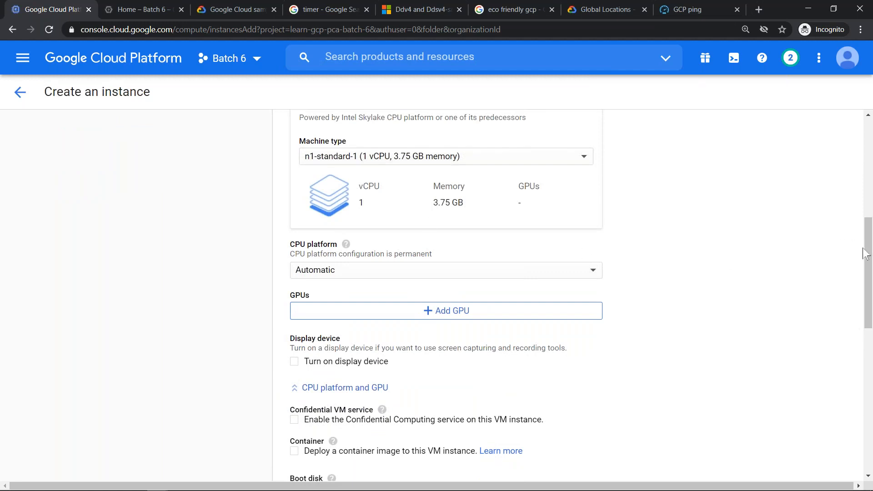
pyautogui.moveTo(869, 254)
pyautogui.mouseDown()
pyautogui.moveTo(869, 193)
pyautogui.moveTo(869, 238)
pyautogui.mouseUp()
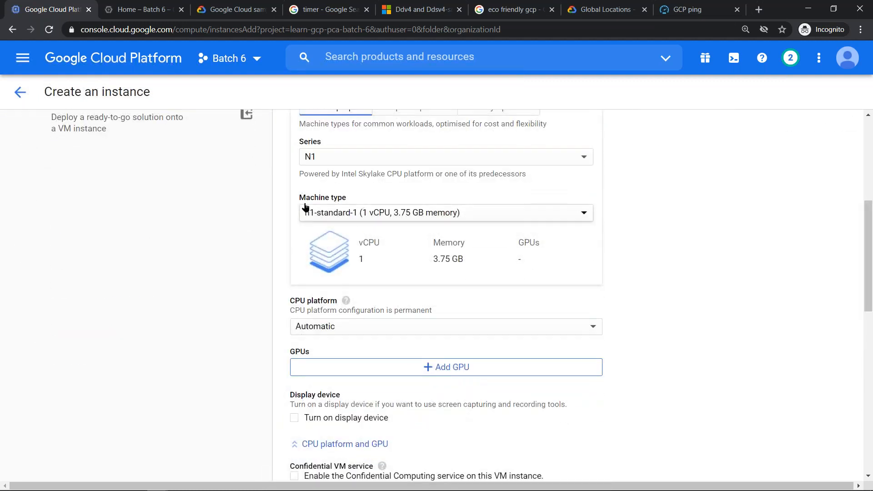
# - Expand the monthly estimate's details and examine the costs of the vCPU with memory and of the standard persistent disk
pyautogui.moveTo(869, 230); pyautogui.dragTo(869, 147)
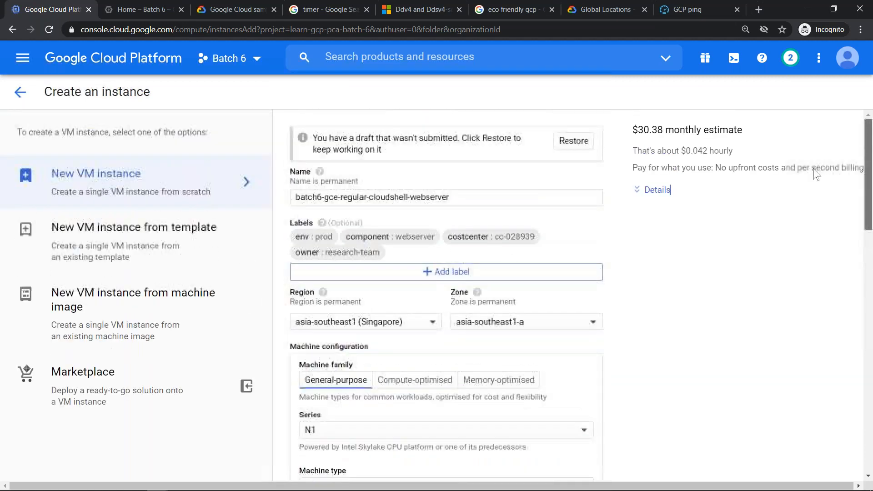
pyautogui.click(653, 189)
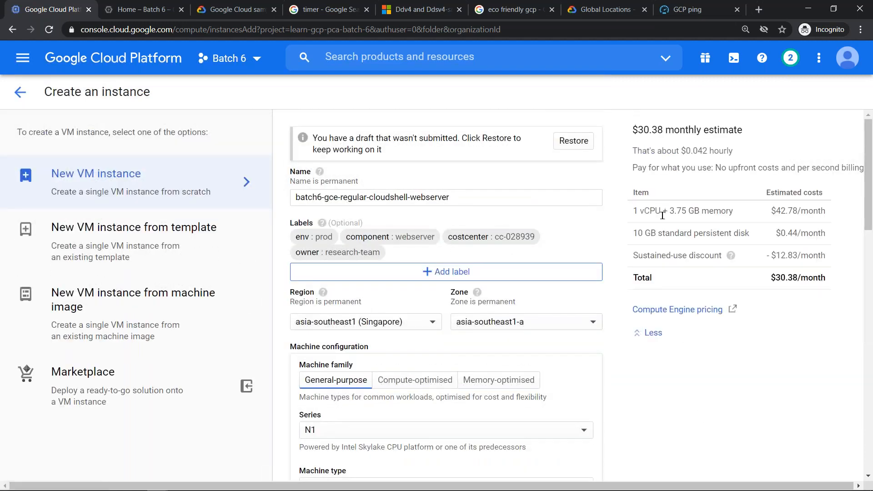
pyautogui.moveTo(632, 210); pyautogui.dragTo(726, 211)
pyautogui.scroll(-4, 373, 309)
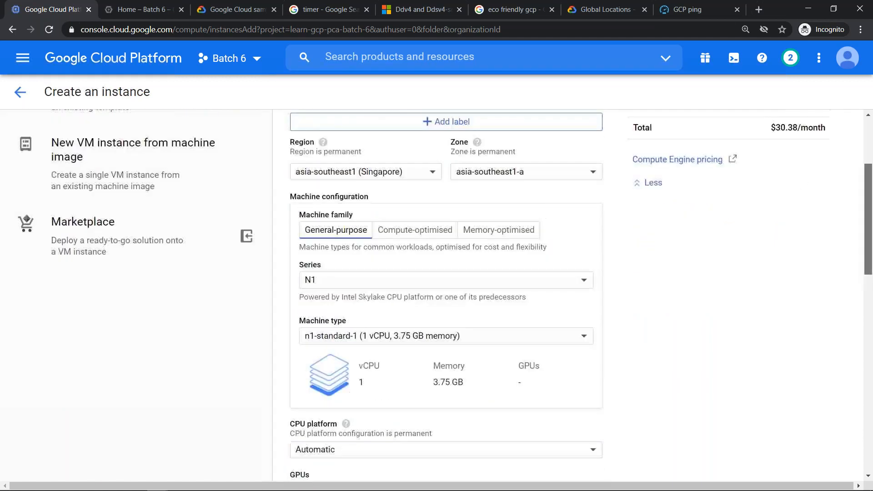
pyautogui.scroll(4, 868, 205)
pyautogui.moveTo(771, 211); pyautogui.dragTo(823, 211)
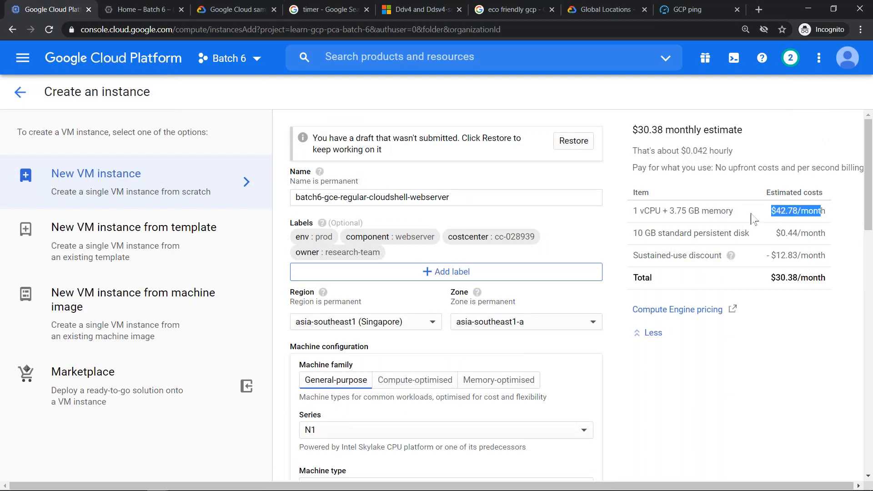
pyautogui.moveTo(635, 234); pyautogui.dragTo(666, 234)
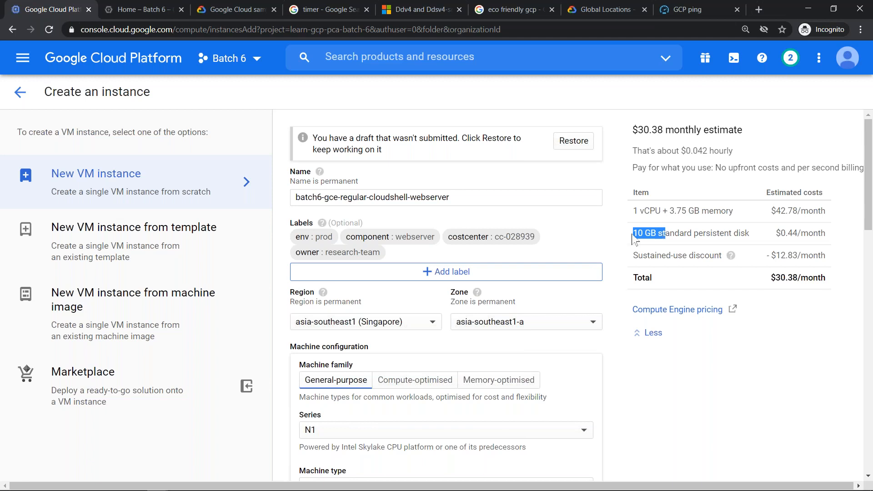
pyautogui.click(679, 232)
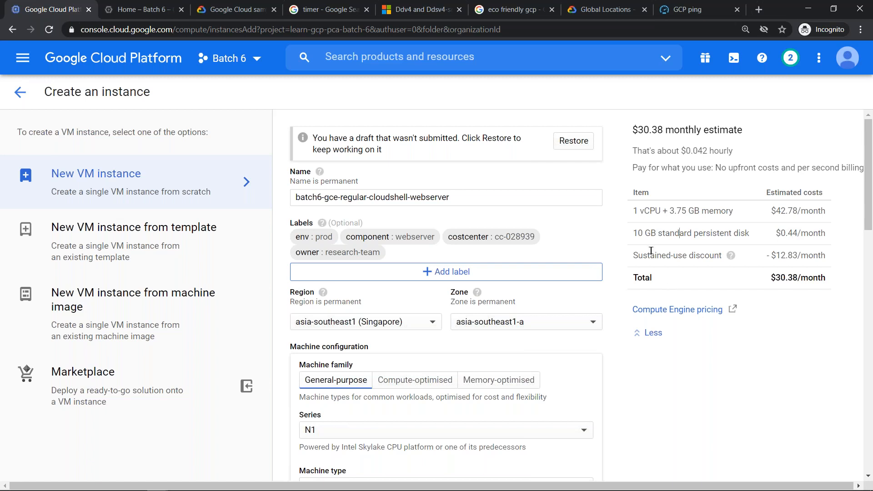
# - Read the explanation of the sustained-use discount and examine the estimate's monthly total
pyautogui.moveTo(633, 256); pyautogui.dragTo(735, 257)
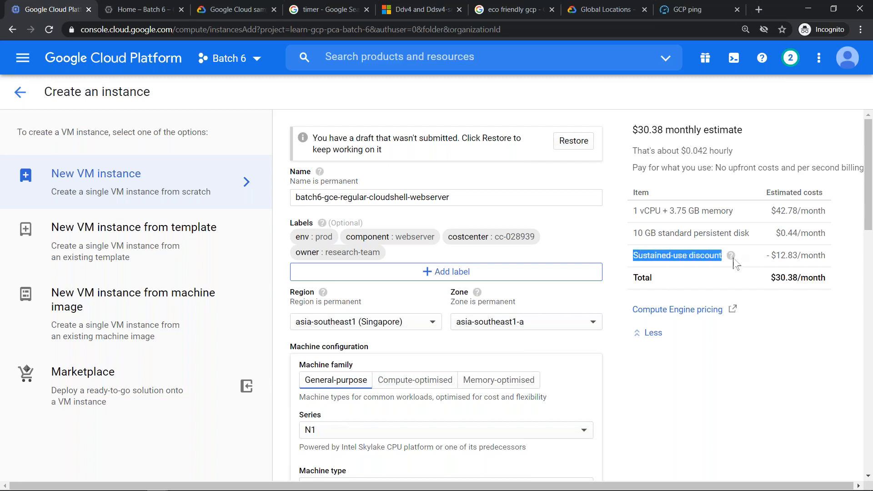
pyautogui.moveTo(734, 258)
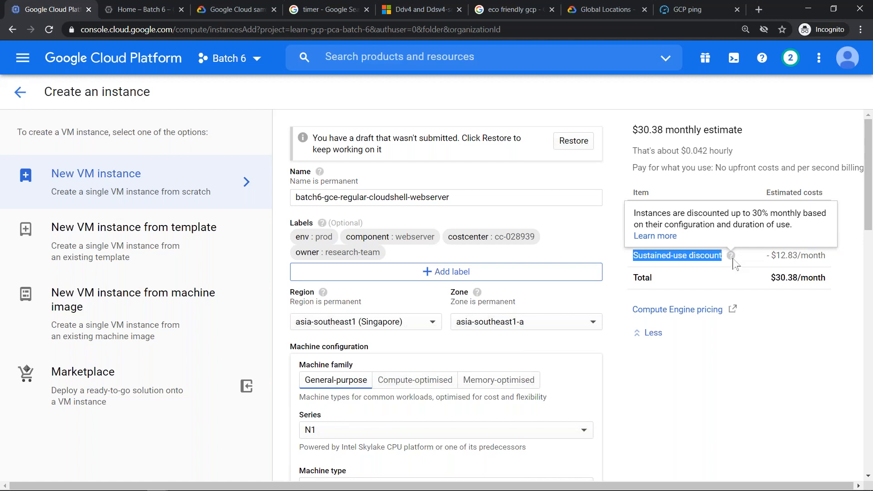
pyautogui.click(775, 276)
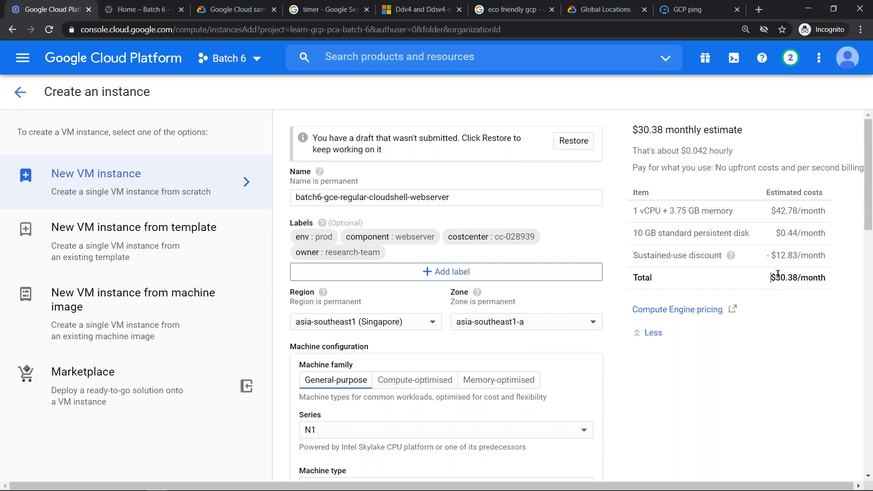
pyautogui.moveTo(777, 273); pyautogui.dragTo(839, 278)
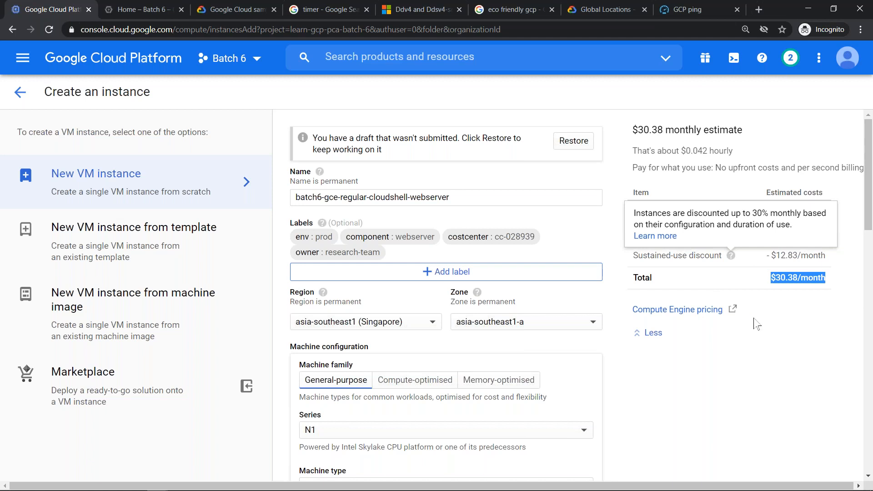
pyautogui.click(774, 314)
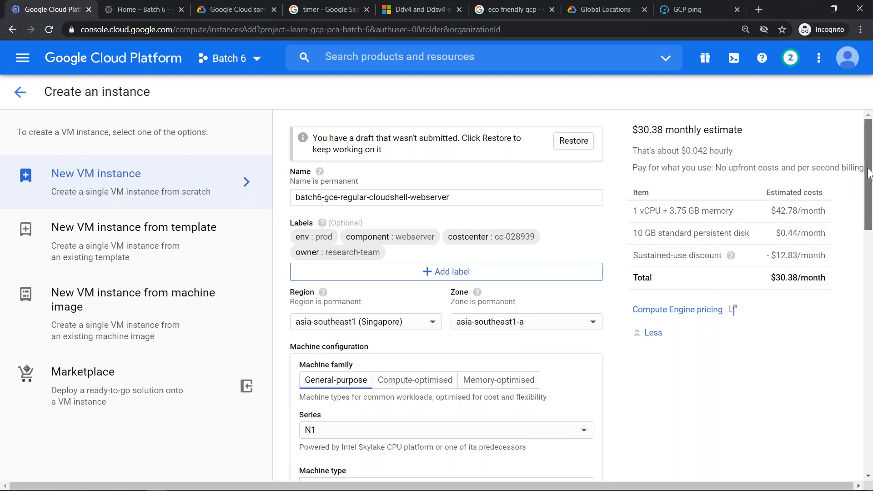
# - Set the machine type to f1-micro (1 vCPU, 614 MB memory) and examine its monthly total and sustained-use discount
pyautogui.scroll(-2, 867, 173)
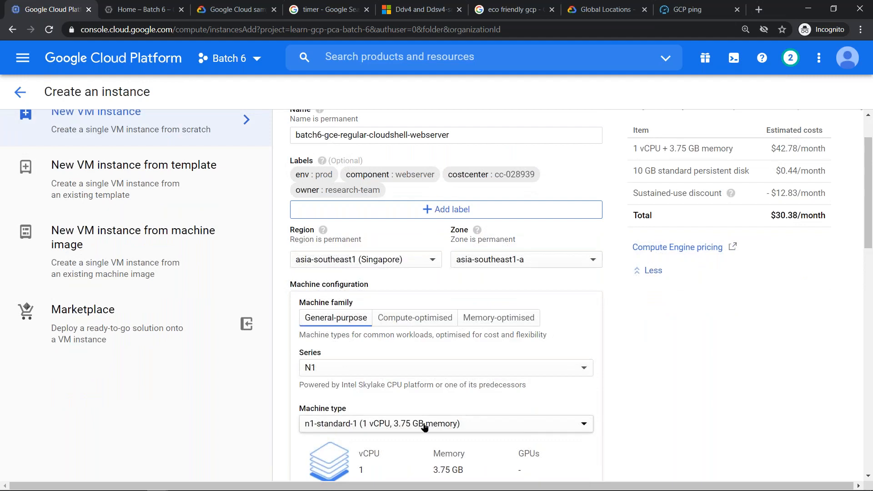
pyautogui.click(386, 423)
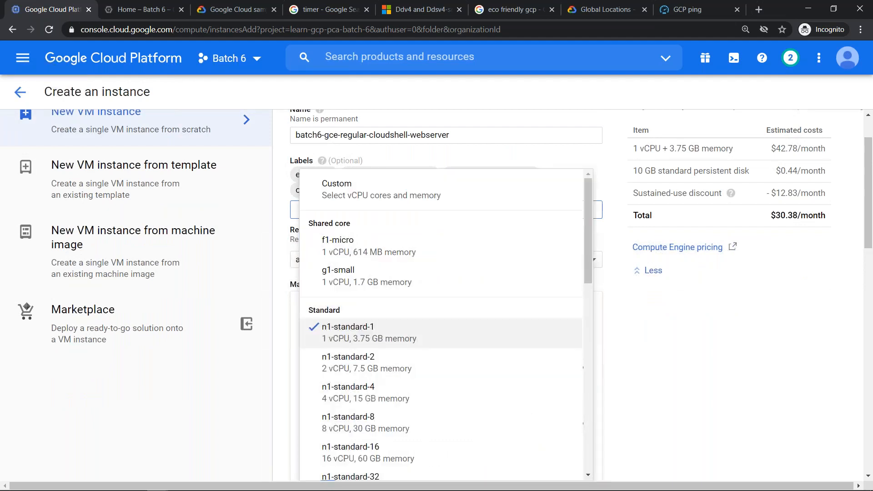
pyautogui.click(334, 241)
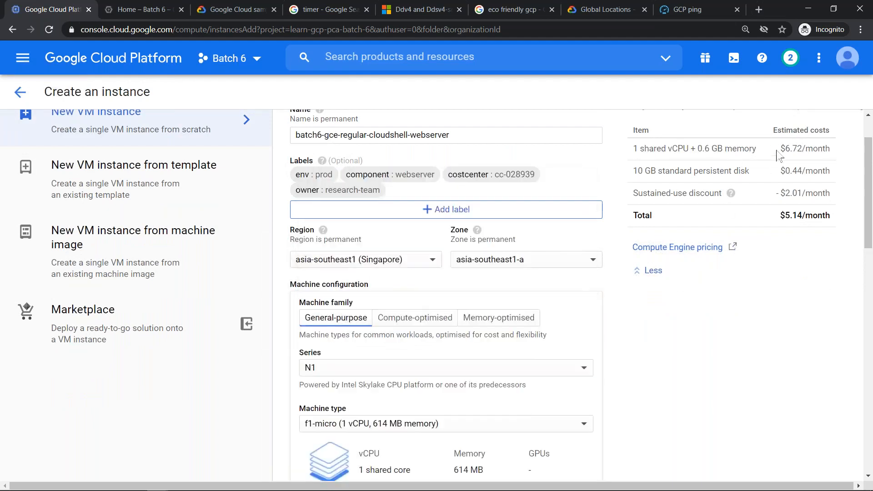
pyautogui.moveTo(781, 214); pyautogui.dragTo(843, 223)
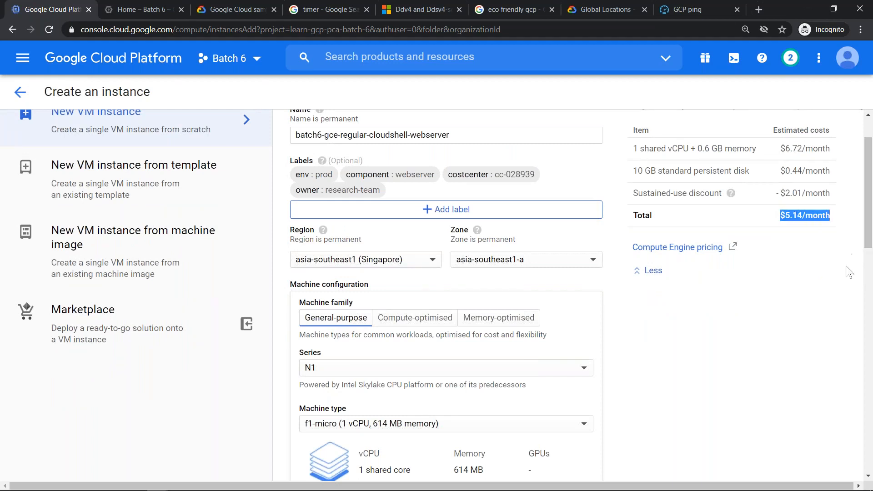
pyautogui.moveTo(781, 193); pyautogui.dragTo(835, 203)
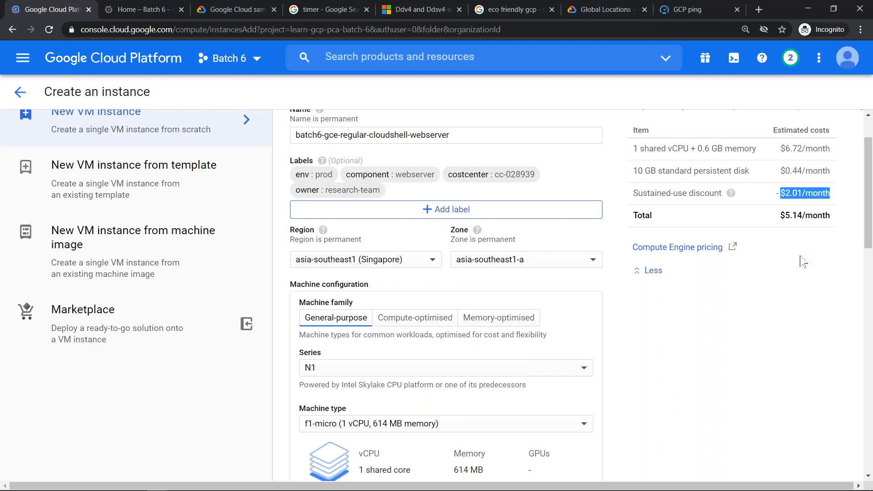
# - Set the machine type back to n1-standard-1 (1 vCPU, 3.75 GB memory)
pyautogui.click(437, 431)
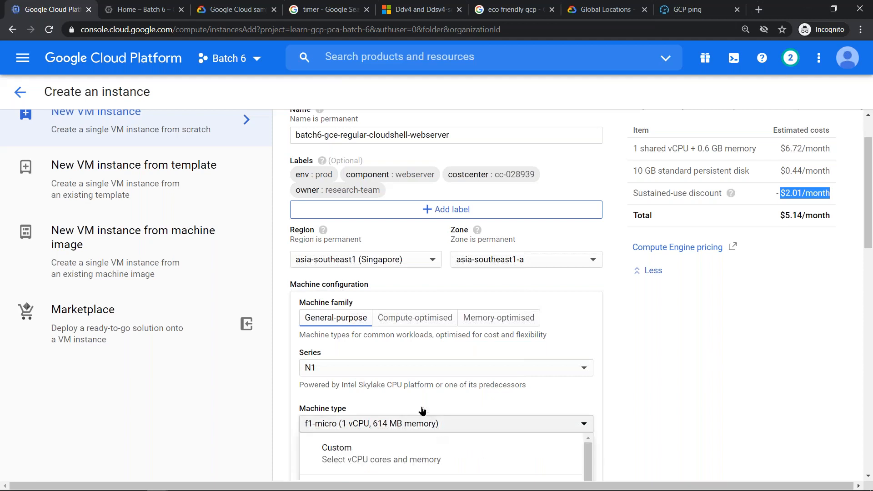
pyautogui.click(380, 345)
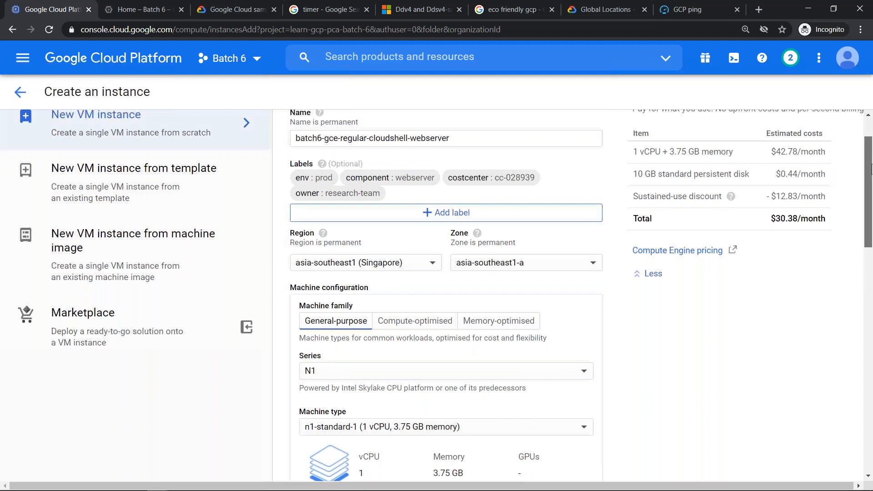
pyautogui.scroll(-3, 314, 321)
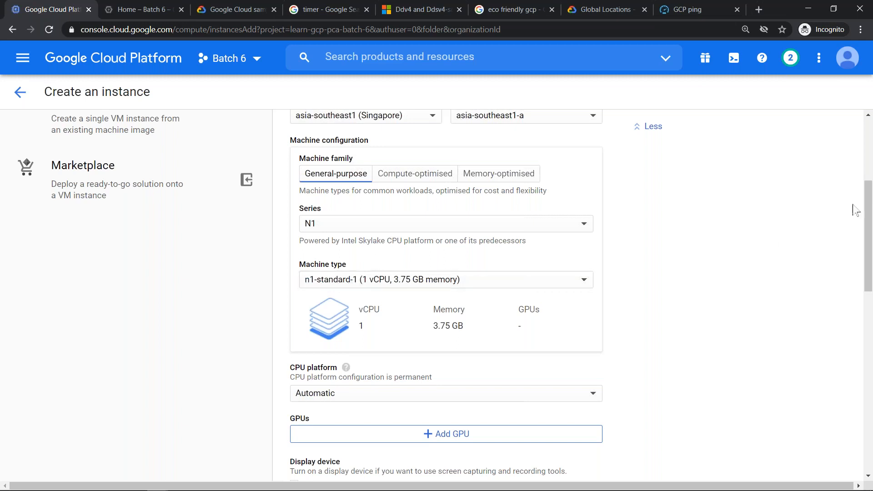
# - Try turning on the display device, clear the option again, and collapse the CPU platform and GPU settings
pyautogui.moveTo(869, 205); pyautogui.dragTo(819, 289)
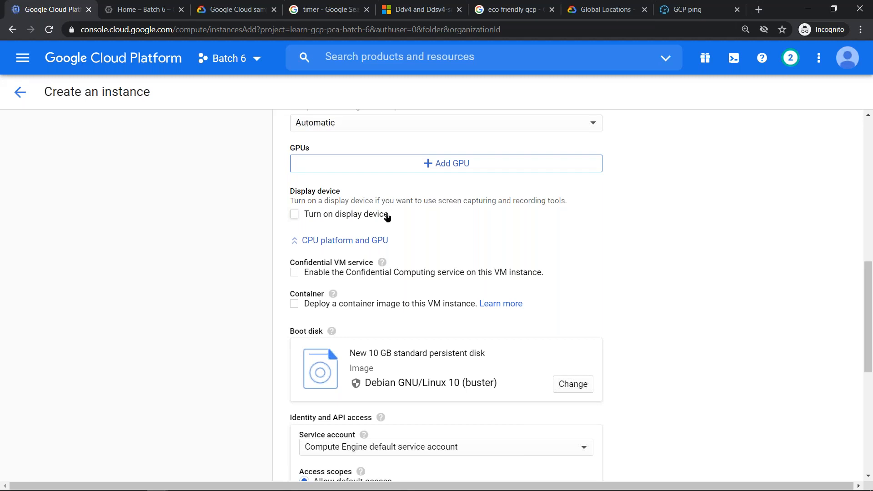
pyautogui.click(296, 216)
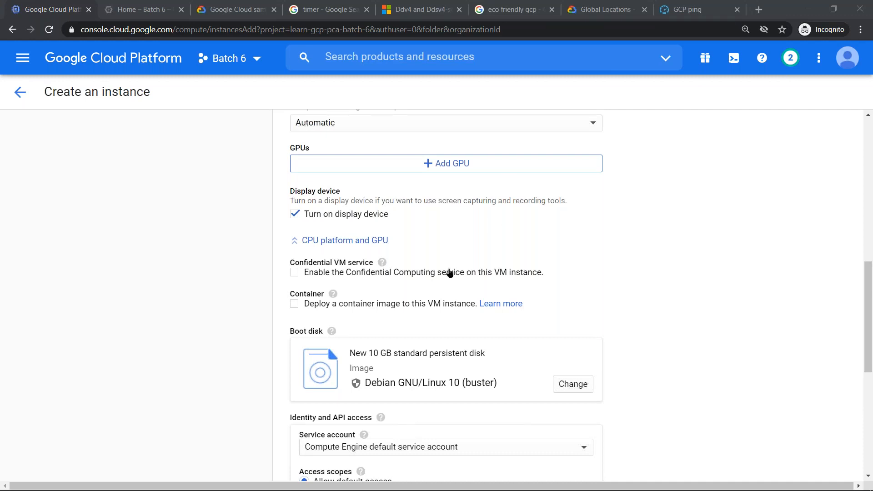
pyautogui.click(496, 214)
pyautogui.click(496, 216)
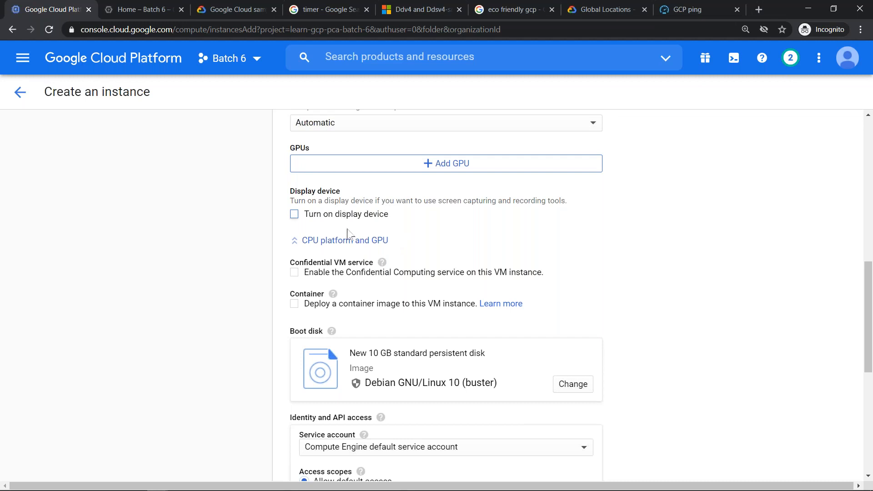
pyautogui.click(316, 240)
pyautogui.moveTo(868, 330); pyautogui.dragTo(867, 259)
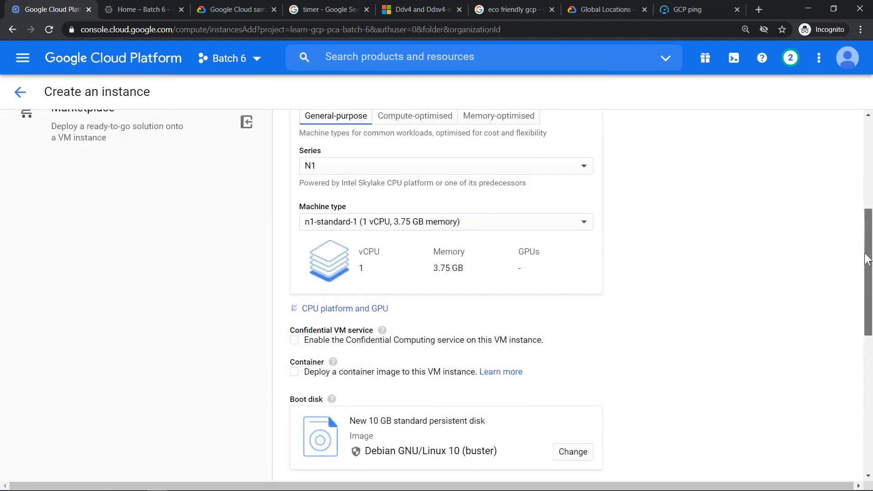
# - Start enabling the Confidential Computing service, read the settings it requires, and cancel without enabling it
pyautogui.scroll(-1, 711, 331)
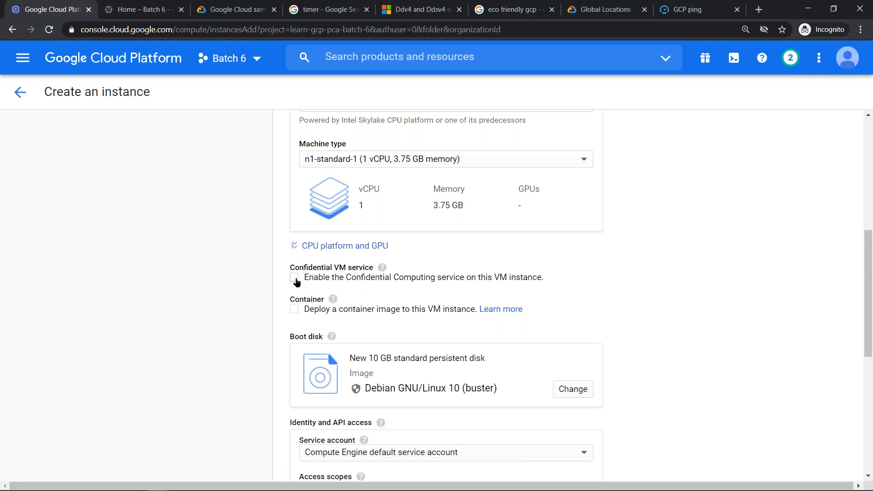
pyautogui.moveTo(381, 268)
pyautogui.click(479, 278)
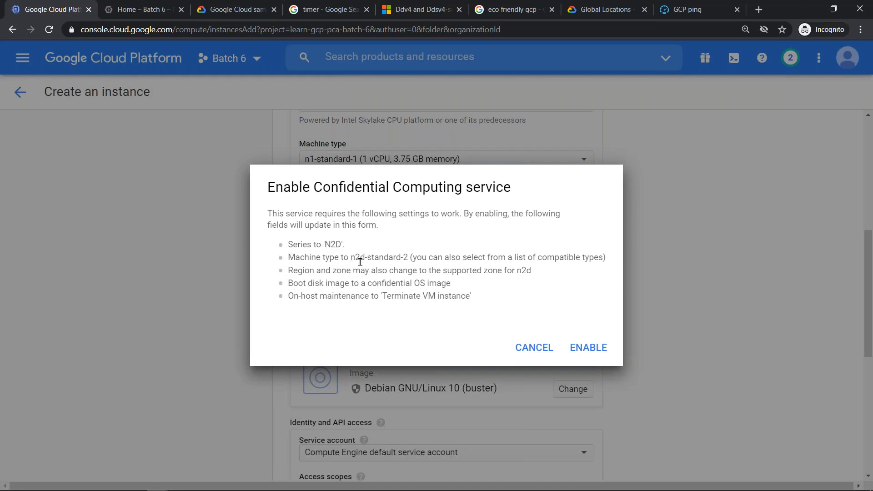
pyautogui.moveTo(350, 257); pyautogui.dragTo(516, 253)
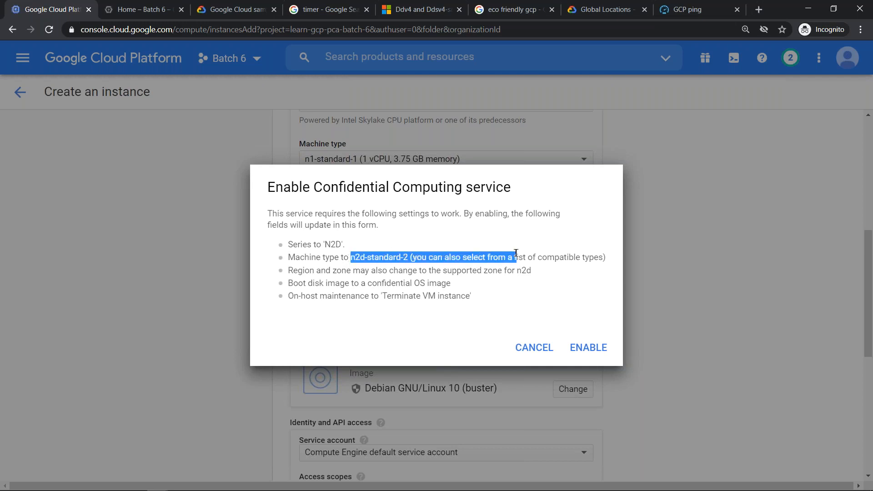
pyautogui.click(524, 347)
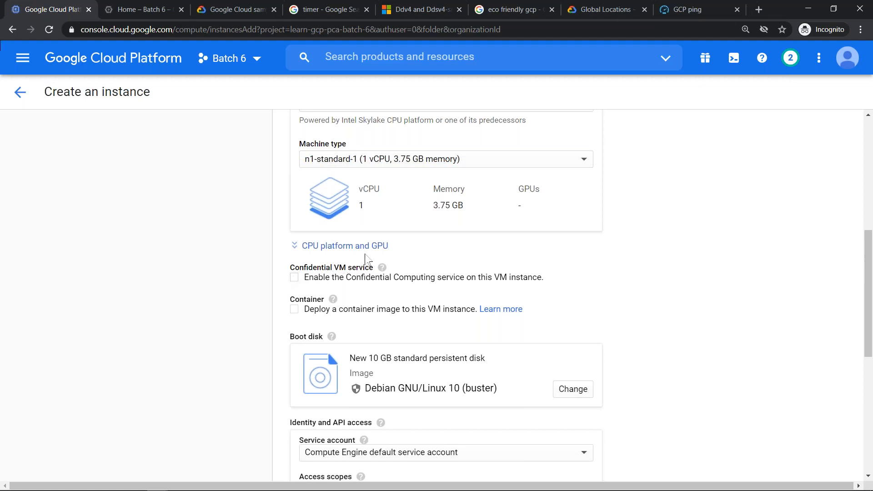
# - Try the option to deploy a container image to this VM instance, and clear it again
pyautogui.moveTo(381, 269)
pyautogui.scroll(-3, 869, 257)
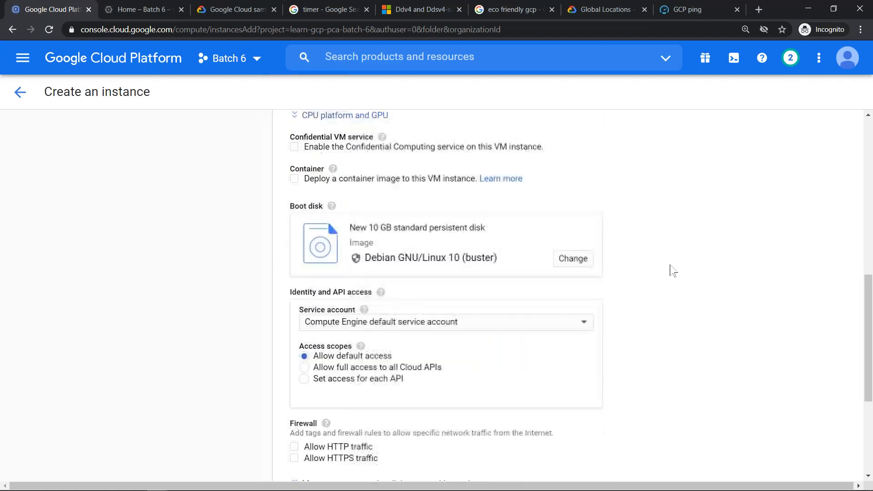
pyautogui.click(295, 180)
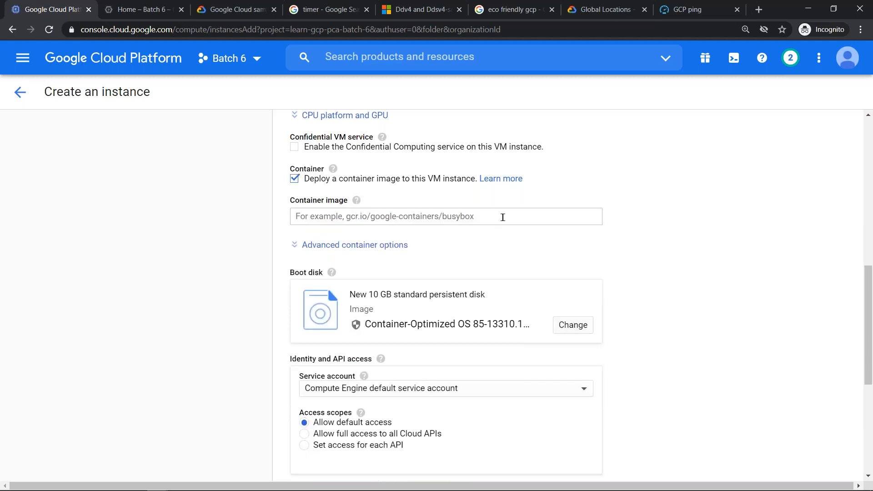
pyautogui.click(306, 183)
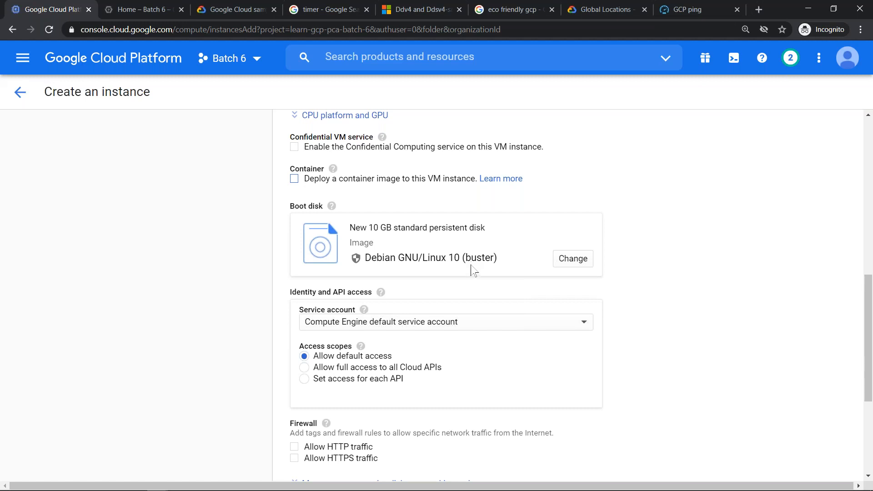
# - Set the boot disk's public image to the Red Hat Enterprise Linux operating system, version Red Hat Enterprise Linux 8
pyautogui.click(581, 259)
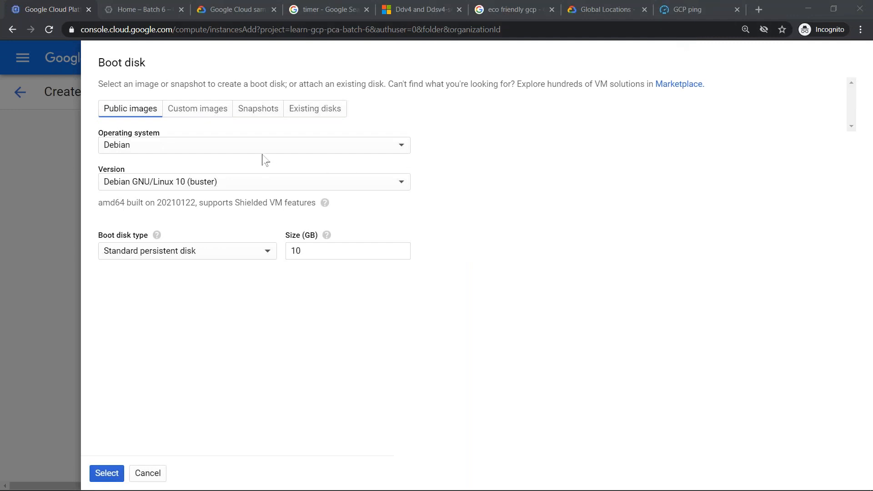
pyautogui.click(238, 152)
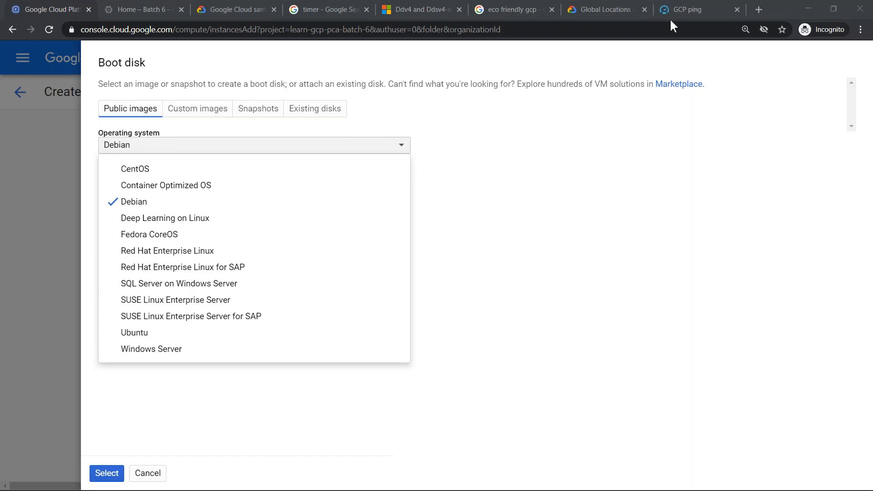
pyautogui.click(155, 252)
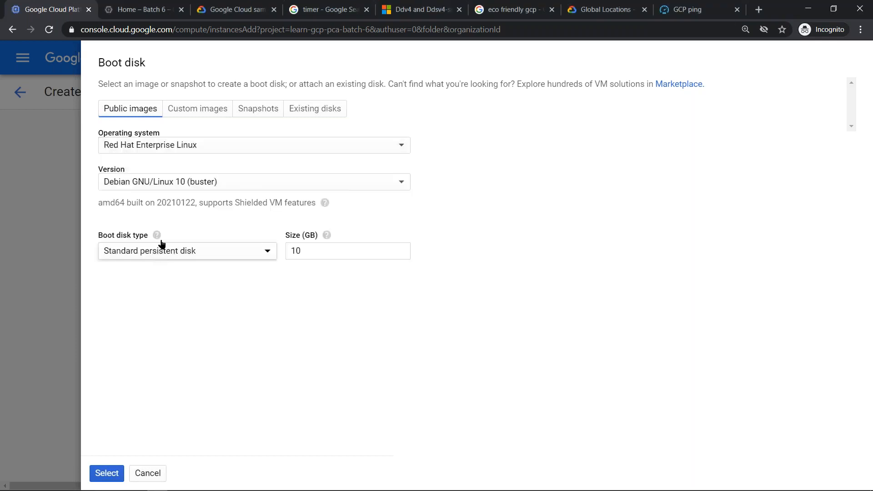
pyautogui.click(207, 187)
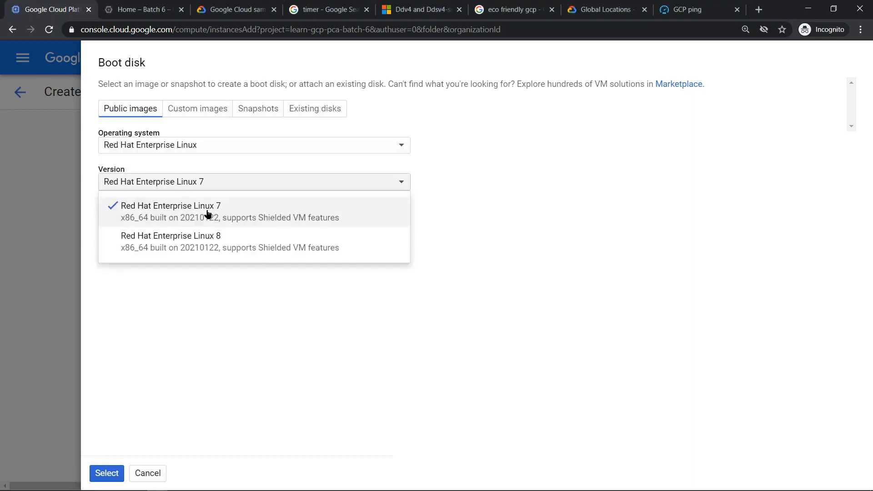
pyautogui.click(212, 247)
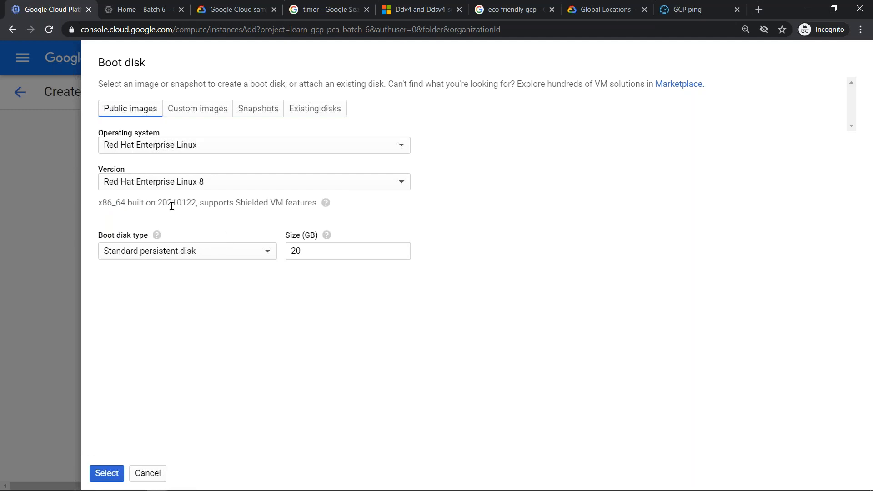
# - Read the explanation of the Shielded VM features supported by the chosen boot image
pyautogui.doubleClick(252, 202)
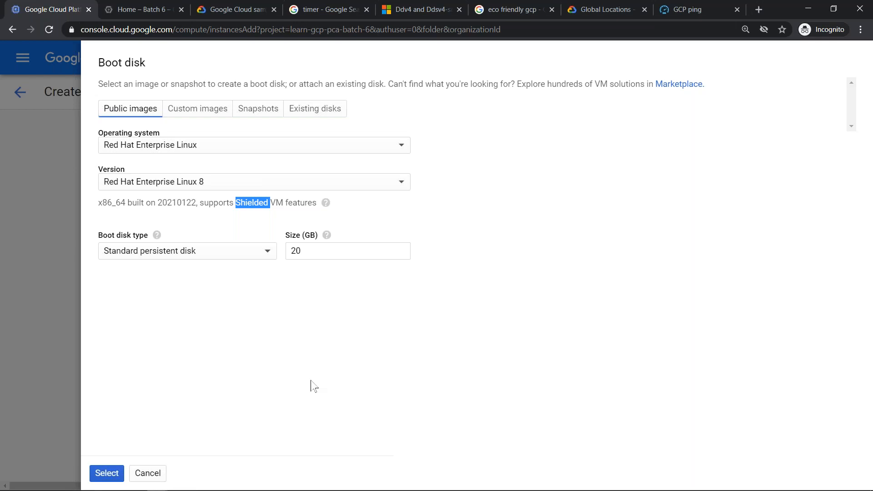
pyautogui.moveTo(329, 203)
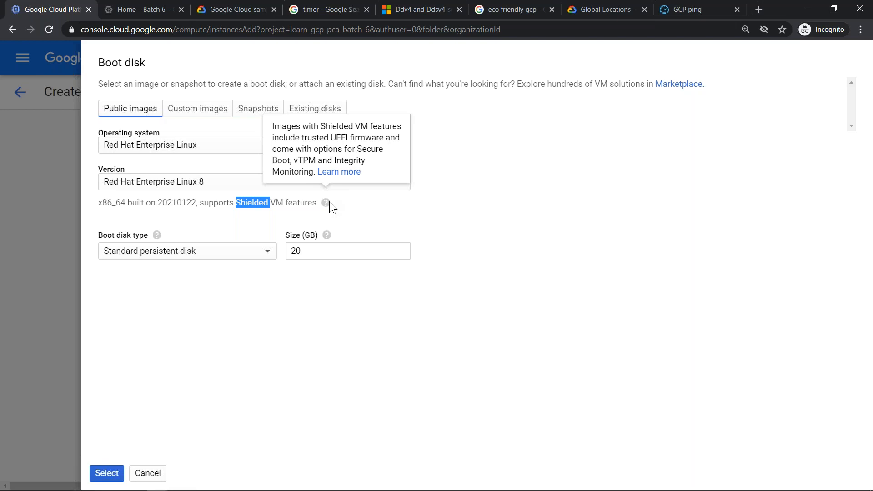
pyautogui.click(672, 16)
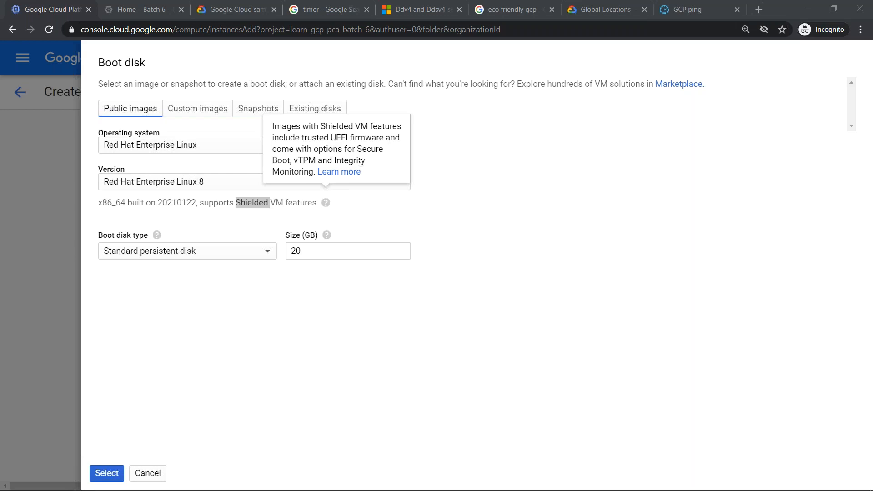
pyautogui.click(369, 218)
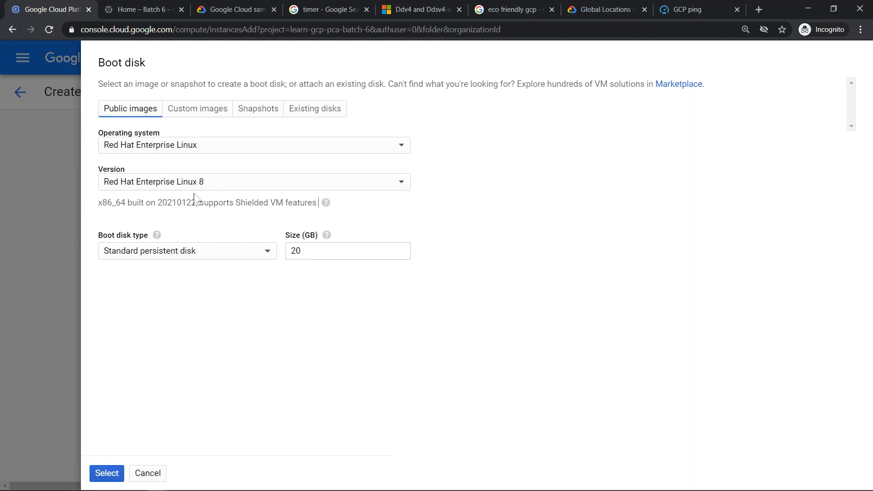
# - Examine the available boot disk types and operating systems, leaving the current choices in place
pyautogui.click(260, 255)
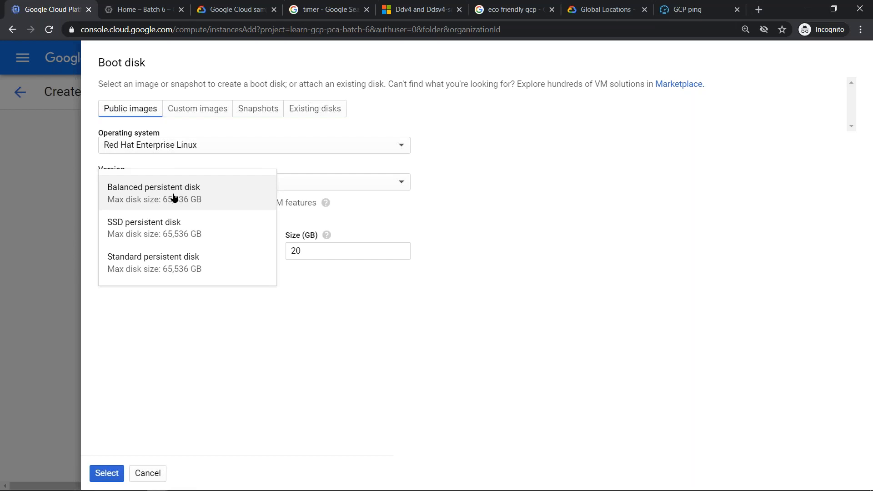
pyautogui.click(662, 18)
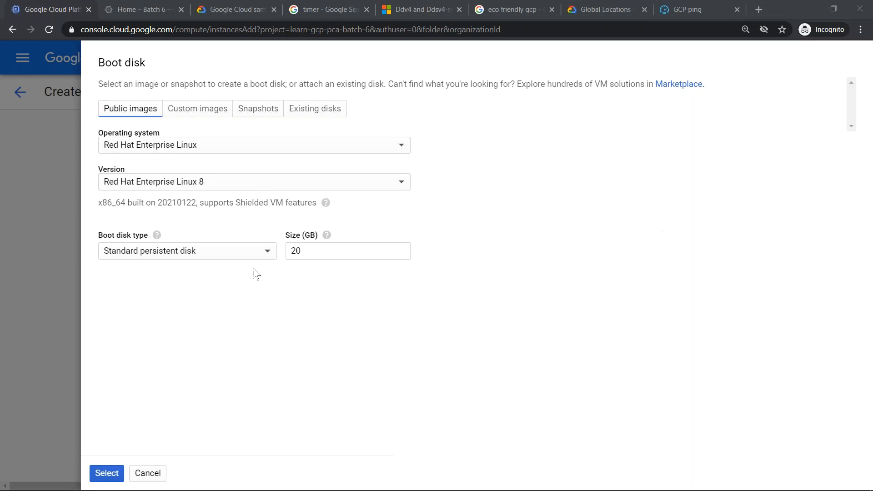
pyautogui.click(245, 252)
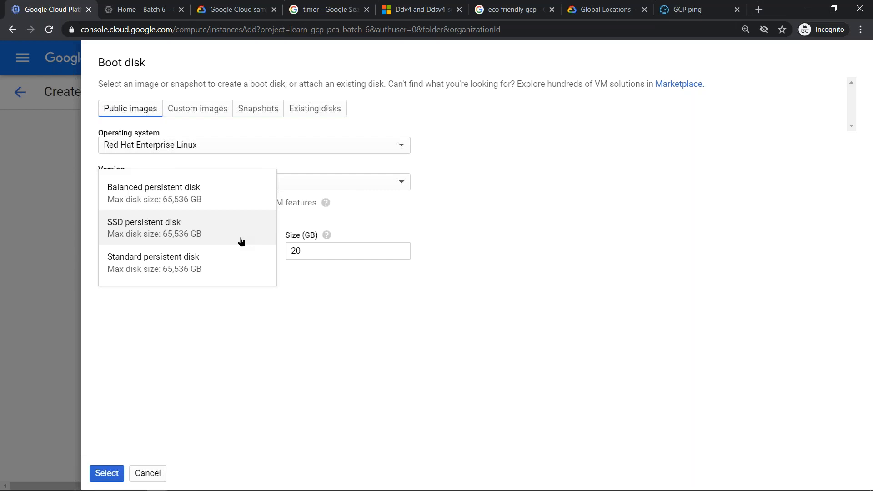
pyautogui.click(671, 19)
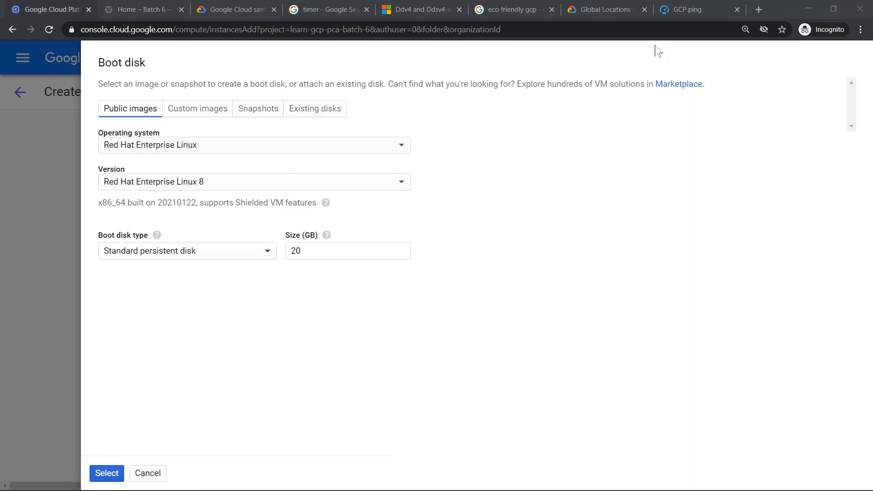
pyautogui.click(328, 300)
pyautogui.click(191, 151)
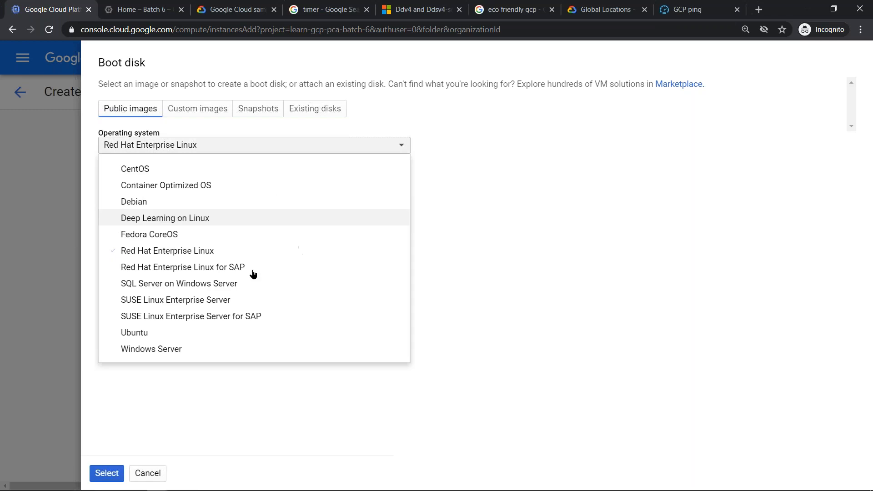
pyautogui.click(248, 150)
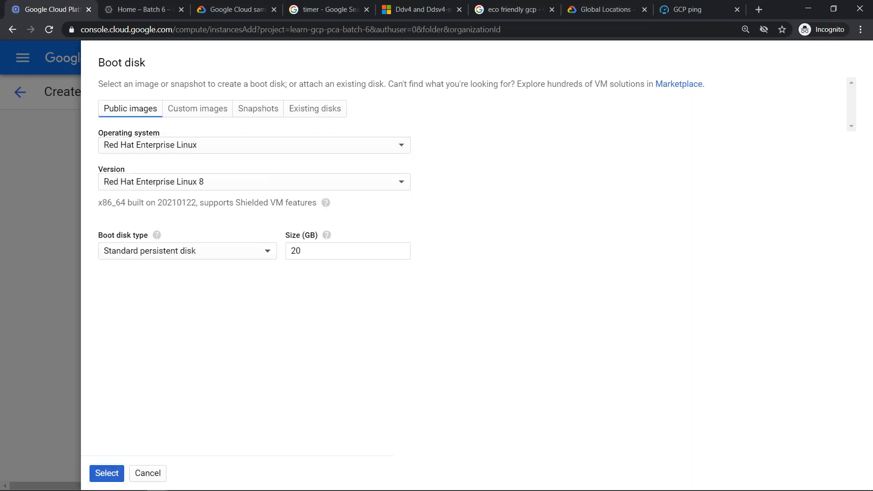
# - Apply the boot disk selection and examine the Red Hat Enterprise Linux 8 usage fee in the monthly estimate
pyautogui.click(106, 472)
pyautogui.scroll(10, 778, 312)
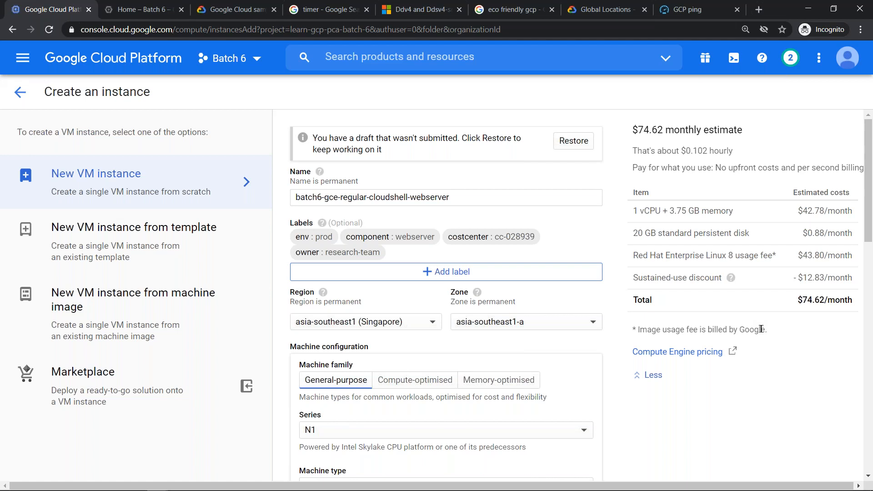
pyautogui.moveTo(798, 255); pyautogui.dragTo(857, 261)
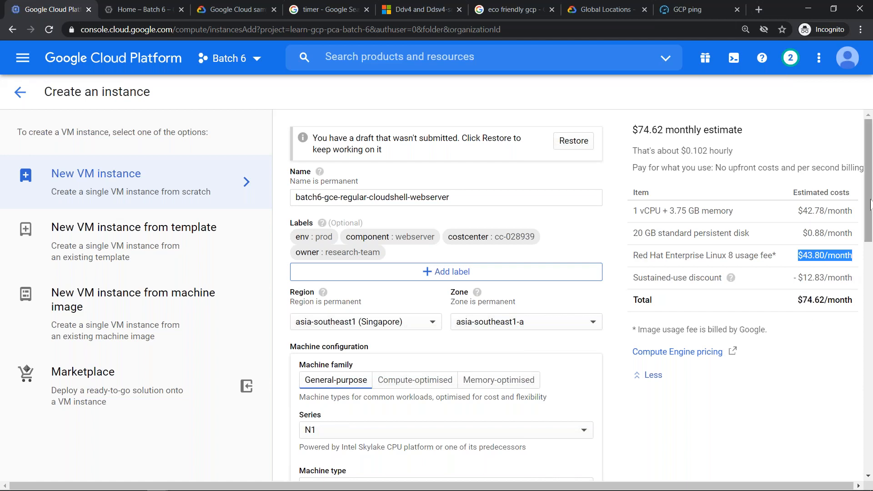
# - Change the boot disk's public image to the Windows Server operating system, version Windows Server 2019 Datacenter, and apply the selection
pyautogui.moveTo(868, 223); pyautogui.dragTo(868, 297)
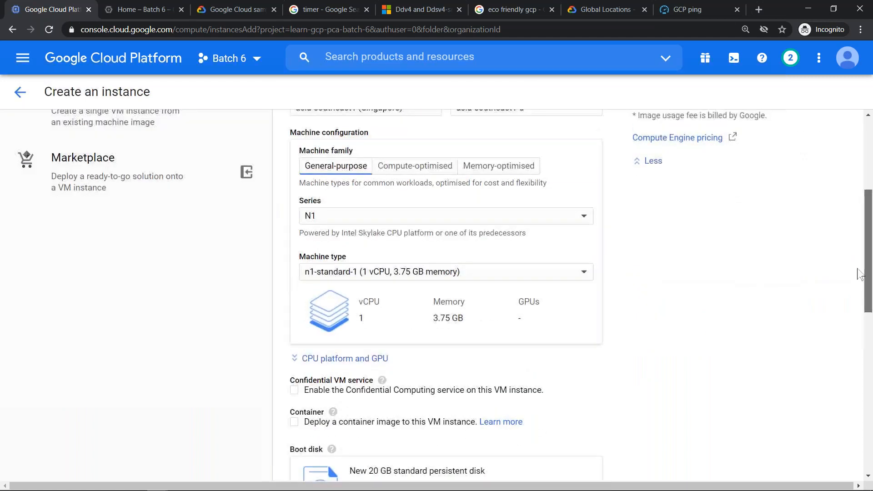
pyautogui.scroll(-7, 707, 273)
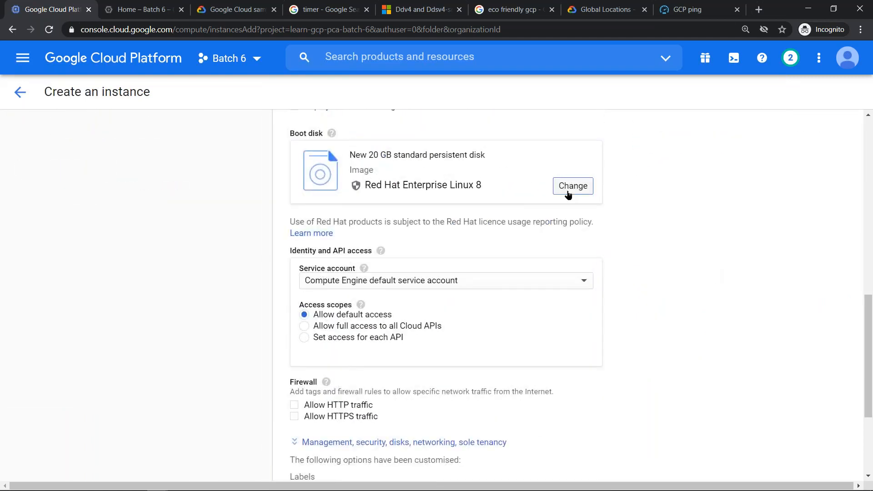
pyautogui.click(569, 186)
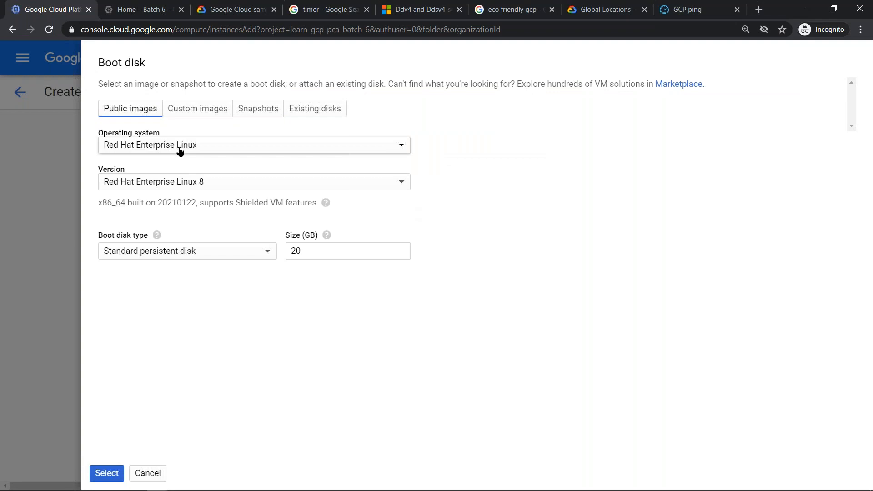
pyautogui.click(180, 151)
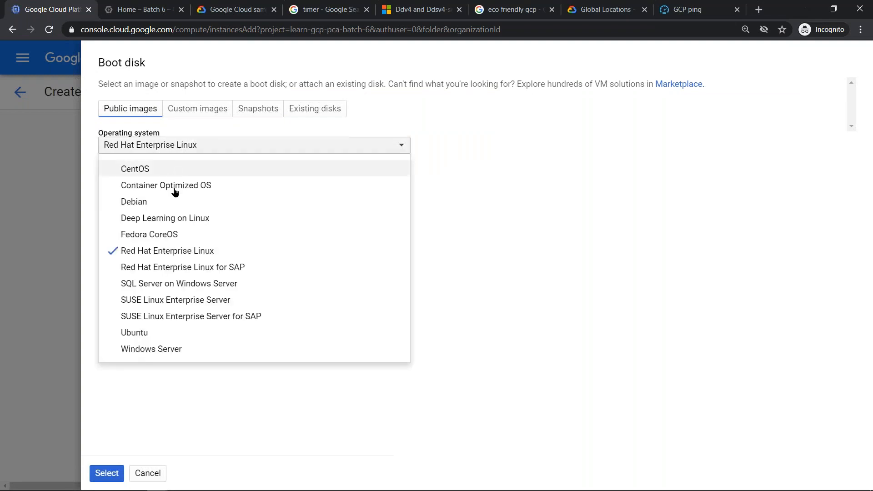
pyautogui.click(194, 348)
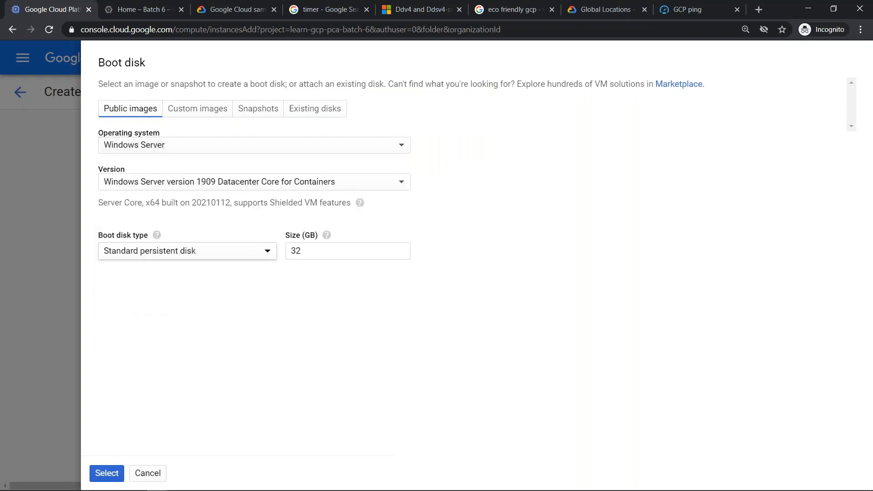
pyautogui.click(404, 183)
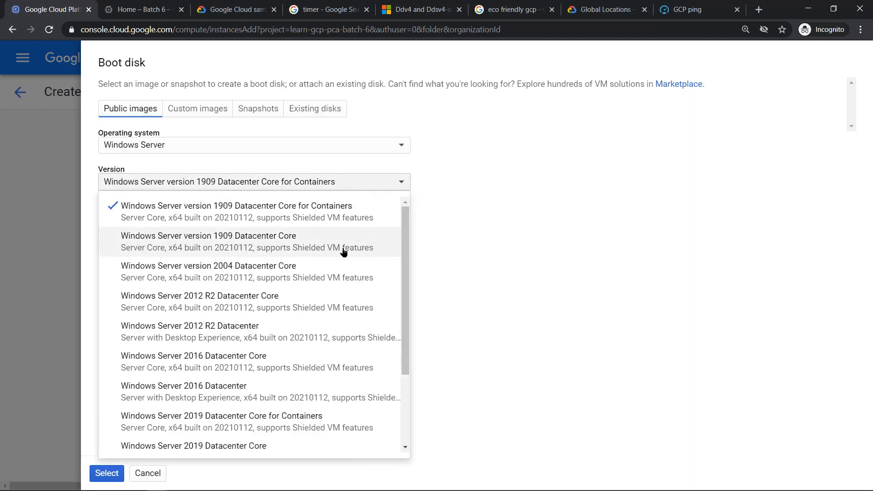
pyautogui.scroll(-3, 343, 253)
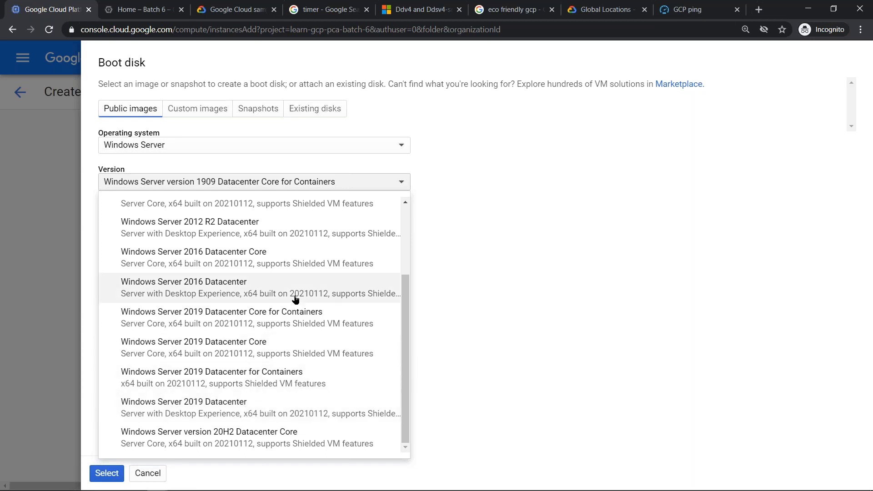
pyautogui.scroll(3, 296, 298)
pyautogui.scroll(-3, 305, 311)
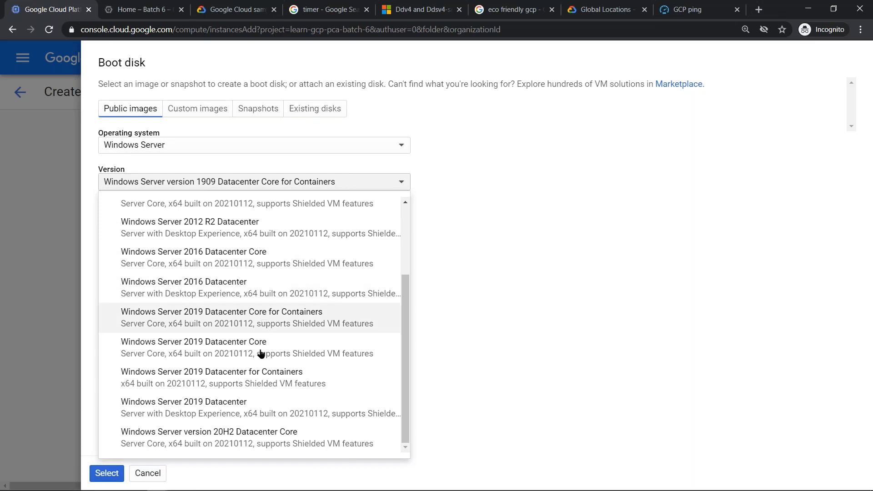
pyautogui.click(205, 409)
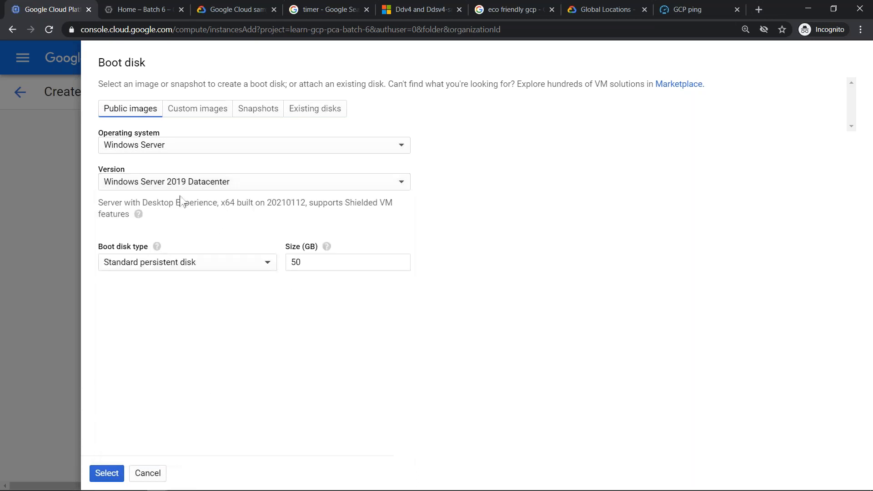
pyautogui.click(104, 472)
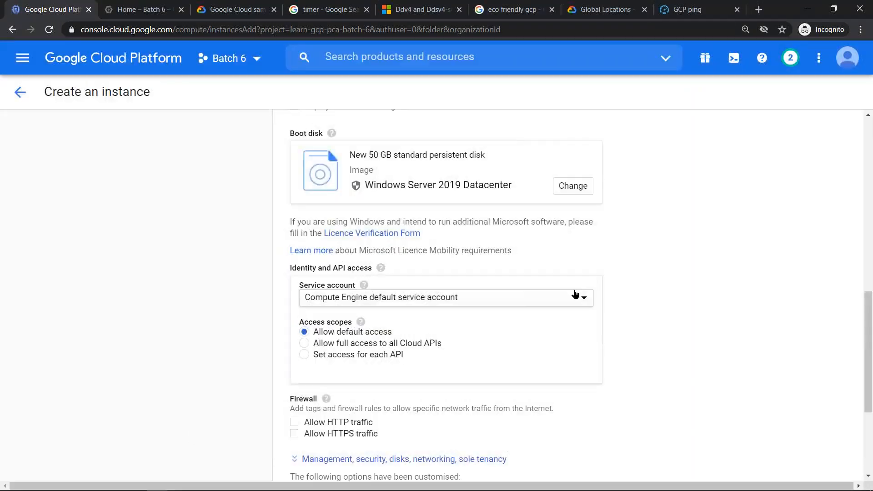
# - Examine the Windows Server 2019 Datacenter usage fee in the monthly estimate
pyautogui.scroll(10, 673, 274)
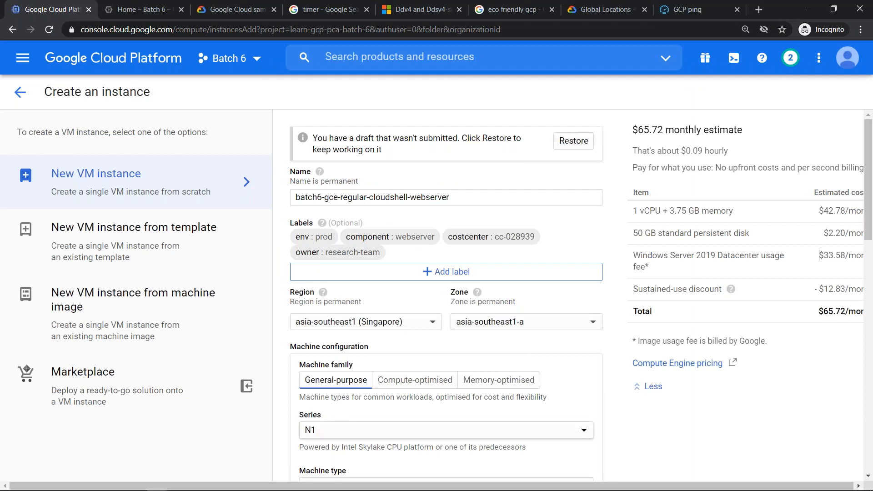
pyautogui.moveTo(345, 490)
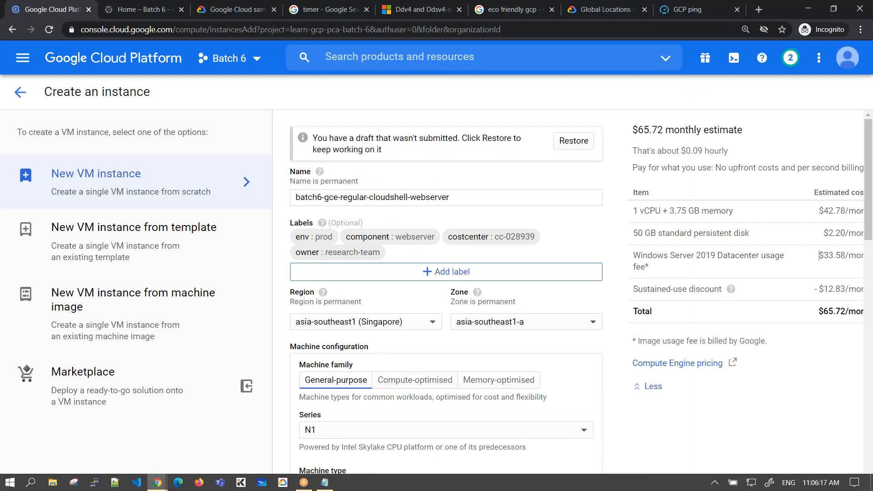
pyautogui.hscroll(1, 436, 291)
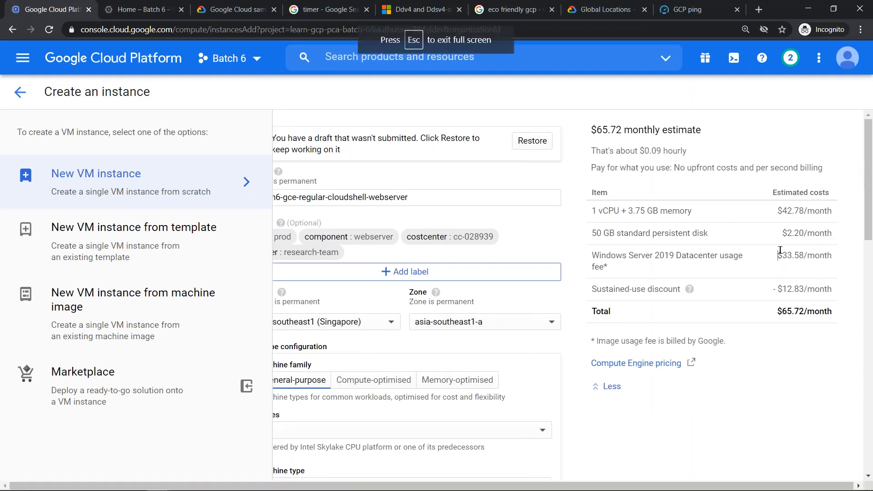
pyautogui.moveTo(777, 255); pyautogui.dragTo(837, 271)
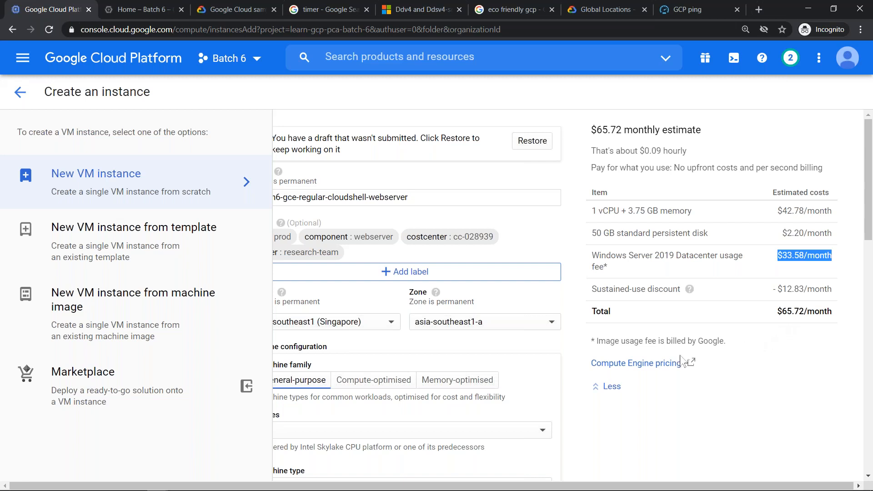
# - Switch the boot disk's public image to the Debian operating system, version Debian GNU/Linux 10 (buster), keeping a standard persistent disk
pyautogui.scroll(-7, 591, 373)
pyautogui.click(544, 391)
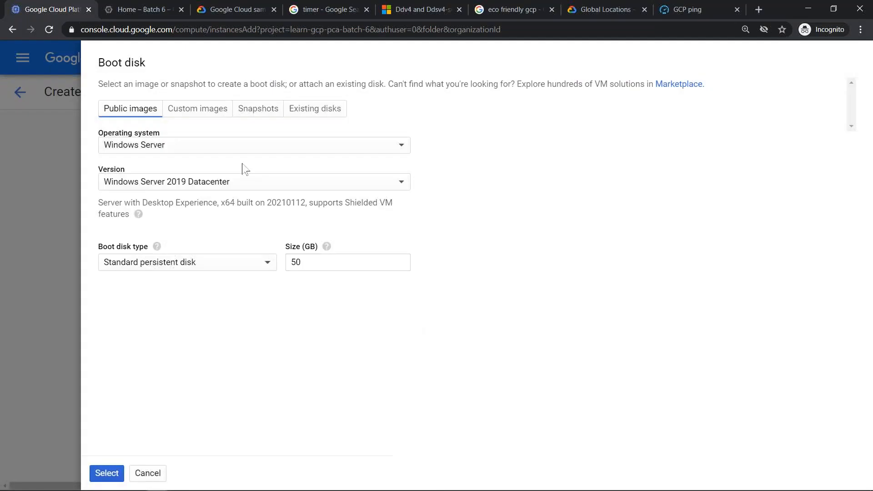
pyautogui.click(253, 146)
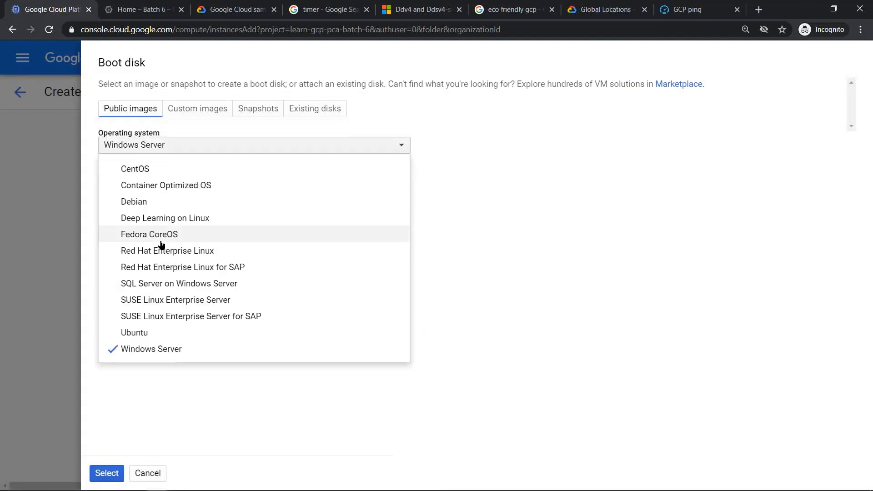
pyautogui.click(170, 206)
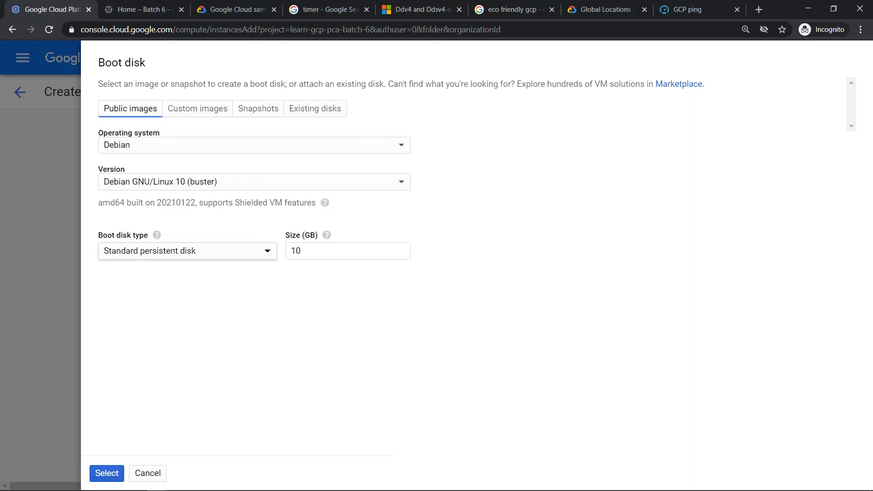
pyautogui.click(229, 250)
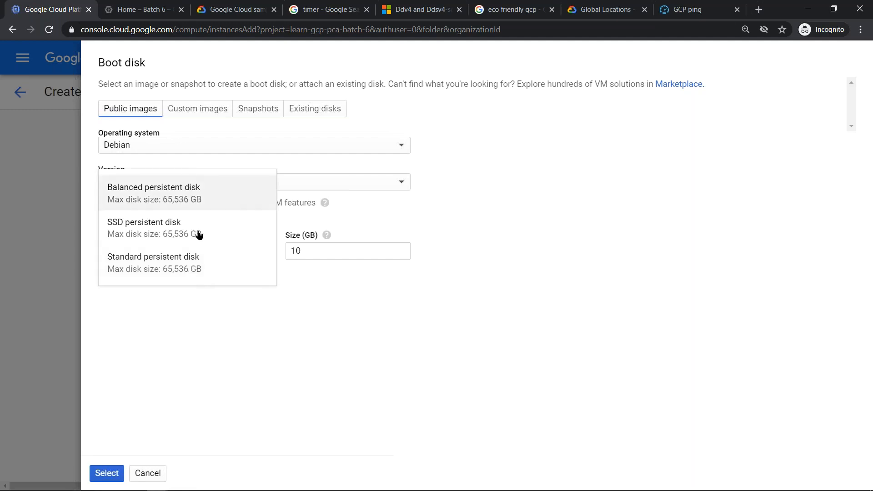
pyautogui.click(251, 321)
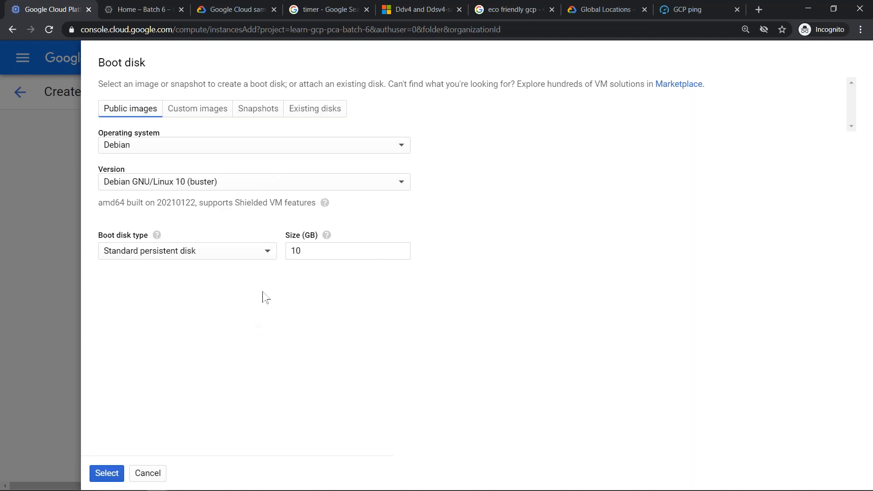
pyautogui.click(118, 467)
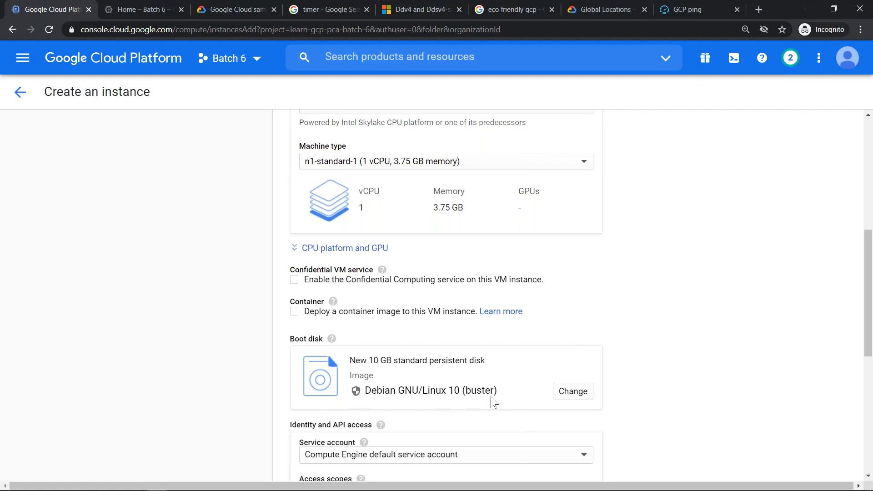
# - Change the boot disk's Debian version to Debian GNU/Linux 9 (stretch) and apply it
pyautogui.click(585, 401)
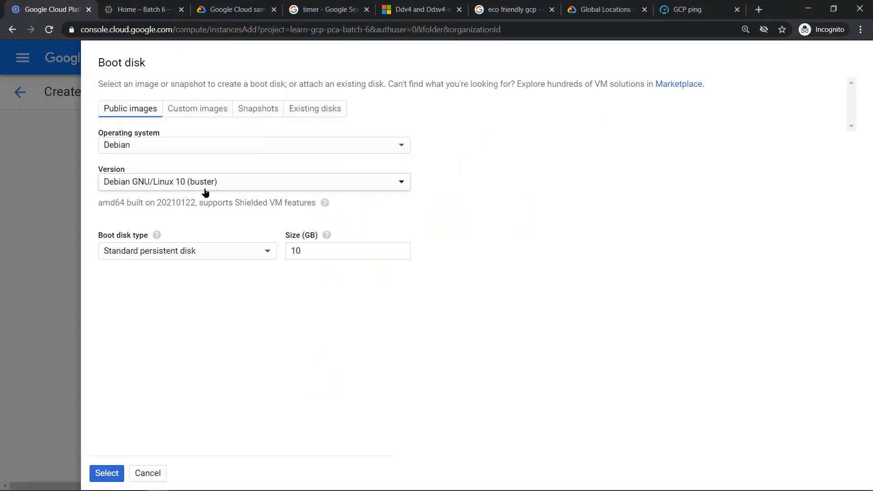
pyautogui.click(205, 187)
pyautogui.click(206, 245)
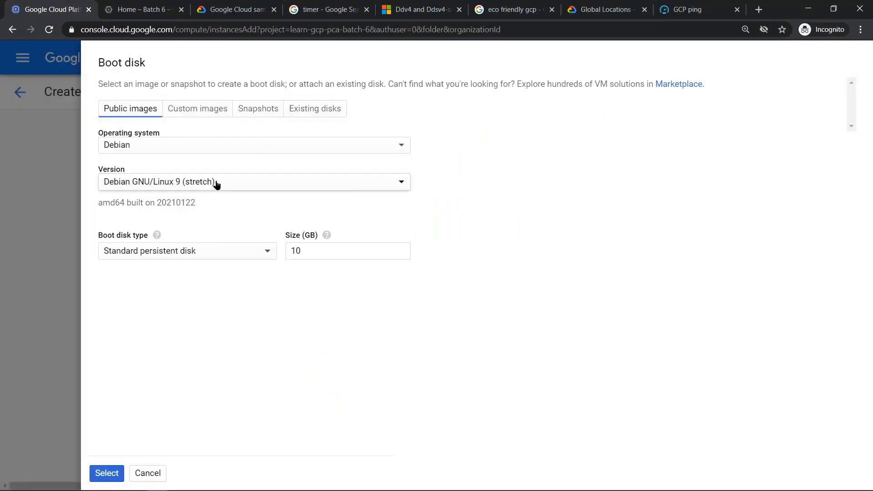
pyautogui.click(103, 472)
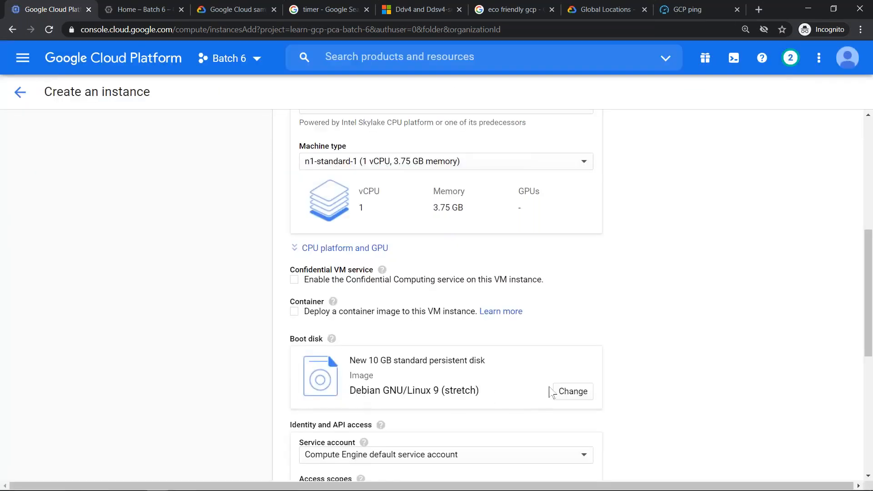
# - Return the boot disk image to Debian GNU/Linux 10 (buster) and apply the selection
pyautogui.click(565, 400)
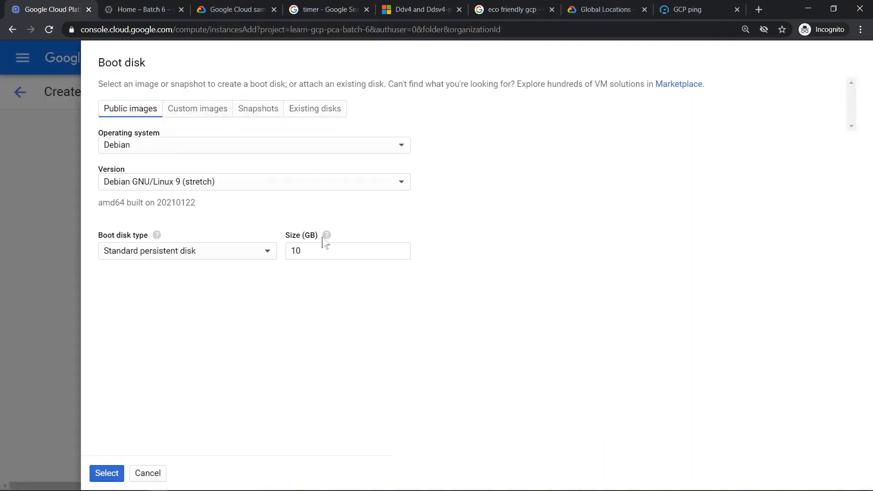
pyautogui.click(236, 185)
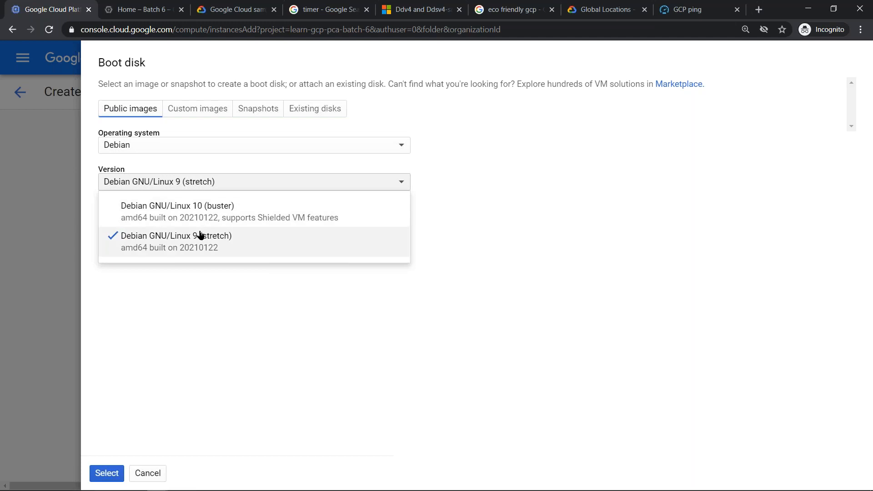
pyautogui.click(212, 213)
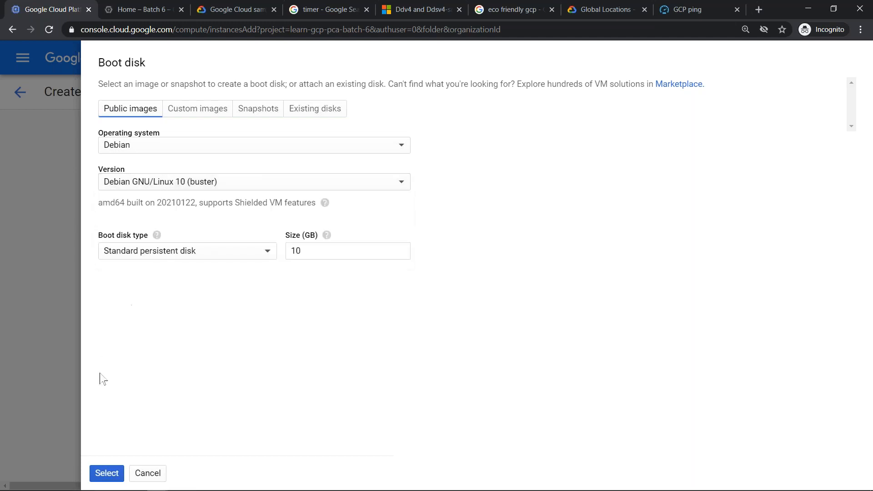
pyautogui.click(102, 473)
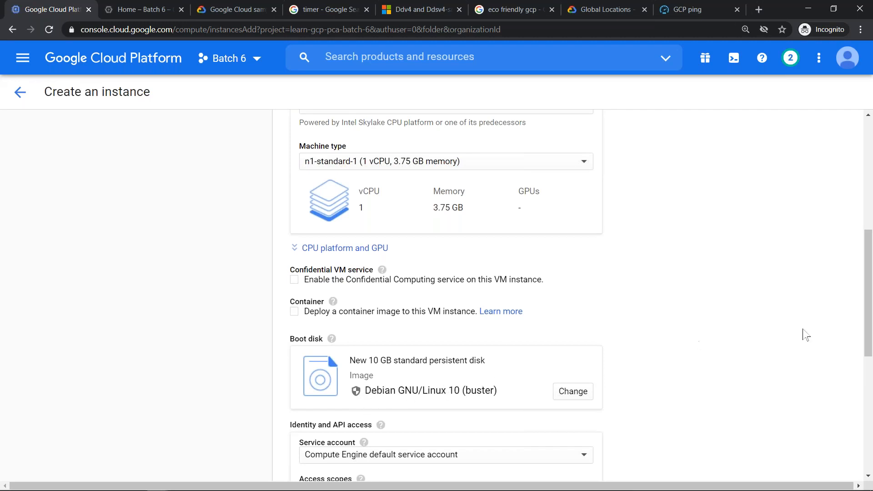
# - Search the web for "shielded VM gcp" in a new browser tab and open Google Cloud's Shielded VMs product page
pyautogui.moveTo(868, 283)
pyautogui.mouseDown()
pyautogui.moveTo(871, 308)
pyautogui.moveTo(869, 299)
pyautogui.mouseUp()
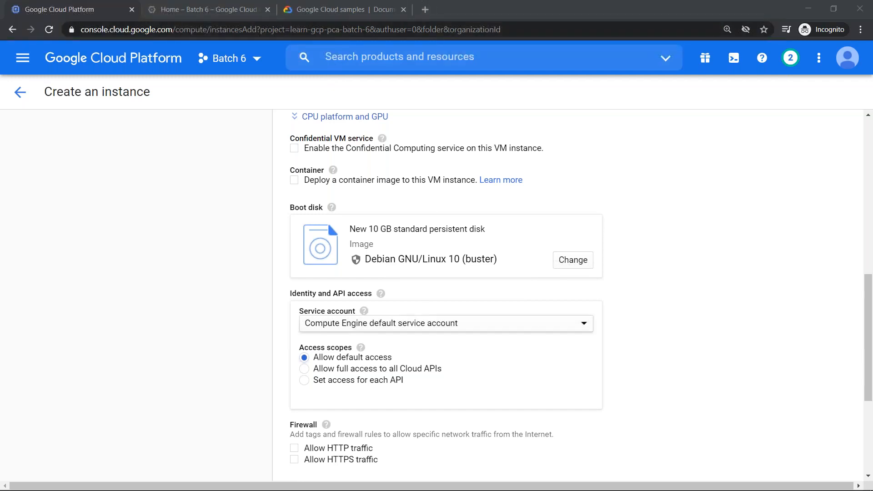
pyautogui.click(425, 10)
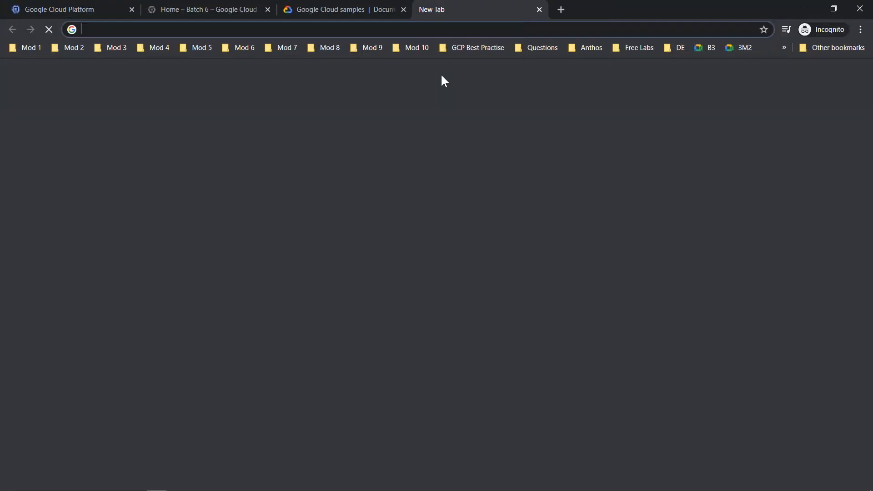
pyautogui.write('sheidl;')
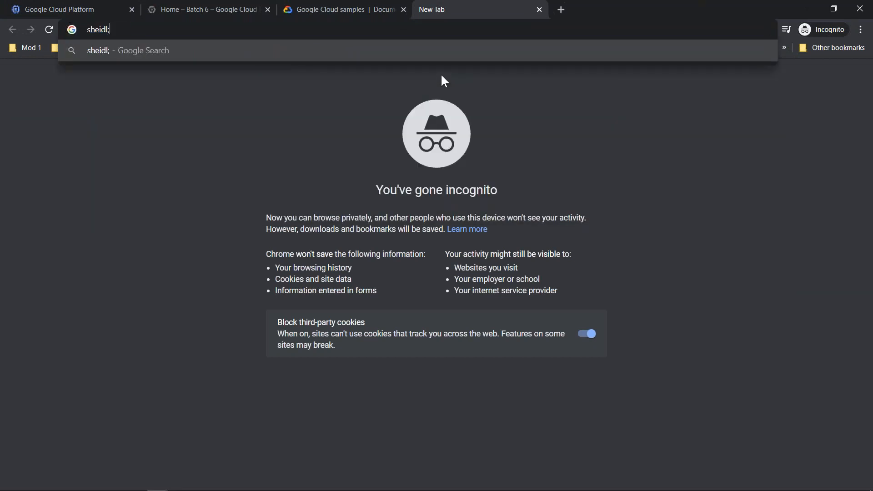
pyautogui.press('BackSpace')
pyautogui.press('BackSpace')
pyautogui.press('BackSpace')
pyautogui.press('BackSpace')
pyautogui.press('BackSpace')
pyautogui.write('iedl')
pyautogui.press('BackSpace')
pyautogui.press('BackSpace')
pyautogui.write('l')
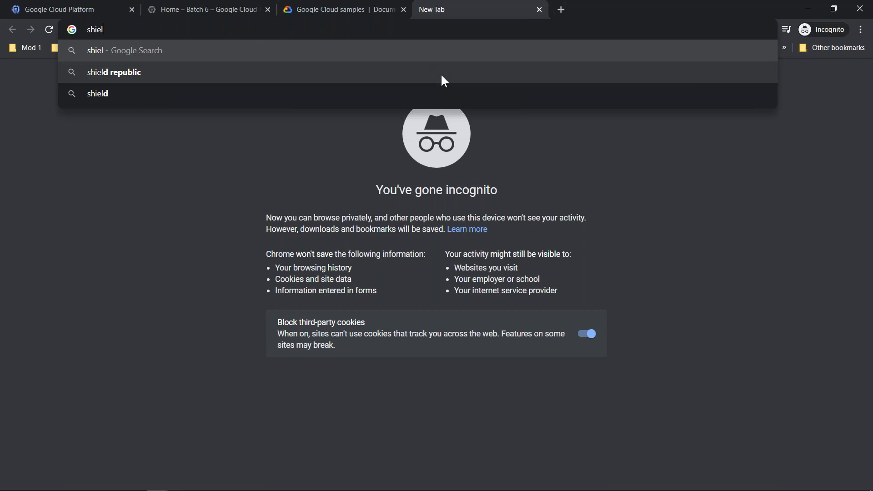
pyautogui.write('ded VM gcp')
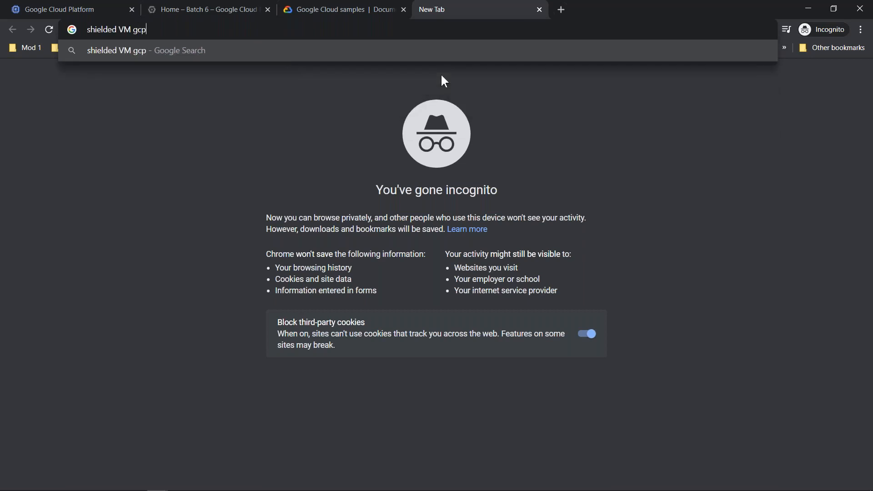
pyautogui.press('Return')
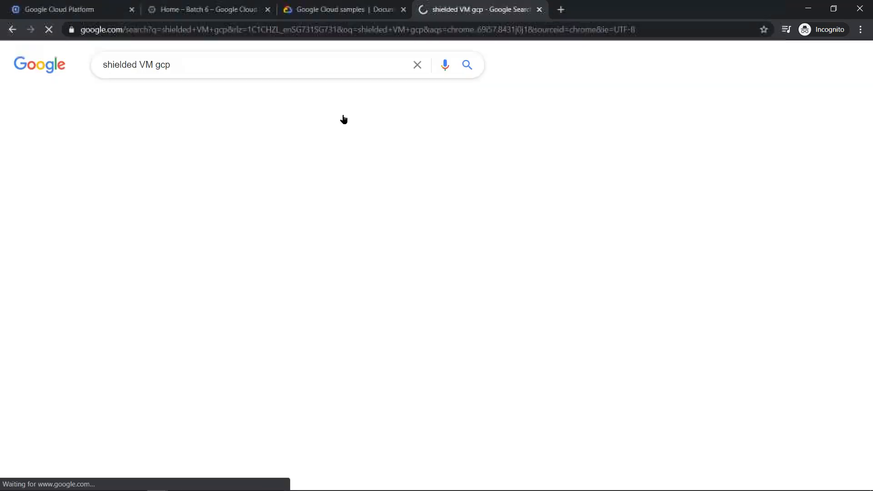
pyautogui.click(195, 163)
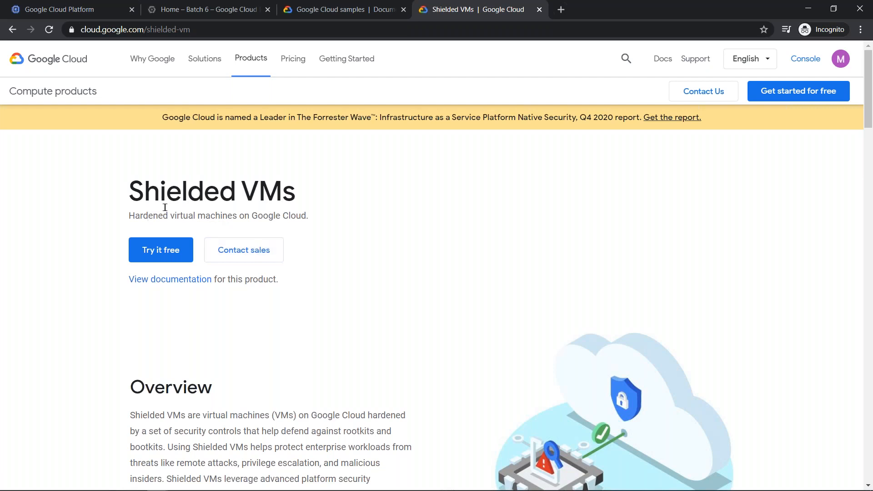
# - Search the web for "gcp cloud architect case studies" in a new browser tab and open the Dress4Win sample case study
pyautogui.hotkey('ctrl', 't')
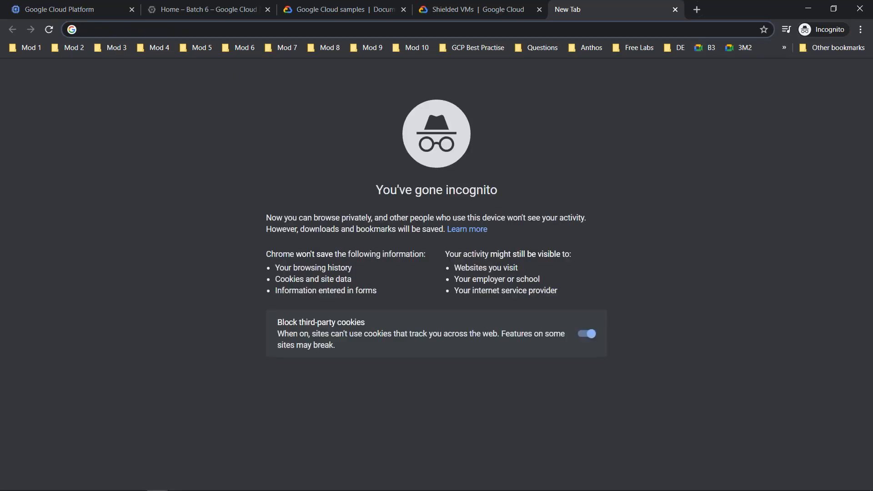
pyautogui.write('gcp ')
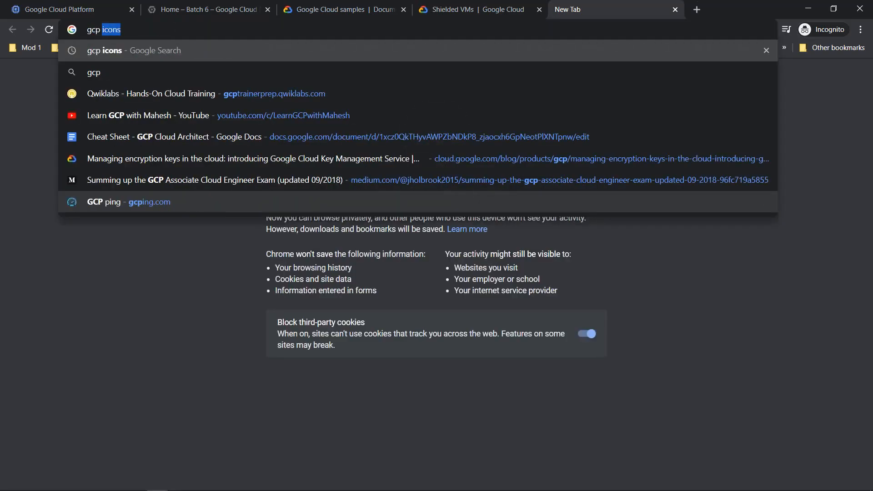
pyautogui.write('alouc')
pyautogui.press('BackSpace')
pyautogui.press('BackSpace')
pyautogui.press('BackSpace')
pyautogui.press('BackSpace')
pyautogui.press('BackSpace')
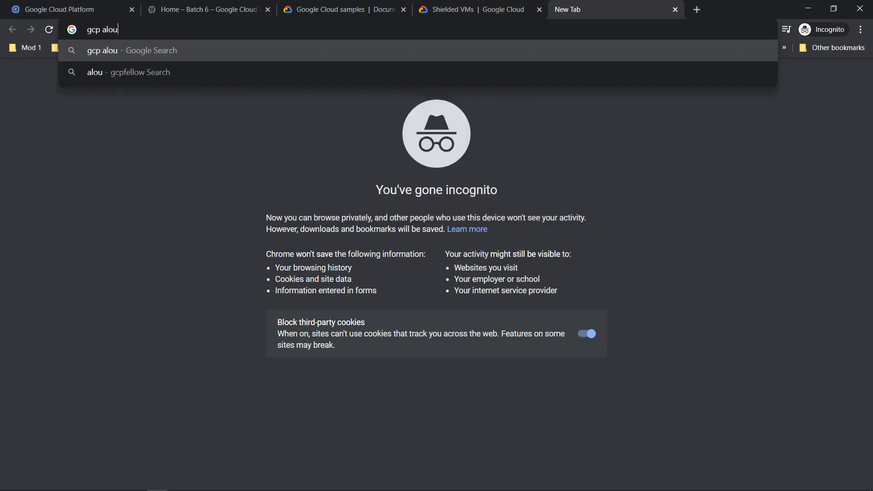
pyautogui.write('cloud')
pyautogui.press('Down')
pyautogui.press('Return')
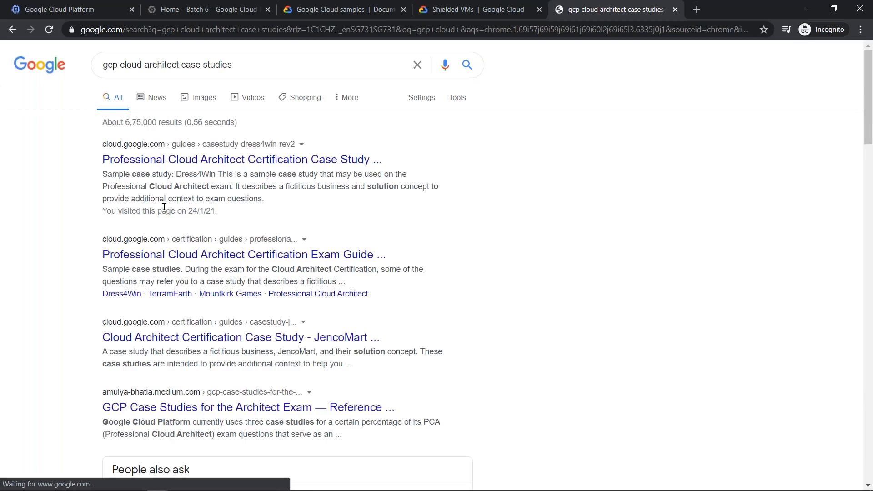
pyautogui.click(214, 160)
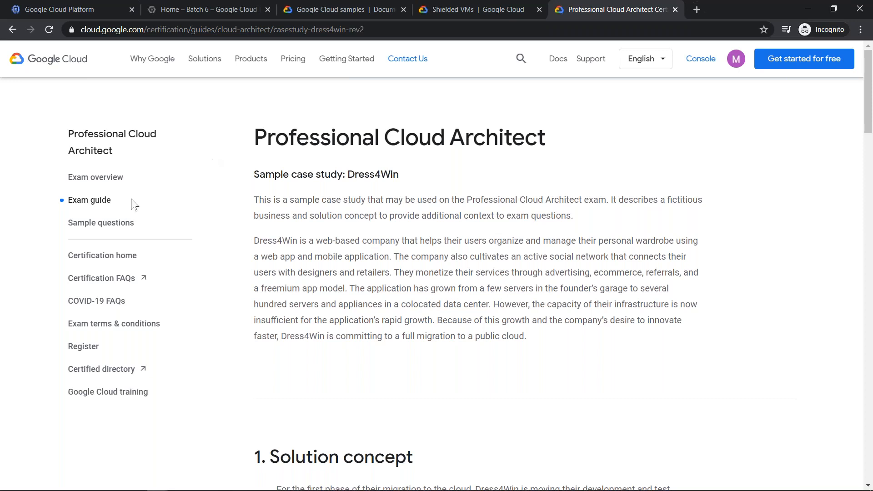
# - Go to the Professional Cloud Architect exam guide and open its Mountkirk Games case study in a separate browser tab
pyautogui.click(92, 204)
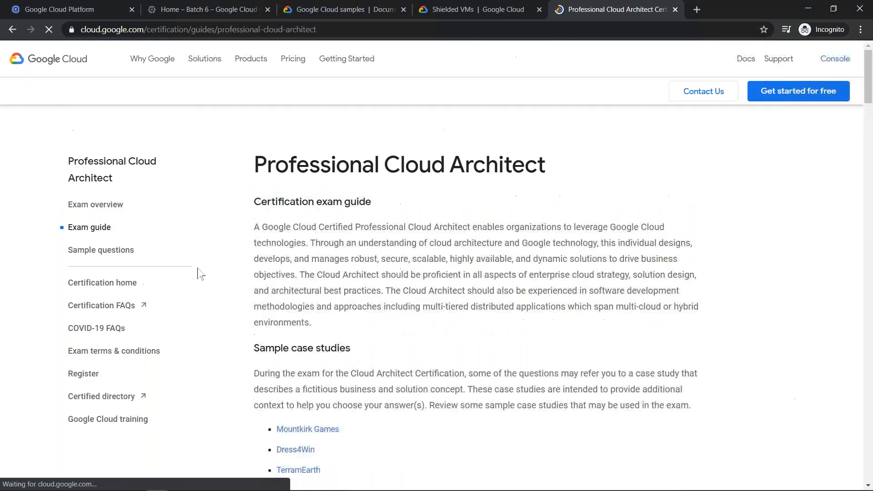
pyautogui.scroll(-7, 386, 289)
pyautogui.scroll(7, 405, 289)
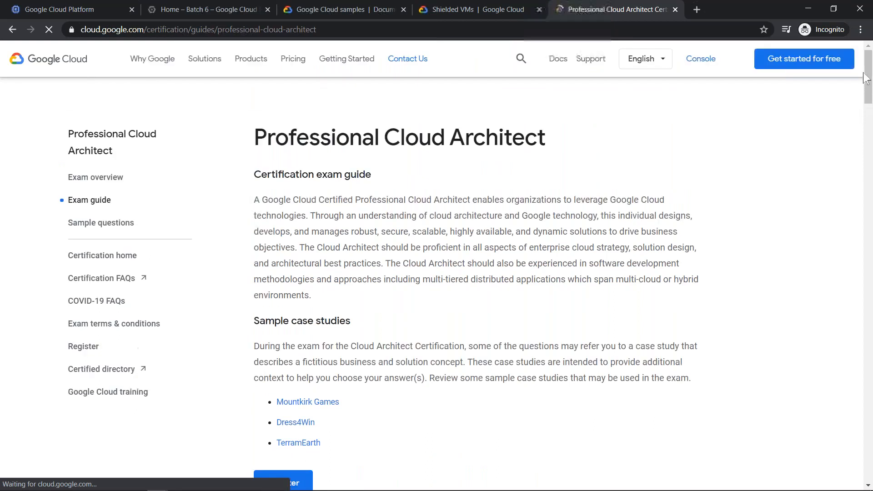
pyautogui.hotkey('ctrl', 'a')
pyautogui.click(735, 181)
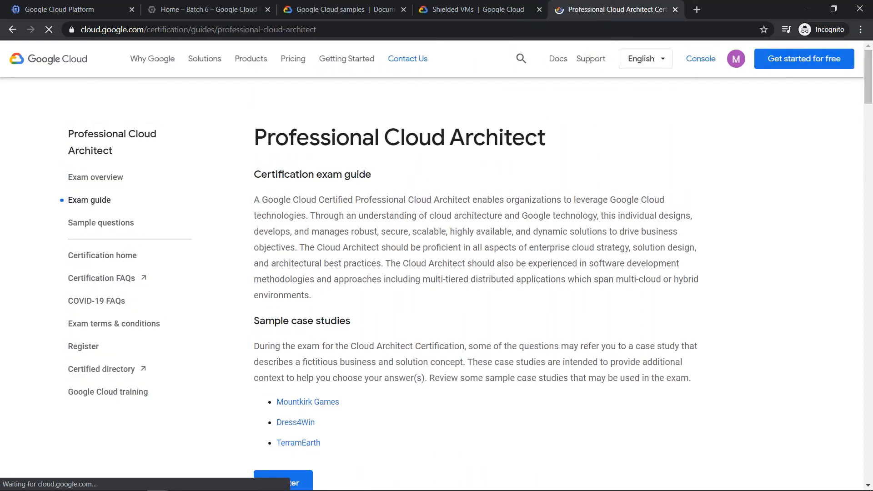
pyautogui.scroll(-5, 842, 117)
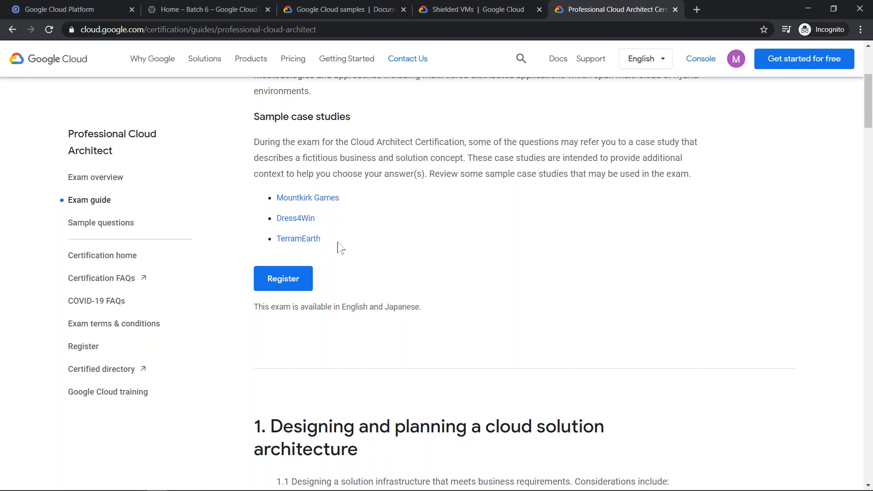
pyautogui.rightClick(323, 201)
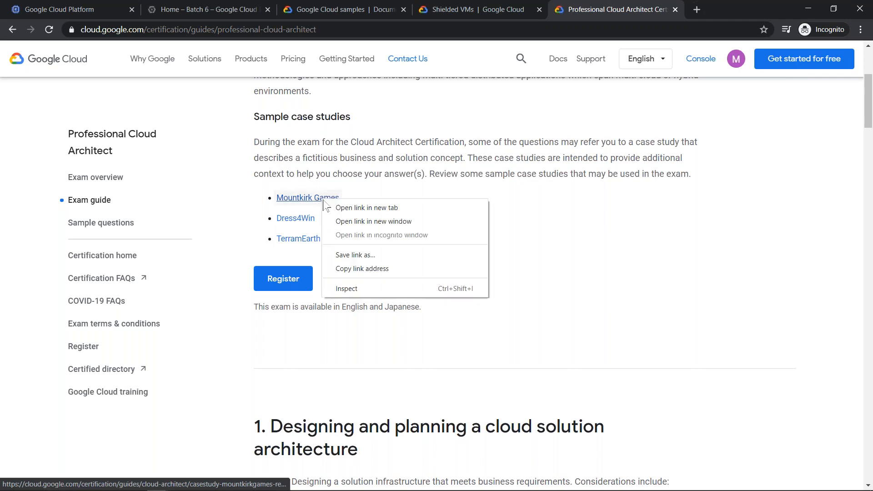
pyautogui.click(337, 210)
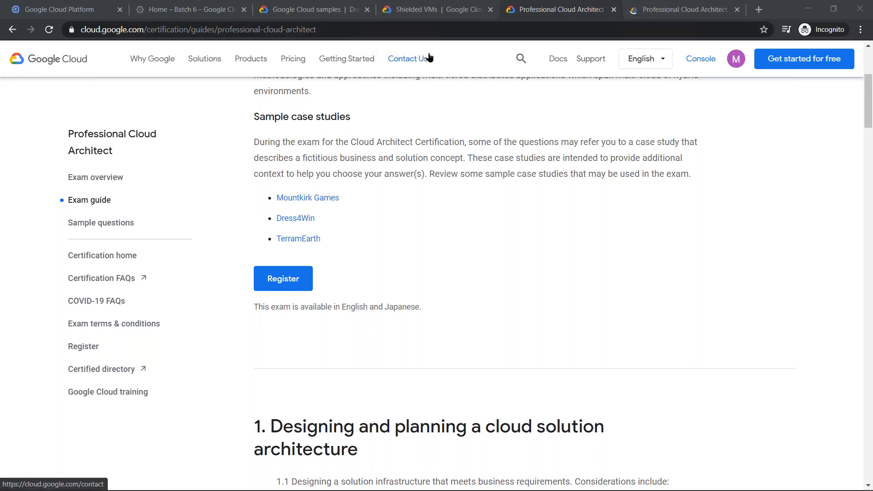
pyautogui.click(679, 5)
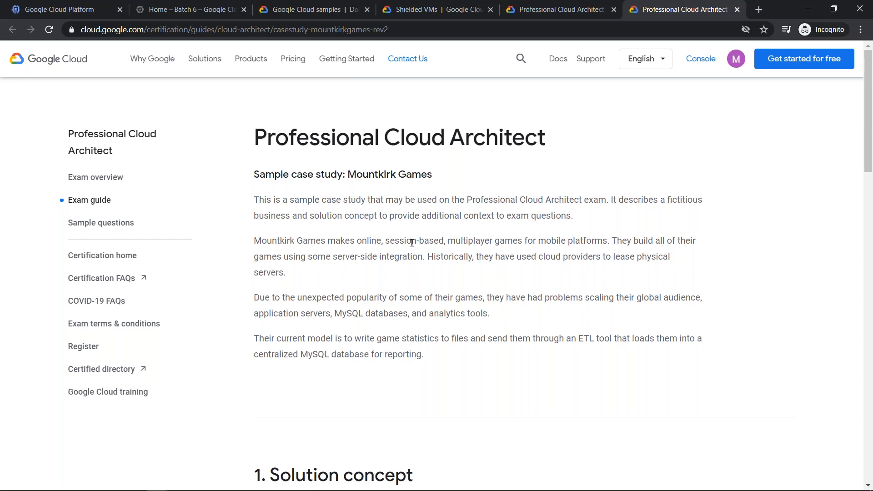
# - Find "hard" within the Mountkirk Games case study and highlight the word "hardened" in the Linux distro requirement
pyautogui.hotkey('ctrl', 'f')
pyautogui.write('hard')
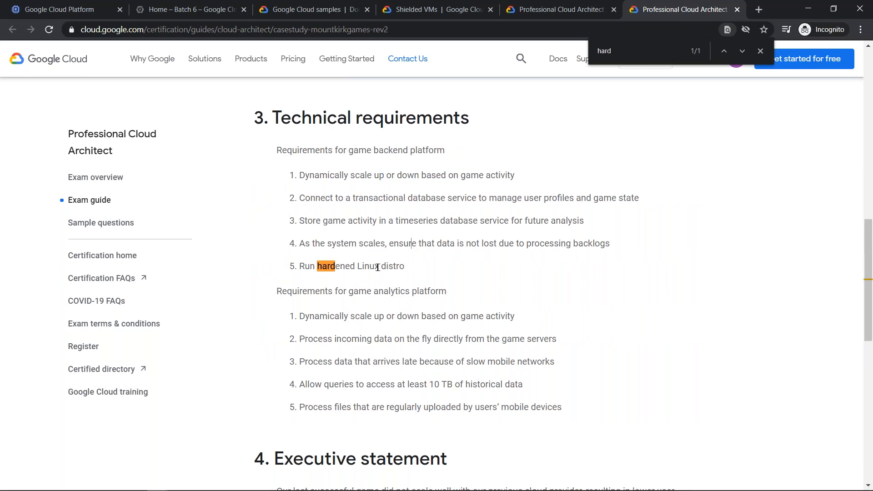
pyautogui.click(760, 51)
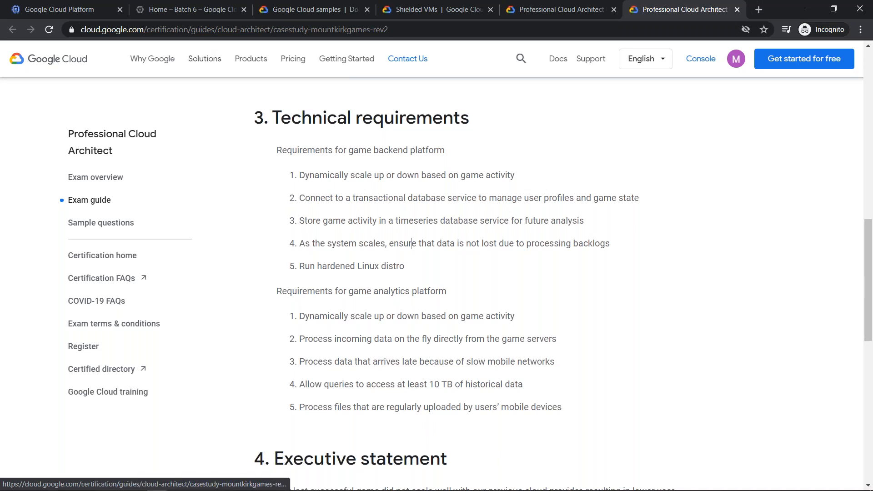
pyautogui.click(331, 266)
pyautogui.doubleClick(331, 266)
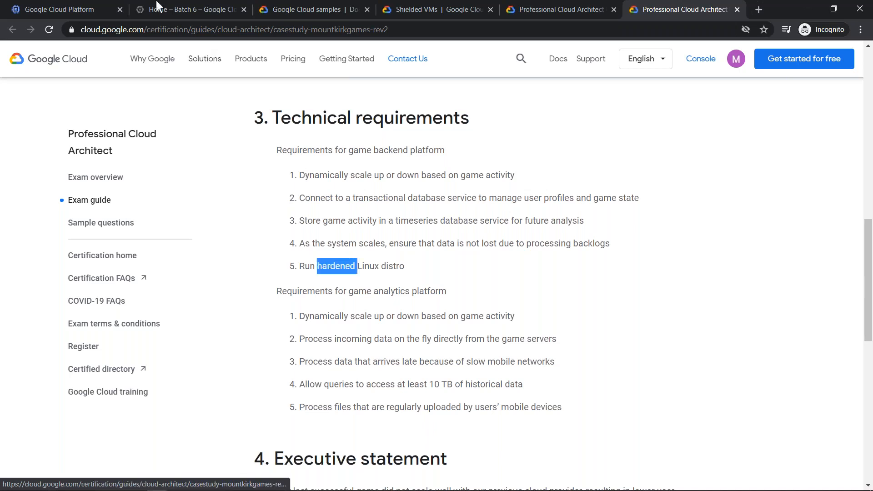
# - Check the boot disk image on the VM creation form, then open the Professional Cloud Architect exam overview from the case study tab
pyautogui.click(59, 6)
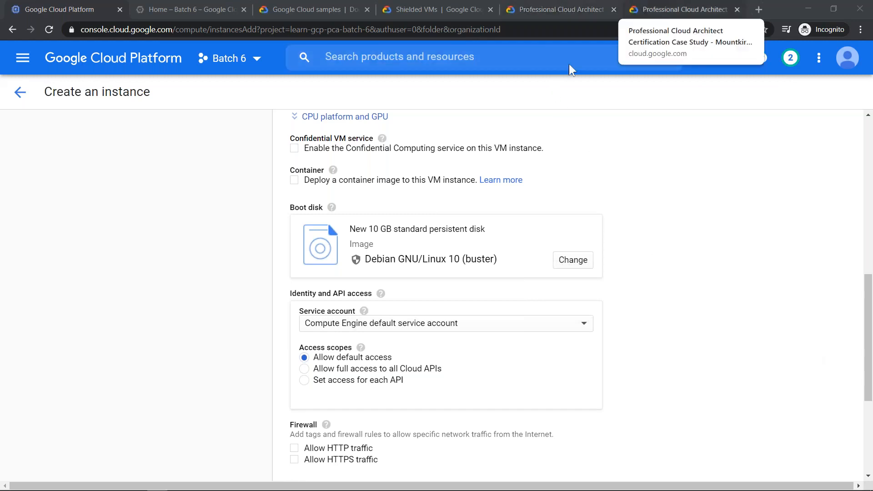
pyautogui.click(645, 9)
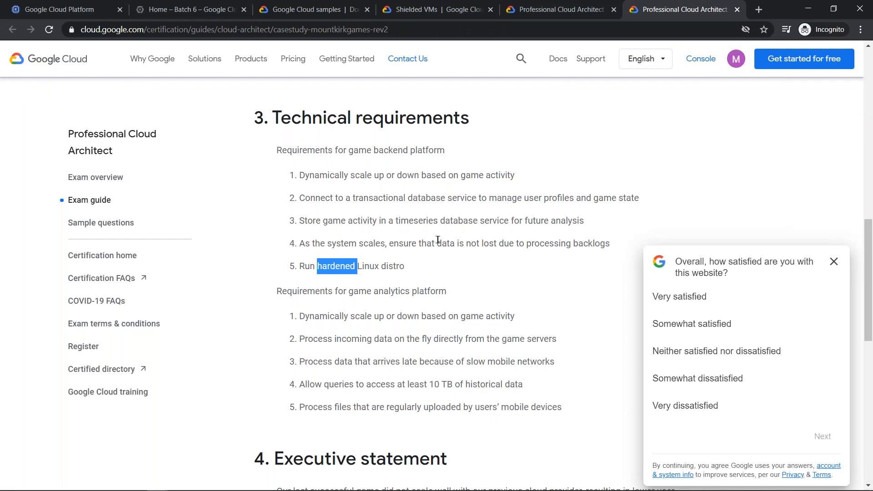
pyautogui.scroll(15, 437, 239)
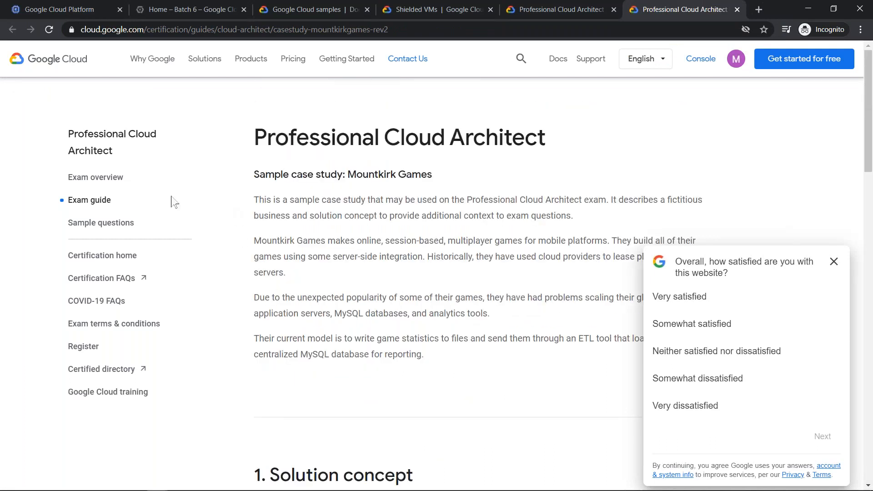
pyautogui.click(102, 181)
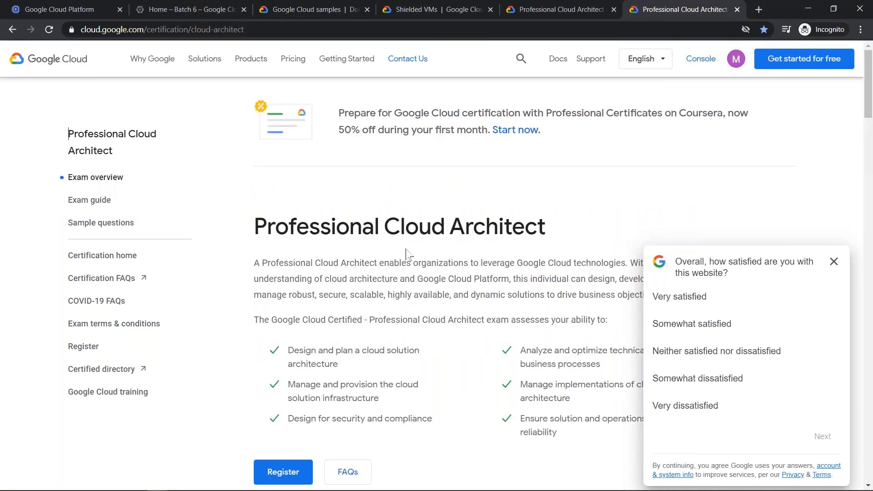
pyautogui.click(92, 202)
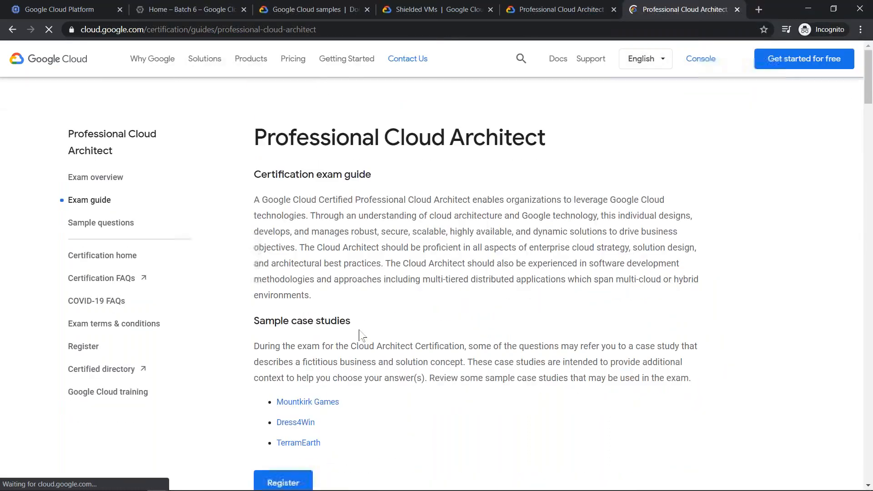
pyautogui.click(86, 179)
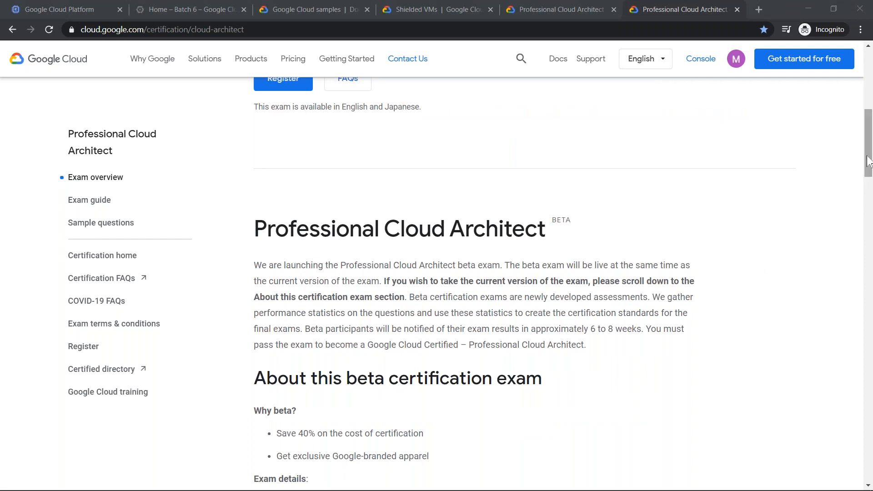
# - Examine the beta certification exam details and the new case studies on the exam overview page, dismissing the satisfaction survey
pyautogui.scroll(6, 868, 135)
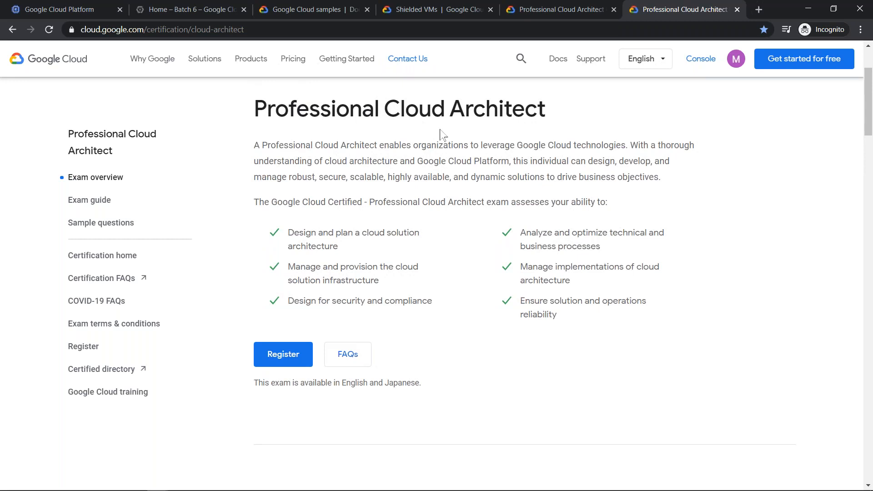
pyautogui.scroll(-8, 860, 150)
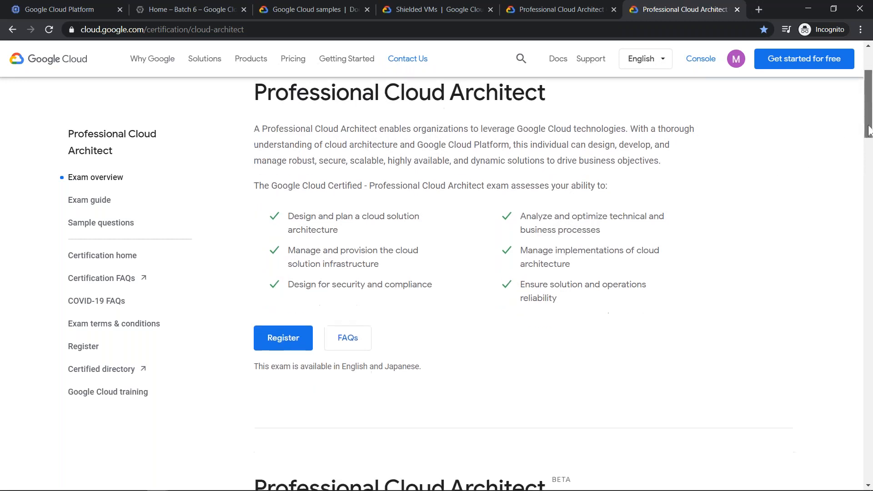
pyautogui.moveTo(859, 156); pyautogui.dragTo(858, 154)
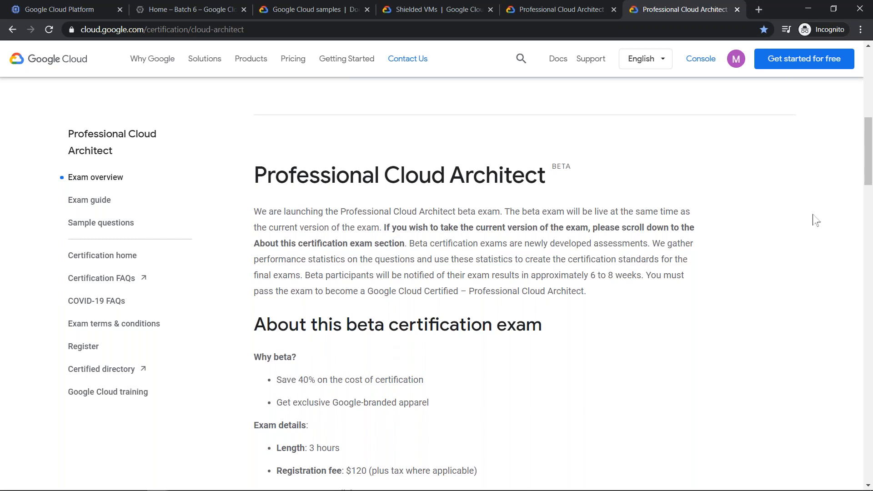
pyautogui.scroll(-4, 866, 155)
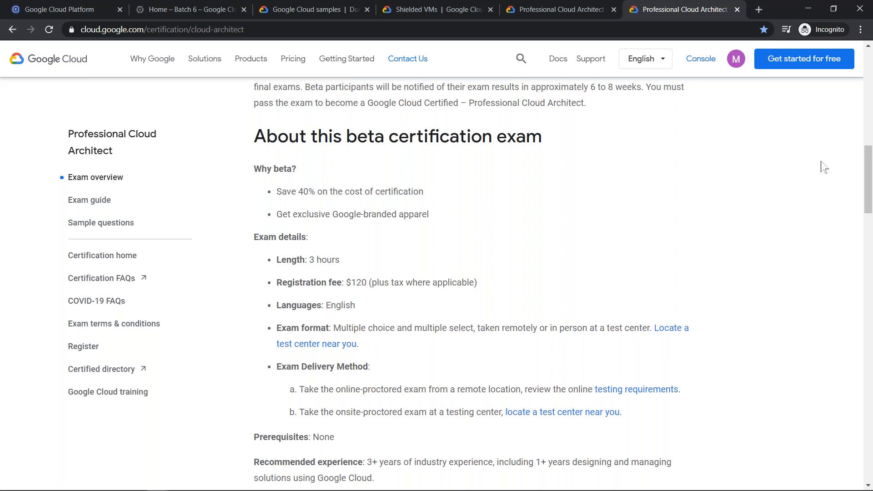
pyautogui.moveTo(869, 191); pyautogui.dragTo(869, 167)
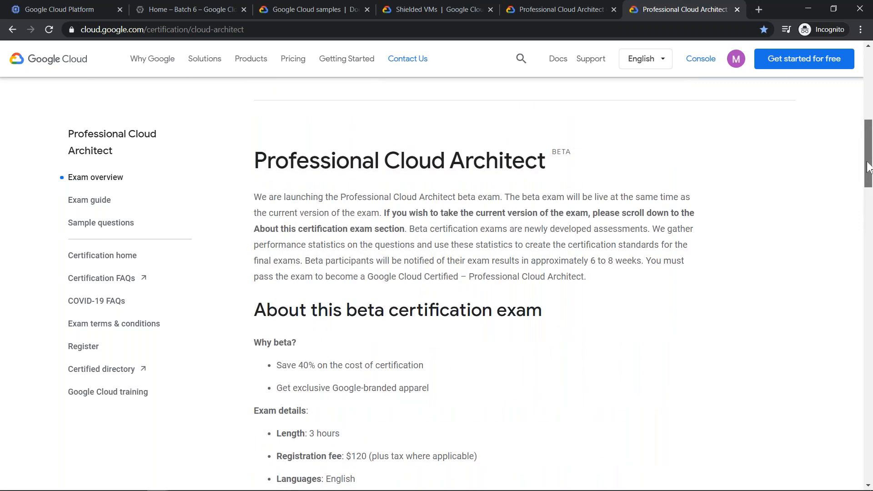
pyautogui.scroll(2, 518, 261)
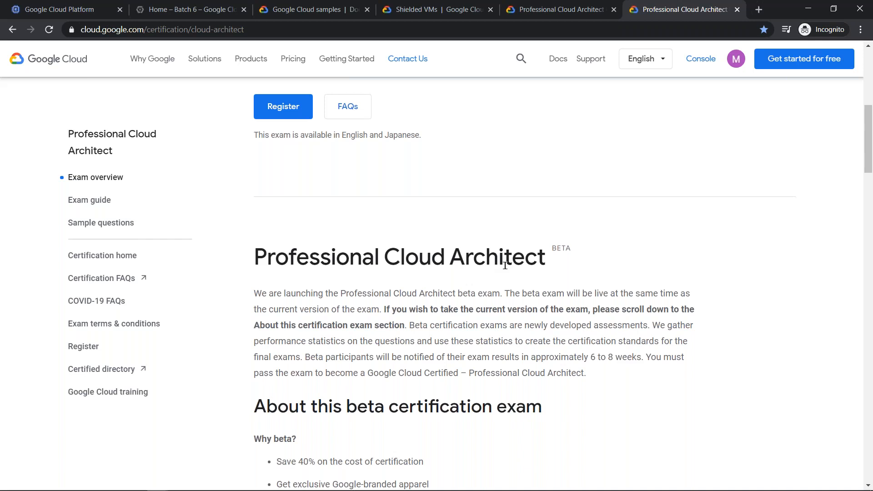
pyautogui.moveTo(866, 135); pyautogui.dragTo(837, 215)
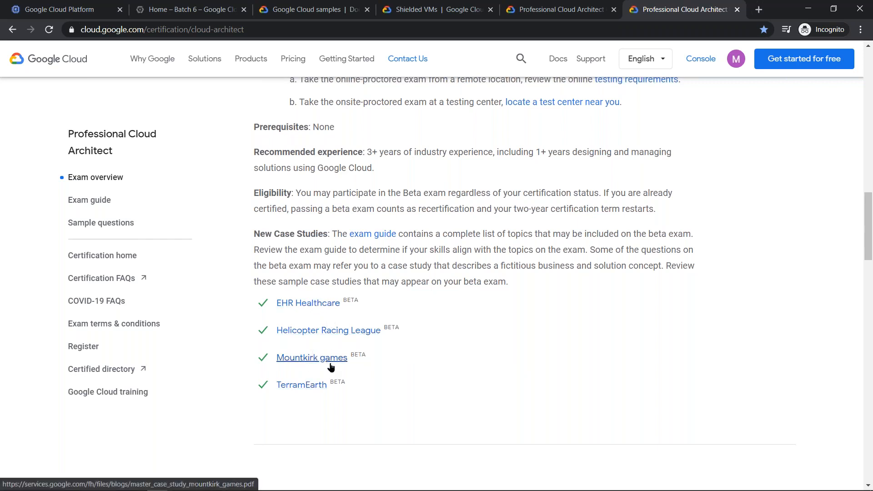
pyautogui.moveTo(866, 244); pyautogui.dragTo(835, 249)
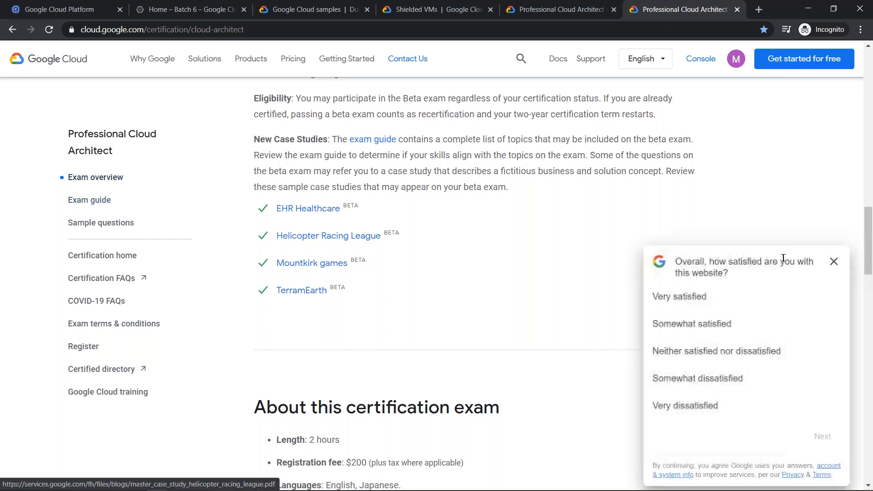
pyautogui.click(833, 262)
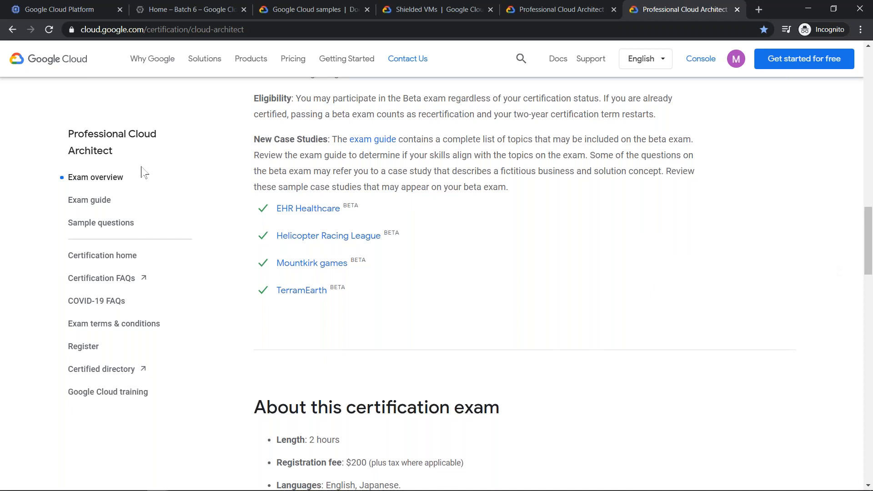
# - Open the exam guide and review the sample case studies for the current Professional Cloud Architect exam
pyautogui.click(97, 200)
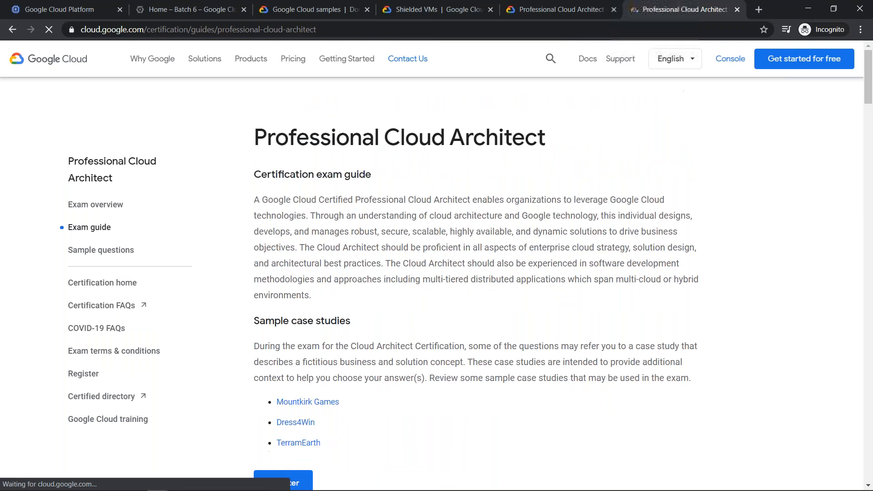
pyautogui.scroll(-3, 314, 293)
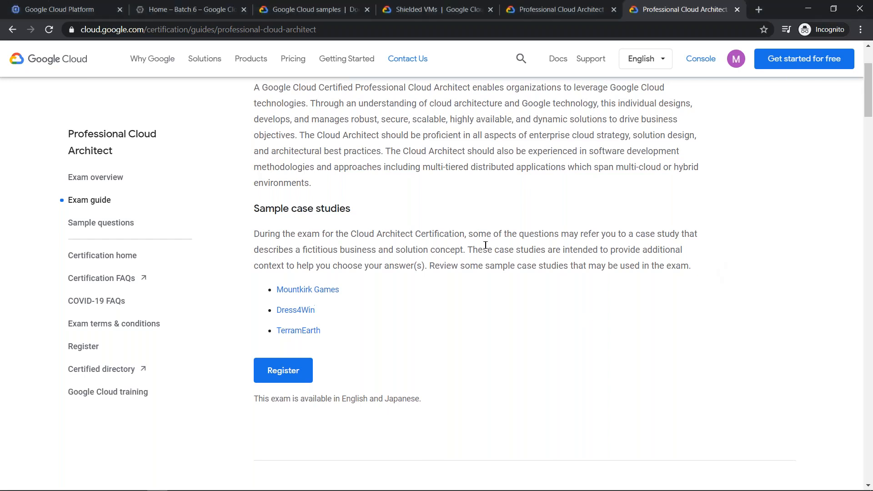
pyautogui.scroll(3, 485, 244)
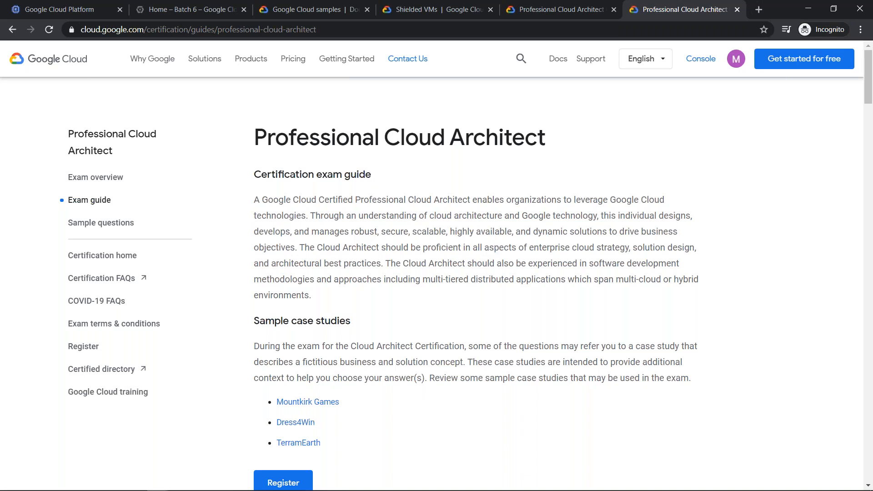
# - Return to the exam overview and review the section about the beta certification exam
pyautogui.click(112, 181)
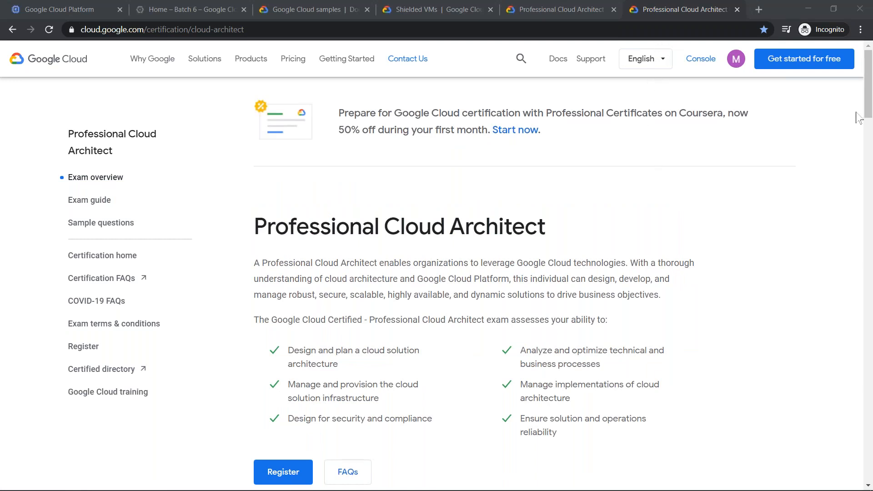
pyautogui.moveTo(868, 73); pyautogui.dragTo(870, 163)
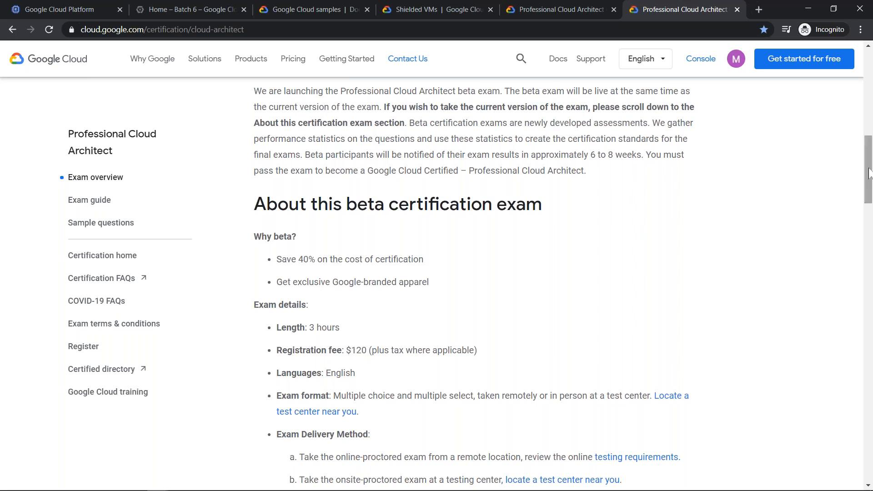
# - Review the Professional Cloud Architect introduction and the beta exam announcement on the exam overview page
pyautogui.moveTo(869, 157); pyautogui.dragTo(870, 137)
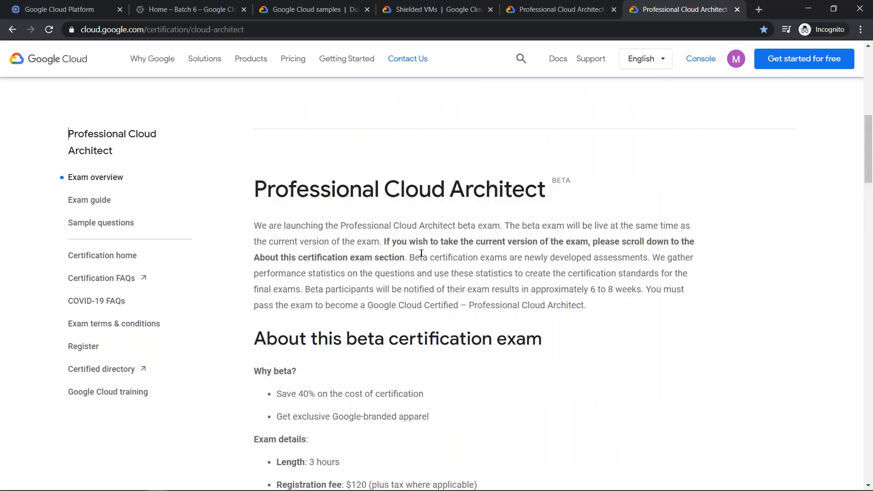
pyautogui.scroll(9, 786, 182)
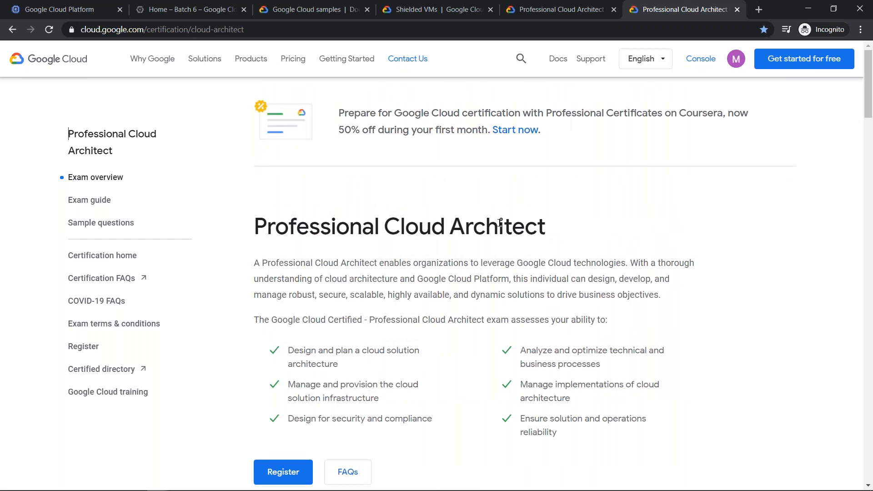
pyautogui.moveTo(869, 89); pyautogui.dragTo(865, 151)
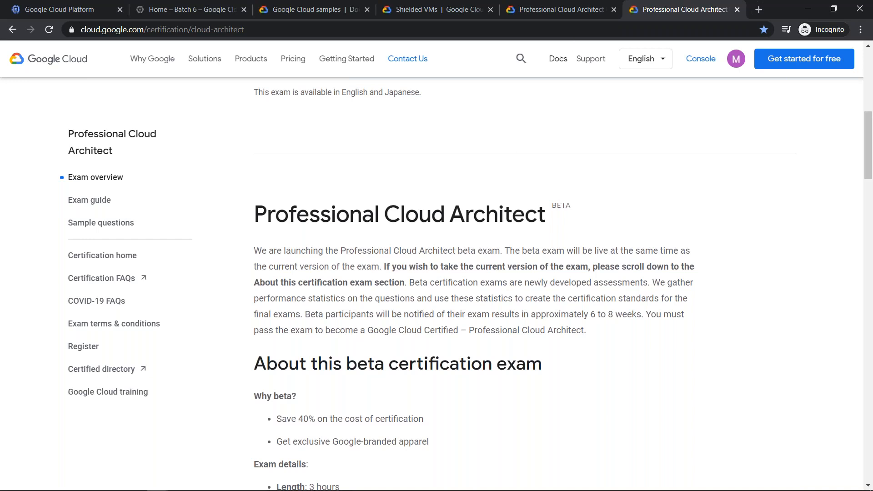
pyautogui.click(299, 168)
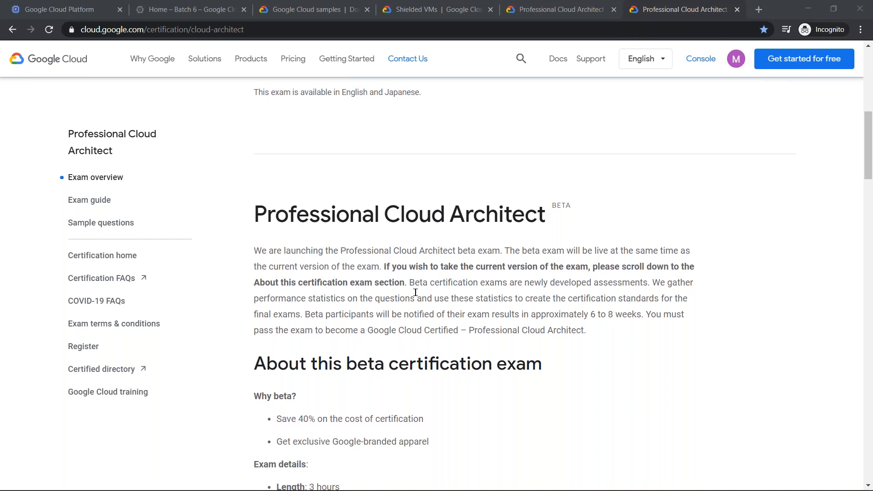
pyautogui.scroll(-9, 415, 293)
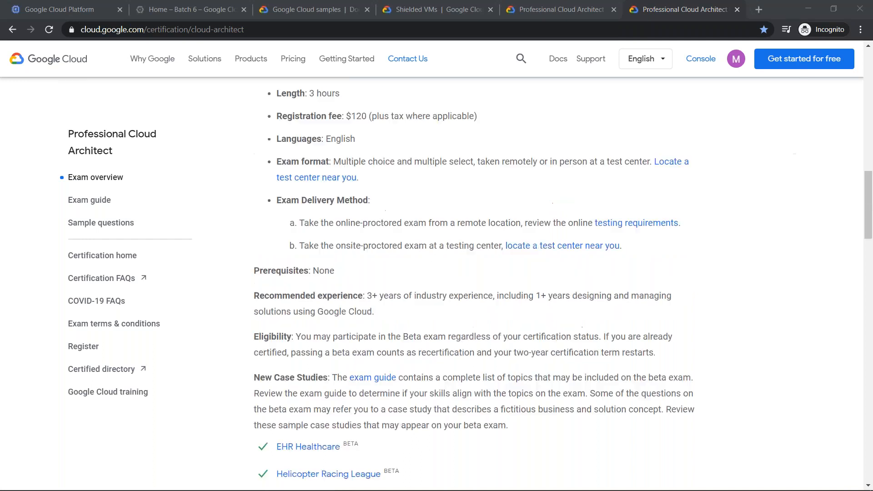
# - Open the exam guide linked in the New Case Studies paragraph, check its sample case studies, and return to the exam overview
pyautogui.click(380, 381)
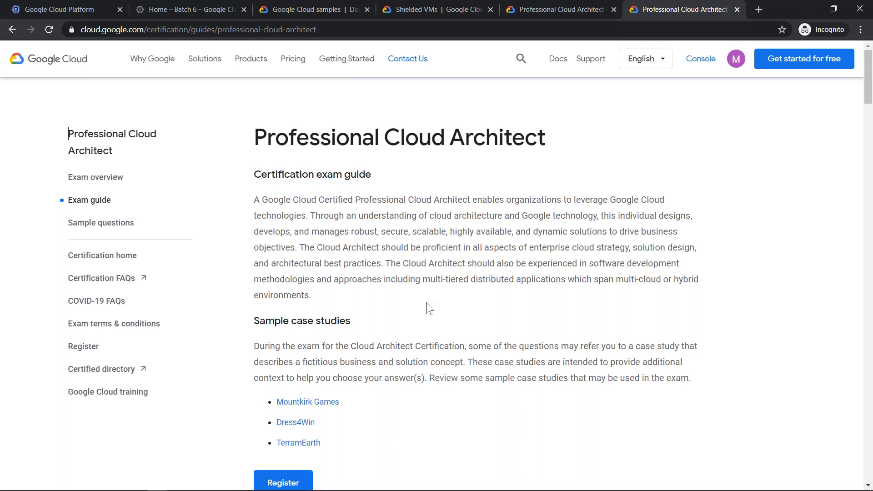
pyautogui.scroll(-9, 409, 293)
pyautogui.click(13, 30)
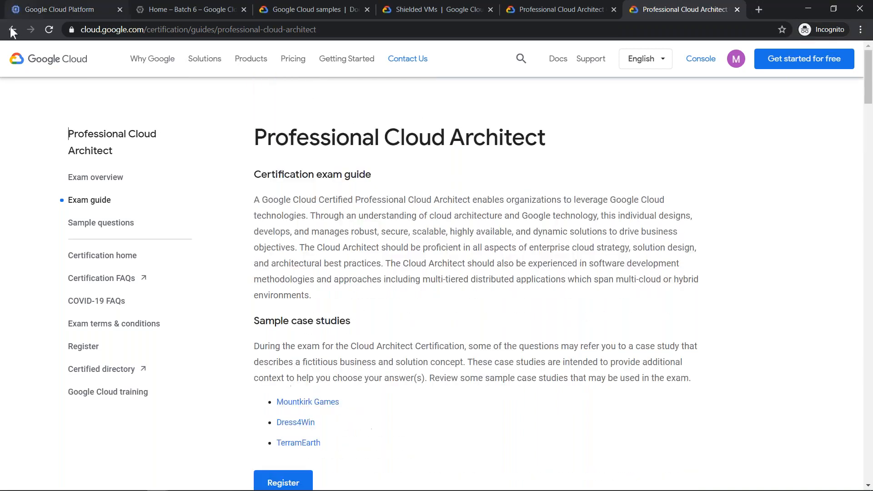
pyautogui.click(13, 30)
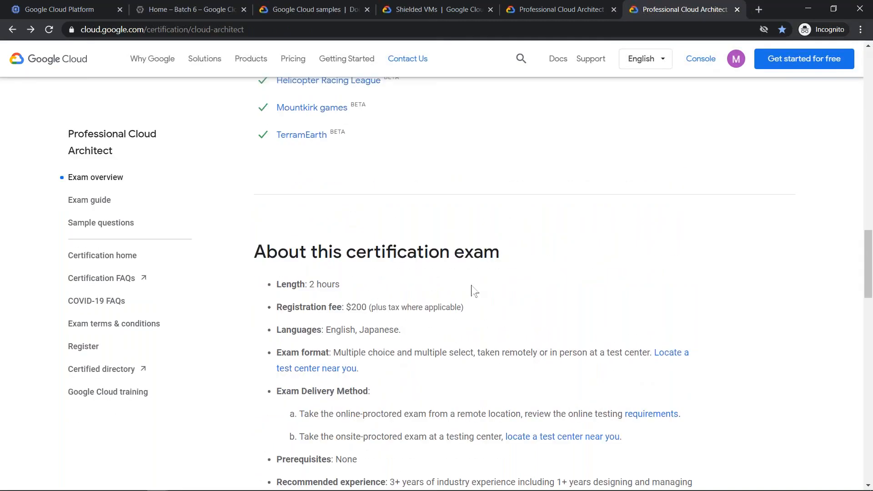
# - Review the beta exam's new case studies and exam details, then switch back to the VM instance creation form
pyautogui.scroll(2, 473, 292)
pyautogui.press('F11')
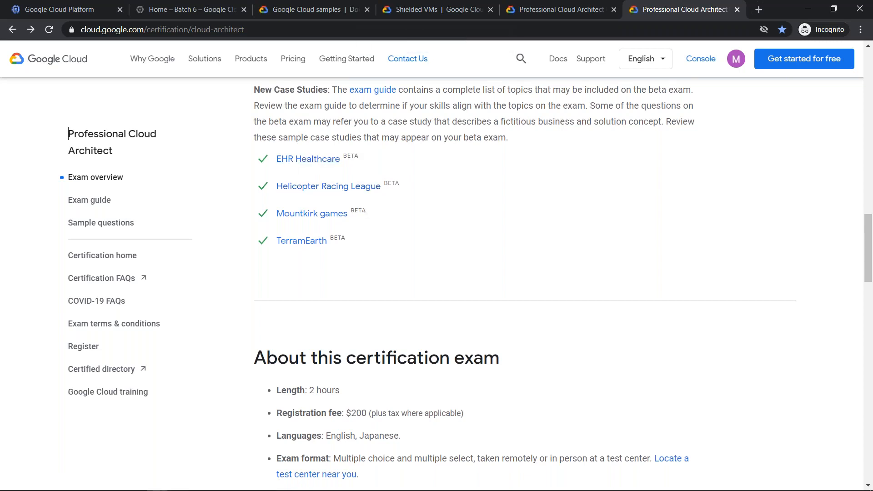
pyautogui.scroll(15, 368, 226)
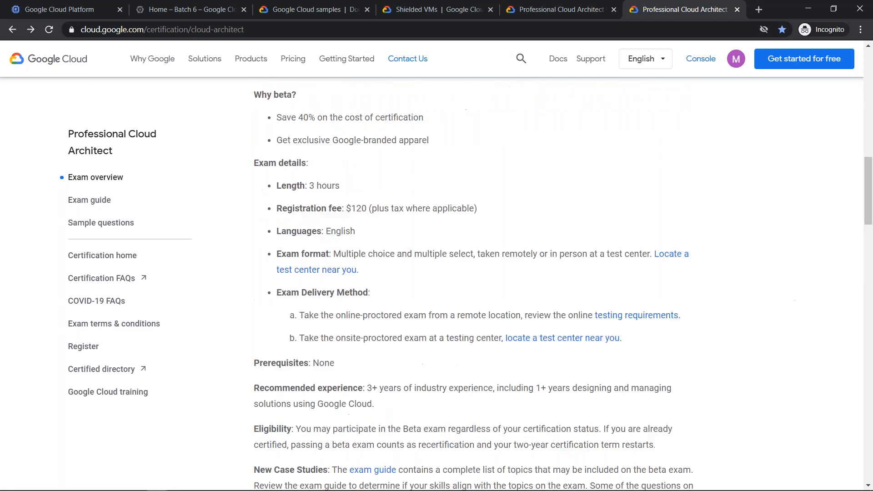
pyautogui.click(62, 7)
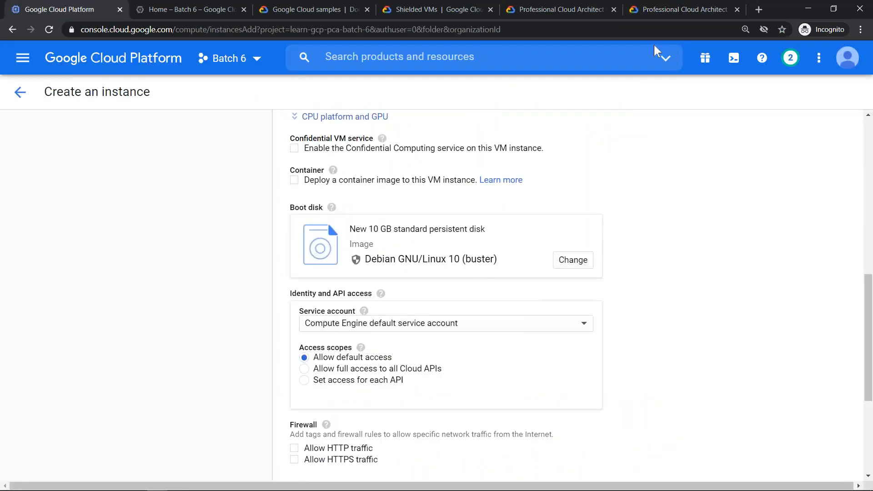
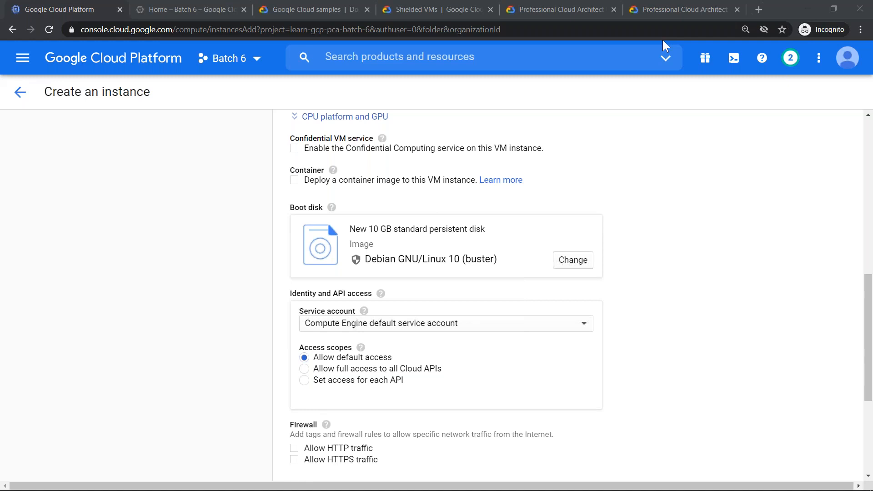
# - Review the available machine series and the N1 machine types, keeping the N1 series and n1-standard-1 selected
pyautogui.click(609, 126)
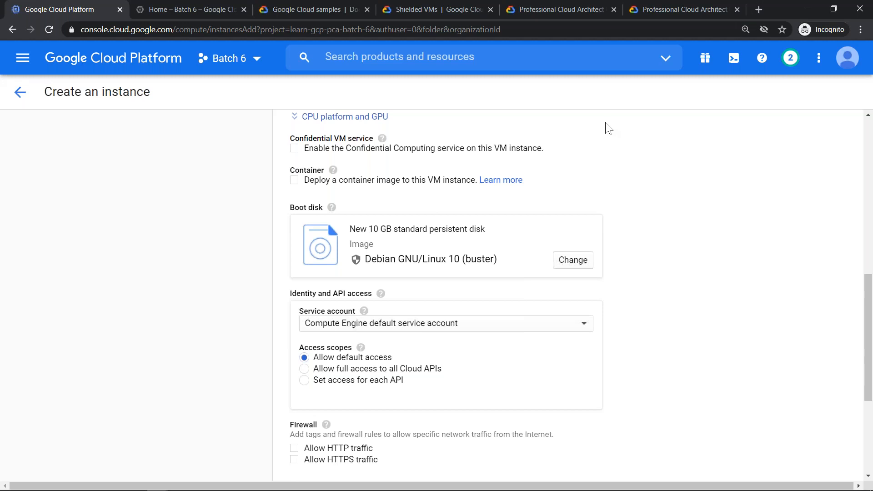
pyautogui.scroll(7, 470, 213)
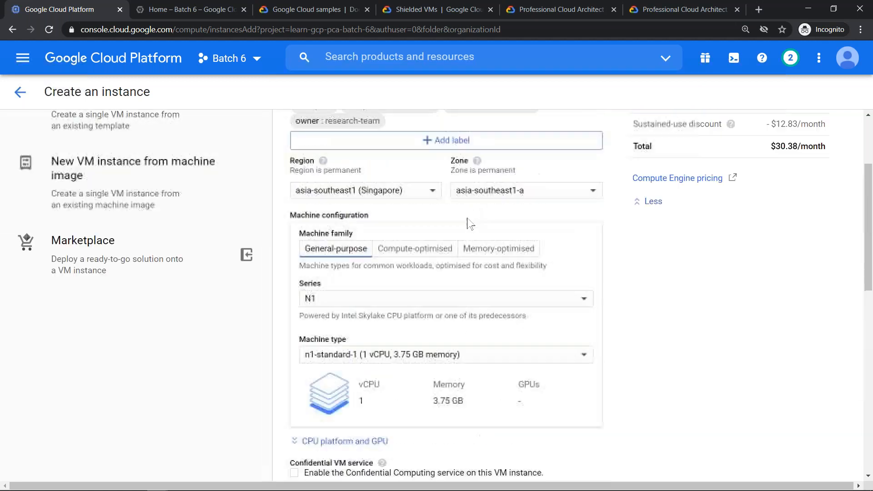
pyautogui.click(421, 303)
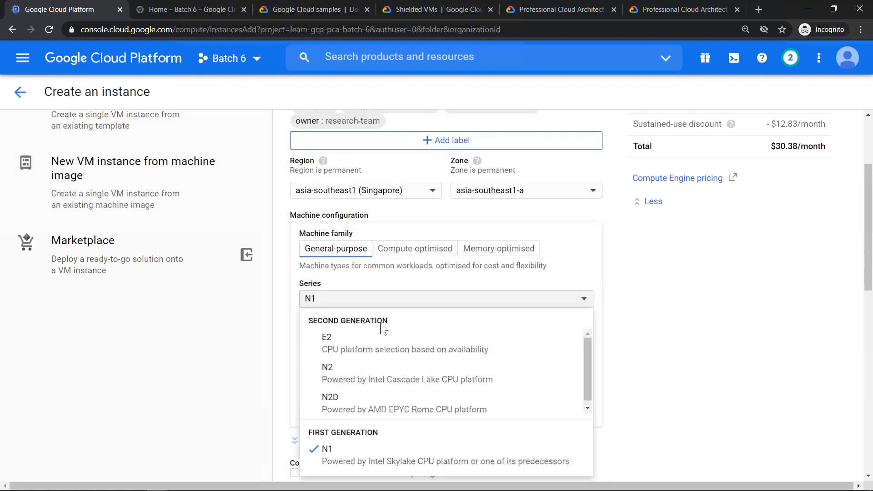
pyautogui.click(392, 455)
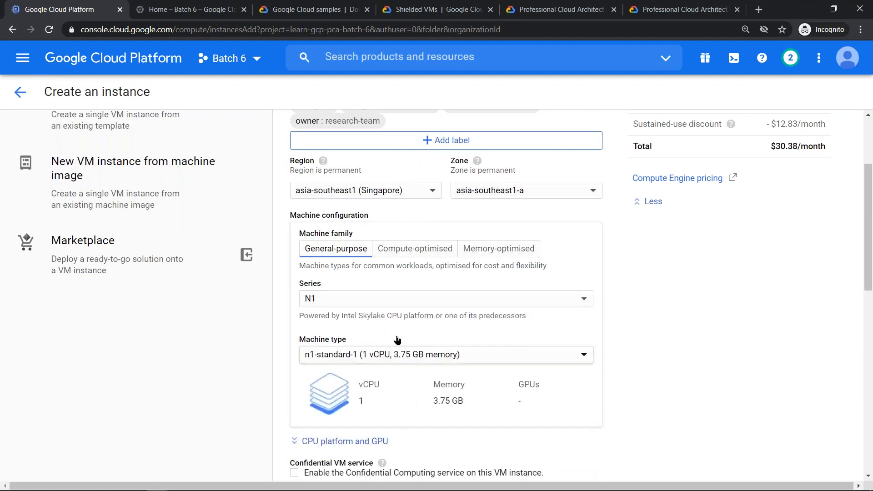
pyautogui.click(396, 352)
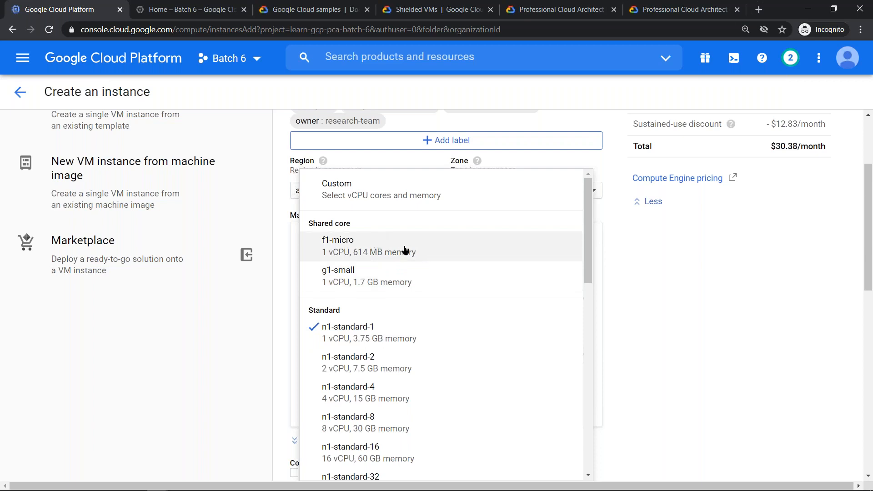
pyautogui.click(626, 302)
# - Try the batch6-iam service account for the instance, then reselect the Compute Engine default service account
pyautogui.scroll(-7, 573, 293)
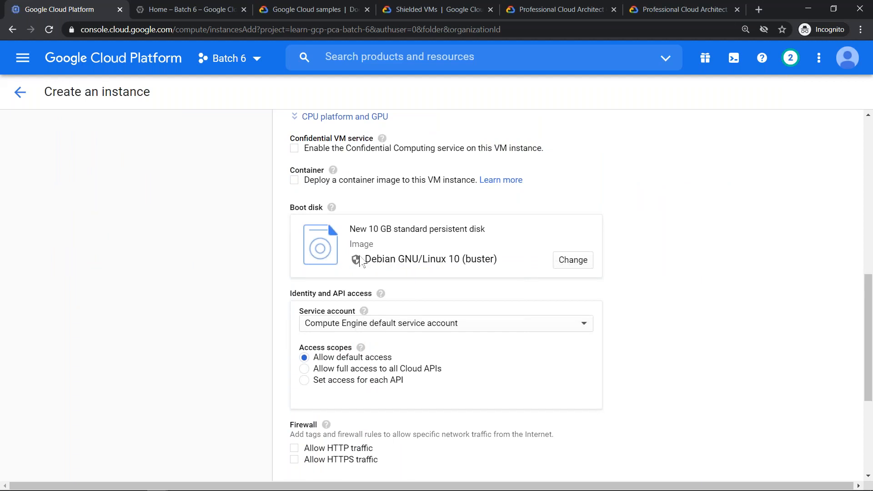
pyautogui.scroll(-2, 361, 262)
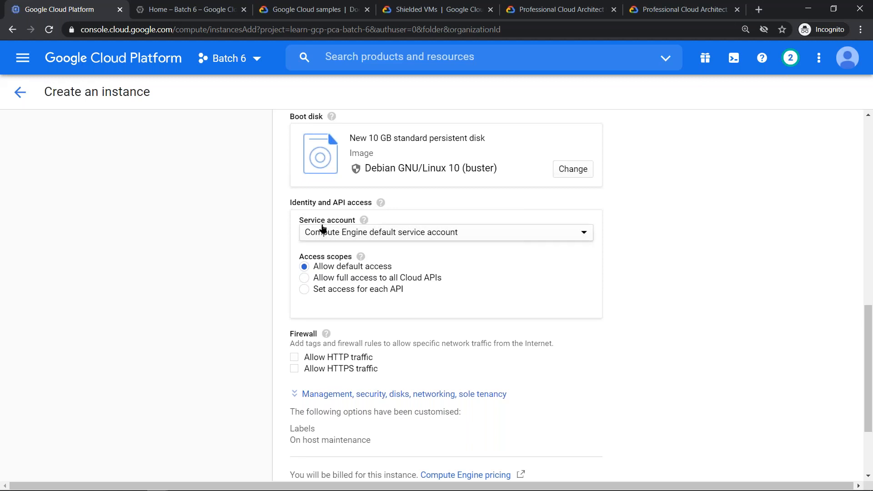
pyautogui.click(582, 235)
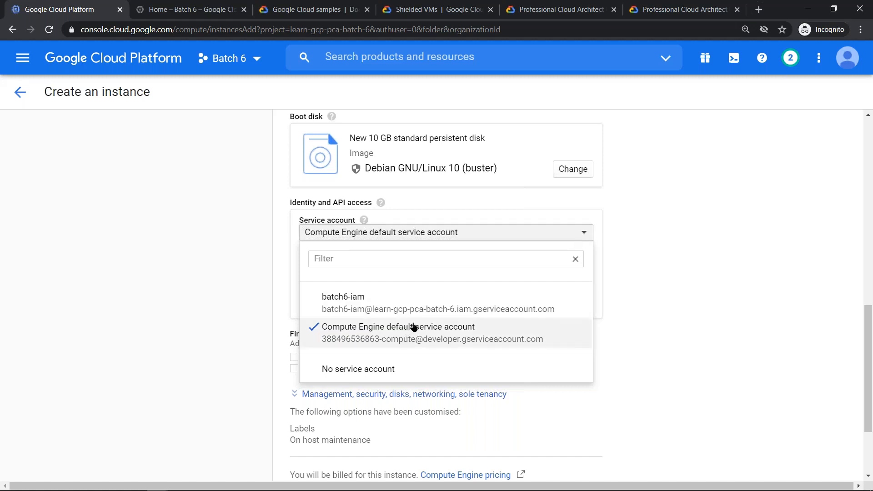
pyautogui.click(437, 298)
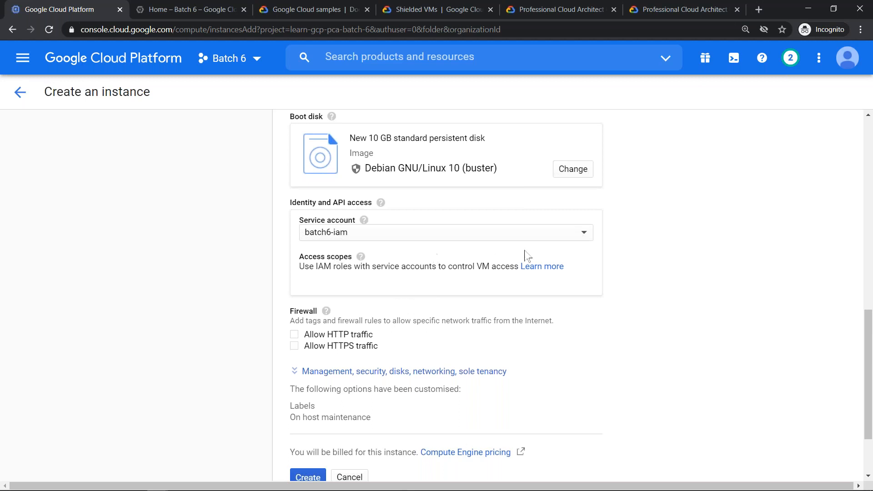
pyautogui.click(500, 238)
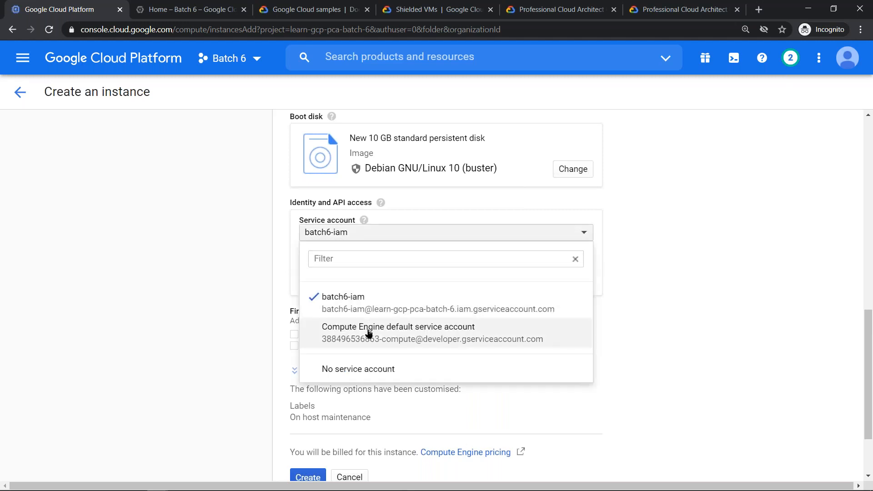
pyautogui.click(369, 333)
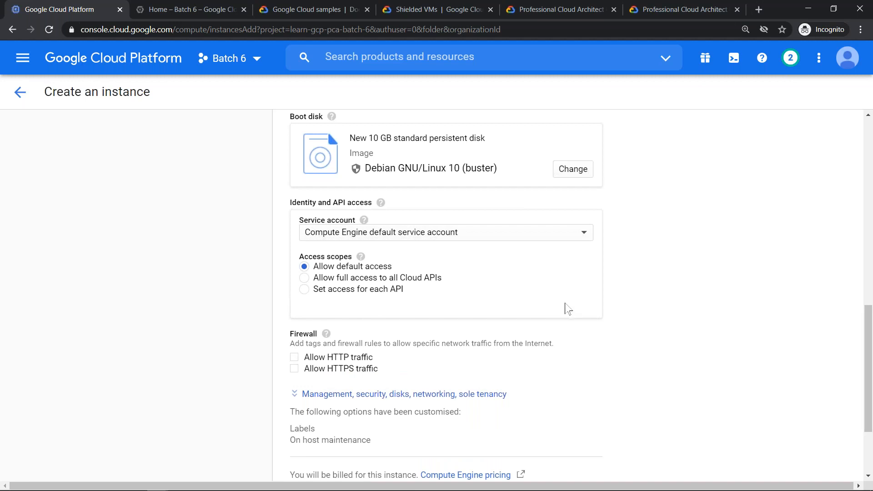
# - Allow HTTP traffic in the instance's firewall settings
pyautogui.scroll(-3, 567, 309)
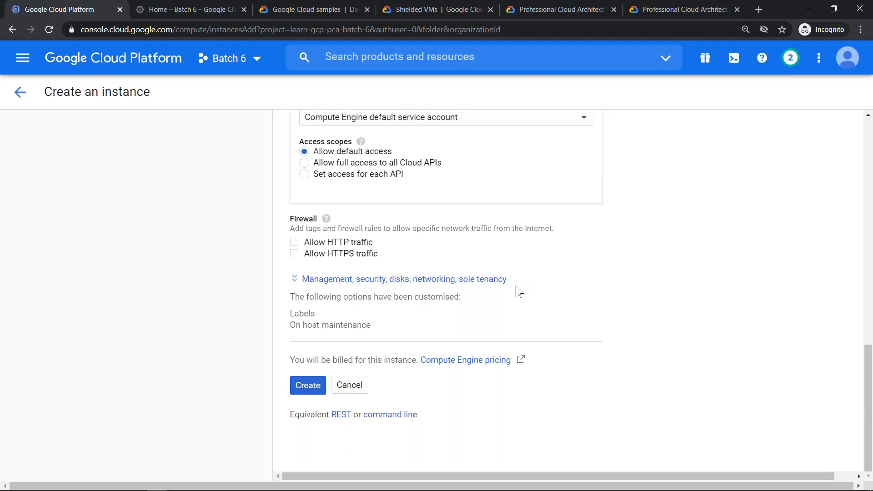
pyautogui.click(296, 242)
pyautogui.click(293, 242)
pyautogui.click(647, 73)
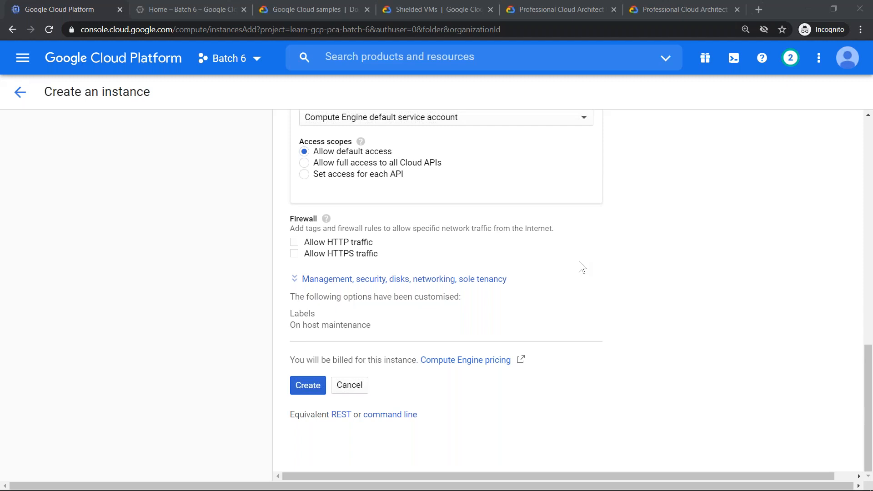
pyautogui.click(295, 242)
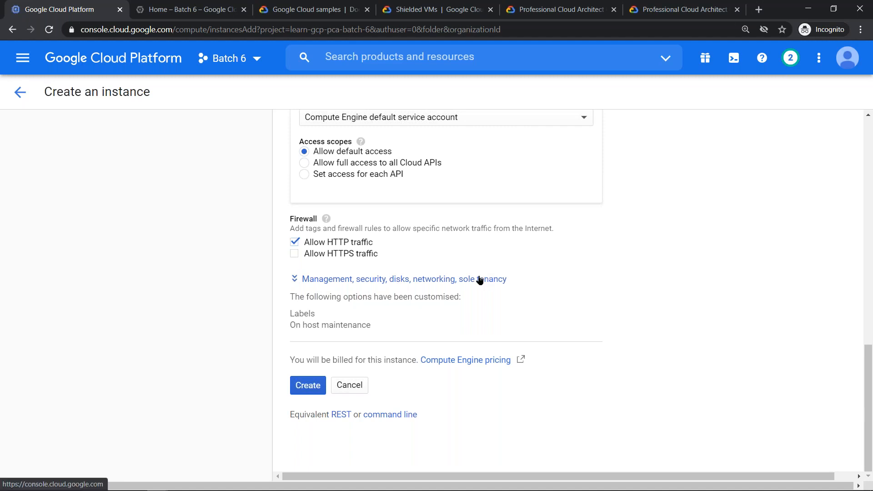
pyautogui.click(323, 279)
pyautogui.scroll(-15, 323, 286)
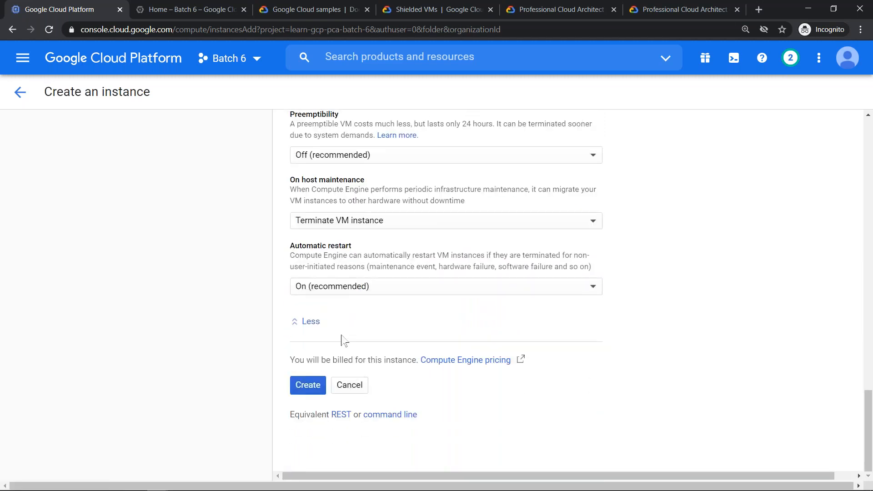
pyautogui.click(296, 325)
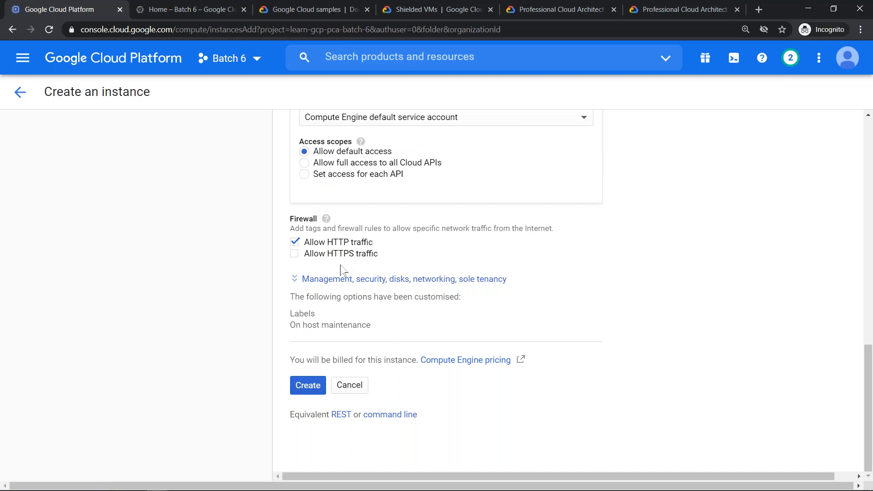
pyautogui.scroll(15, 340, 273)
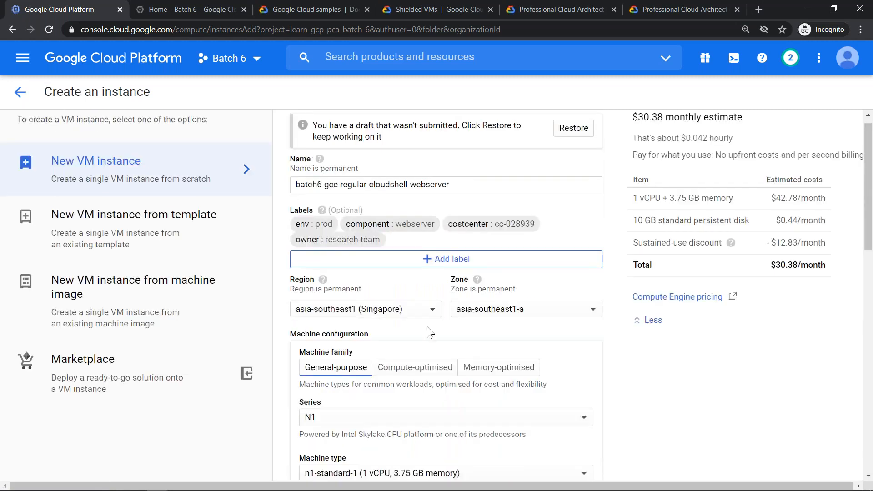
pyautogui.scroll(-15, 427, 331)
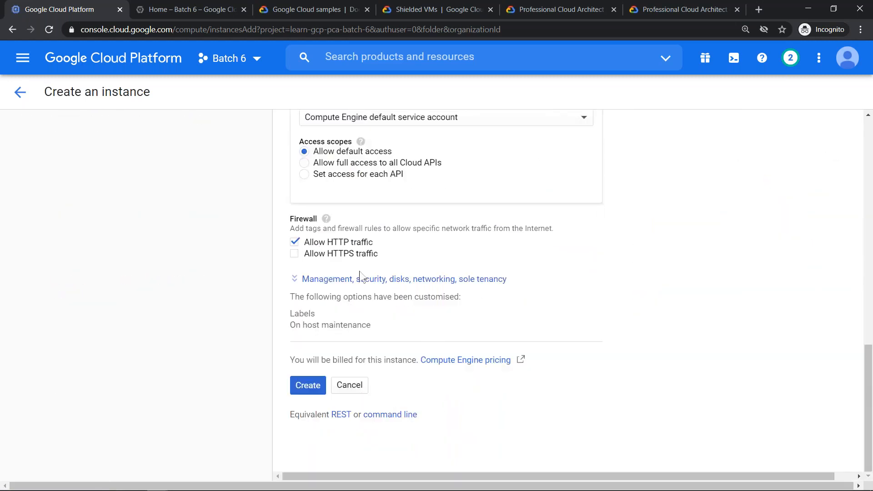
# - Expand the advanced instance options and enter the description "This GCE will have Apache Webserver for R&D"
pyautogui.click(294, 278)
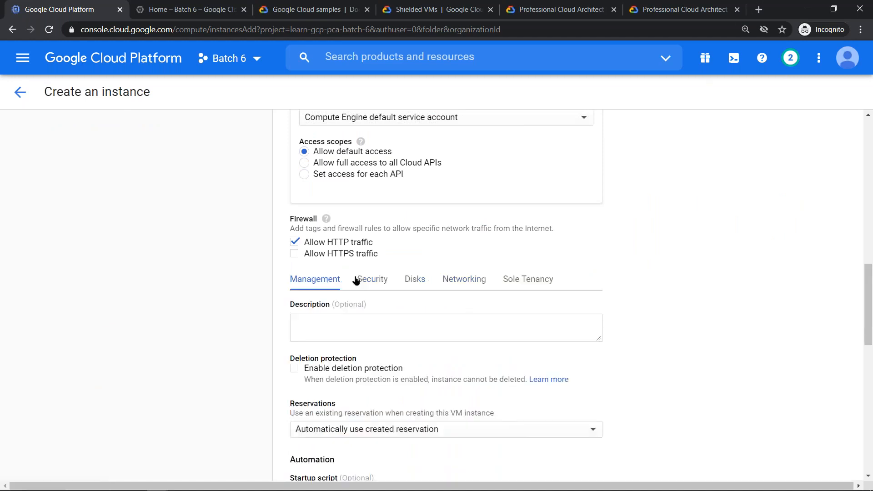
pyautogui.click(562, 331)
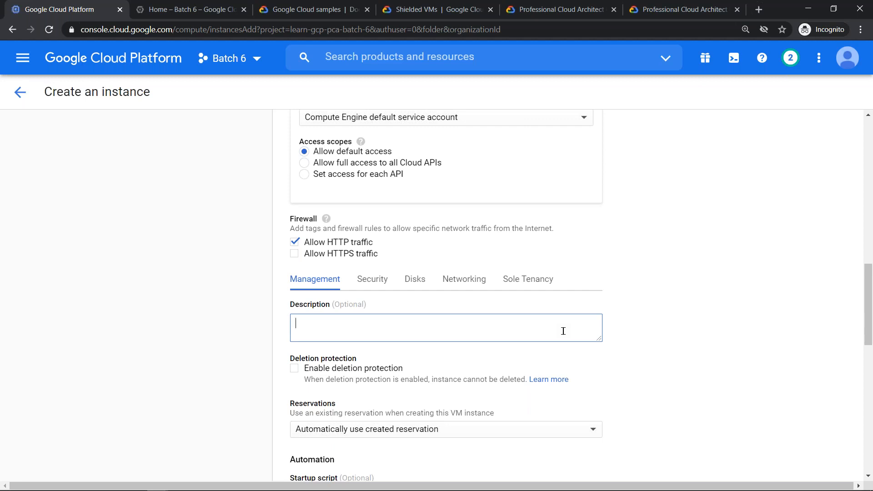
pyautogui.write('This')
pyautogui.press('BackSpace')
pyautogui.press('BackSpace')
pyautogui.press('BackSpace')
pyautogui.write('his GCE will haev')
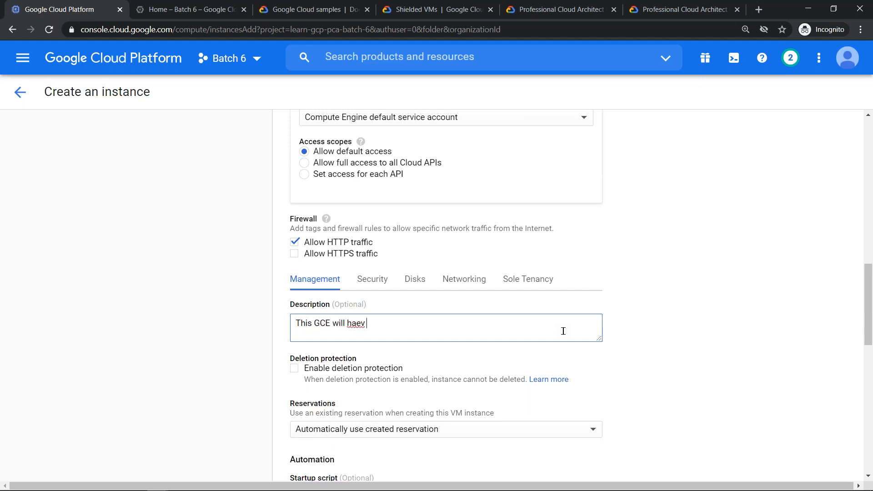
pyautogui.press('BackSpace')
pyautogui.press('BackSpace')
pyautogui.press('BackSpace')
pyautogui.write('ve Apache Webserver for')
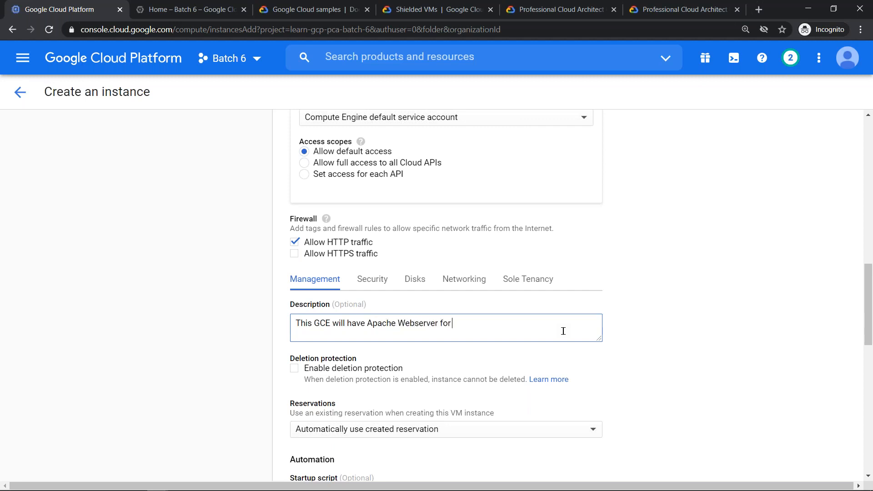
pyautogui.write(' R&D')
# - Enable deletion protection for the instance
pyautogui.scroll(-3, 647, 356)
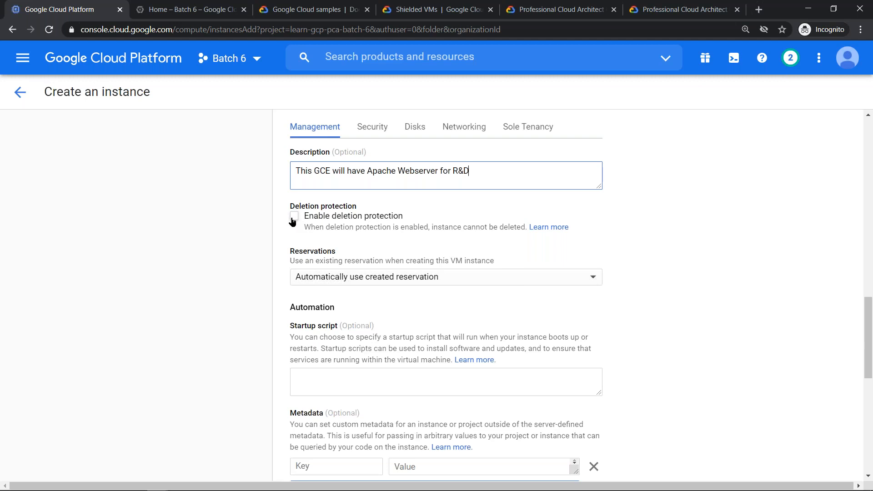
pyautogui.click(293, 222)
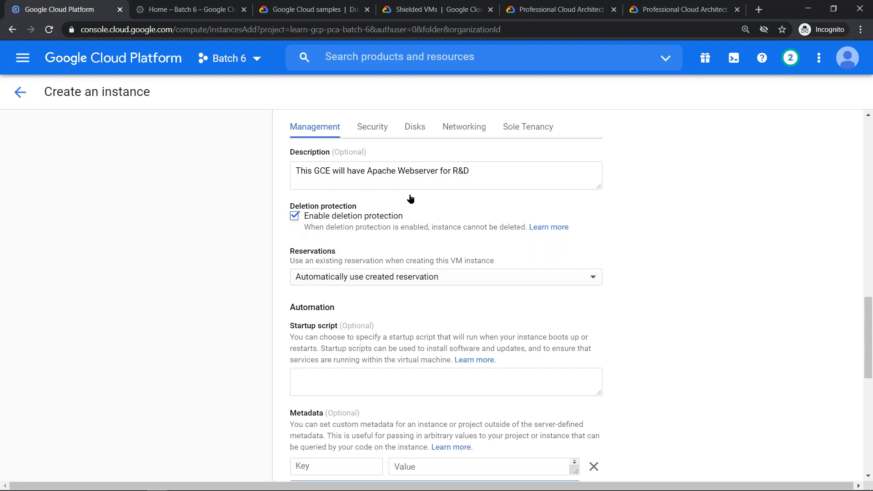
pyautogui.click(808, 10)
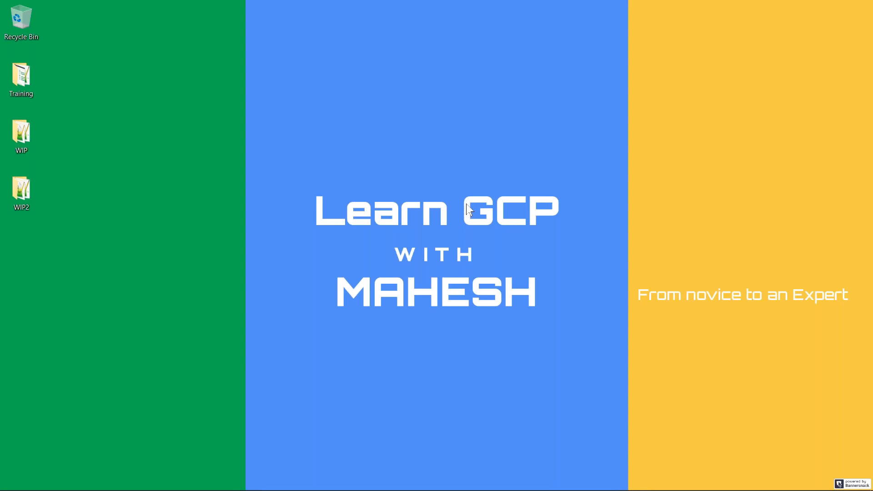
pyautogui.hotkey('alt', 'Tab')
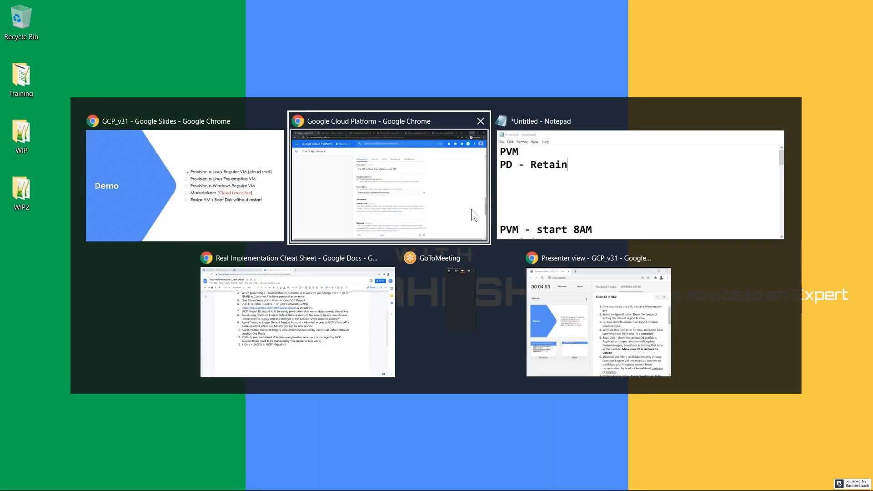
pyautogui.click(474, 215)
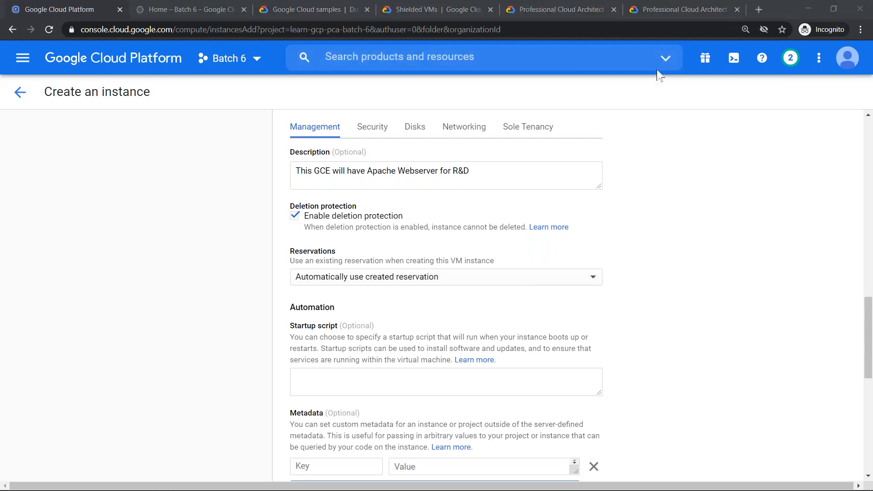
pyautogui.click(299, 227)
# - Check the available reservation options, leaving Automatically use created reservation selected
pyautogui.scroll(-2, 300, 227)
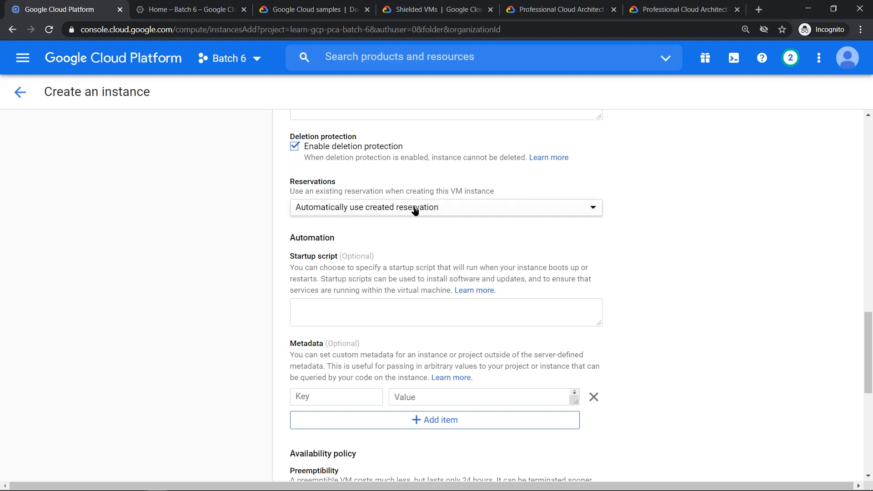
pyautogui.click(393, 208)
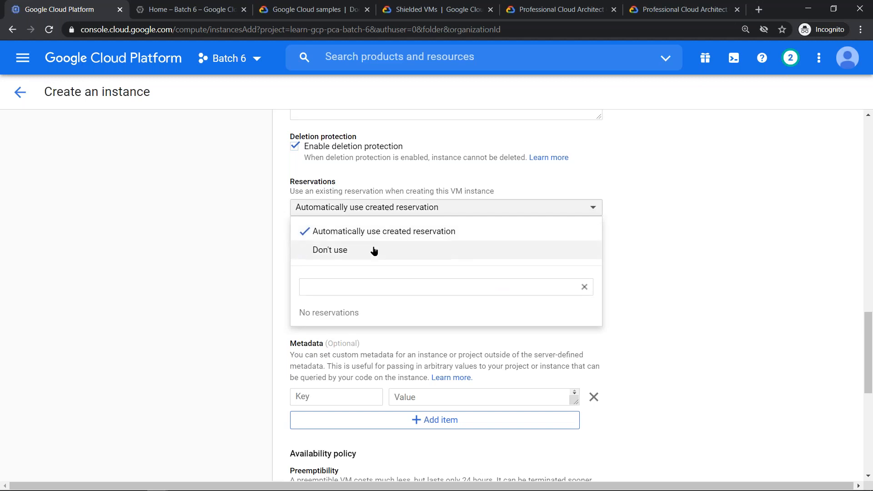
pyautogui.click(634, 244)
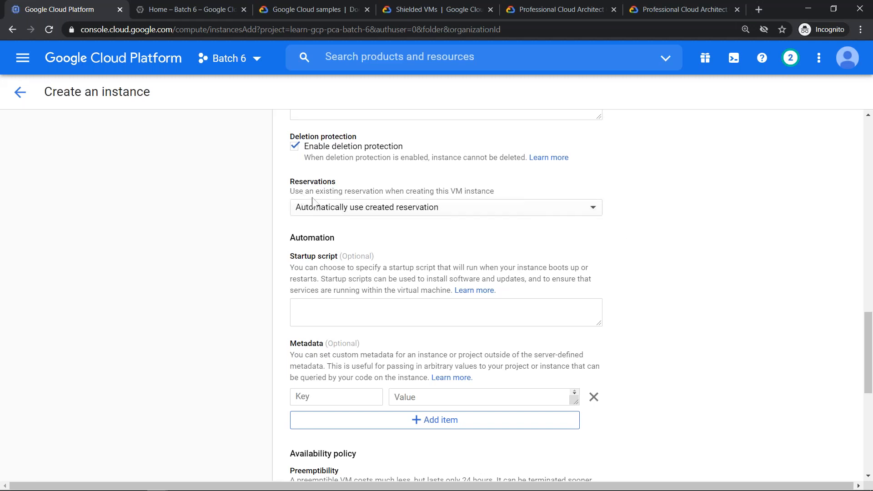
# - Open Compute Engine's Committed use discounts page in a separate browser tab and switch to it
pyautogui.click(19, 58)
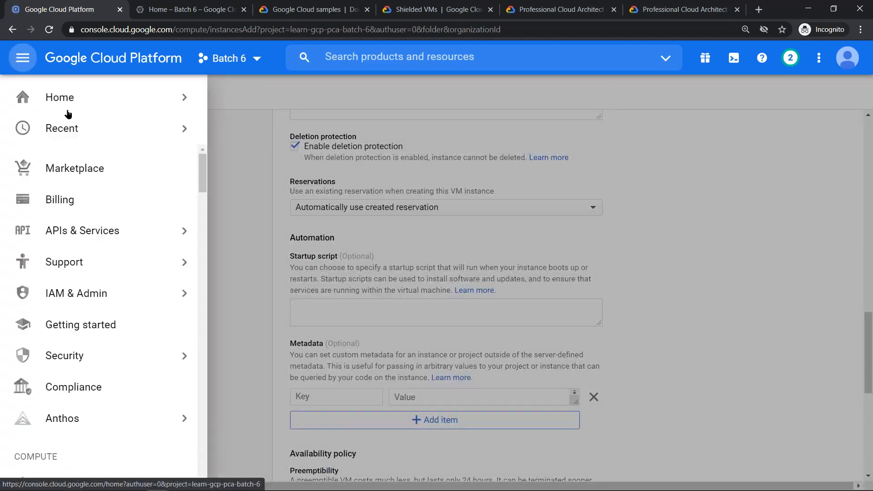
pyautogui.moveTo(202, 173)
pyautogui.mouseDown()
pyautogui.moveTo(198, 292)
pyautogui.moveTo(189, 234)
pyautogui.moveTo(195, 214)
pyautogui.mouseUp()
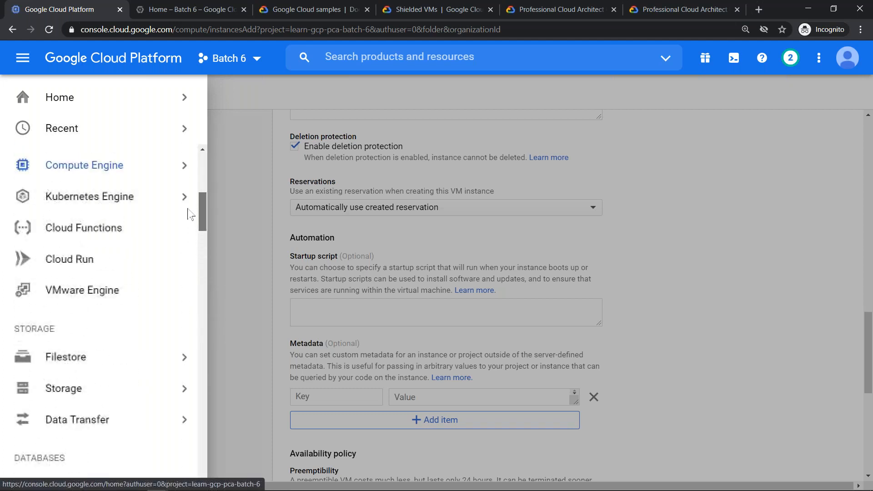
pyautogui.moveTo(168, 167)
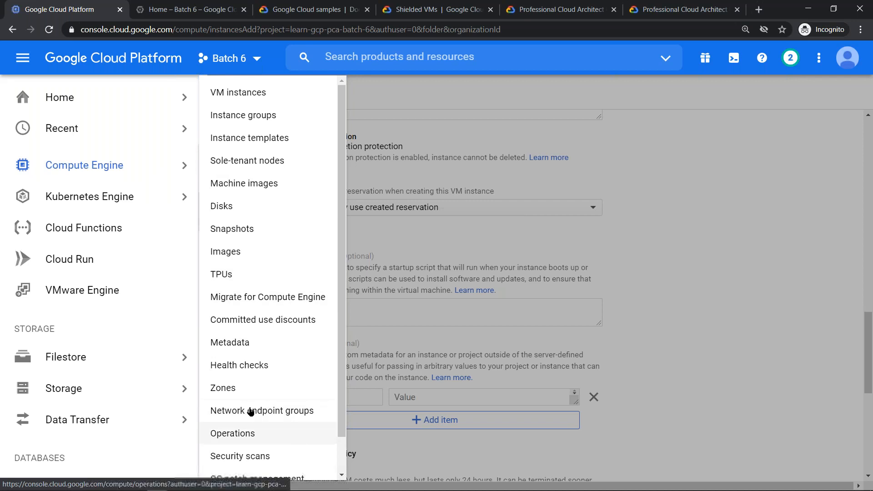
pyautogui.scroll(-1, 275, 330)
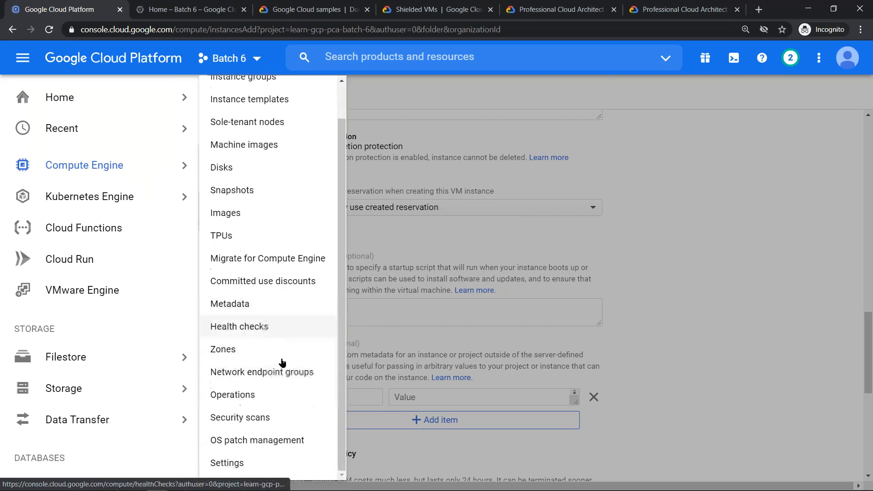
pyautogui.scroll(1, 272, 379)
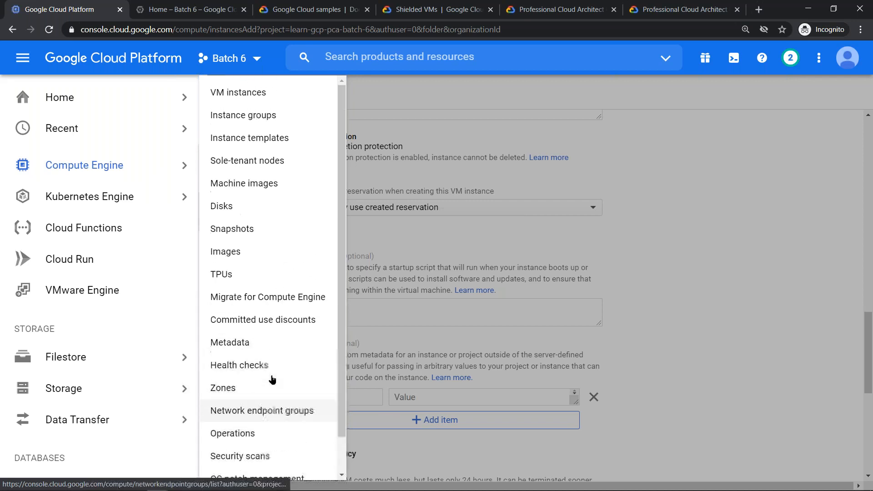
pyautogui.rightClick(272, 323)
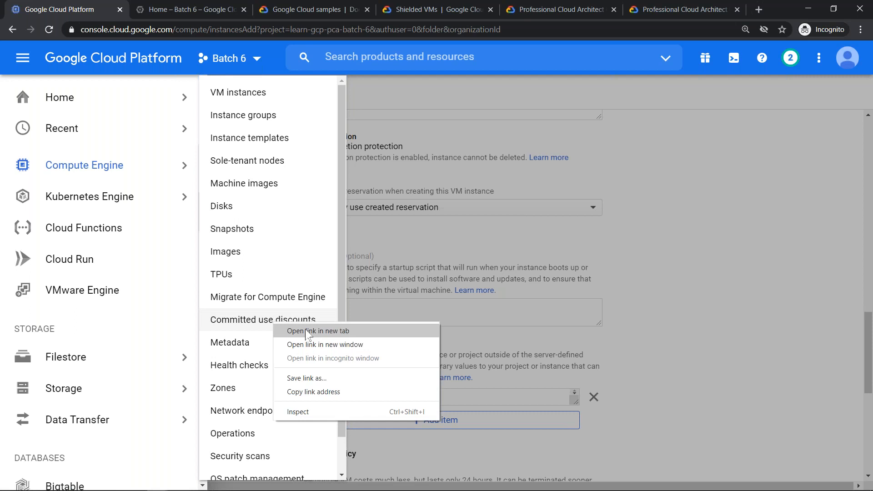
pyautogui.click(306, 331)
pyautogui.click(163, 2)
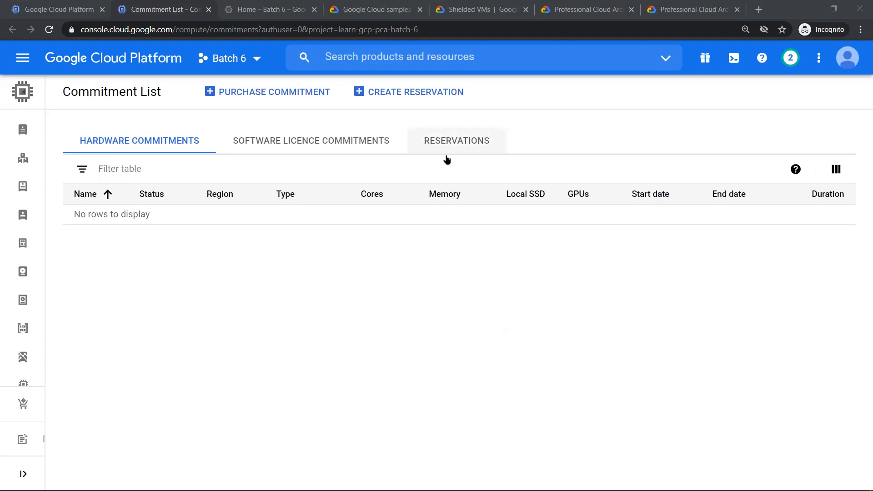
# - Start a new reservation using Select specific reservation, with region asia-south1 (Mumbai) and zone asia-south1-a
pyautogui.click(459, 148)
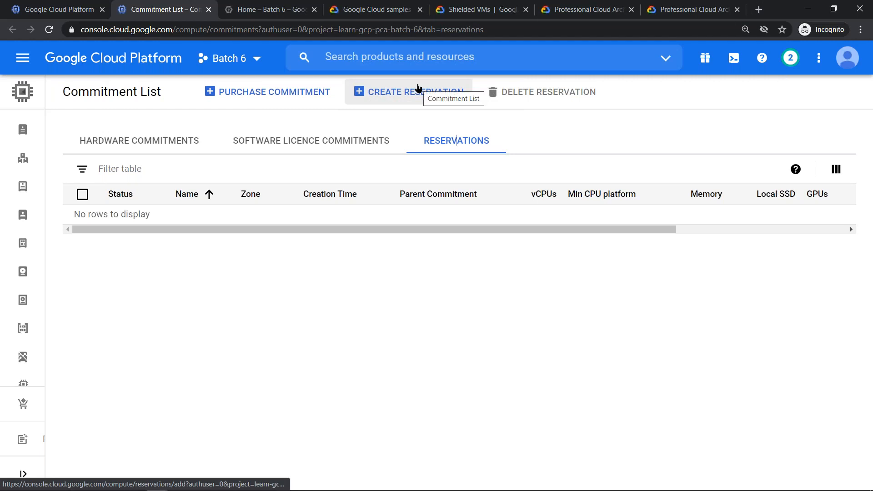
pyautogui.click(419, 89)
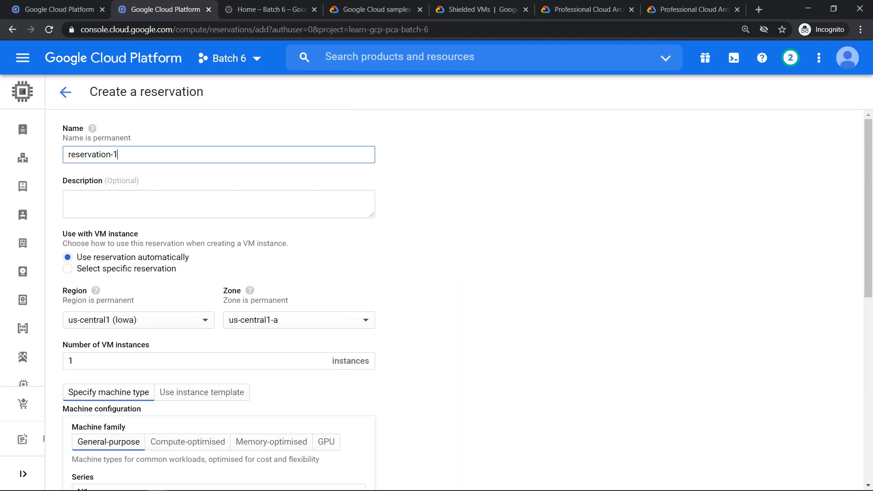
pyautogui.click(66, 269)
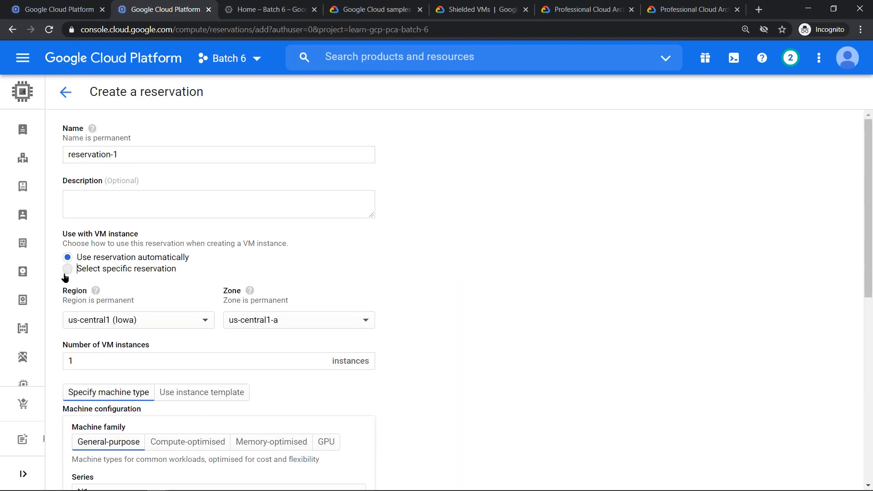
pyautogui.click(199, 324)
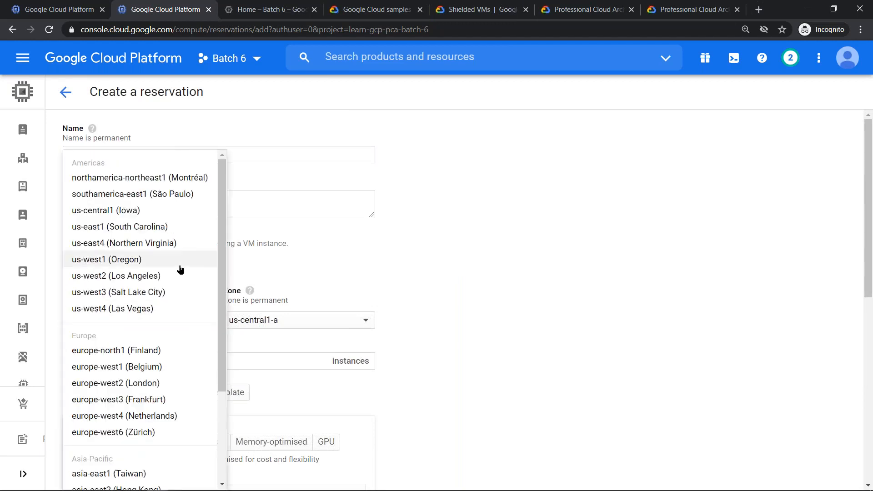
pyautogui.scroll(-3, 173, 289)
pyautogui.click(113, 427)
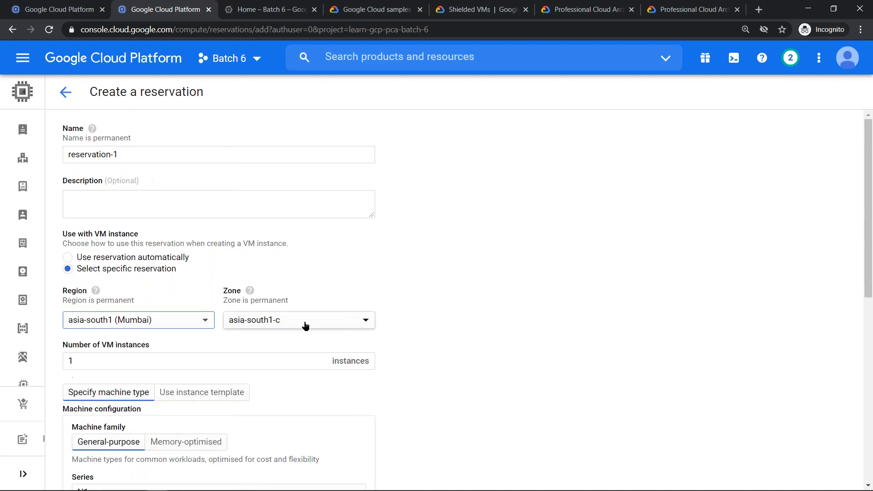
pyautogui.click(304, 323)
pyautogui.click(279, 357)
pyautogui.click(202, 363)
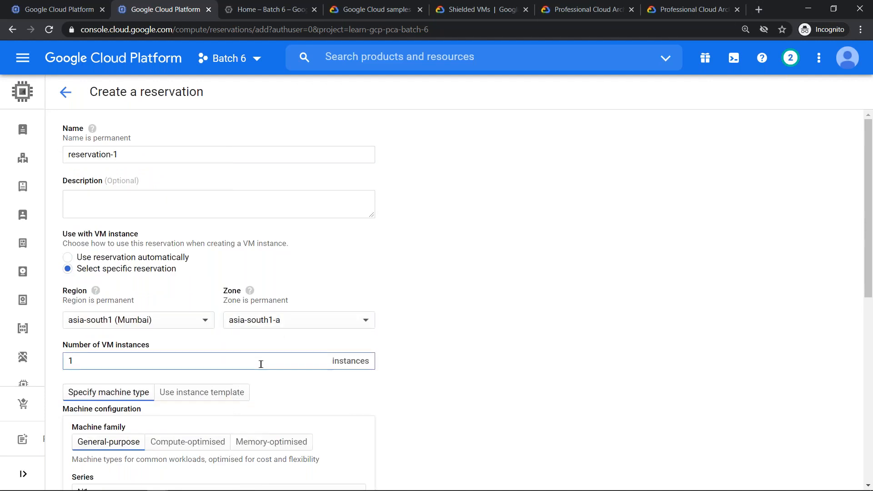
# - Review the reservation's machine configuration, CPU platform, GPU and local SSD options, and leave the form without creating it
pyautogui.scroll(-3, 261, 363)
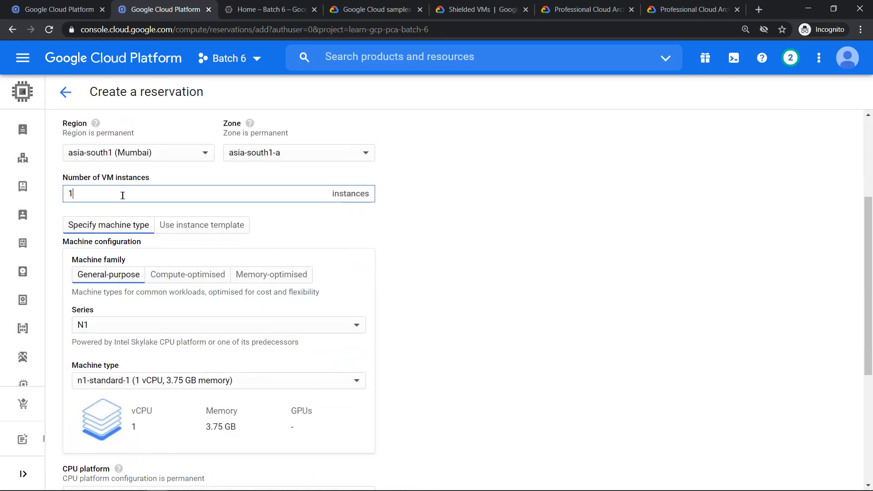
pyautogui.scroll(-1, 304, 350)
pyautogui.scroll(-5, 303, 350)
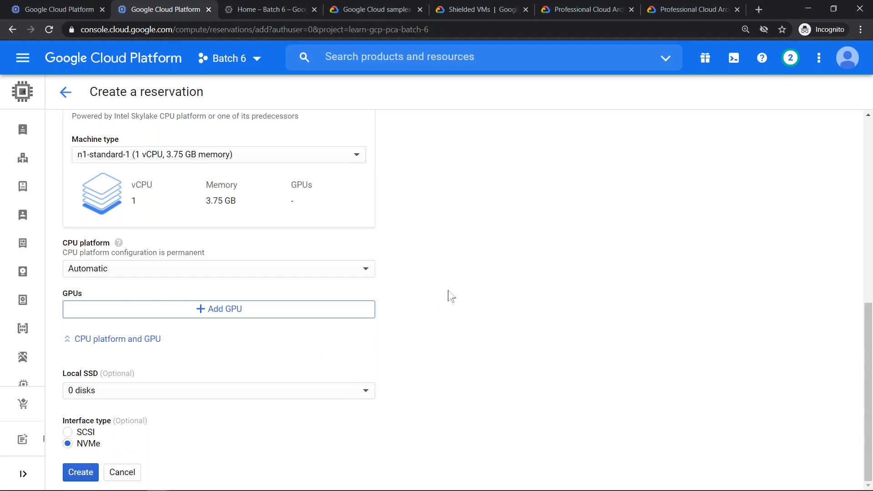
pyautogui.scroll(8, 459, 273)
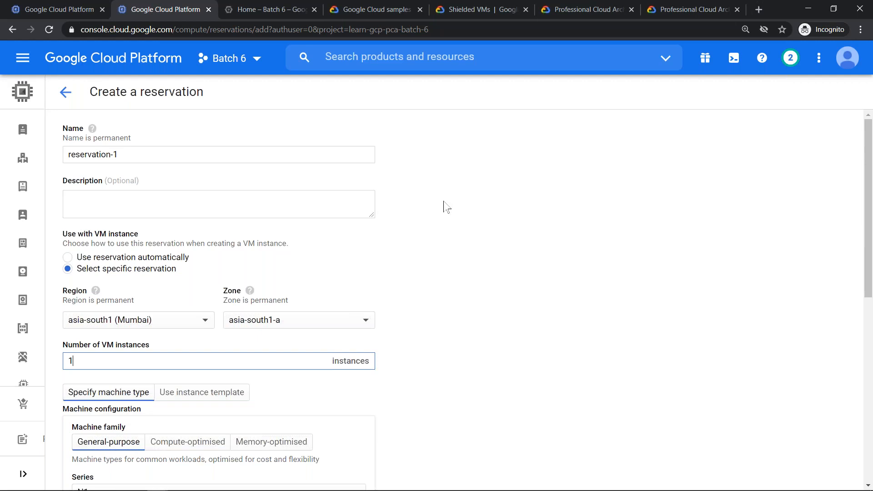
pyautogui.click(66, 93)
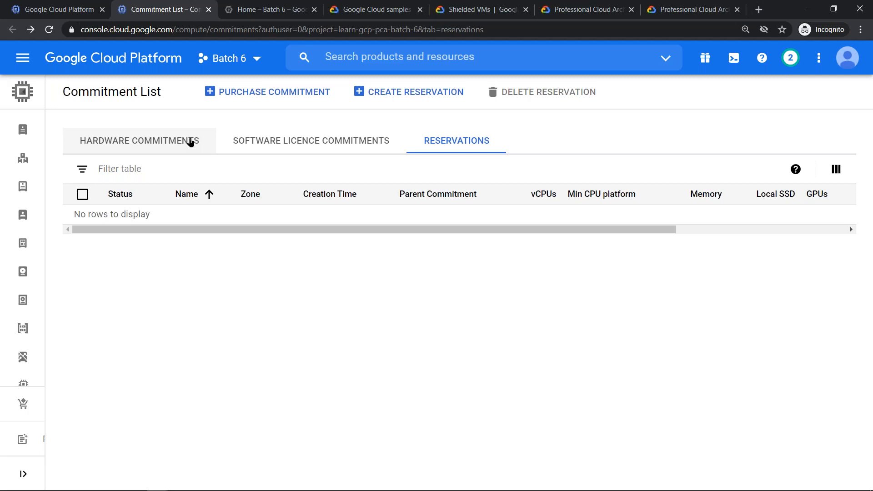
# - Open the hardware committed use discount purchase form and examine its duration and cores options
pyautogui.click(191, 142)
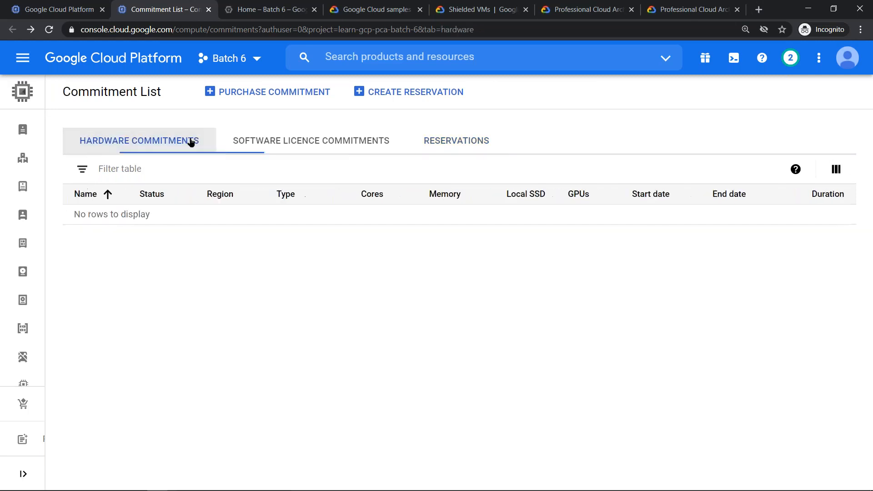
pyautogui.click(268, 93)
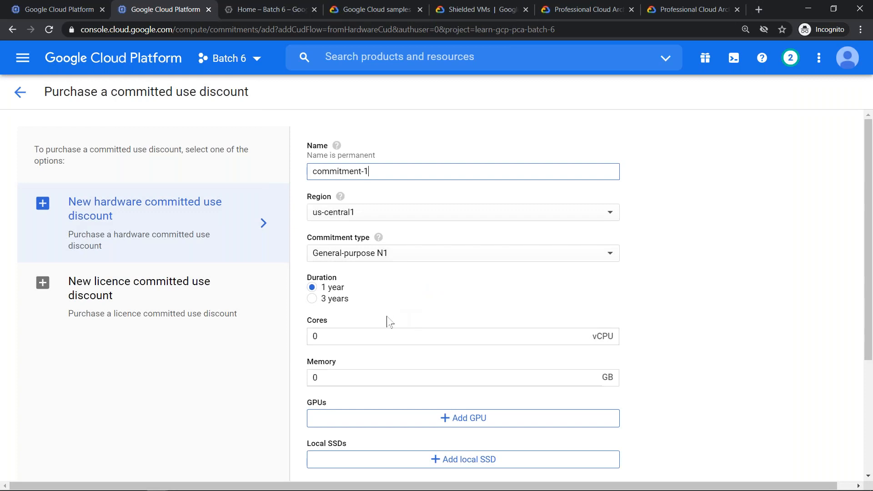
pyautogui.click(372, 331)
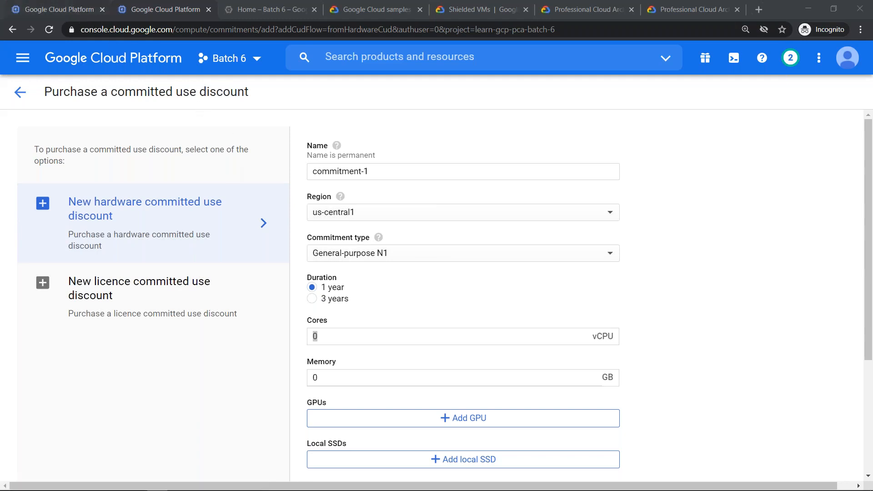
# - Go back to the instance creation form to view its reservation setting, and return to the committed use discount form
pyautogui.click(59, 9)
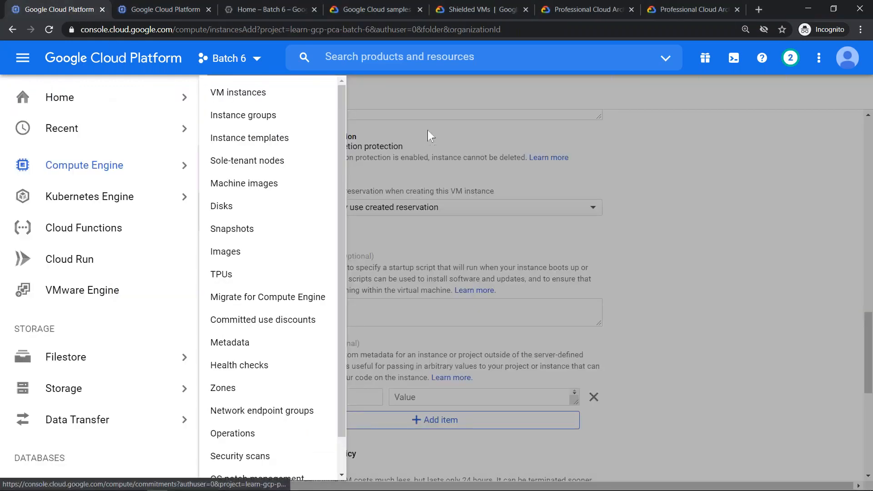
pyautogui.click(564, 137)
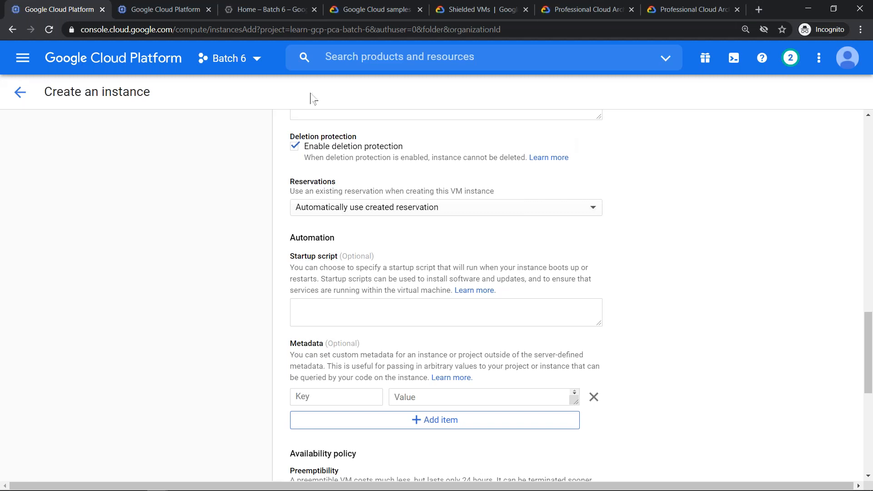
pyautogui.click(132, 8)
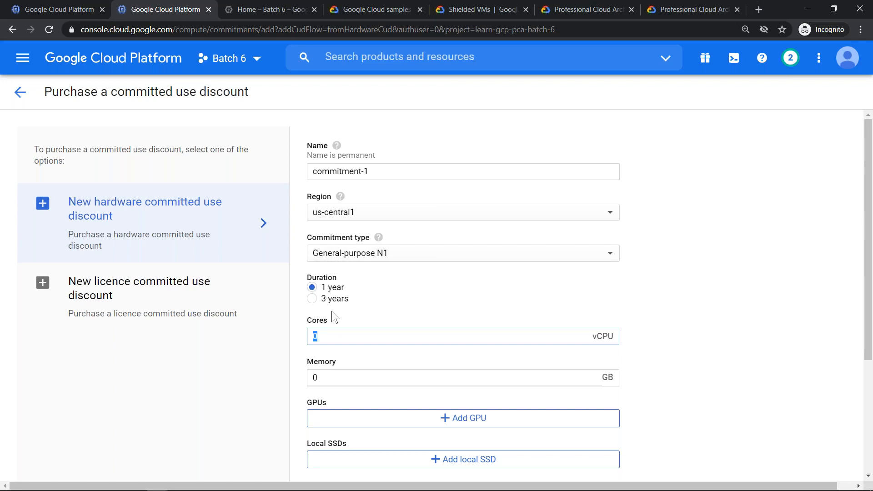
# - Switch to Google Docs and open the Examination Cheat Sheet
pyautogui.hotkey('alt', 'Tab')
pyautogui.hotkey('alt', 'Tab')
pyautogui.hotkey('alt', 'Tab')
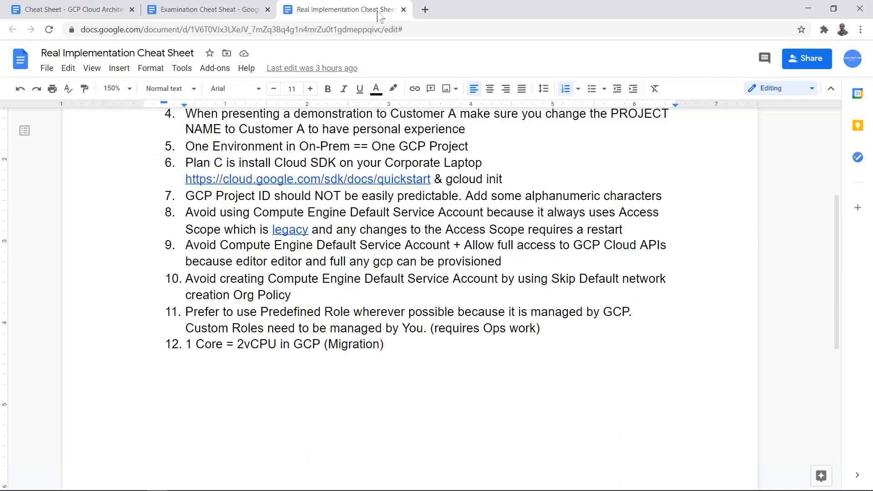
pyautogui.click(218, 10)
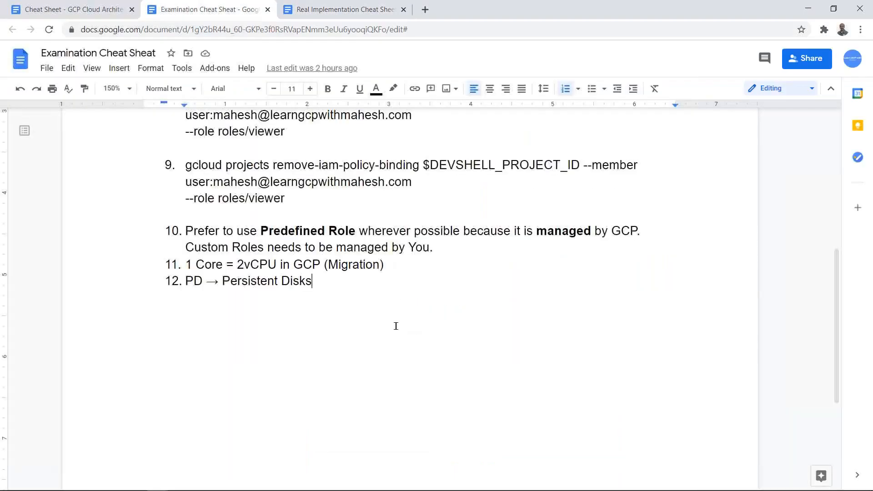
# - Add a numbered item reading "Sustained Use Discount" below the Persistent Disks entry
pyautogui.press('Return')
pyautogui.press('Return')
pyautogui.press('BackSpace')
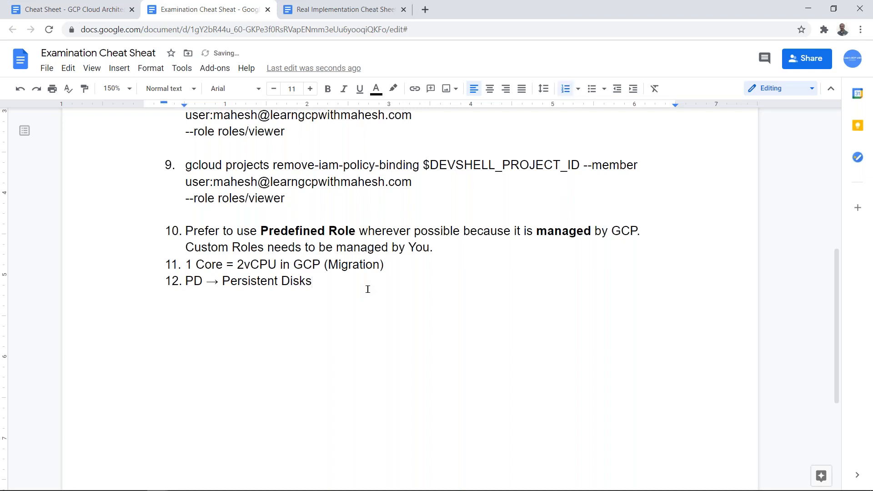
pyautogui.press('Return')
pyautogui.write('Sustained Use Discount')
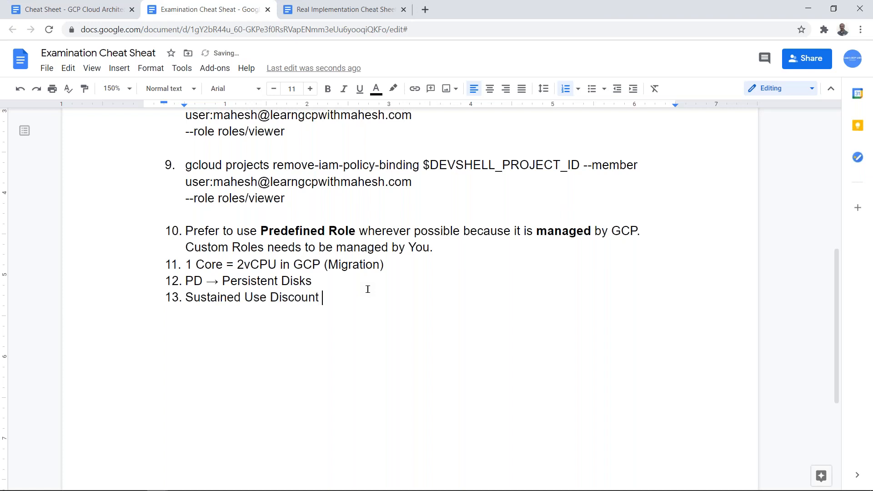
pyautogui.write(' (SUD) - 30% for Paid o')
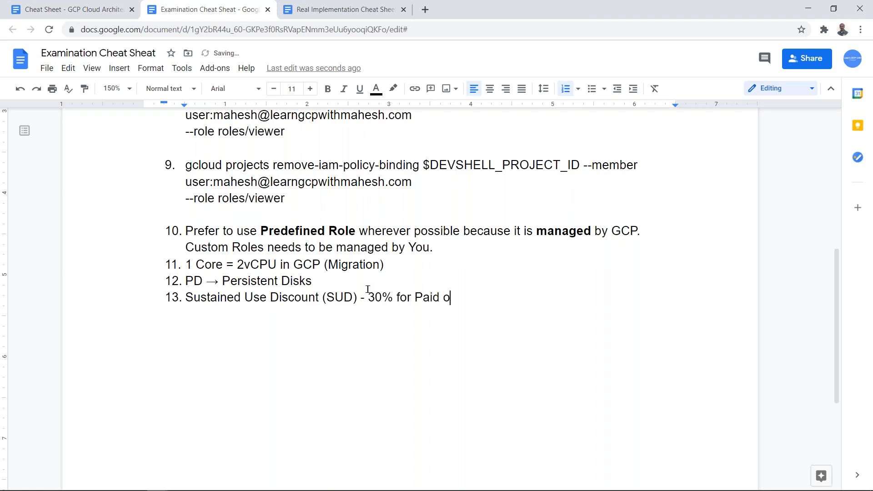
pyautogui.write('r Free Trial users')
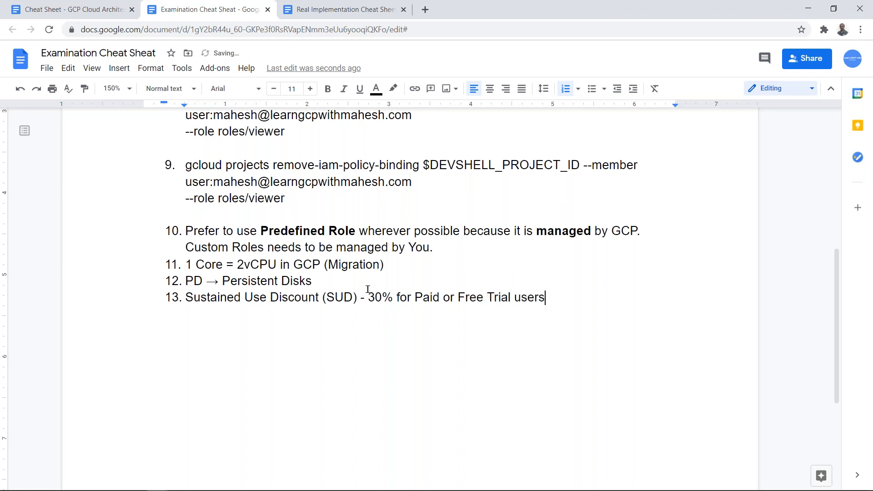
# - Start numbered item 14 and insert "Upto" before "30%" in the Sustained Use Discount item
pyautogui.press('Return')
pyautogui.moveTo(443, 489)
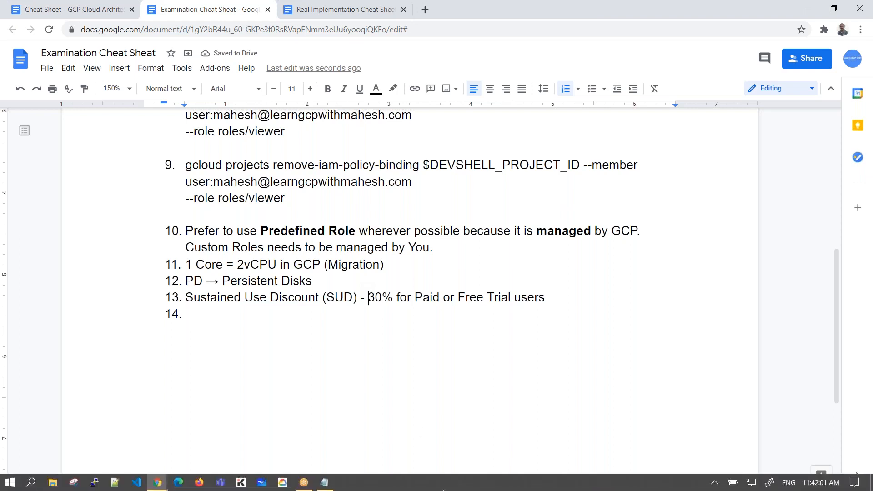
pyautogui.write('Utpo')
pyautogui.press('Left')
pyautogui.press('Left')
pyautogui.press('Left')
pyautogui.press('Left')
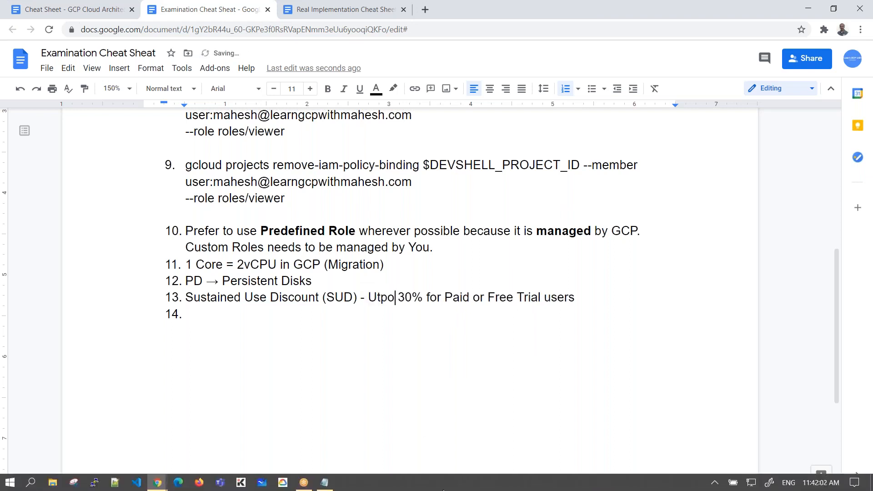
pyautogui.press('Delete')
pyautogui.press('Right')
pyautogui.write('t')
# - Enter "Committed Use Discount" as item 14 of the cheat sheet
pyautogui.press('Down')
pyautogui.write('Cu')
pyautogui.press('BackSpace')
pyautogui.write('ommt')
pyautogui.press('BackSpace')
pyautogui.write('ite')
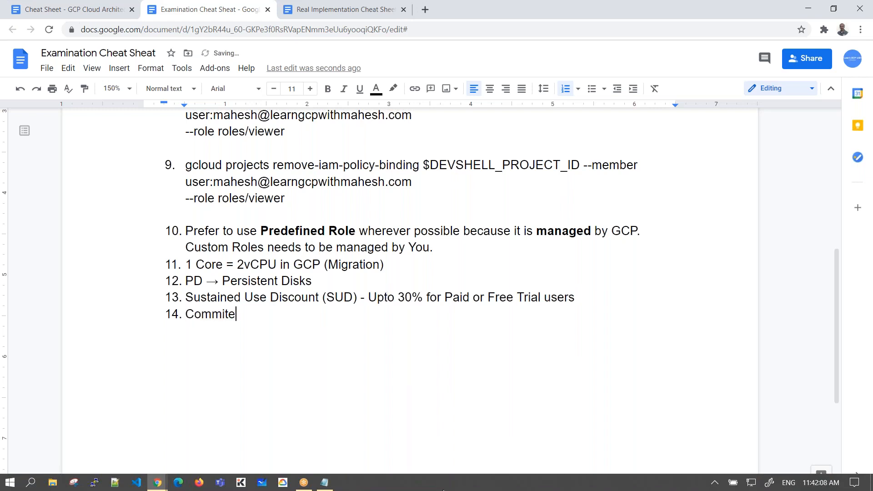
pyautogui.write('d Use')
pyautogui.press('Left')
pyautogui.press('Left')
pyautogui.press('Left')
pyautogui.press('Left')
pyautogui.press('Left')
pyautogui.press('Left')
pyautogui.press('Left')
pyautogui.press('Left')
pyautogui.write('t')
pyautogui.press('End')
pyautogui.write('Disccou')
pyautogui.press('BackSpace')
pyautogui.press('BackSpace')
pyautogui.press('BackSpace')
pyautogui.write('ount ')
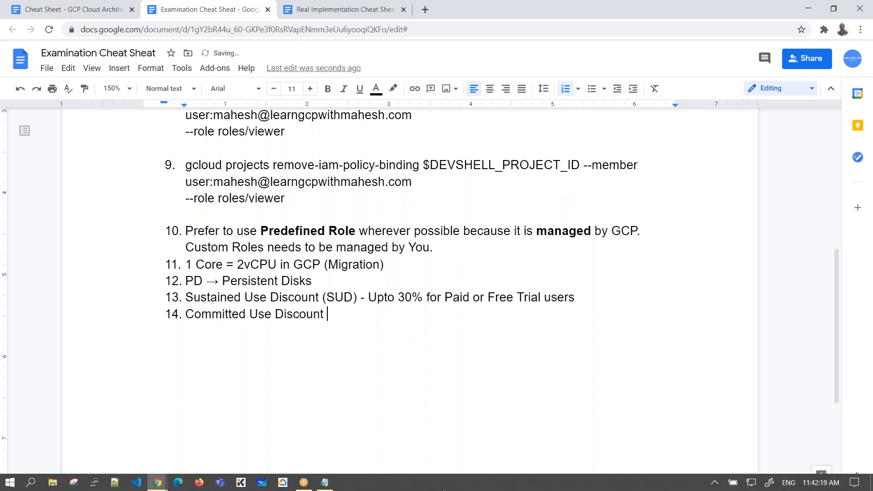
pyautogui.write('(')
# - Extend the Committed Use Discount item with "- Upto 57% discount but"
pyautogui.press('BackSpace')
pyautogui.write('- utpo')
pyautogui.press('BackSpace')
pyautogui.press('BackSpace')
pyautogui.press('BackSpace')
pyautogui.press('BackSpace')
pyautogui.write('Upto 57% discount but')
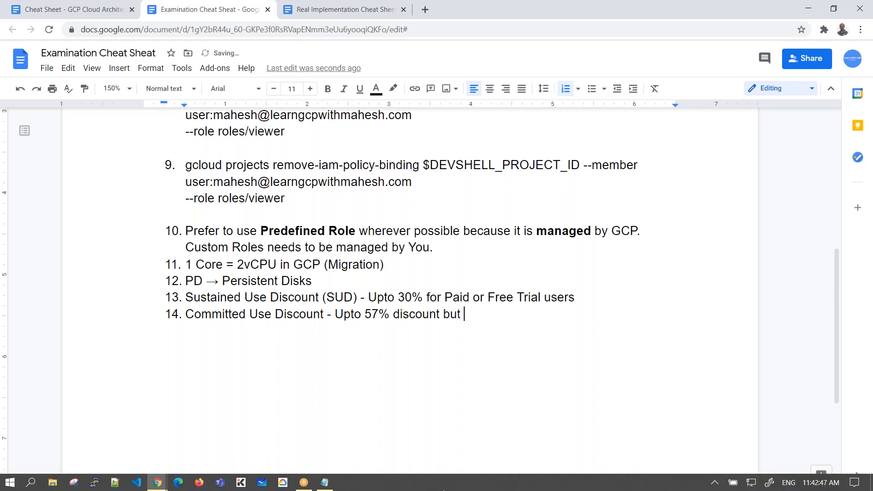
pyautogui.write(' commitmen')
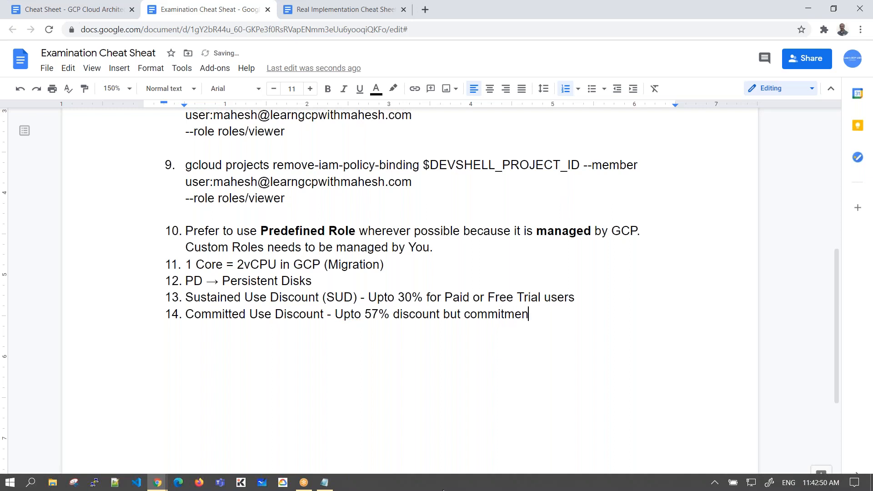
# - Complete item 14 of the cheat sheet with "commitment is 1 year or 3 years"
pyautogui.write('t is 1 year or 3 years')
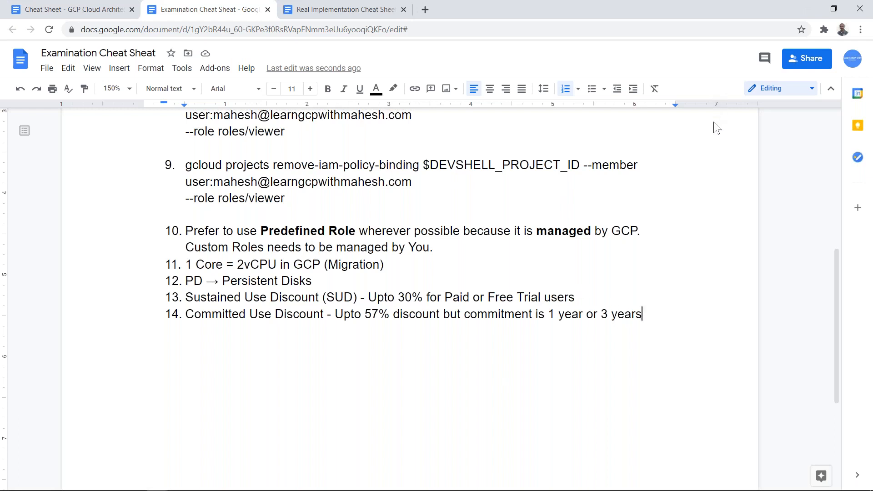
# - Capitalize "Discount" after "57%" in item 14 and insert "Discount" after "30%" in item 13
pyautogui.click(399, 313)
pyautogui.hotkey('shift', 'Left')
pyautogui.write('D')
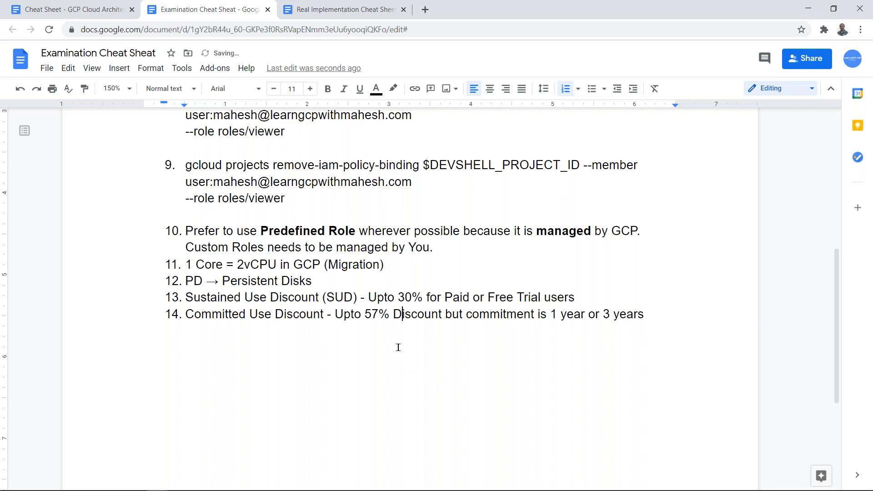
pyautogui.click(425, 298)
pyautogui.write('Discount')
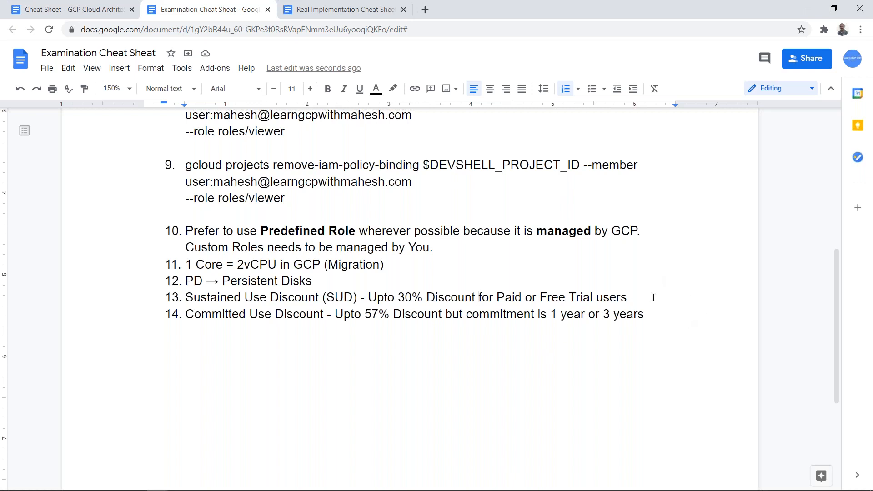
# - Append "(90 days)" to the end of the Sustained Use Discount item
pyautogui.click(659, 317)
pyautogui.write('(90-')
pyautogui.press('BackSpace')
pyautogui.write('days')
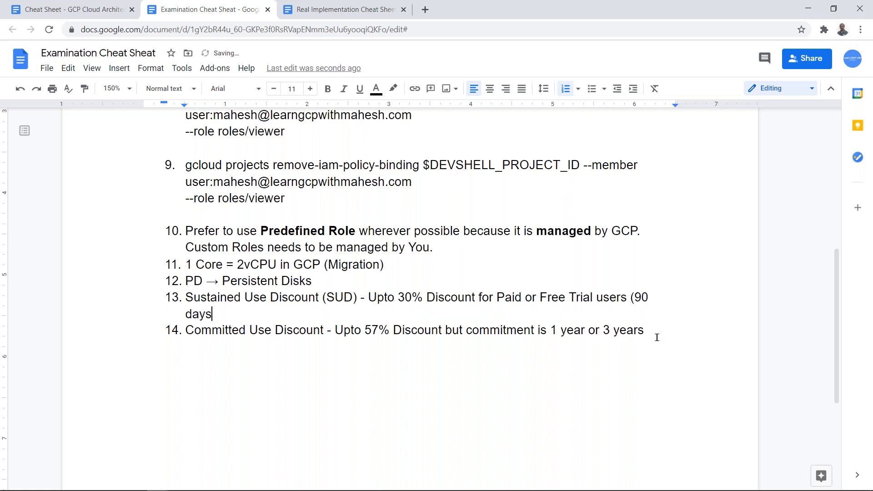
pyautogui.write(')')
# - Switch to the Create an instance page in Google Cloud and choose "Automatically use created reservation" for reservations
pyautogui.hotkey('alt', 'Tab')
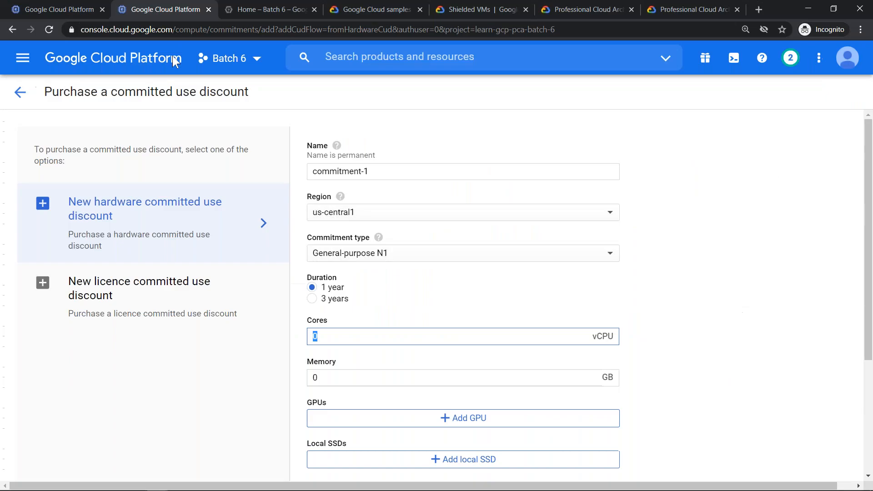
pyautogui.click(63, 14)
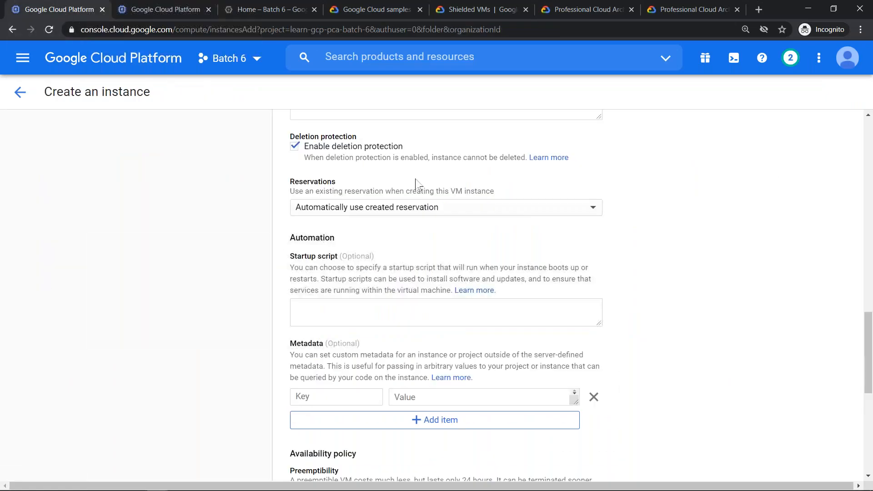
pyautogui.click(424, 212)
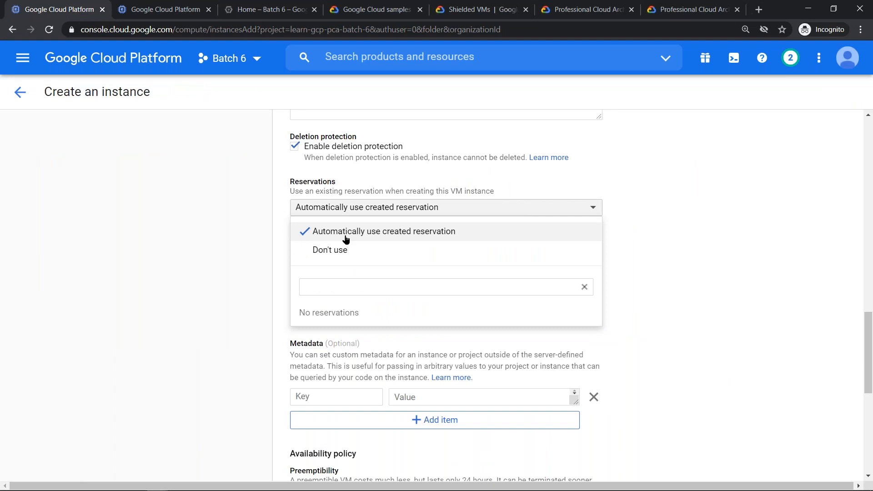
pyautogui.click(424, 232)
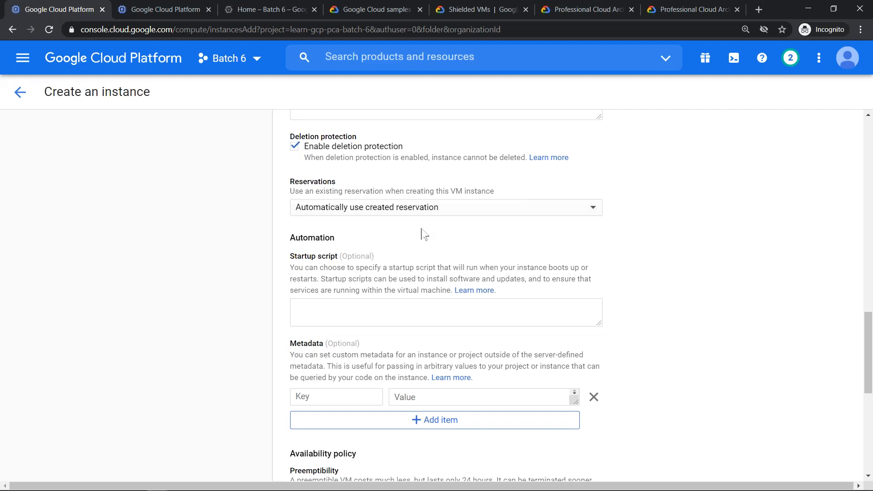
# - Try "Don't use" for the reservations setting and restore "Automatically use created reservation"
pyautogui.click(392, 211)
pyautogui.click(356, 251)
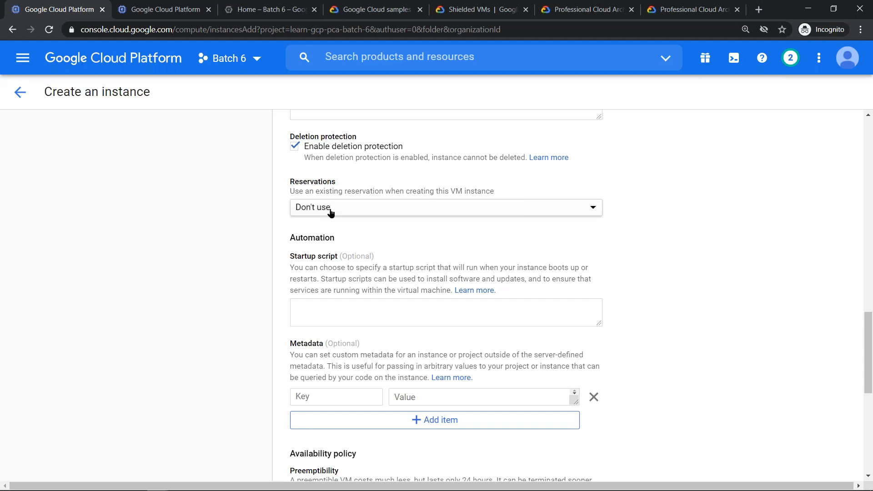
pyautogui.click(330, 212)
pyautogui.click(357, 232)
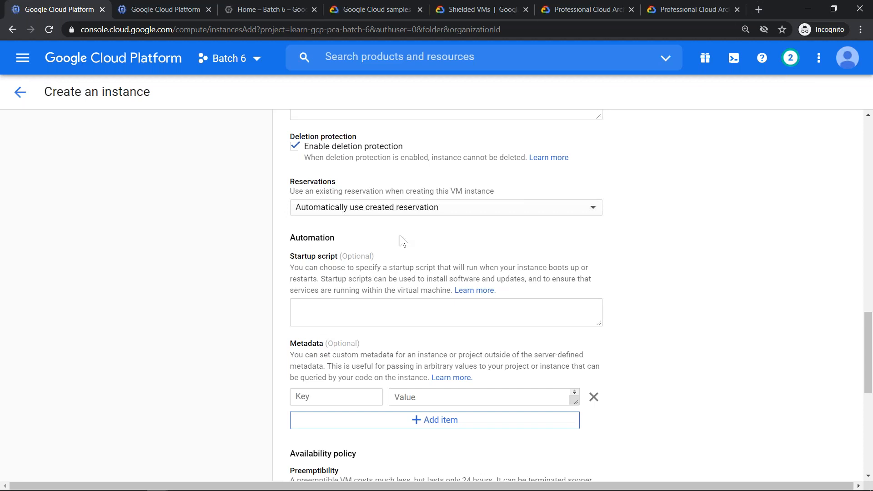
# - Enlarge the startup script box and start a note in it reading "always runs as a root user ("
pyautogui.click(372, 307)
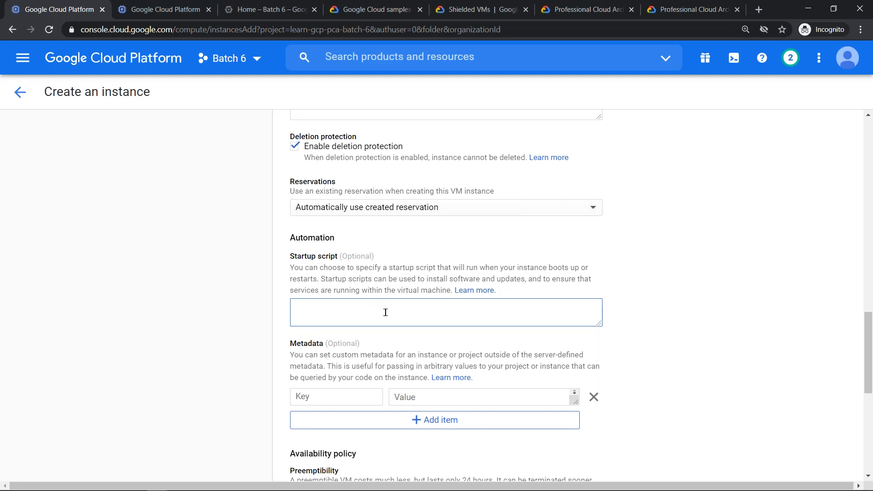
pyautogui.moveTo(600, 323); pyautogui.dragTo(551, 357)
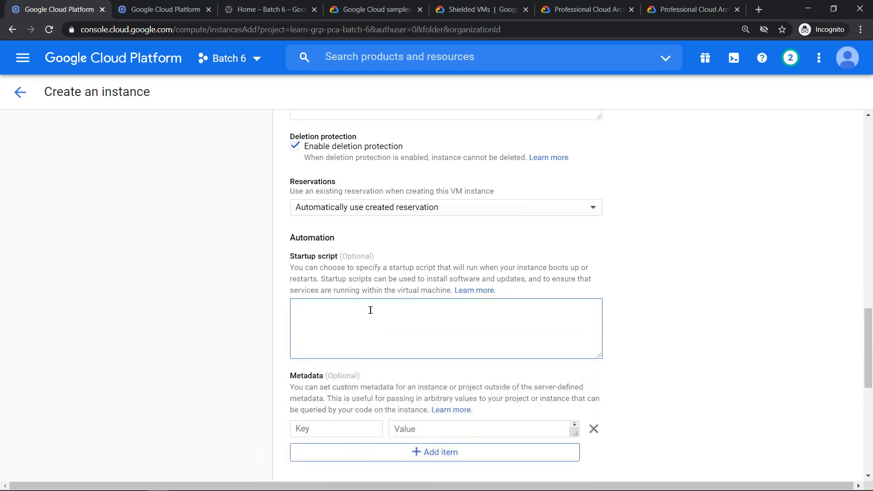
pyautogui.click(371, 310)
pyautogui.write('always runs as a root user (')
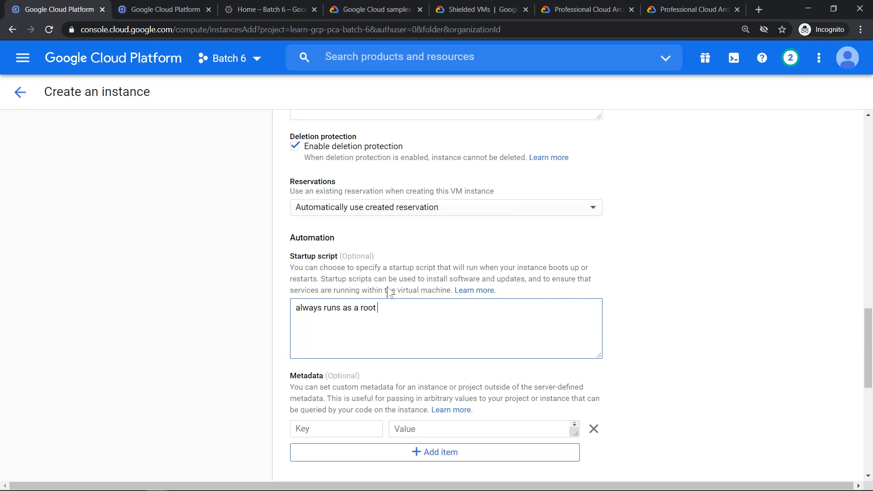
pyautogui.write('linux) or administ')
# - Complete the startup script note with "linux) or administrator user in windows"
pyautogui.press('BackSpace')
pyautogui.press('BackSpace')
pyautogui.write('ista')
pyautogui.press('BackSpace')
pyautogui.write('r')
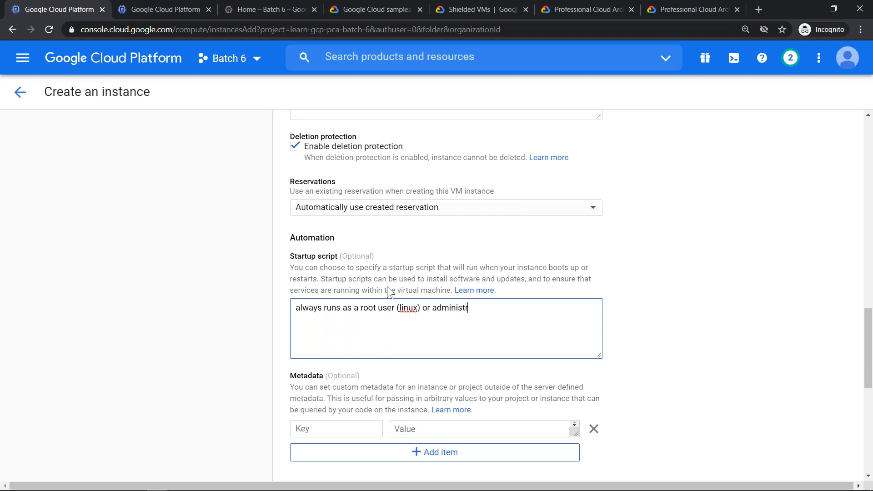
pyautogui.write('ator is windows ')
pyautogui.write('user')
pyautogui.press('Delete')
pyautogui.write('n')
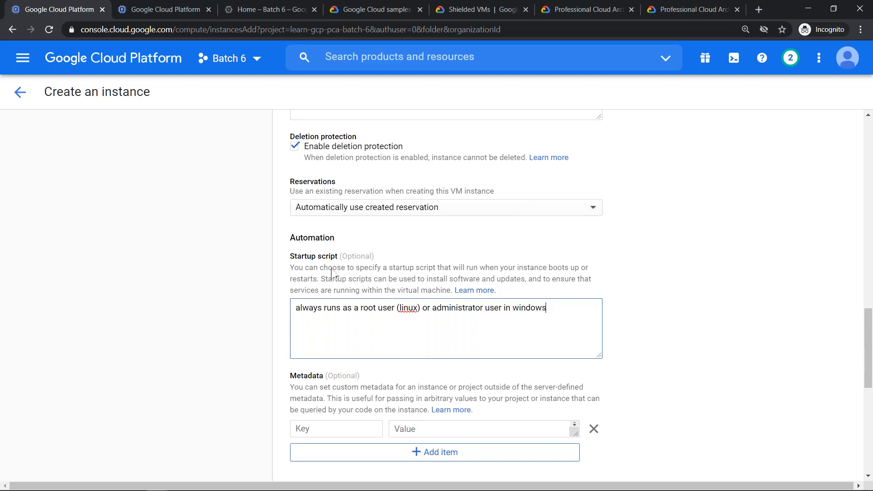
# - Move the note out of the startup script box into the Examination Cheat Sheet document as item 15
pyautogui.click(435, 339)
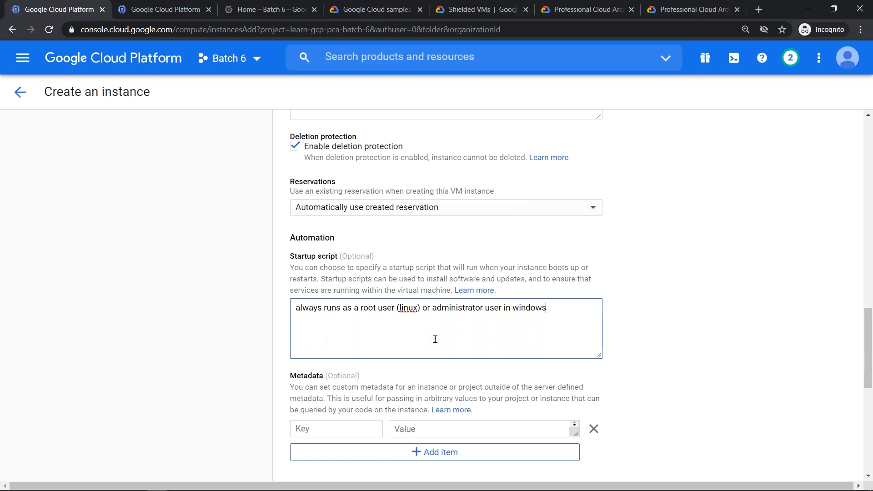
pyautogui.hotkey('ctrl', 'a')
pyautogui.hotkey('ctrl', 'c')
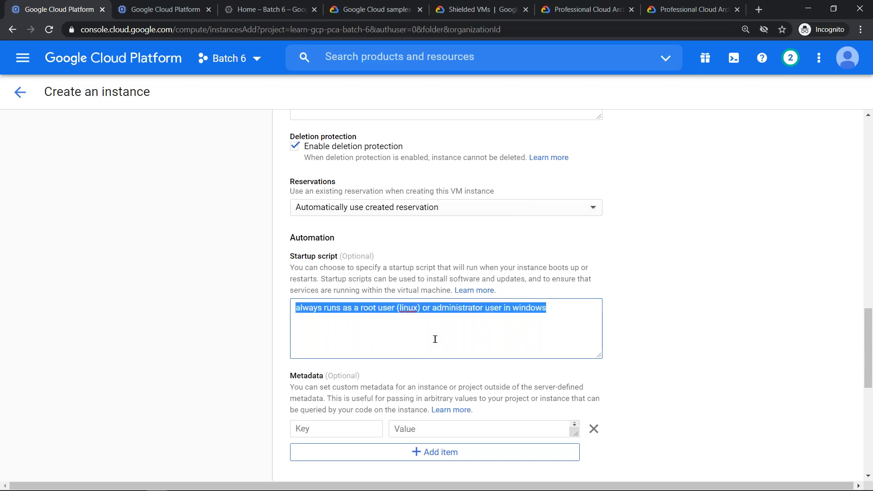
pyautogui.press('BackSpace')
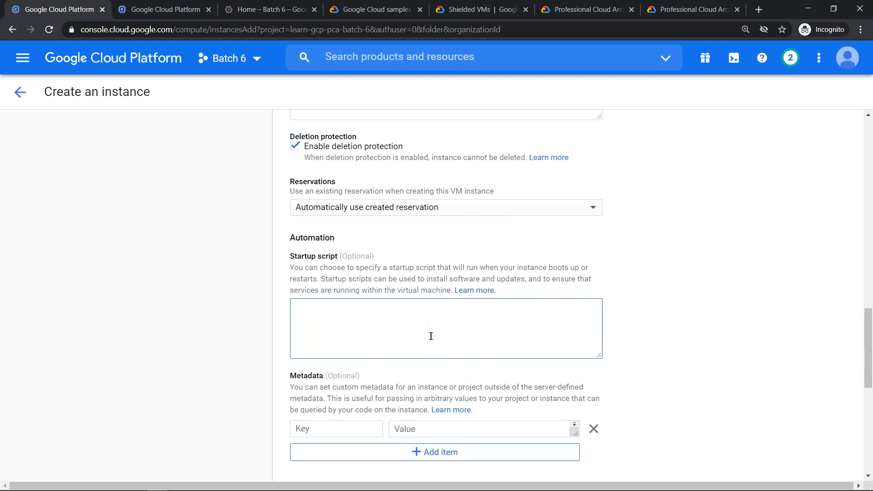
pyautogui.hotkey('alt', 'Tab')
pyautogui.press('End')
pyautogui.press('Return')
pyautogui.hotkey('ctrl', 'v')
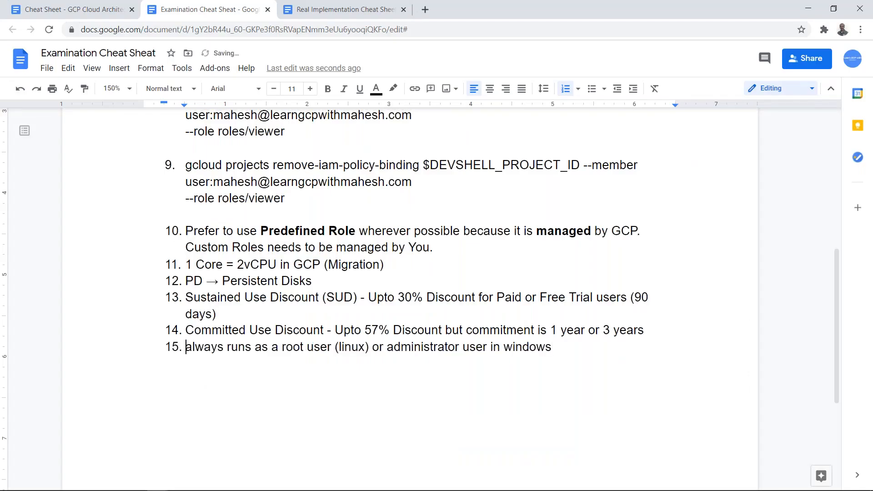
# - Replace the opening words "always runs" of item 15 with "Startup script execute"
pyautogui.press('Delete')
pyautogui.write('A')
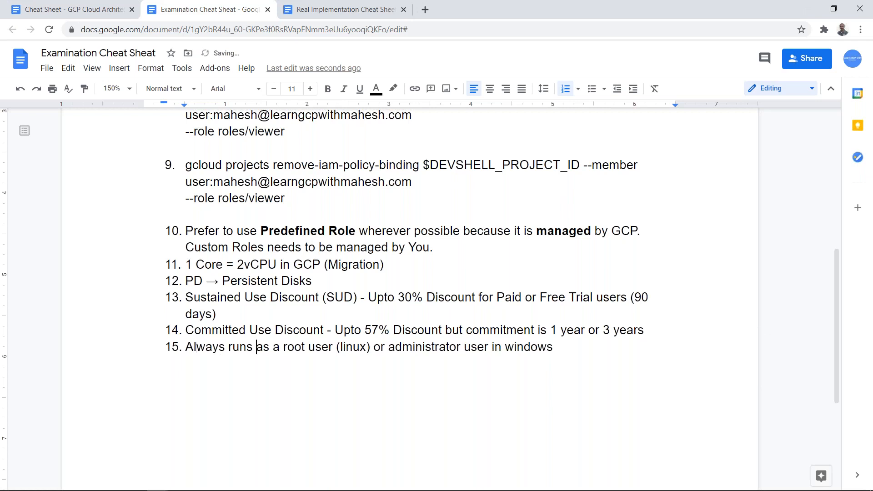
pyautogui.write('Startu')
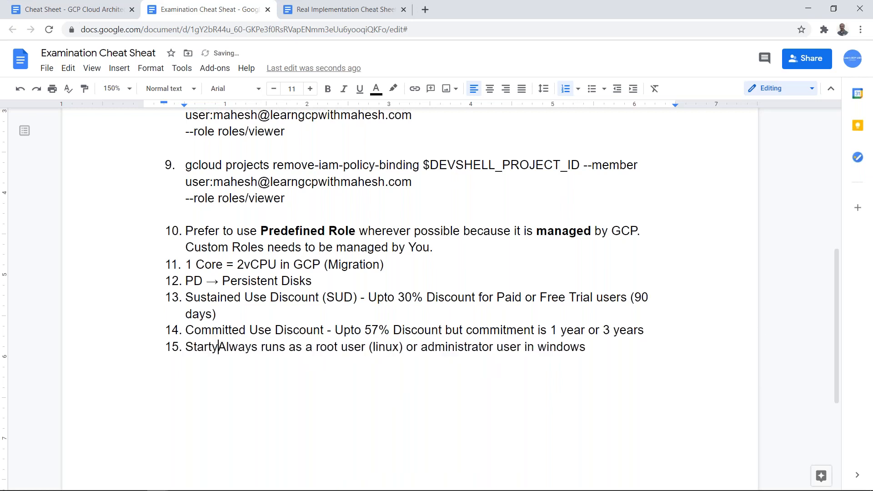
pyautogui.write('p ')
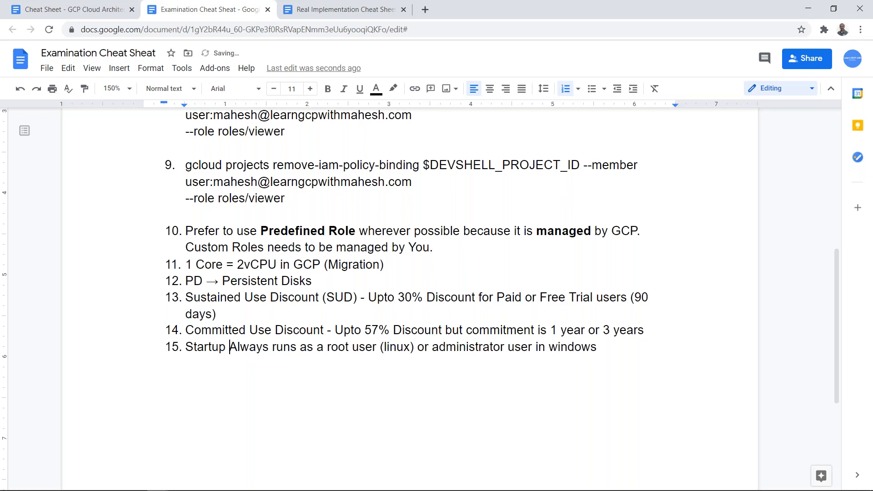
pyautogui.write('script execute')
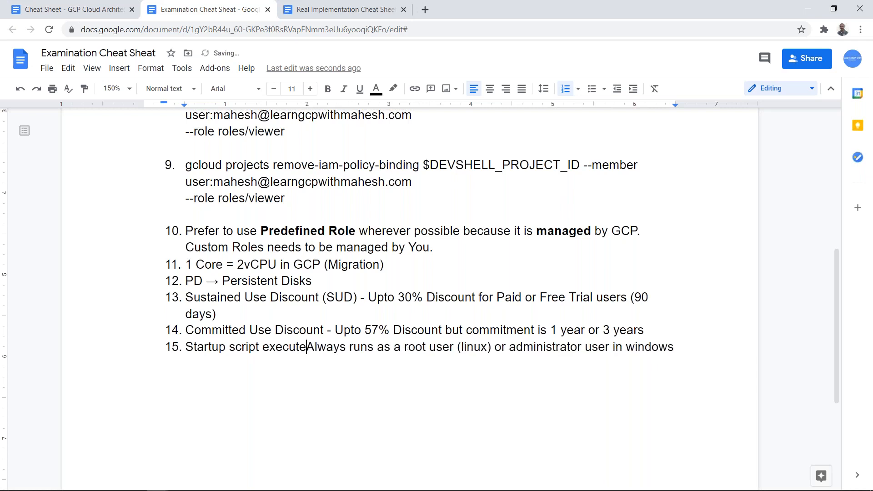
pyautogui.press('Delete')
pyautogui.press('Delete')
pyautogui.press('Delete')
pyautogui.press('Delete')
pyautogui.press('Delete')
pyautogui.press('Delete')
pyautogui.press('Delete')
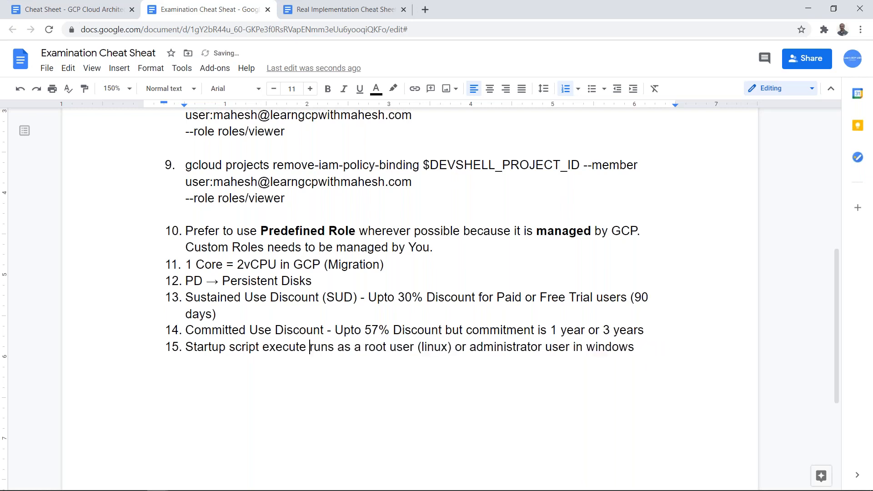
pyautogui.press('Delete')
pyautogui.press('Delete')
pyautogui.press('Delete')
pyautogui.press('Delete')
pyautogui.press('Delete')
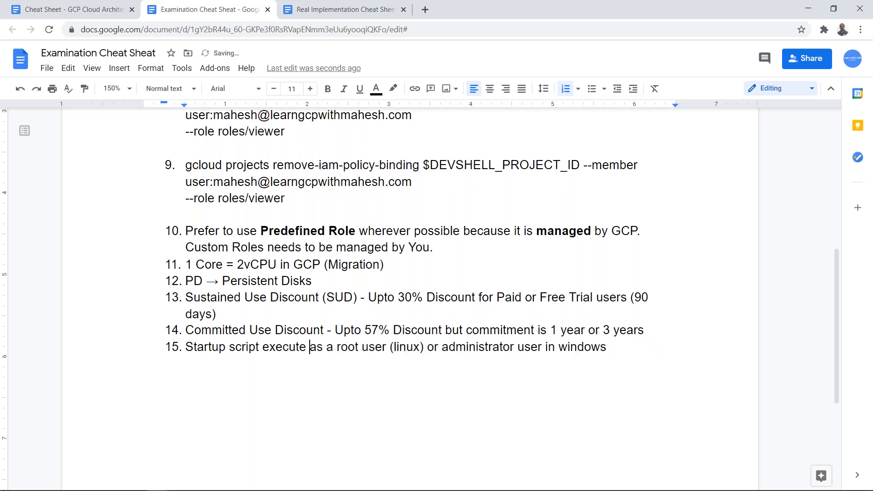
# - Remove the word "user" after "administrator" in item 15
pyautogui.click(600, 347)
pyautogui.press('Left')
pyautogui.press('Left')
pyautogui.press('Left')
pyautogui.press('Left')
pyautogui.press('Left')
pyautogui.press('Left')
pyautogui.press('Left')
pyautogui.press('Left')
pyautogui.press('Left')
pyautogui.press('Left')
pyautogui.press('Left')
pyautogui.press('Left')
pyautogui.press('Left')
pyautogui.press('Delete')
pyautogui.press('Delete')
pyautogui.press('Delete')
pyautogui.press('Delete')
pyautogui.press('Delete')
pyautogui.press('End')
pyautogui.press('Left')
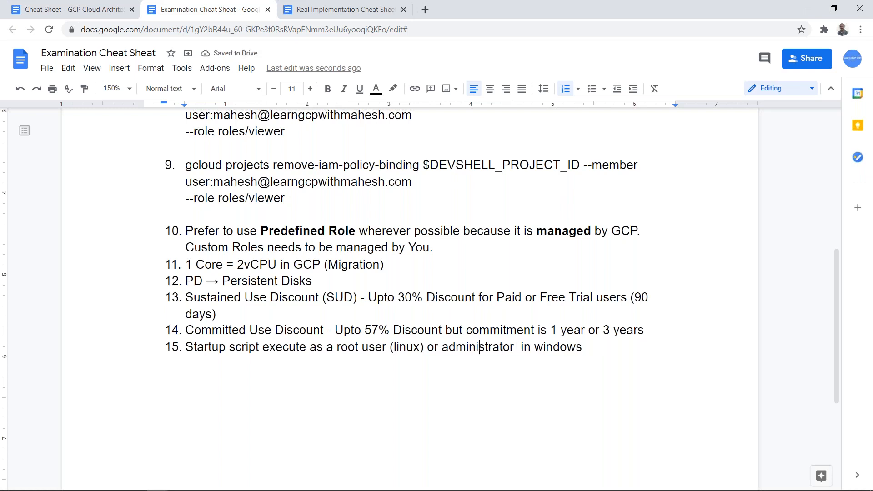
# - Reinsert "user" between "administrator" and "in windows" in item 15
pyautogui.press('Right')
pyautogui.press('Right')
pyautogui.press('Right')
pyautogui.press('Right')
pyautogui.press('Right')
pyautogui.press('Right')
pyautogui.press('Right')
pyautogui.write('iuser')
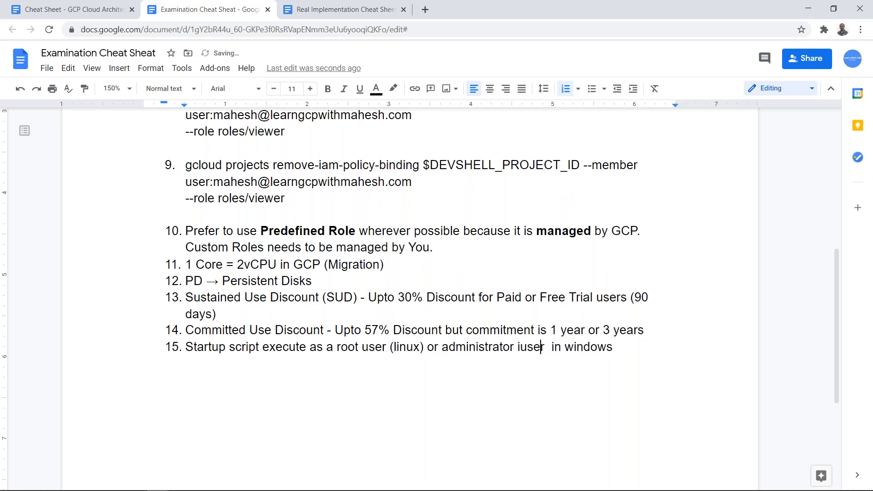
pyautogui.press('Left')
pyautogui.press('BackSpace')
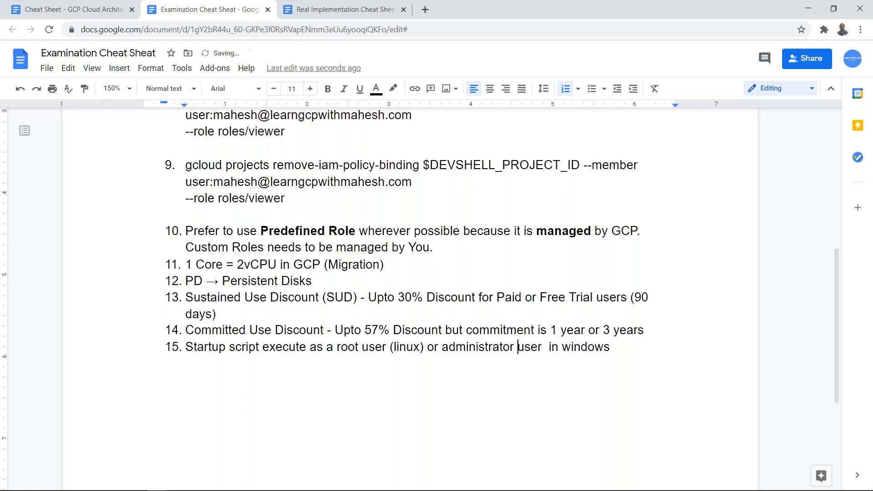
# - Switch back to the Create an instance page in Google Cloud
pyautogui.hotkey('alt', 'Tab')
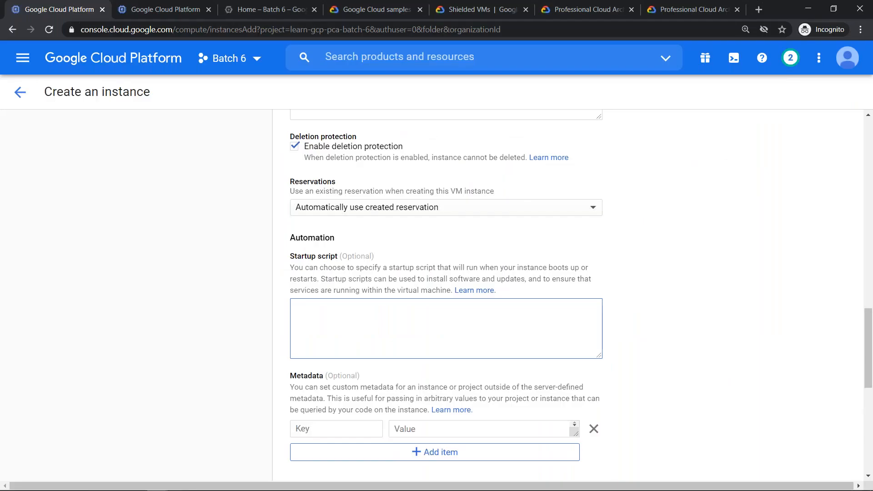
pyautogui.write('sudo')
pyautogui.write(' apt')
pyautogui.hotkey('ctrl', 'a')
pyautogui.press('BackSpace')
pyautogui.write('apt')
pyautogui.write('update')
pyautogui.hotkey('shift', 'Up')
pyautogui.press('Left')
pyautogui.hotkey('shift', 'Right')
pyautogui.hotkey('shift', 'Right')
pyautogui.hotkey('shift', 'Right')
pyautogui.write('yum')
pyautogui.hotkey('shift', 'Left')
pyautogui.hotkey('shift', 'Left')
pyautogui.hotkey('shift', 'Left')
pyautogui.write('apt')
pyautogui.press('End')
pyautogui.press('Return')
pyautogui.write('apt')
pyautogui.hotkey('shift', 'End')
pyautogui.press('Delete')
pyautogui.press('Up')
pyautogui.hotkey('ctrl', 'a')
pyautogui.press('BackSpace')
pyautogui.hotkey('ctrl', 'v')
pyautogui.hotkey('ctrl', 'a')
pyautogui.press('BackSpace')
# - Enter a startup script with the lines "apt update" and "apt install apache2 -y"
pyautogui.write('apt update ')
pyautogui.write('apt inst')
pyautogui.write('all apache')
pyautogui.write('2 ')
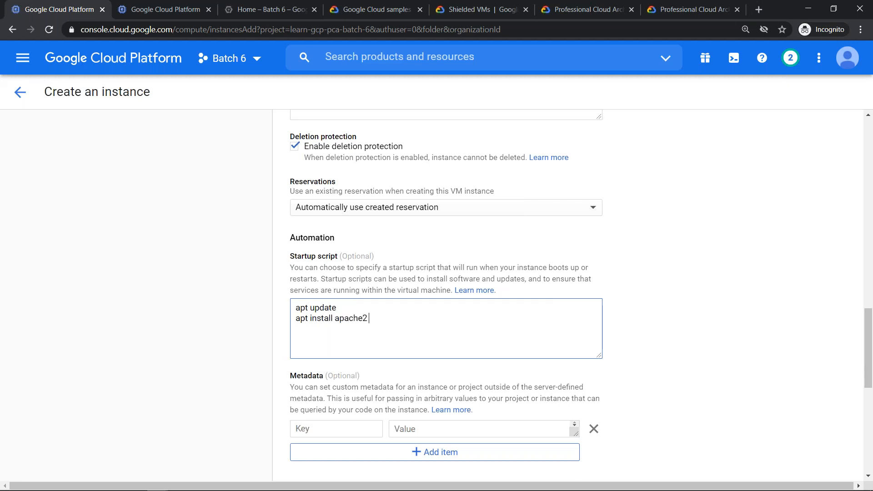
pyautogui.write('-y')
# - Add an "apt-get update" line below "apt update" in the startup script and remove it again
pyautogui.hotkey('shift', 'Home')
pyautogui.hotkey('ctrl', 'c')
pyautogui.press('End')
pyautogui.press('Return')
pyautogui.hotkey('ctrl', 'v')
pyautogui.write('-get')
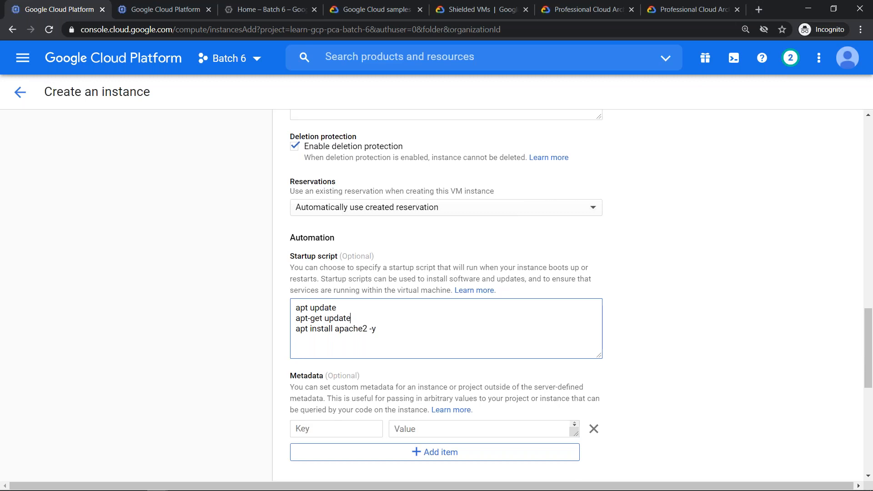
pyautogui.hotkey('shift', 'Home')
pyautogui.press('BackSpace')
pyautogui.press('BackSpace')
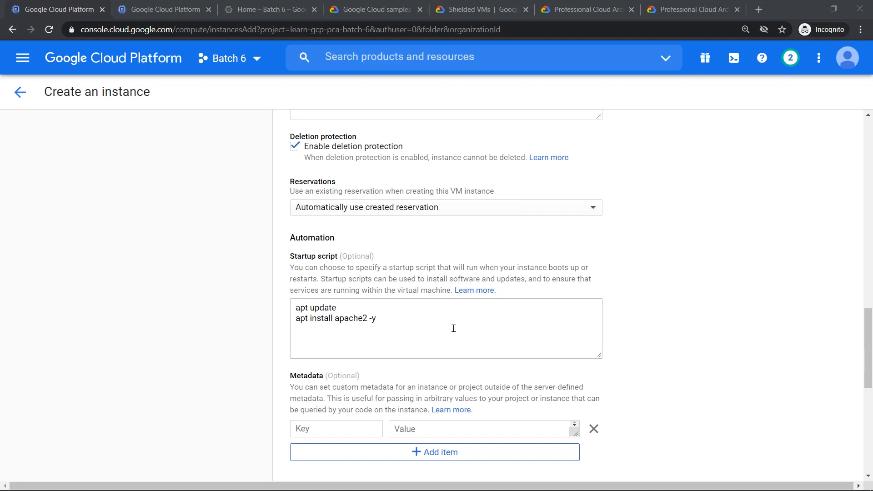
# - Shrink the startup script box and enter "shutdown-script" as a metadata key
pyautogui.moveTo(388, 320); pyautogui.dragTo(268, 298)
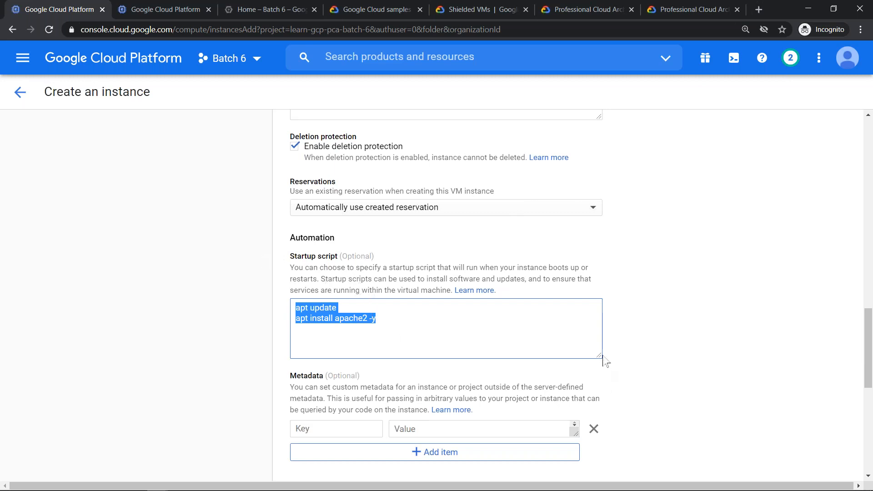
pyautogui.moveTo(599, 356); pyautogui.dragTo(576, 327)
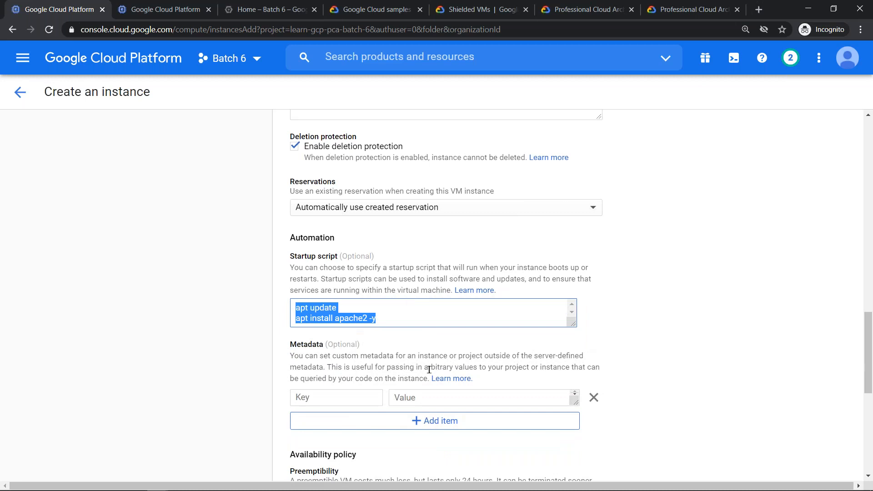
pyautogui.click(346, 398)
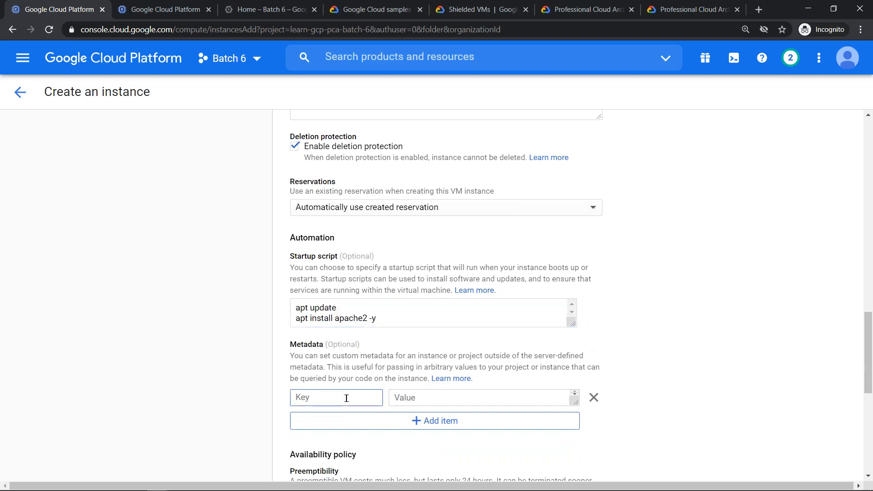
pyautogui.write('d')
pyautogui.press('BackSpace')
pyautogui.write('shutto')
pyautogui.press('BackSpace')
pyautogui.press('BackSpace')
pyautogui.write('down-script')
pyautogui.press('Tab')
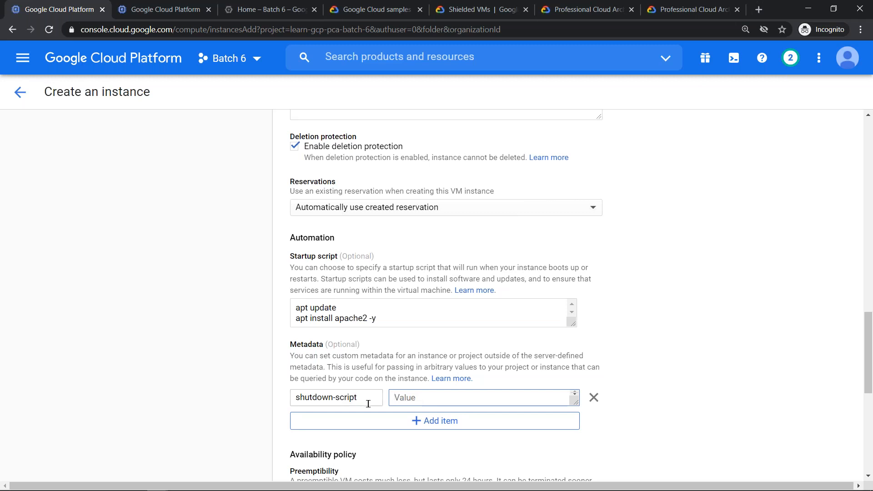
# - Extend the metadata key to "shutdown-script-url" and set its value to "gs://bucket/shutdown.sh"
pyautogui.click(366, 400)
pyautogui.write('-url')
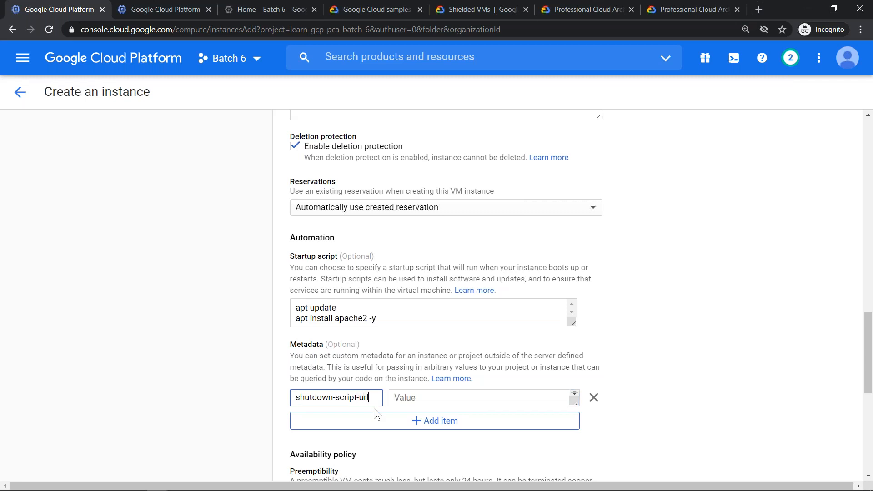
pyautogui.press('Tab')
pyautogui.write('gs')
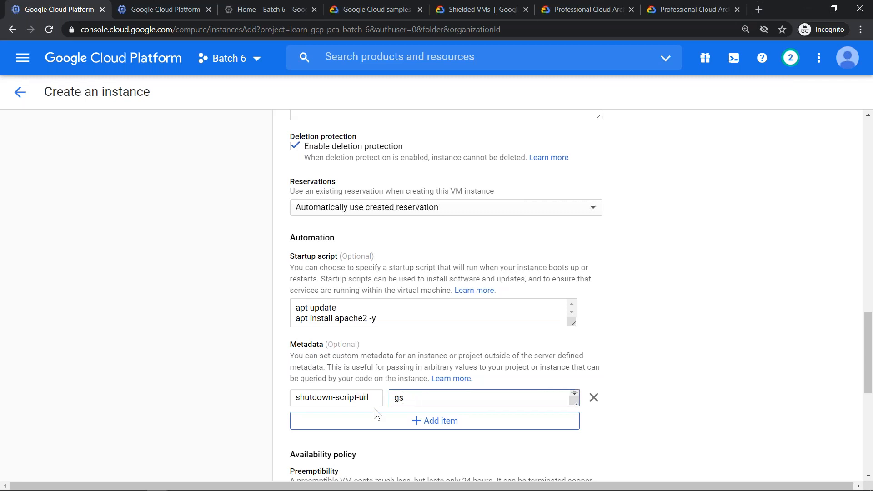
pyautogui.write('://bukekt')
pyautogui.press('BackSpace')
pyautogui.press('BackSpace')
pyautogui.press('BackSpace')
pyautogui.write('ket/shutdown.sh')
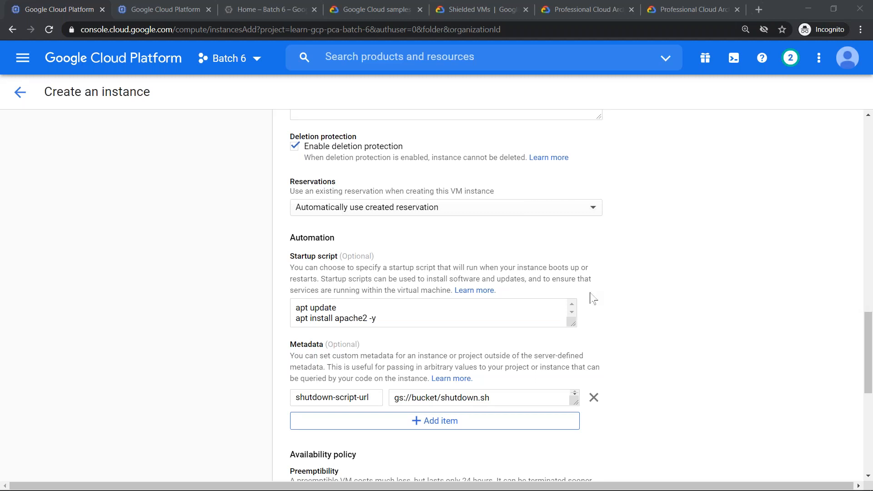
# - Enlarge the startup script box, and replace the "shutdown-script-url" metadata item with a blank one
pyautogui.moveTo(571, 322); pyautogui.dragTo(589, 344)
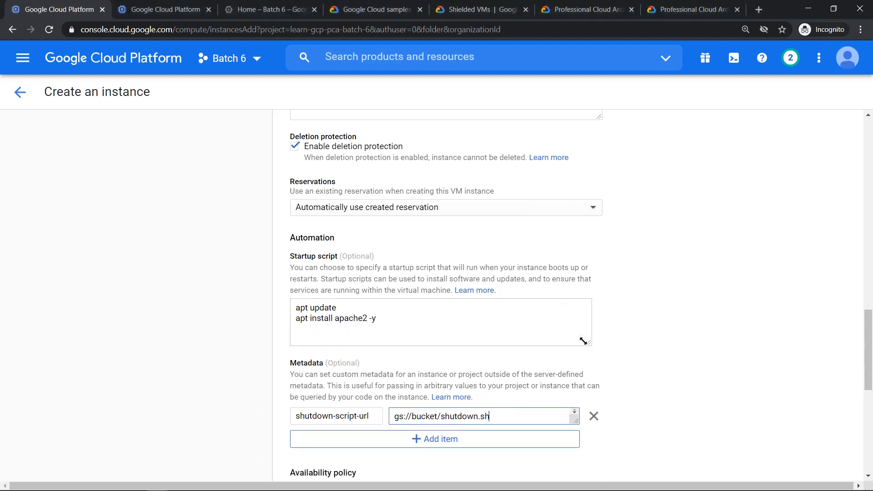
pyautogui.moveTo(381, 319); pyautogui.dragTo(275, 308)
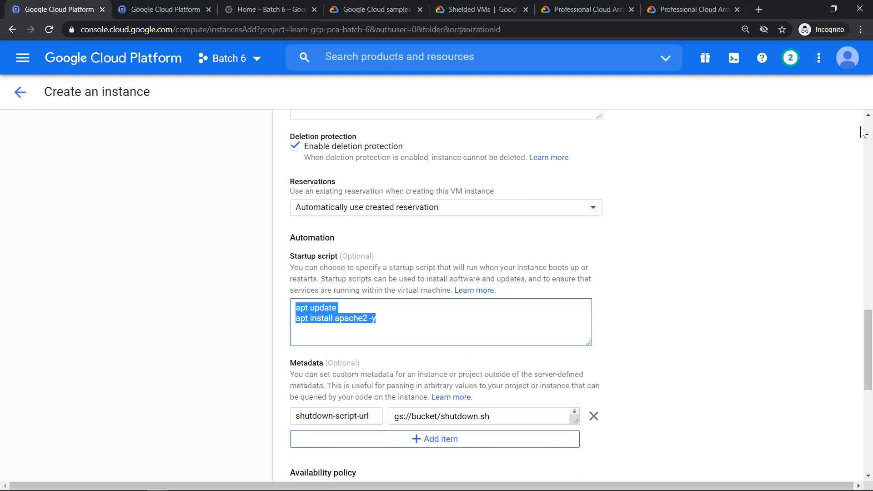
pyautogui.hotkey('alt', 'Tab')
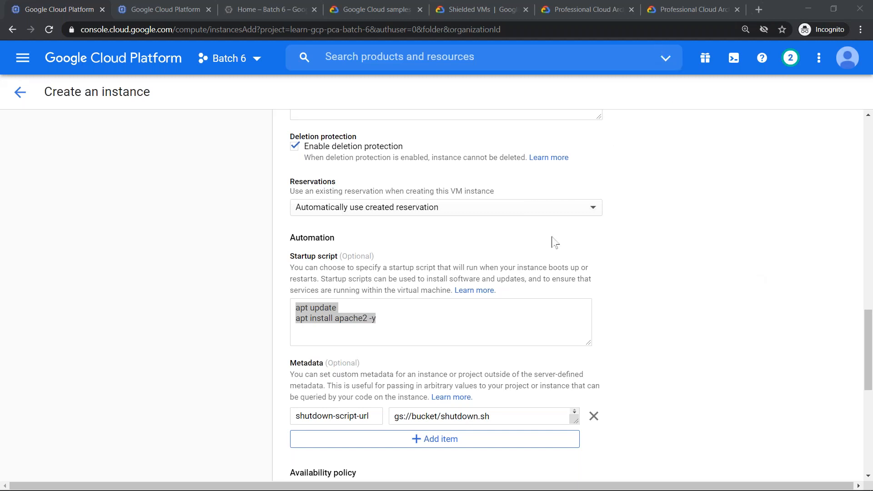
pyautogui.click(593, 417)
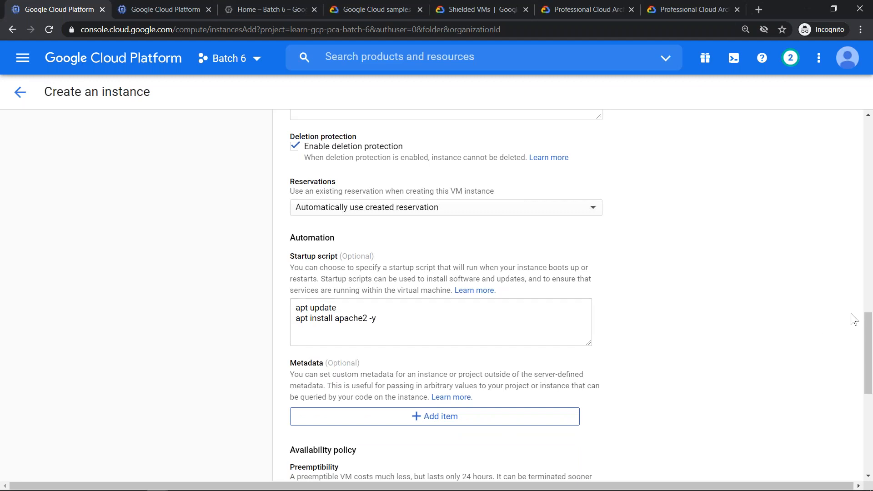
pyautogui.click(395, 324)
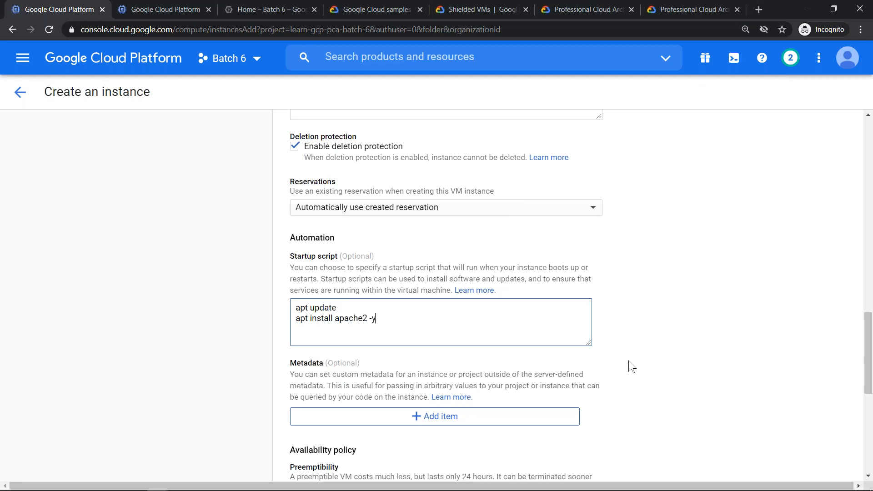
pyautogui.scroll(-2, 869, 340)
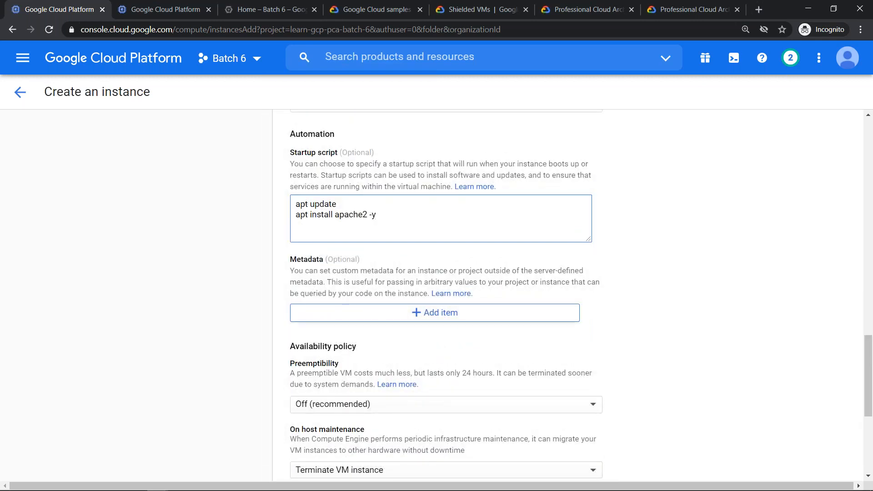
pyautogui.click(425, 318)
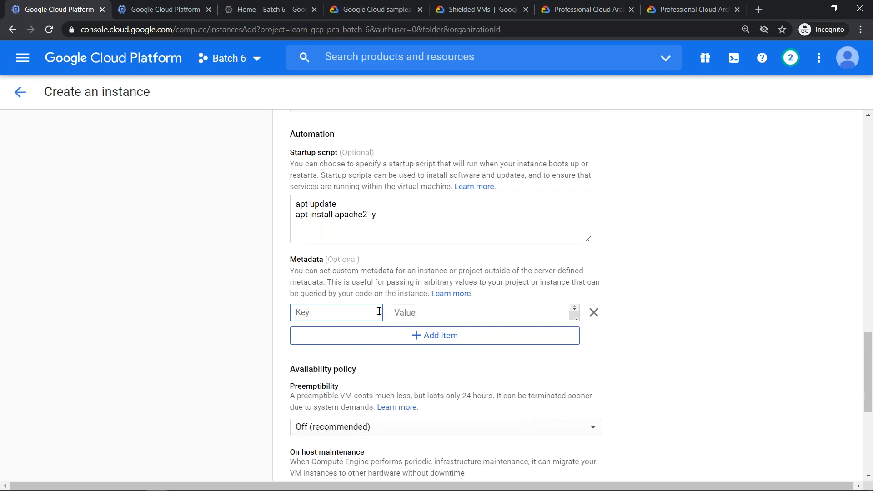
# - View the equivalent gcloud command line and examine its startup-script metadata parameter
pyautogui.moveTo(868, 350); pyautogui.dragTo(867, 413)
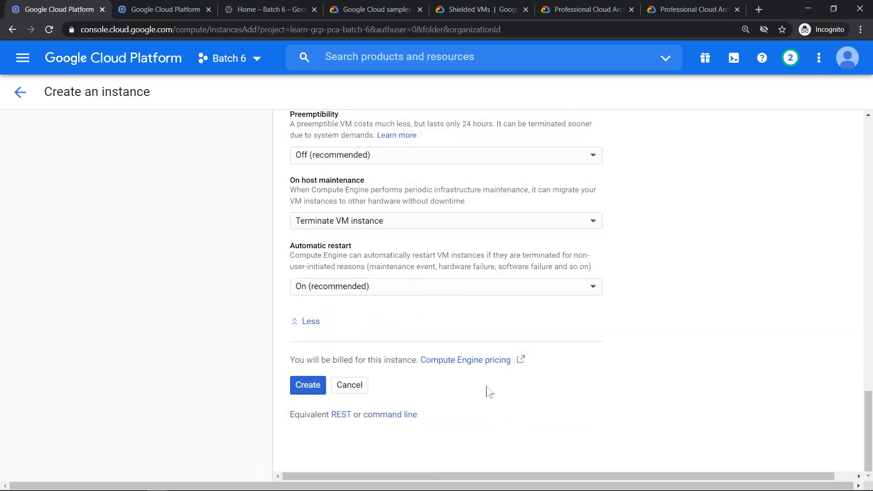
pyautogui.click(411, 415)
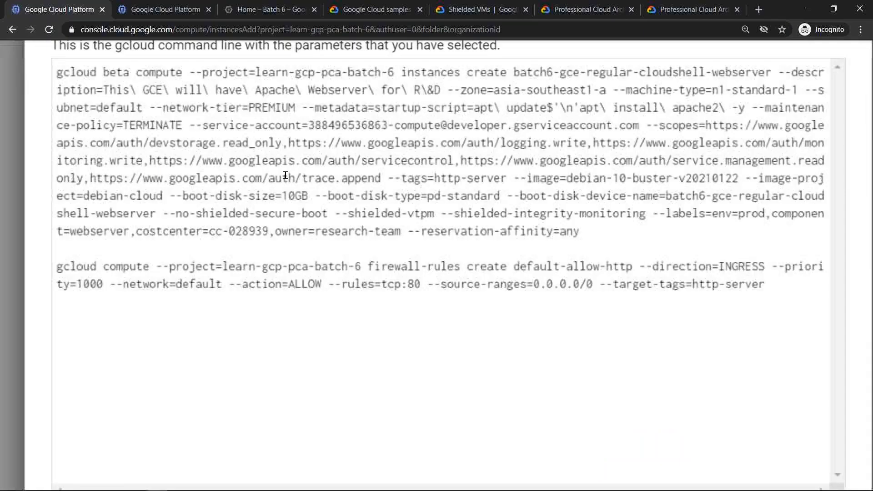
pyautogui.scroll(-2, 285, 175)
pyautogui.click(327, 130)
pyautogui.moveTo(347, 131); pyautogui.dragTo(680, 132)
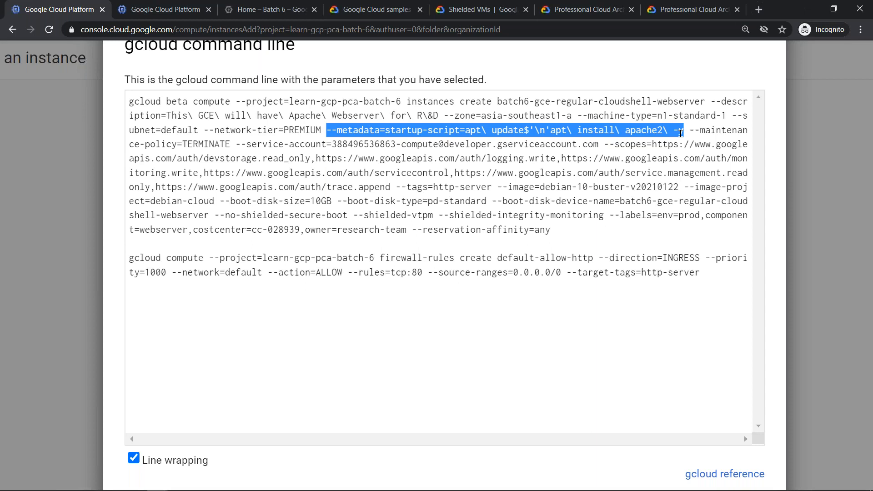
pyautogui.hotkey('ctrl', '-')
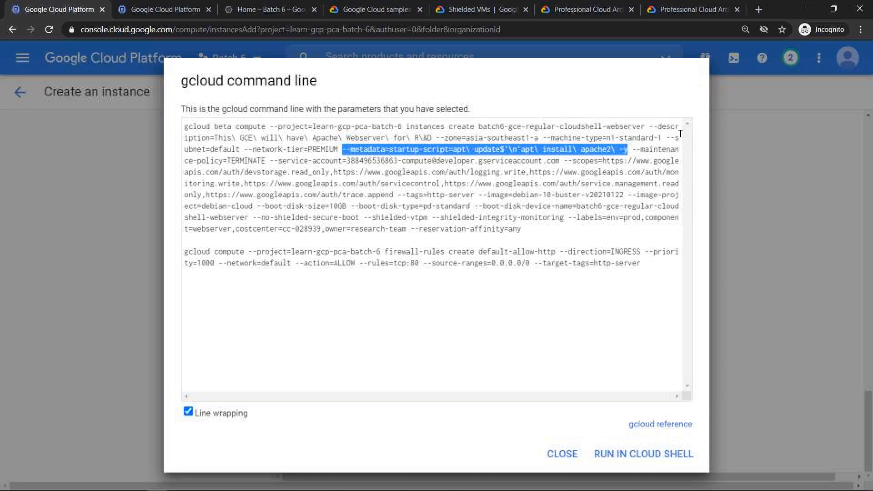
pyautogui.press('Escape')
# - Fill in the blank metadata item with the key "customer-id" and the customer's ID number as its value
pyautogui.scroll(5, 624, 346)
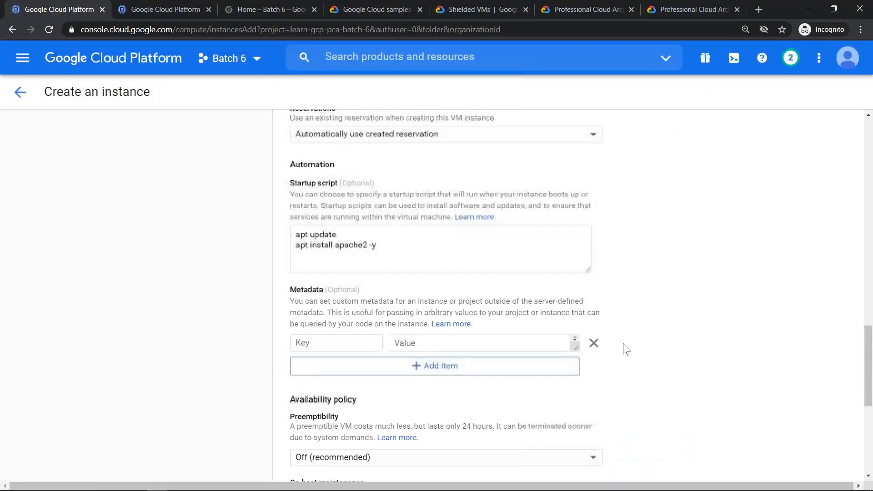
pyautogui.scroll(1, 477, 313)
pyautogui.click(396, 281)
pyautogui.click(331, 365)
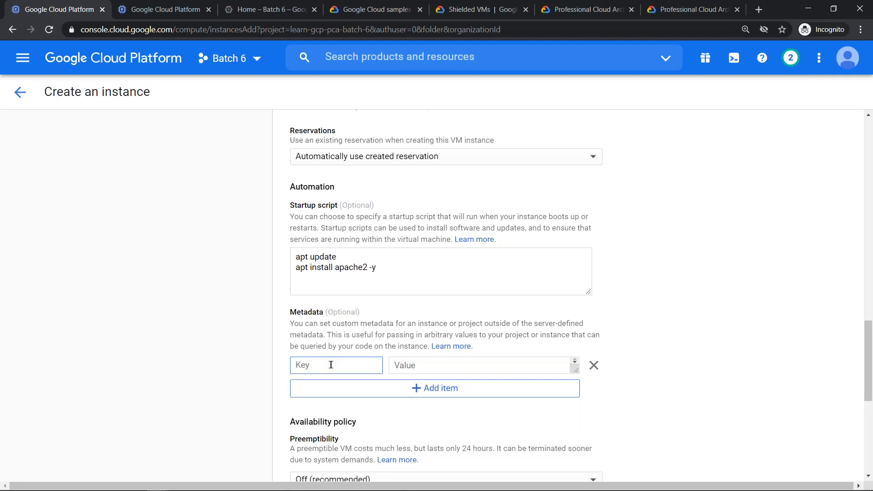
pyautogui.write('e')
pyautogui.press('BackSpace')
pyautogui.write('customer-id')
pyautogui.press('Tab')
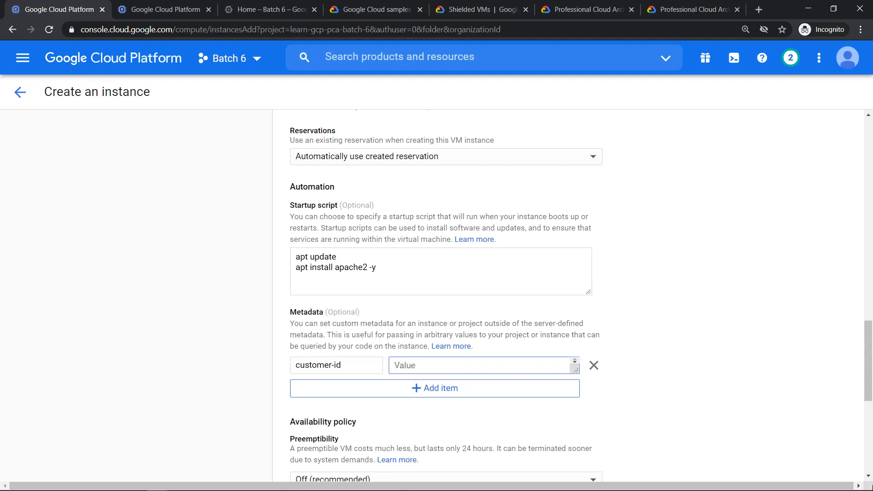
# - Return to the monthly cost estimate of the instance and open Snipping Tool over the page
pyautogui.moveTo(867, 340); pyautogui.dragTo(869, 394)
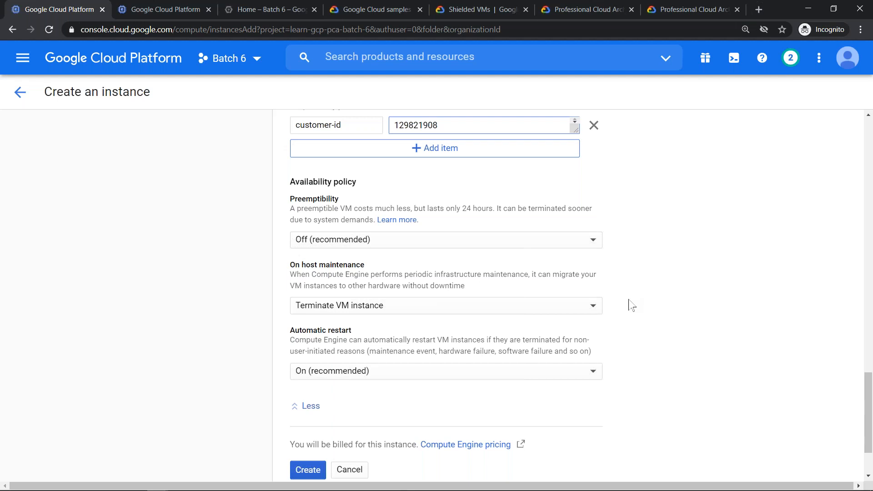
pyautogui.scroll(20, 630, 305)
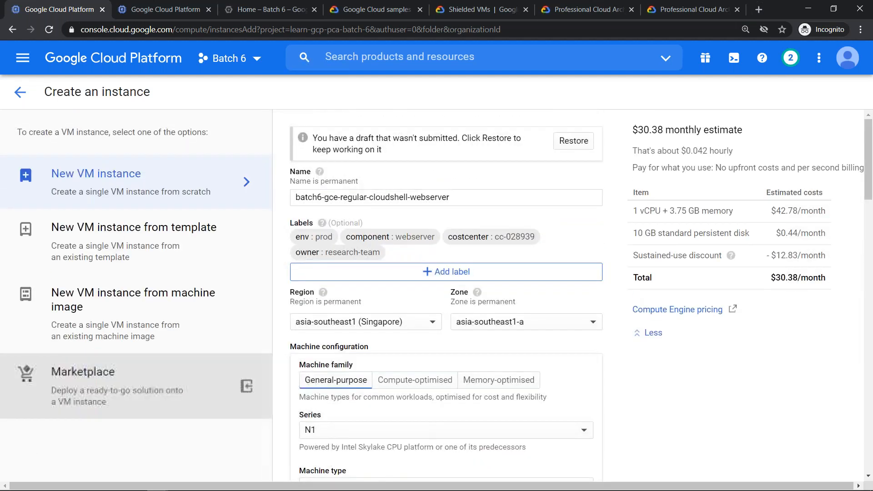
pyautogui.moveTo(98, 484)
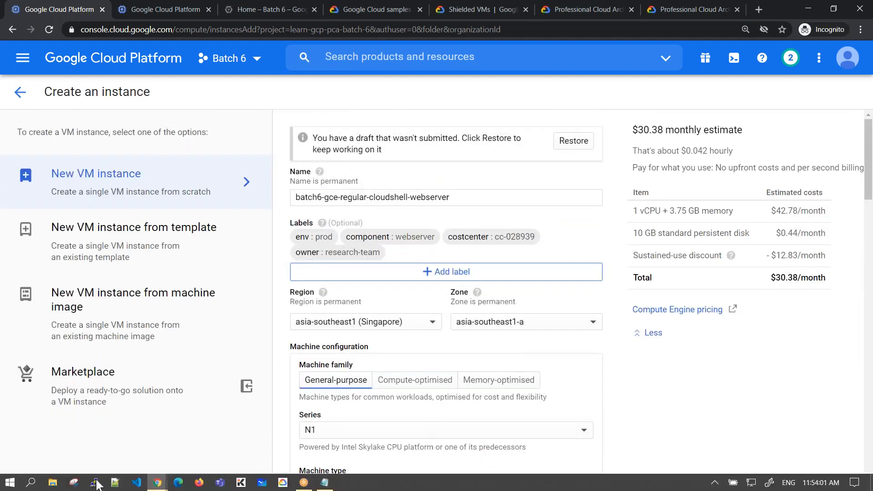
pyautogui.click(70, 486)
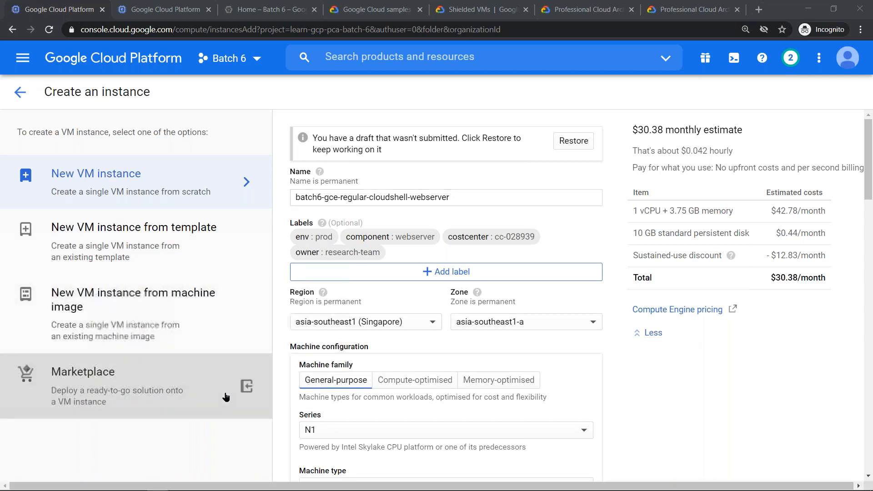
pyautogui.hotkey('alt', 'Tab')
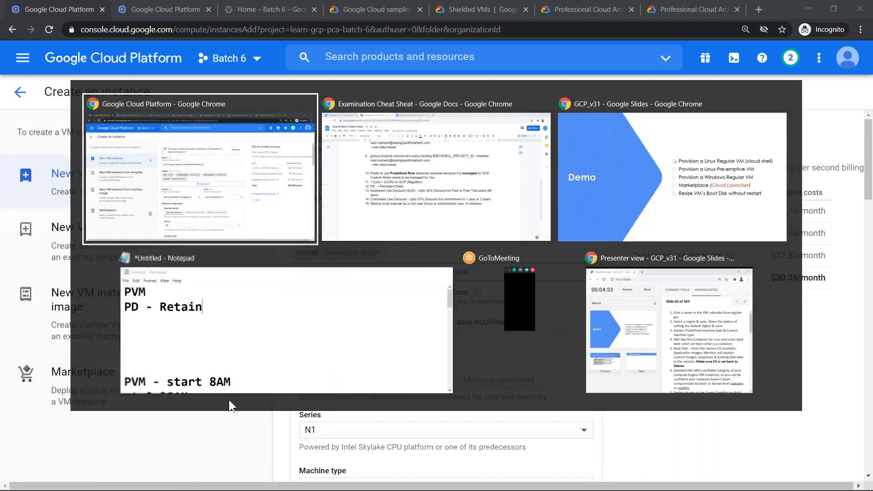
pyautogui.hotkey('alt', 'Tab')
pyautogui.hotkey('alt', 'Tab')
pyautogui.hotkey('alt', 'shift', 'Tab')
pyautogui.hotkey('alt', 'shift', 'Tab')
pyautogui.hotkey('alt', 'shift', 'Tab')
pyautogui.hotkey('alt', 'shift', 'Tab')
pyautogui.hotkey('alt', 'Tab')
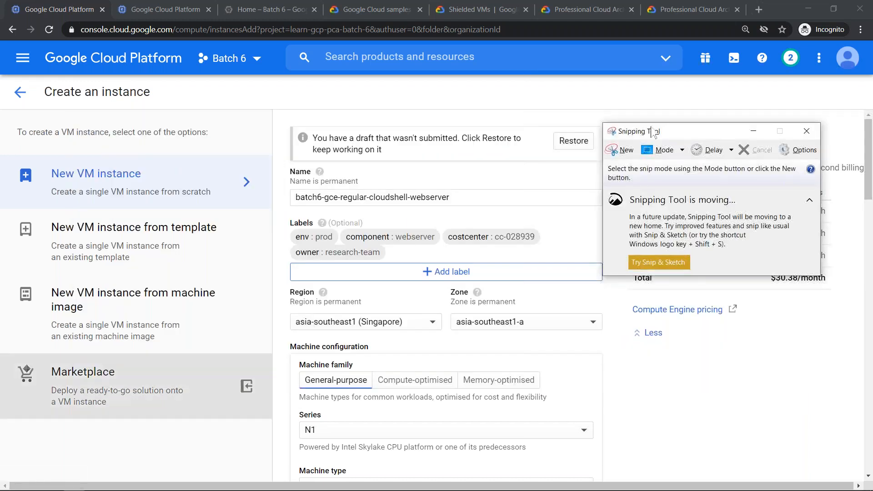
# - Capture the monthly cost estimate as a snip, underline its total in pen, and minimize the snip
pyautogui.moveTo(702, 136); pyautogui.dragTo(404, 79)
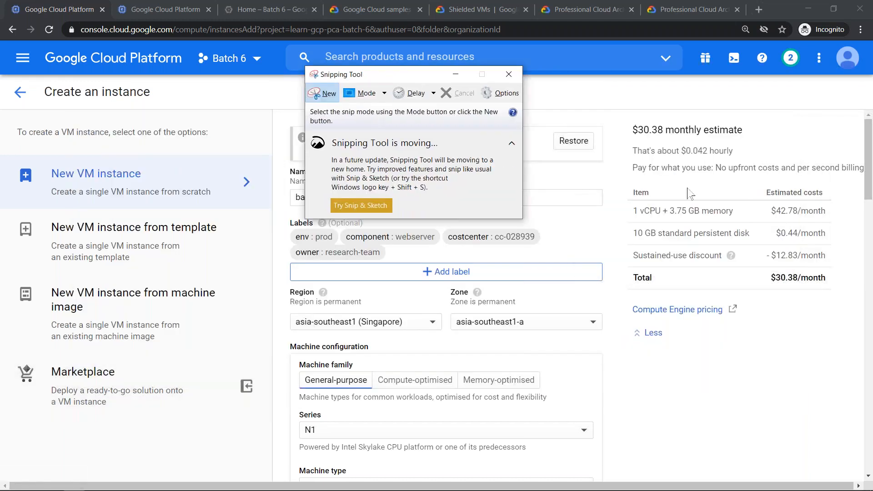
pyautogui.hotkey('ctrl', 'n')
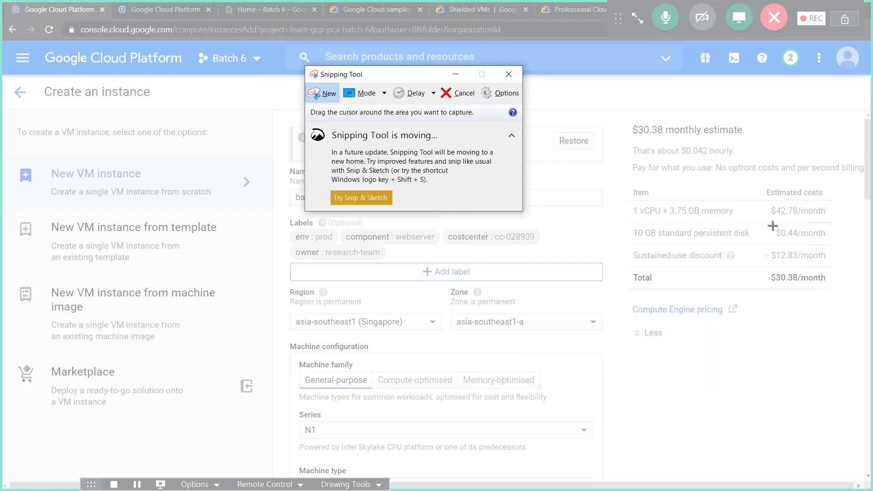
pyautogui.moveTo(622, 116); pyautogui.dragTo(860, 380)
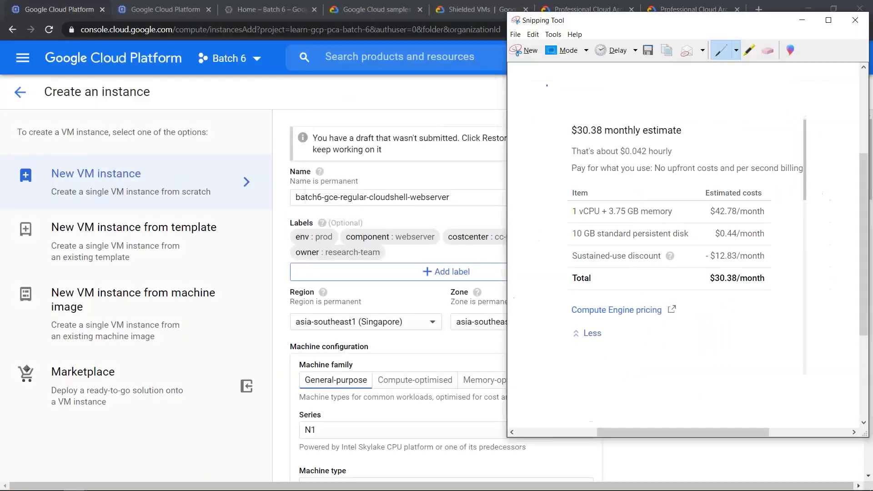
pyautogui.moveTo(570, 25); pyautogui.dragTo(255, 29)
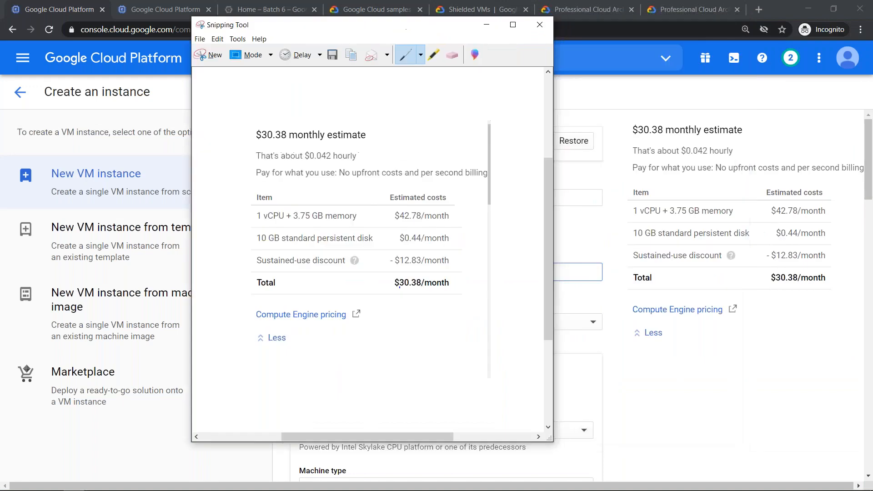
pyautogui.moveTo(392, 290); pyautogui.dragTo(460, 300)
pyautogui.click(486, 24)
# - Set the instance's Preemptibility to On and go back to the monthly cost estimate
pyautogui.moveTo(869, 155); pyautogui.dragTo(870, 403)
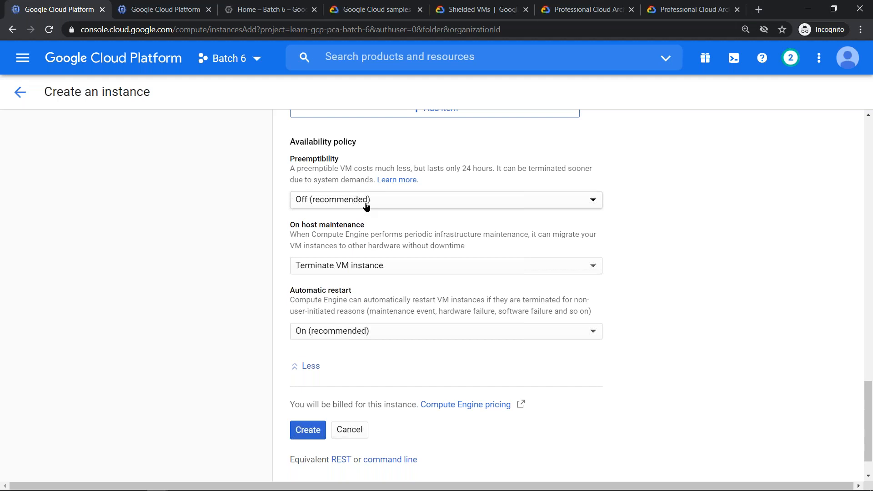
pyautogui.click(366, 206)
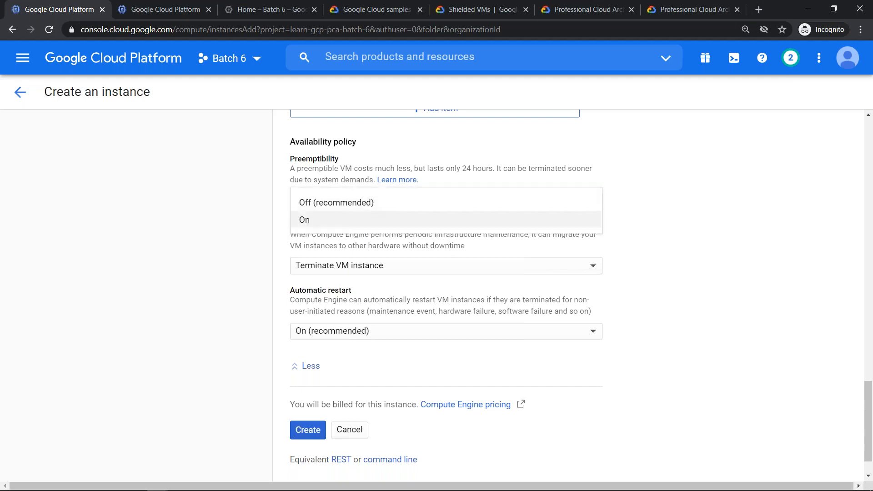
pyautogui.click(304, 221)
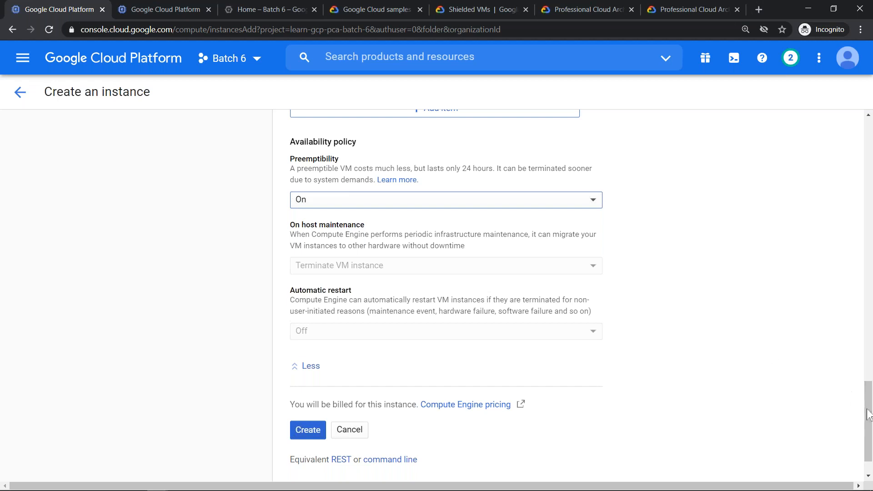
pyautogui.moveTo(868, 415); pyautogui.dragTo(835, 147)
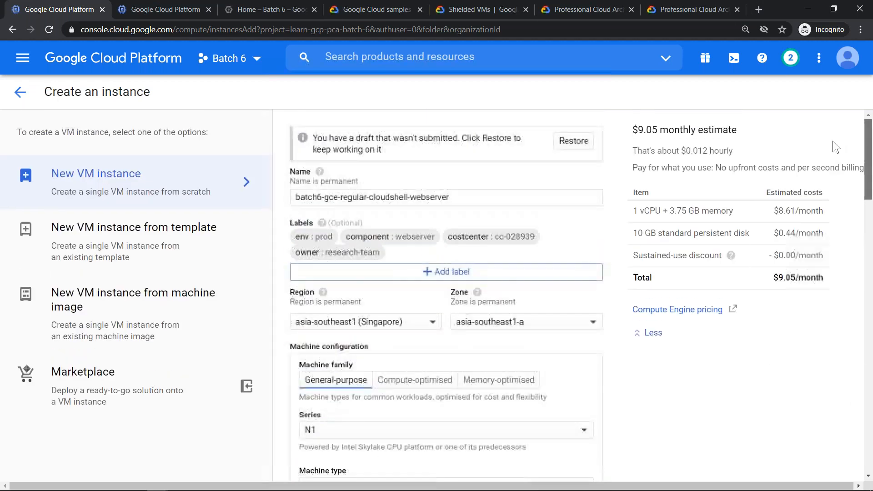
# - Bring back the snip beside the new estimate, circle the vCPU and memory cost, and tick the persistent disk cost
pyautogui.hotkey('alt', 'Tab')
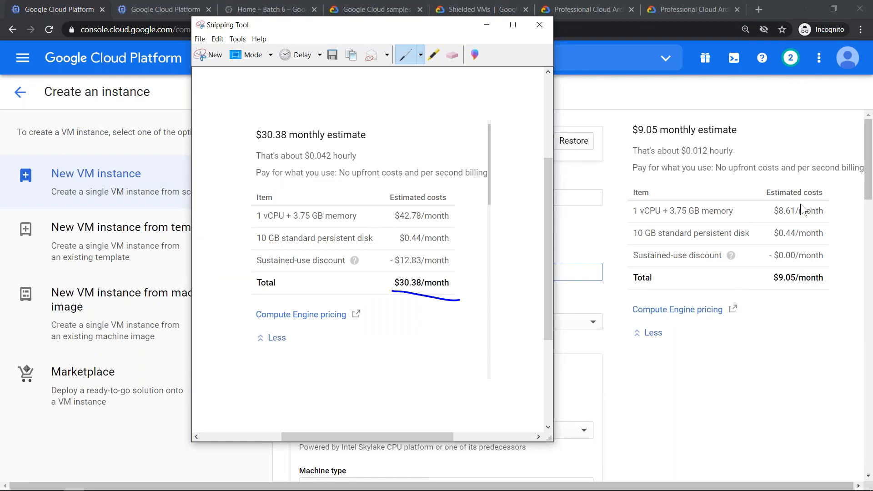
pyautogui.click(661, 14)
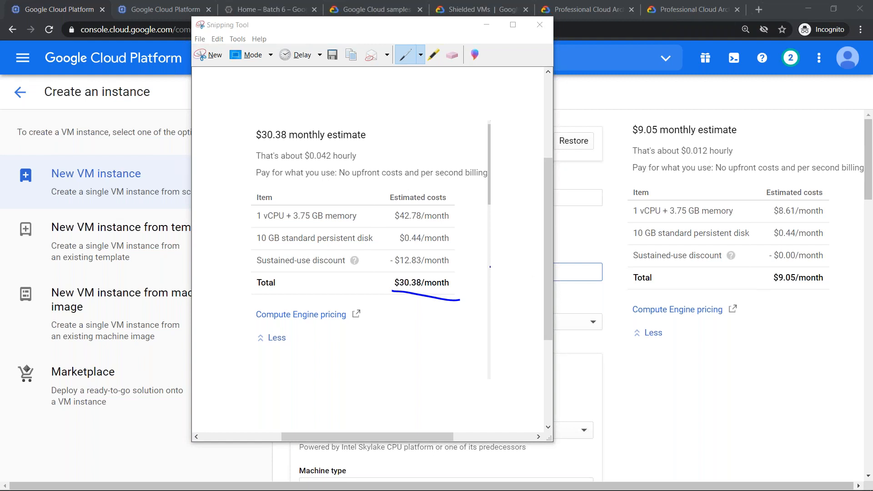
pyautogui.click(259, 223)
pyautogui.moveTo(293, 225)
pyautogui.mouseDown()
pyautogui.moveTo(429, 231)
pyautogui.moveTo(461, 208)
pyautogui.moveTo(277, 152)
pyautogui.moveTo(236, 203)
pyautogui.moveTo(271, 222)
pyautogui.moveTo(297, 223)
pyautogui.mouseUp()
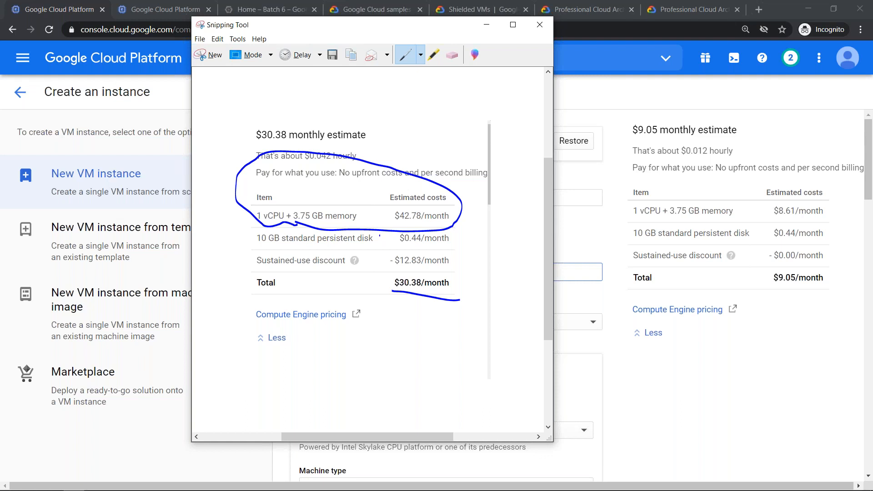
pyautogui.moveTo(455, 237)
pyautogui.mouseDown()
pyautogui.moveTo(462, 244)
pyautogui.moveTo(495, 218)
pyautogui.mouseUp()
pyautogui.click(665, 23)
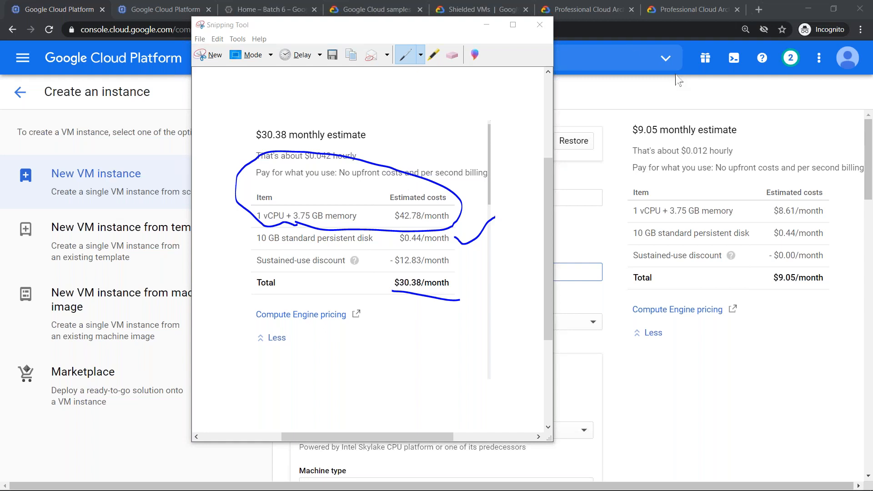
# - Minimize the snip and change the instance's boot disk image to Windows Server 2019 Datacenter
pyautogui.click(486, 25)
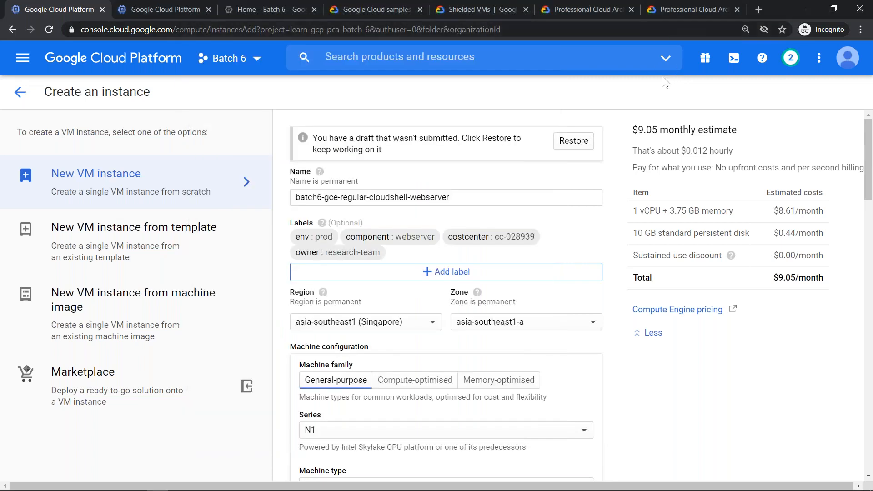
pyautogui.hotkey('alt', 'Tab')
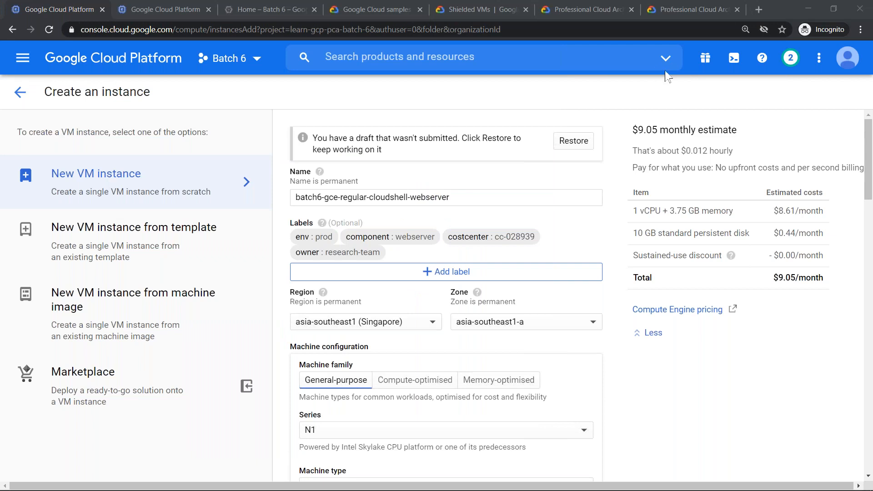
pyautogui.scroll(-5, 512, 328)
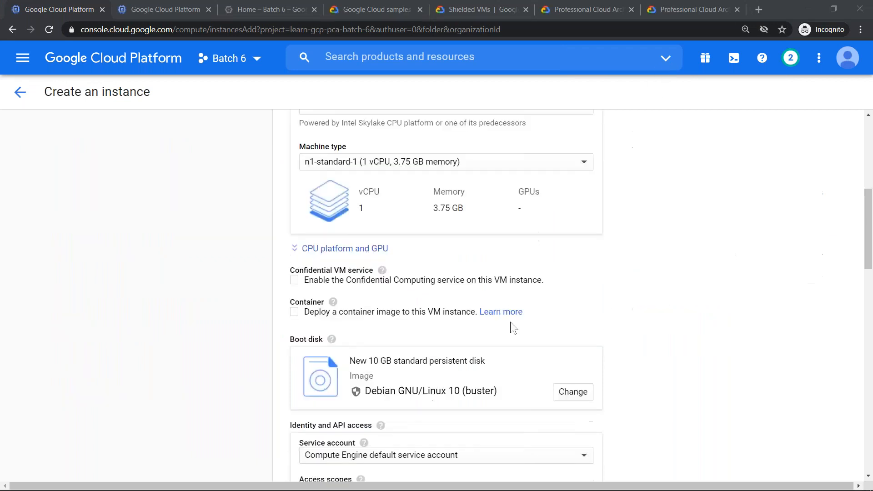
pyautogui.scroll(-5, 489, 350)
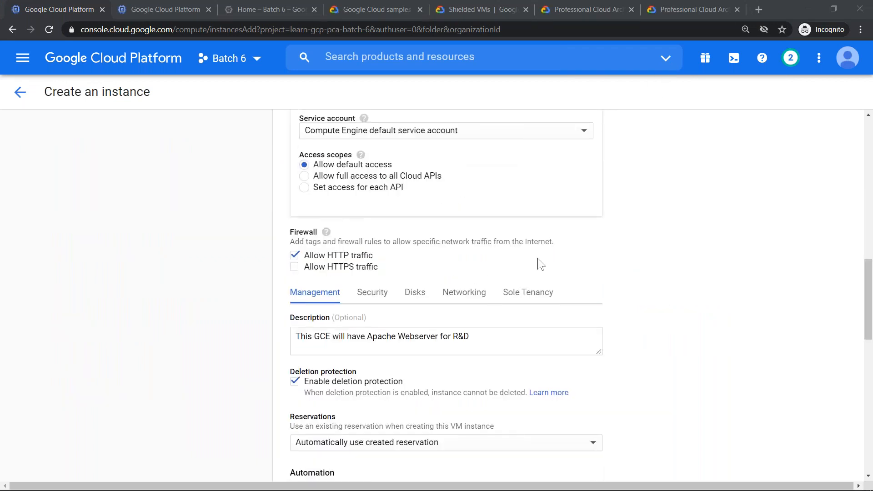
pyautogui.scroll(5, 545, 318)
pyautogui.click(572, 393)
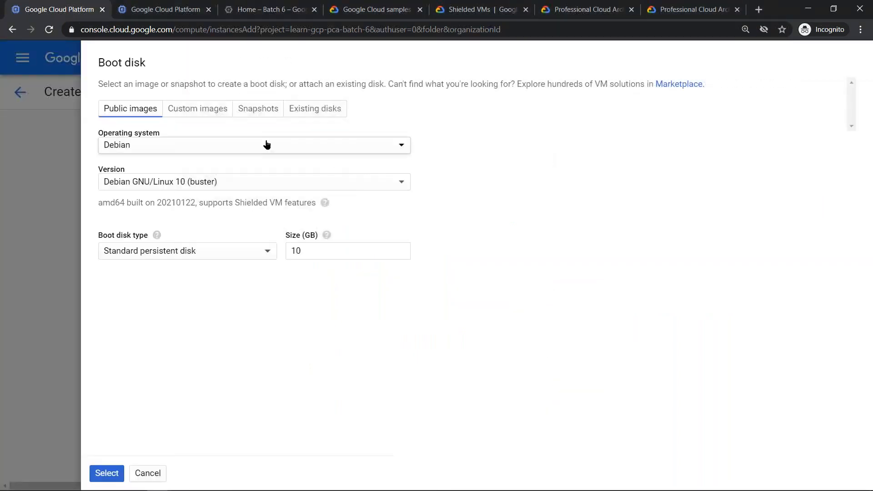
pyautogui.click(267, 145)
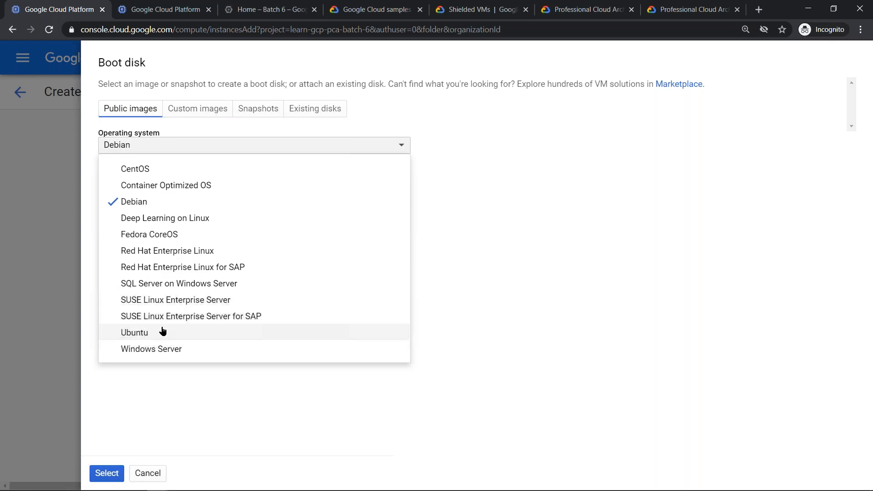
pyautogui.click(166, 346)
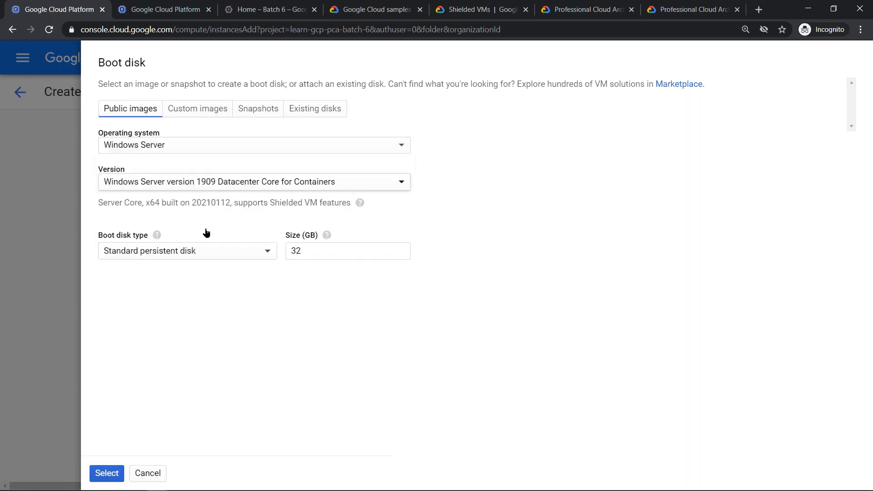
pyautogui.click(227, 182)
pyautogui.scroll(-3, 238, 355)
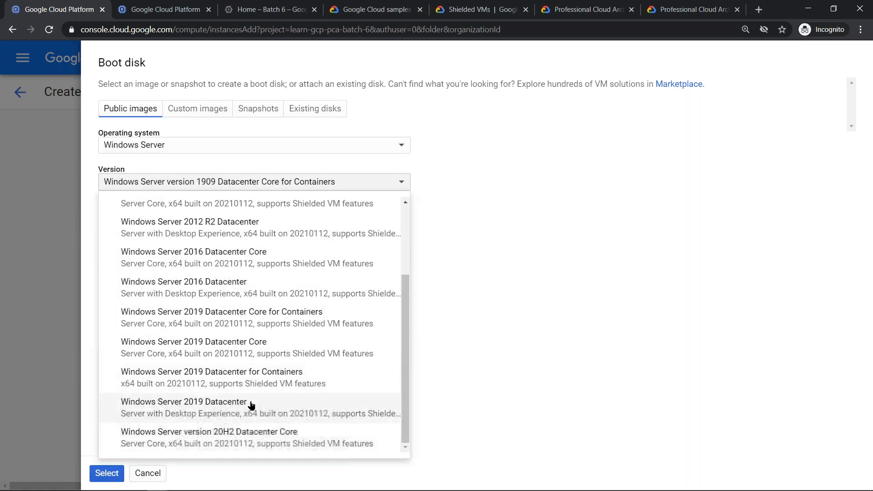
pyautogui.click(245, 414)
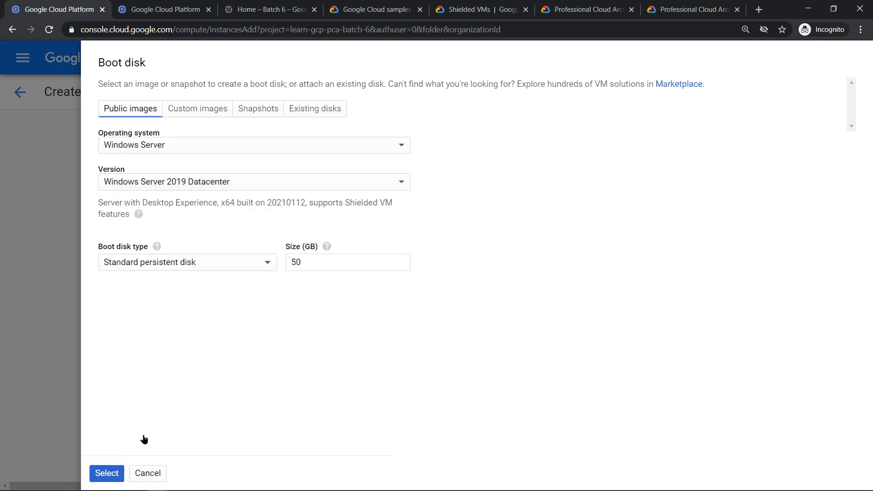
pyautogui.click(107, 473)
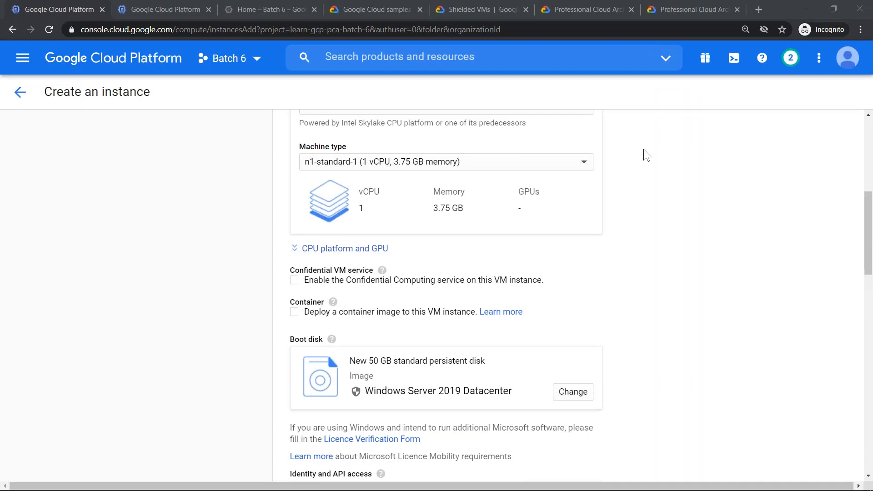
# - Return to the monthly cost estimate and highlight the Windows Server 2019 Datacenter usage fee
pyautogui.scroll(7, 718, 234)
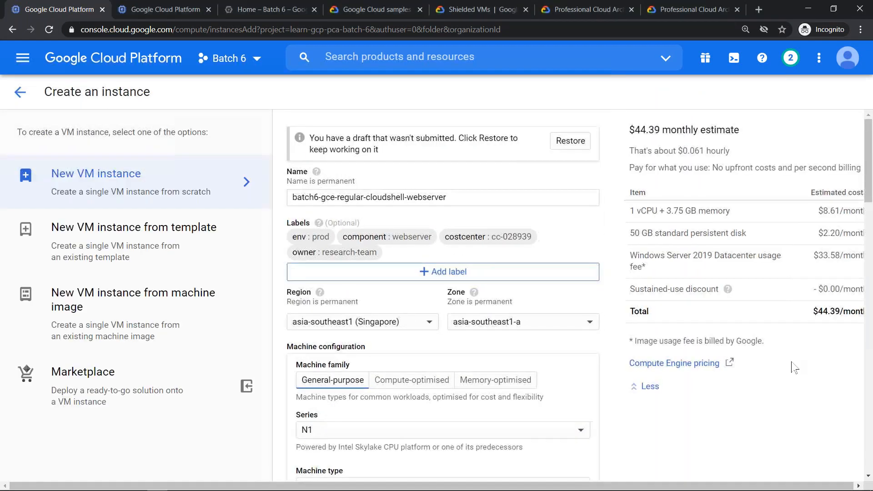
pyautogui.hscroll(1, 792, 366)
pyautogui.moveTo(776, 258); pyautogui.dragTo(836, 263)
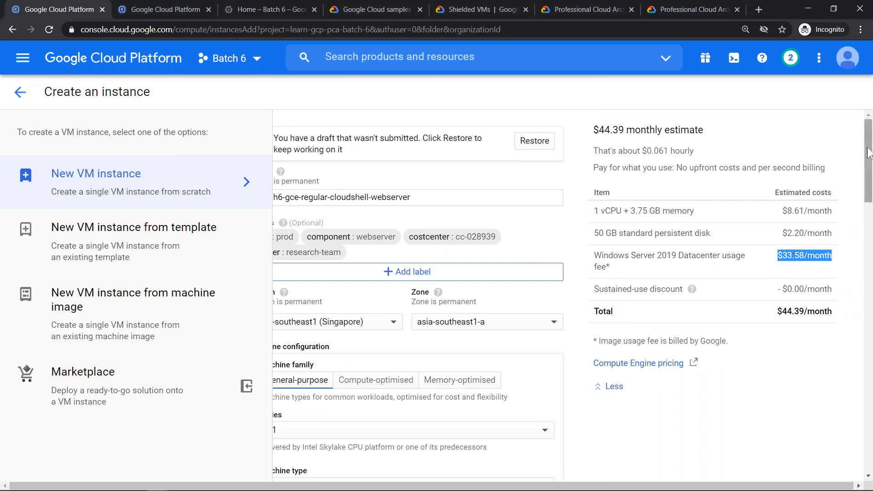
pyautogui.scroll(-2, 865, 166)
pyautogui.scroll(-8, 571, 296)
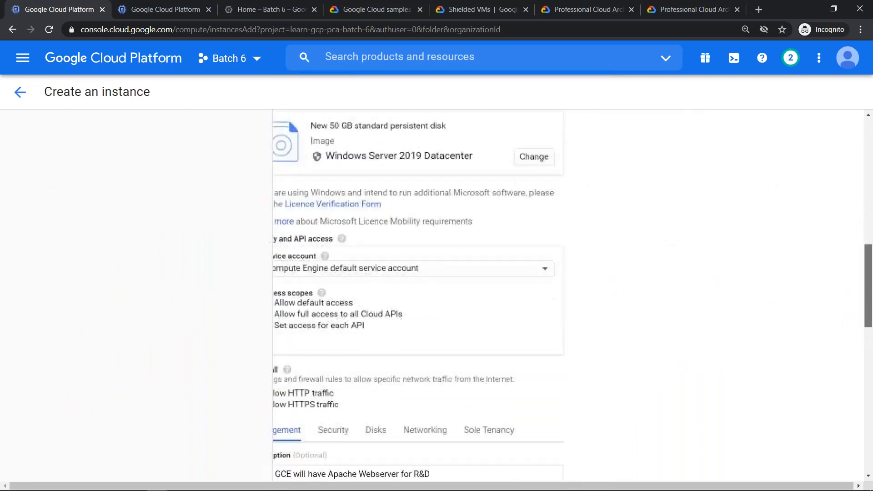
pyautogui.scroll(10, 572, 296)
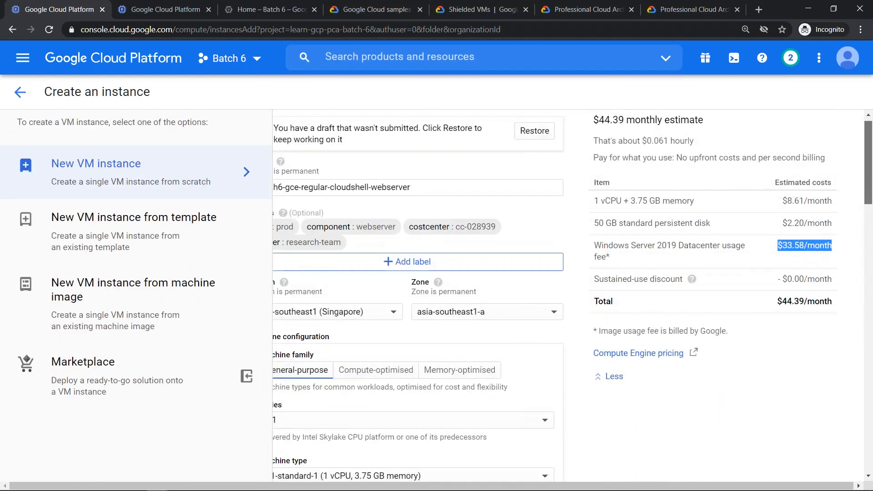
# - Set the instance's Preemptibility to Off (recommended) and go back to the full monthly cost estimate
pyautogui.scroll(-8, 437, 295)
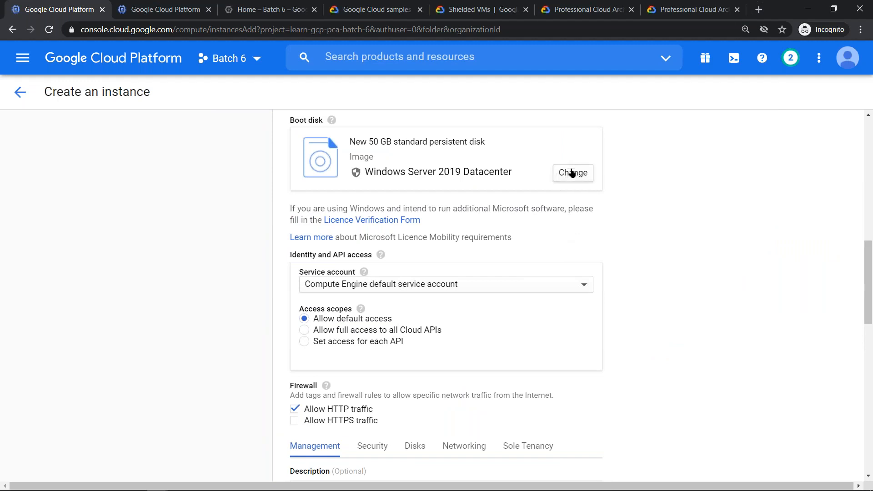
pyautogui.scroll(-7, 436, 225)
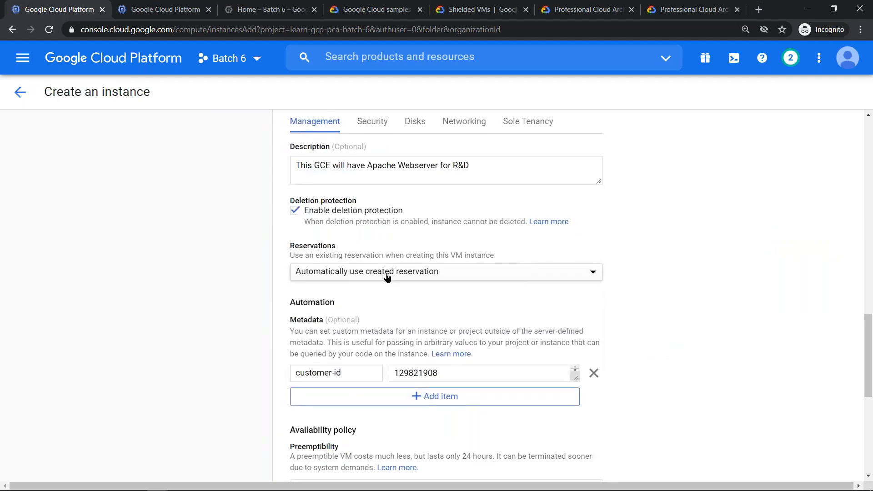
pyautogui.scroll(-7, 364, 263)
pyautogui.click(321, 163)
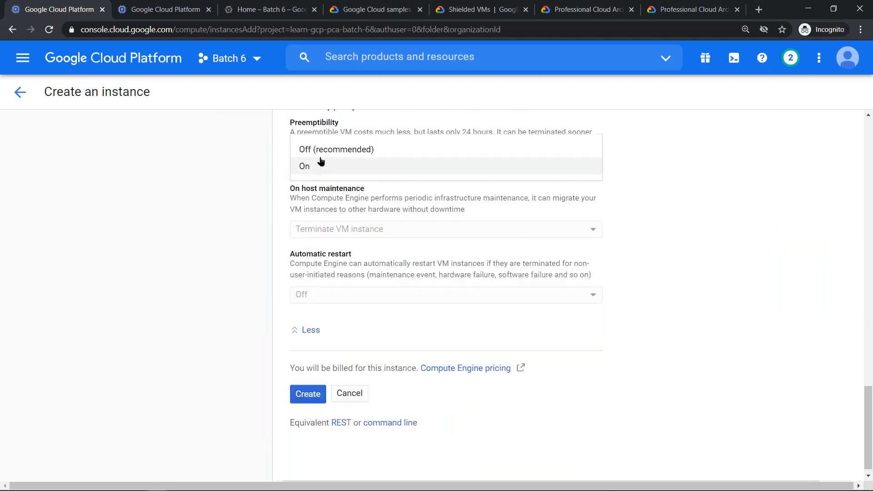
pyautogui.click(321, 150)
pyautogui.scroll(15, 724, 207)
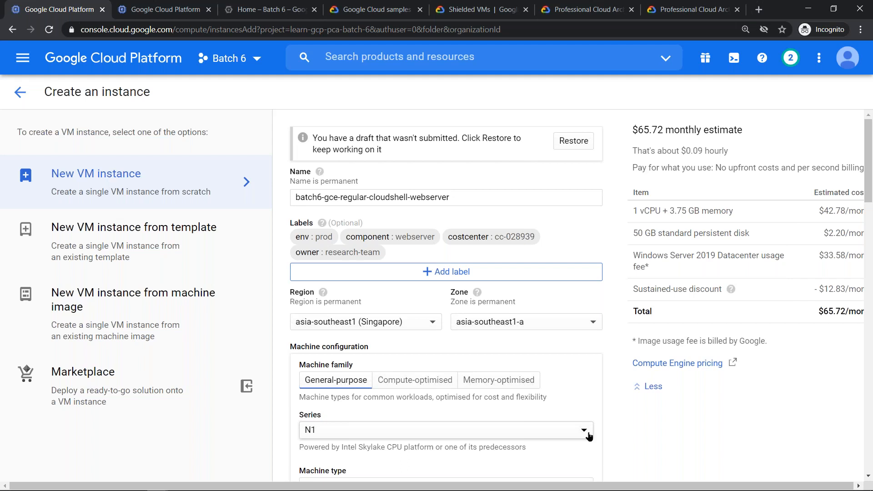
pyautogui.hscroll(2, 588, 435)
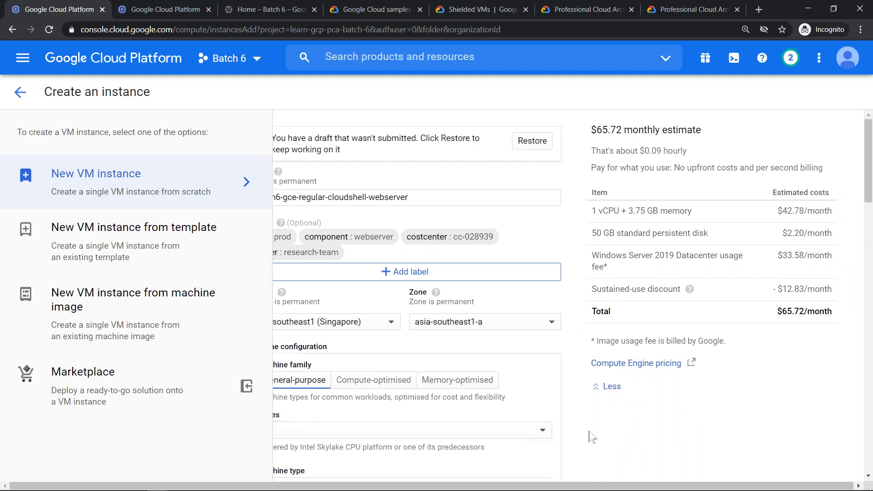
# - Capture the Windows instance's monthly cost estimate as a new snip and move the snip clear of the estimate
pyautogui.hotkey('alt', 'Tab')
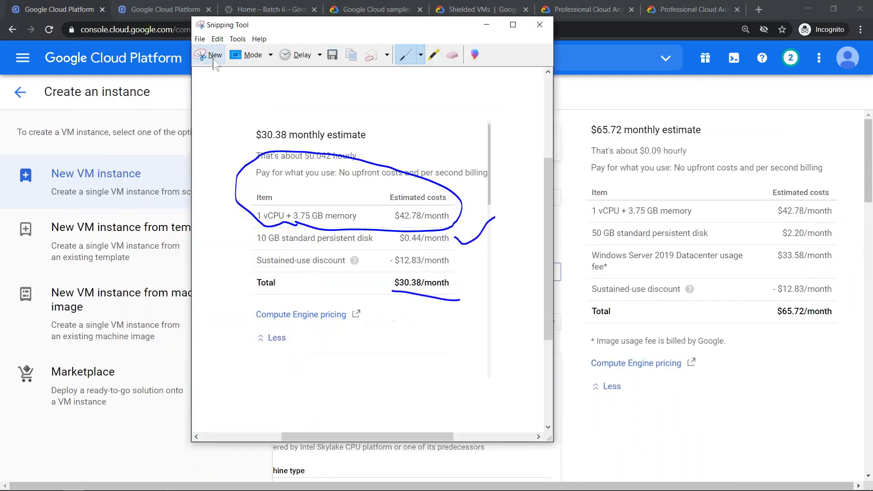
pyautogui.click(197, 54)
pyautogui.moveTo(588, 118); pyautogui.dragTo(849, 406)
pyautogui.moveTo(556, 27); pyautogui.dragTo(150, 20)
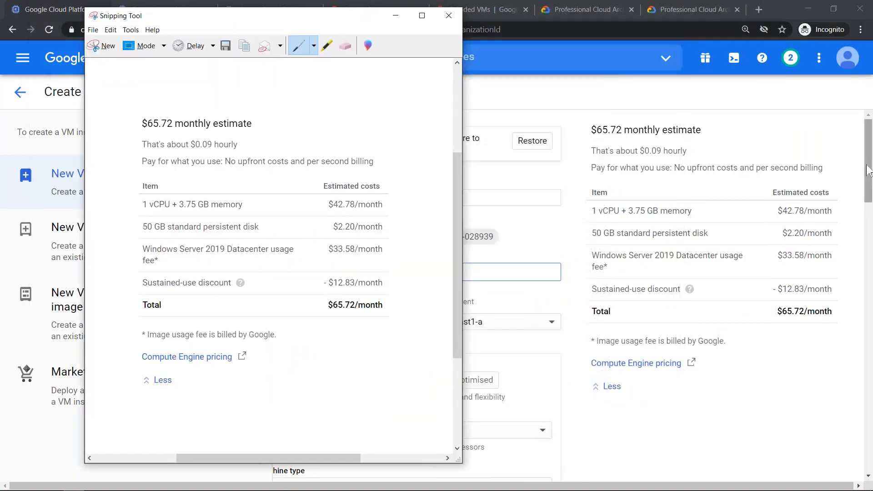
# - Switch the Windows instance's Preemptibility to On and return to its monthly cost estimate
pyautogui.moveTo(867, 164); pyautogui.dragTo(849, 359)
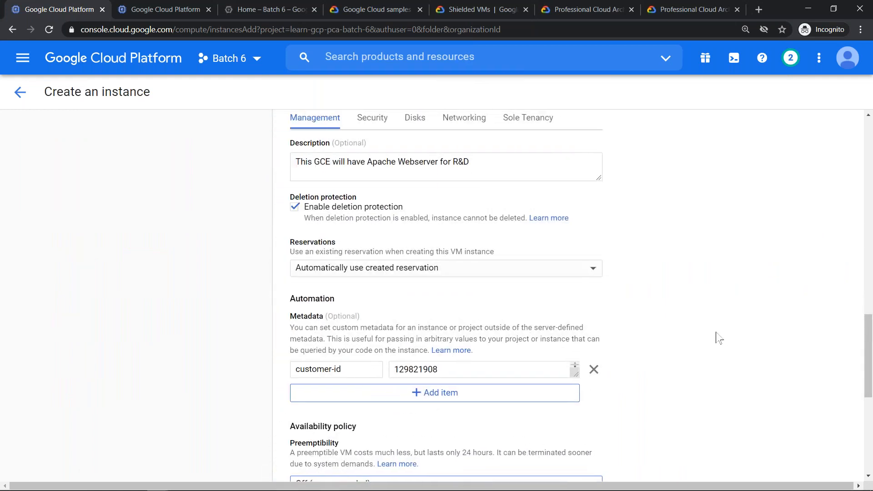
pyautogui.scroll(-7, 500, 271)
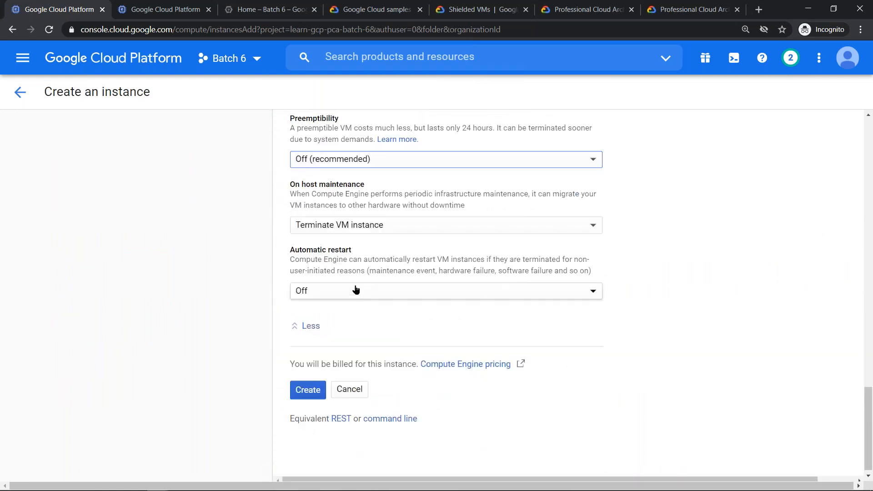
pyautogui.click(331, 164)
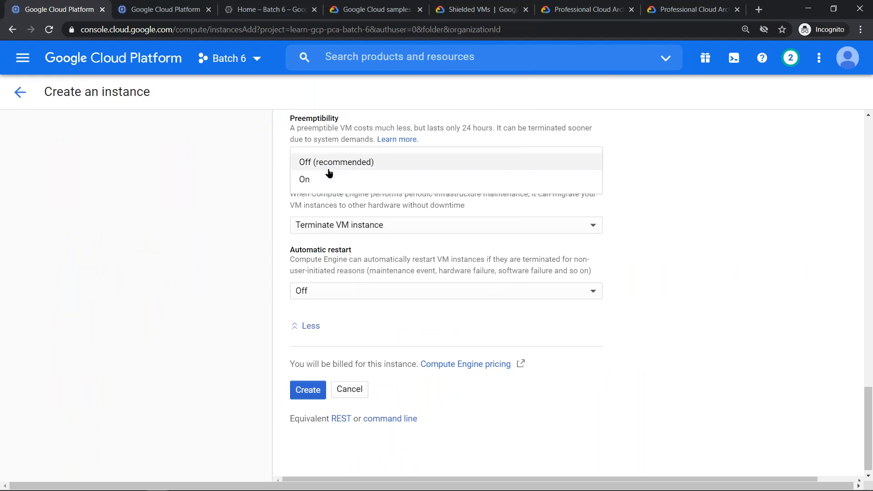
pyautogui.click(326, 179)
pyautogui.scroll(15, 662, 306)
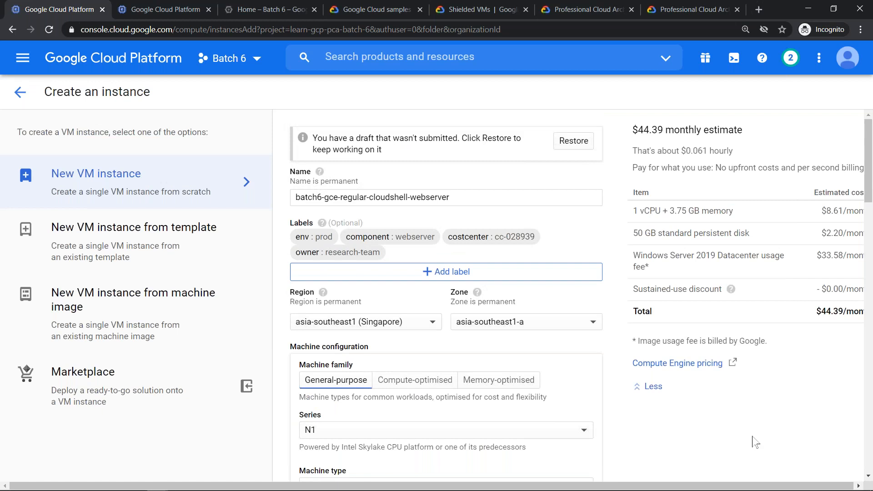
pyautogui.hscroll(2, 755, 442)
# - Circle the Windows Server usage fee on the snip, highlight the same fee in the current estimate, and put the snip away
pyautogui.hotkey('alt', 'Tab')
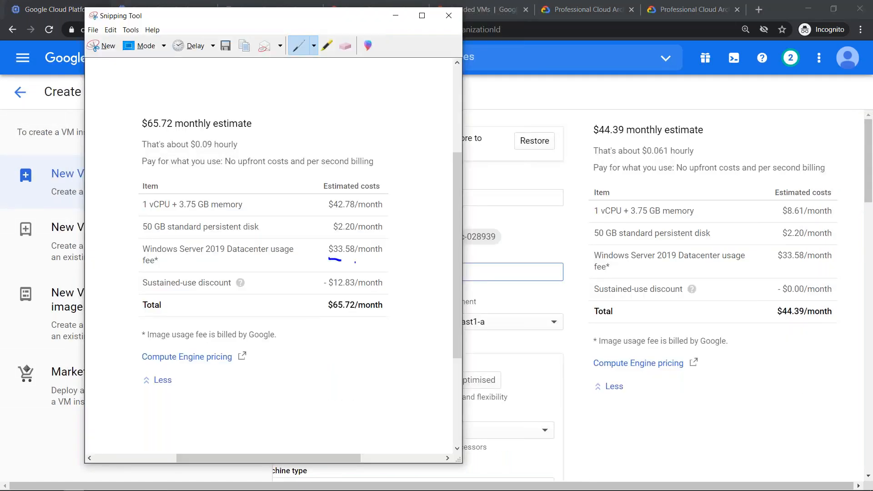
pyautogui.moveTo(354, 262)
pyautogui.mouseDown()
pyautogui.moveTo(390, 263)
pyautogui.moveTo(395, 241)
pyautogui.moveTo(319, 228)
pyautogui.moveTo(313, 255)
pyautogui.moveTo(330, 260)
pyautogui.mouseUp()
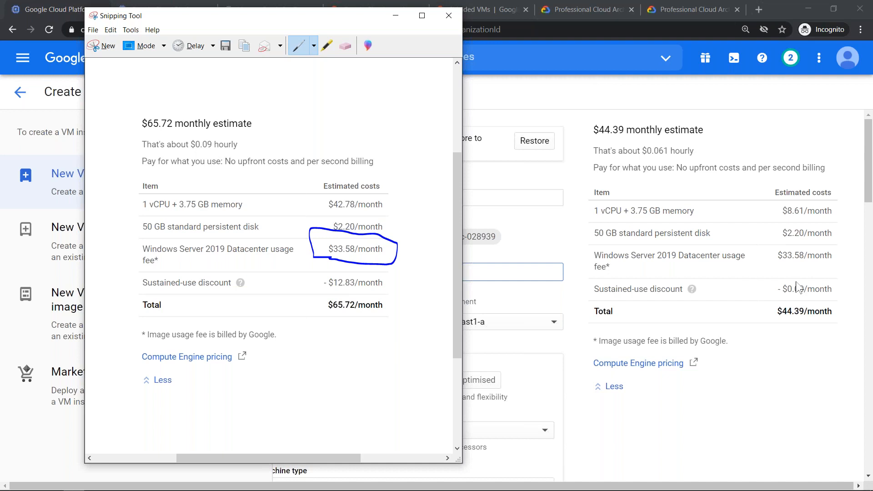
pyautogui.click(778, 252)
pyautogui.moveTo(778, 255); pyautogui.dragTo(831, 255)
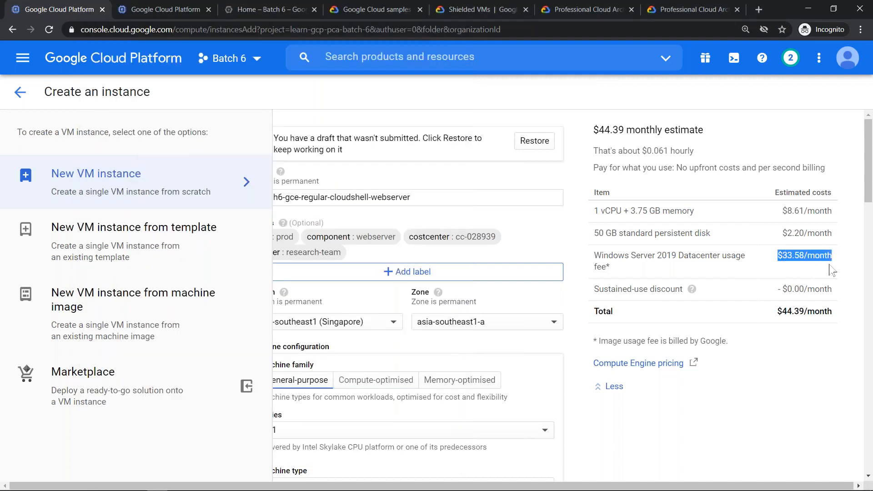
pyautogui.hotkey('alt', 'Tab')
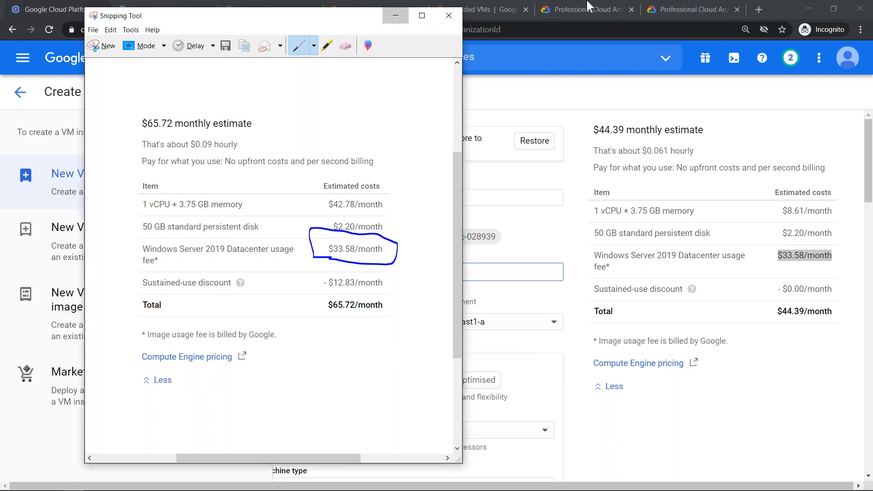
pyautogui.click(598, 105)
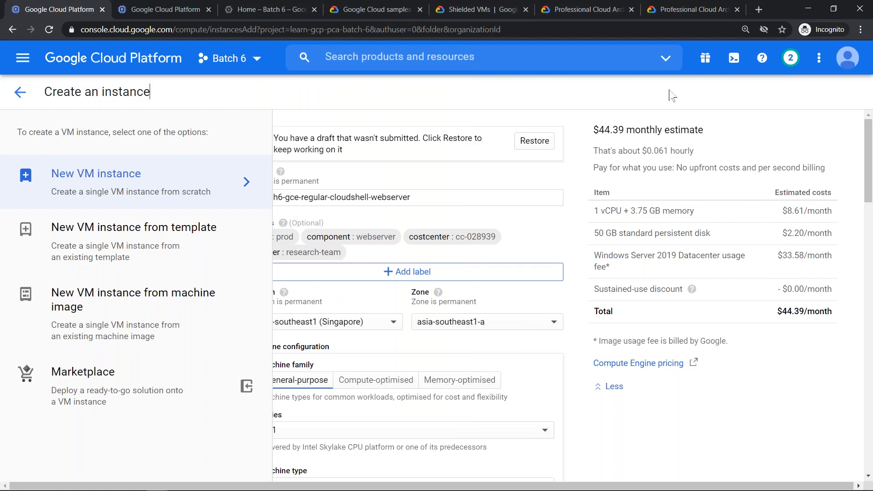
pyautogui.hotkey('alt', 'Tab')
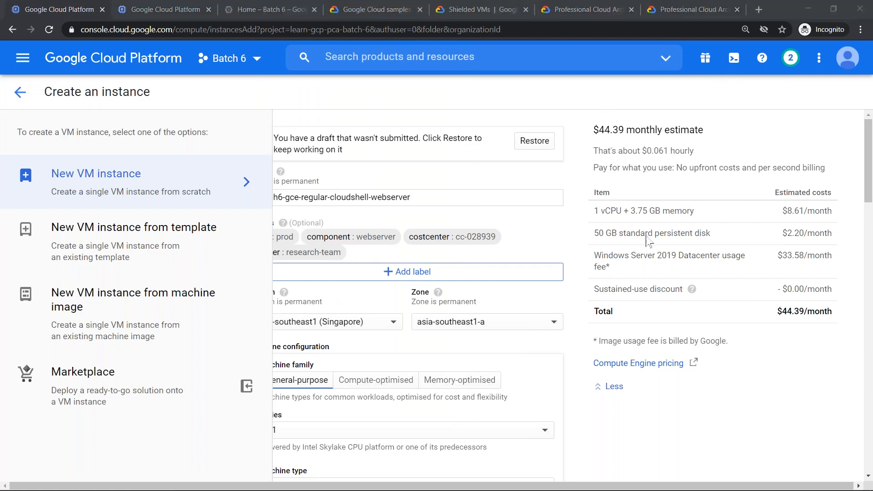
# - Highlight part of the estimate's monthly total and set the page zoom to 125% to fit the whole estimate
pyautogui.click(805, 311)
pyautogui.moveTo(805, 311); pyautogui.dragTo(826, 326)
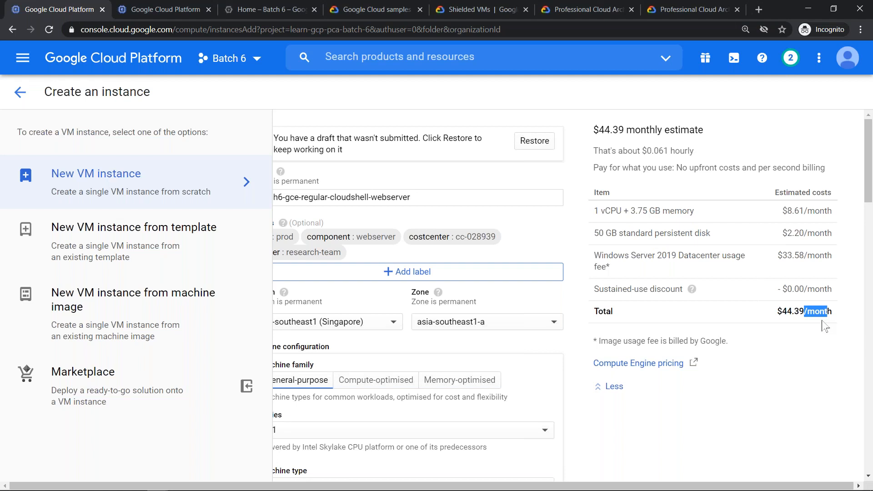
pyautogui.hscroll(-1, 825, 327)
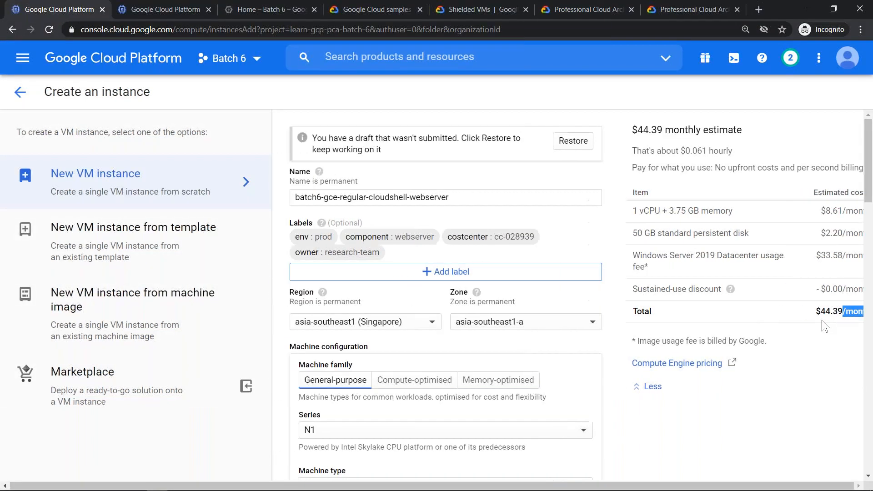
pyautogui.hotkey('ctrl', '-')
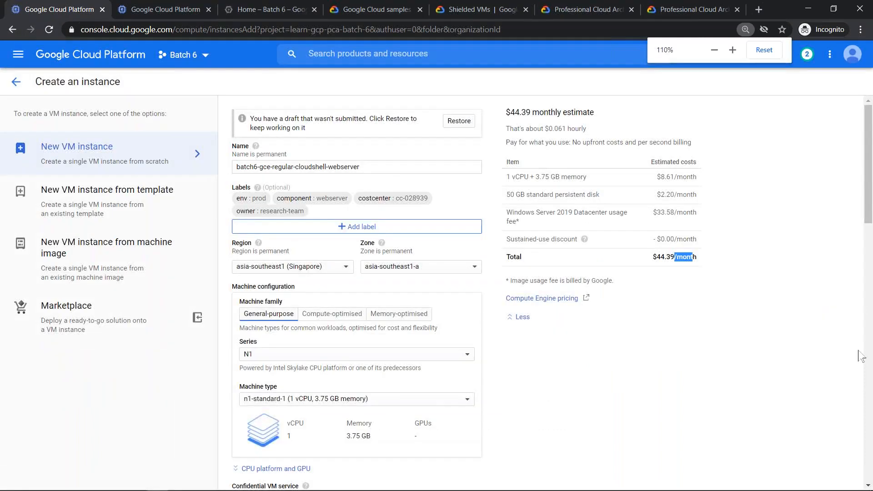
pyautogui.hotkey('ctrl', '+')
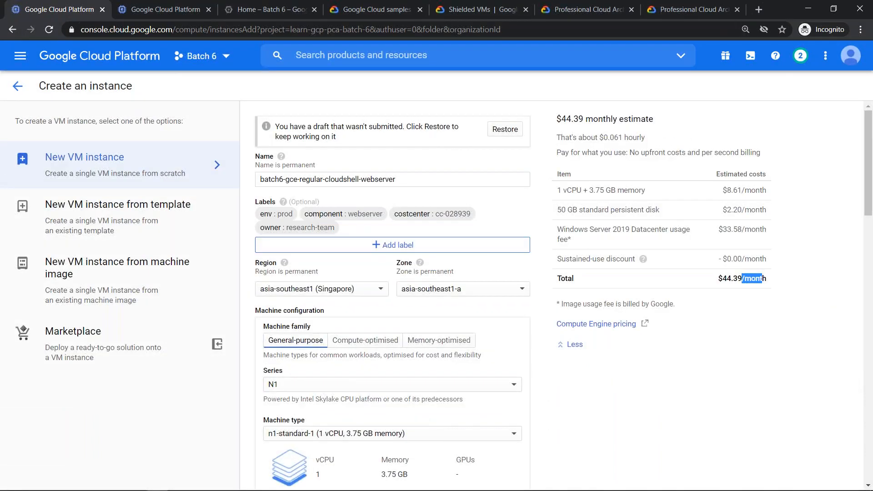
pyautogui.moveTo(128, 484)
pyautogui.hotkey('ctrl', '+')
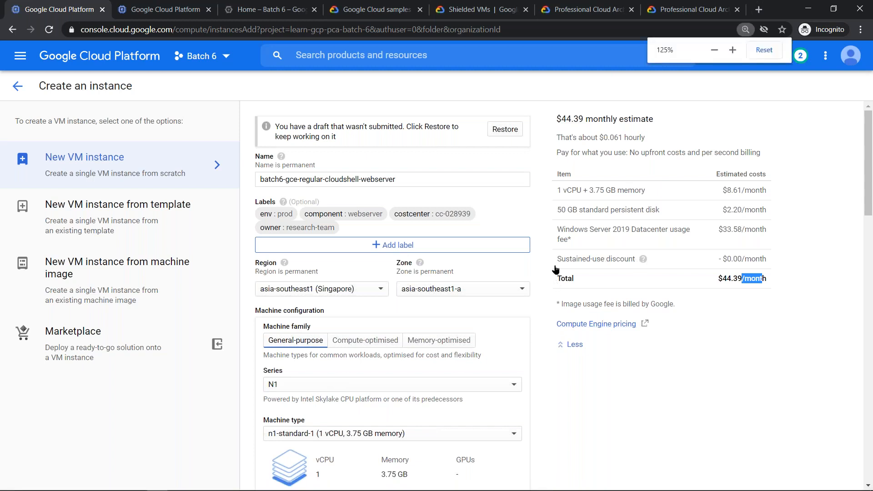
# - Change the boot disk image from Windows Server to Debian GNU/Linux 10 (buster) on a 10 GB standard persistent disk
pyautogui.scroll(-6, 604, 291)
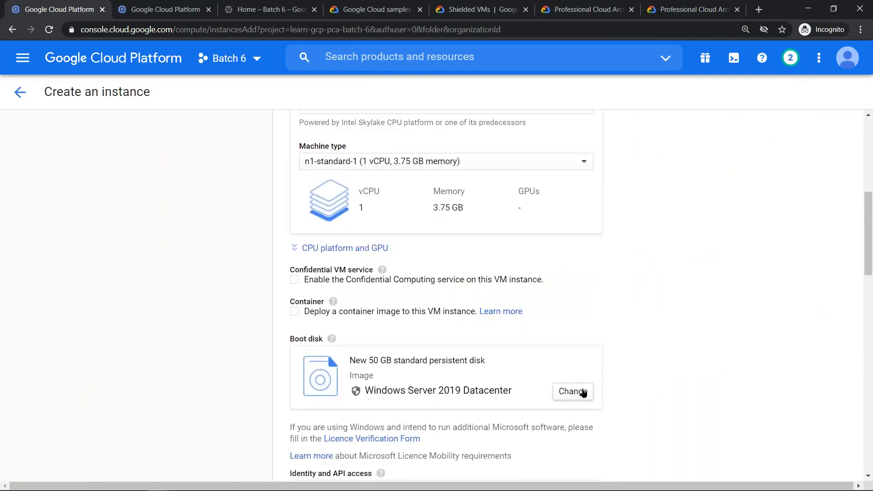
pyautogui.click(583, 393)
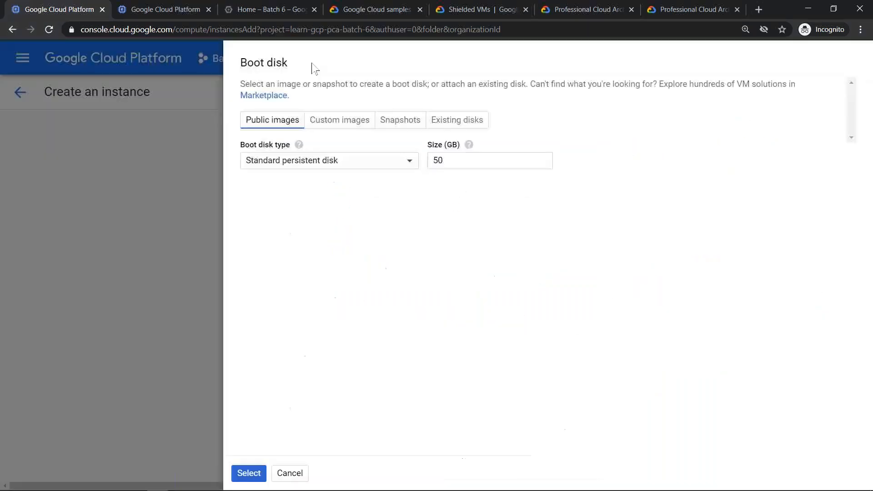
pyautogui.click(201, 149)
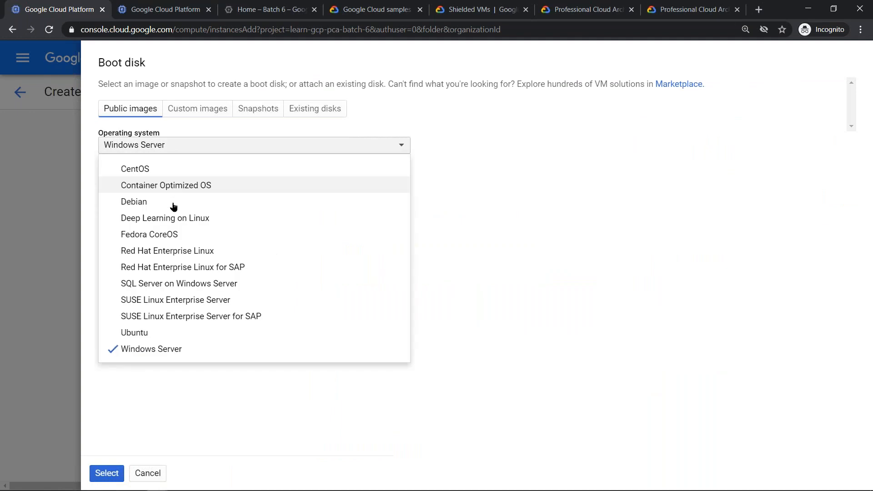
pyautogui.click(171, 205)
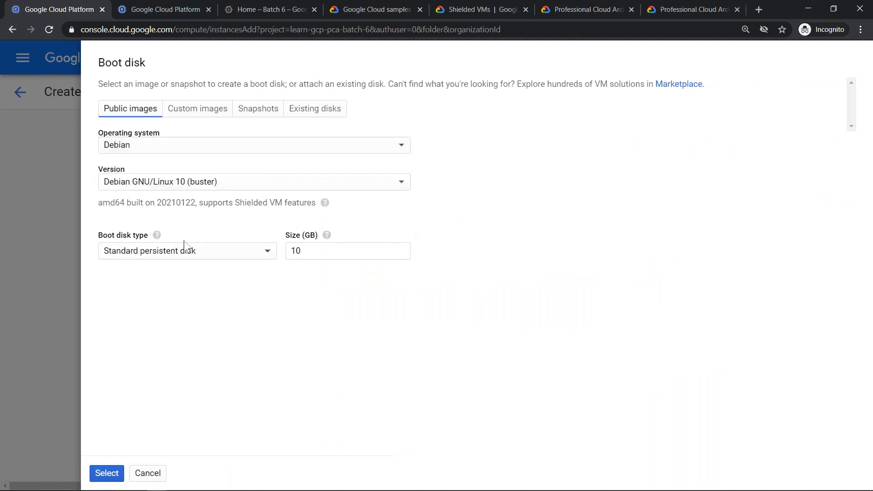
pyautogui.click(106, 472)
# - Set Preemptibility to Off (recommended) in the instance's availability policy
pyautogui.scroll(-14, 396, 368)
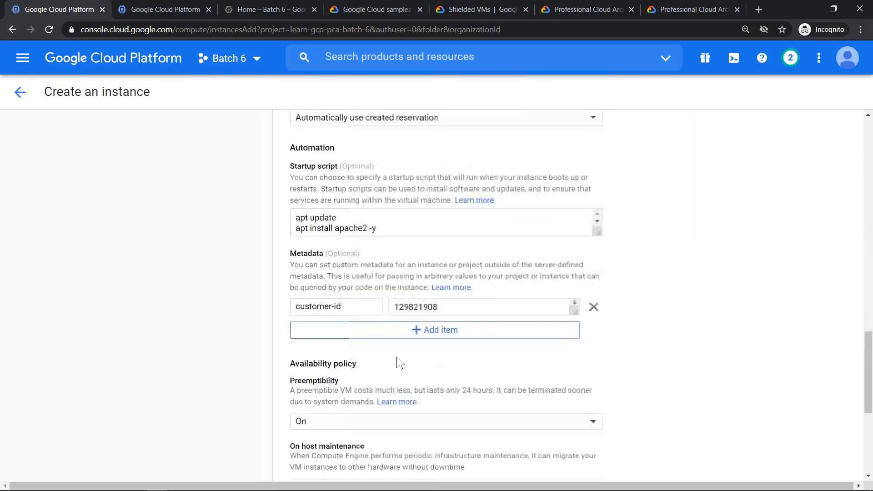
pyautogui.scroll(-6, 568, 295)
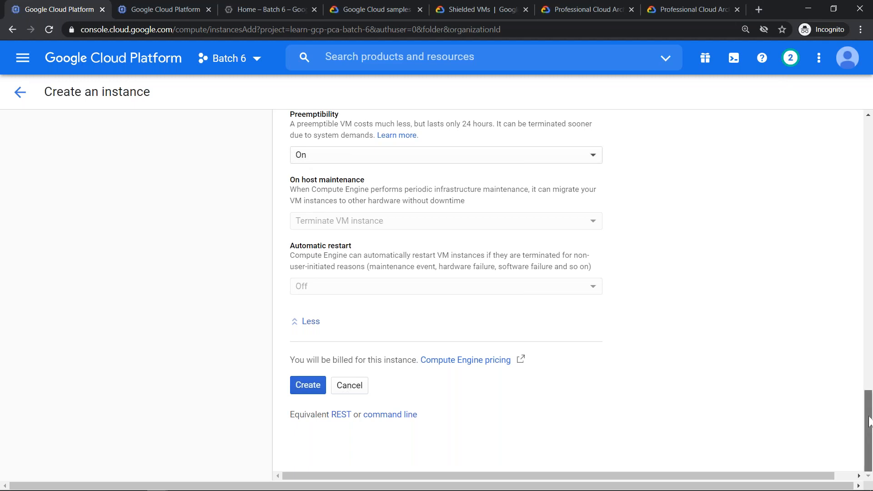
pyautogui.scroll(2, 868, 414)
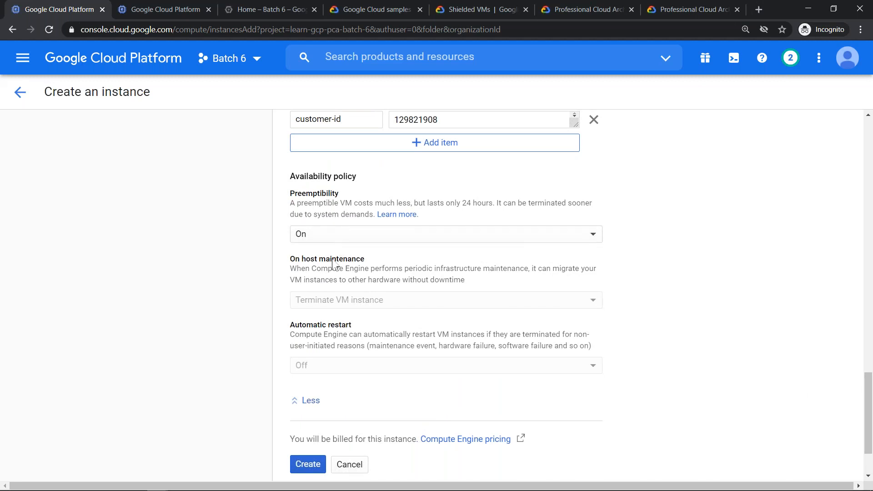
pyautogui.click(309, 238)
pyautogui.click(325, 221)
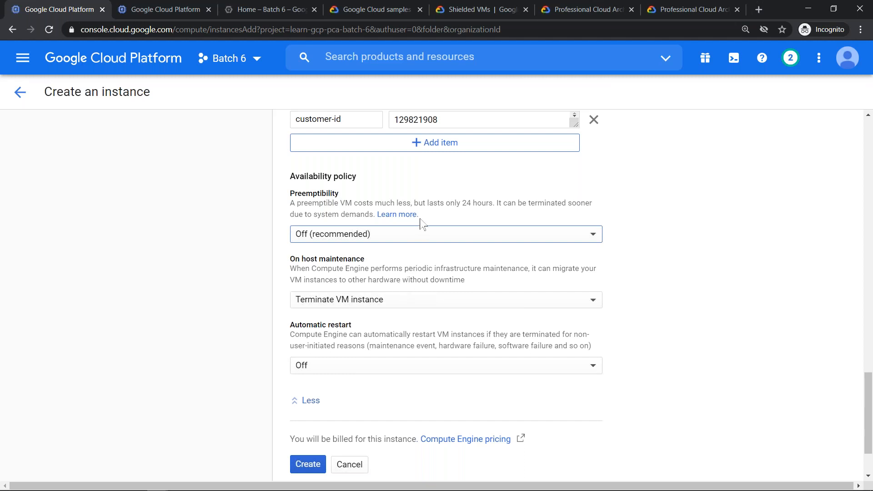
# - Set Preemptibility to On and copy the --preemptible flag from the equivalent gcloud command line
pyautogui.scroll(-2, 434, 245)
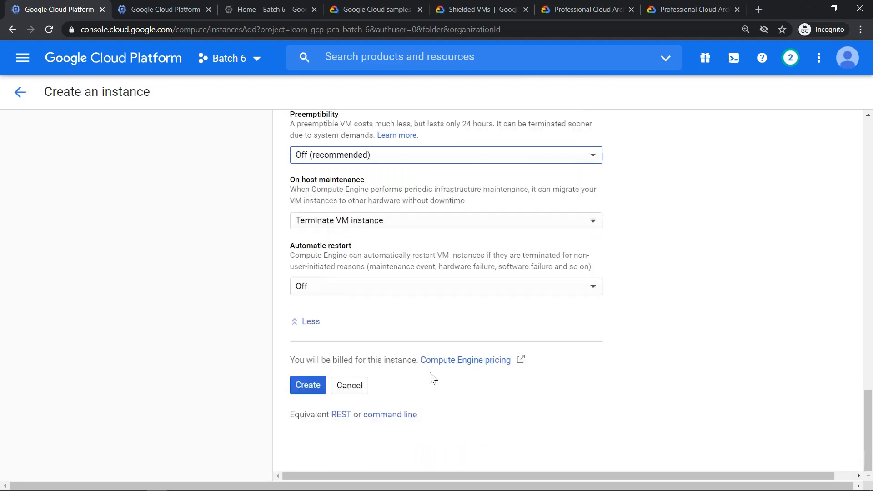
pyautogui.click(355, 156)
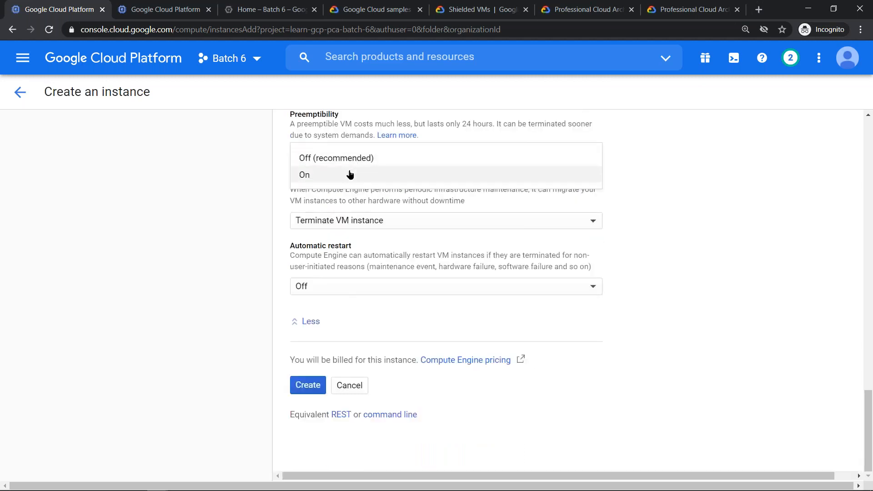
pyautogui.click(349, 174)
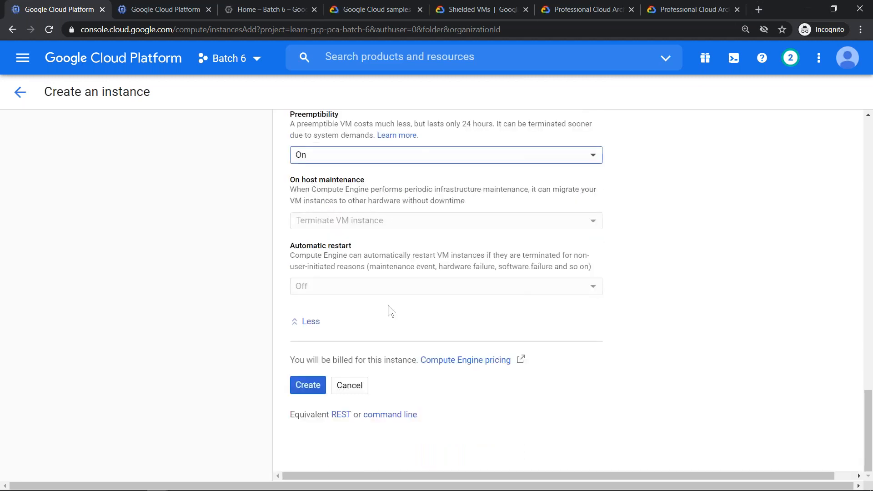
pyautogui.click(402, 415)
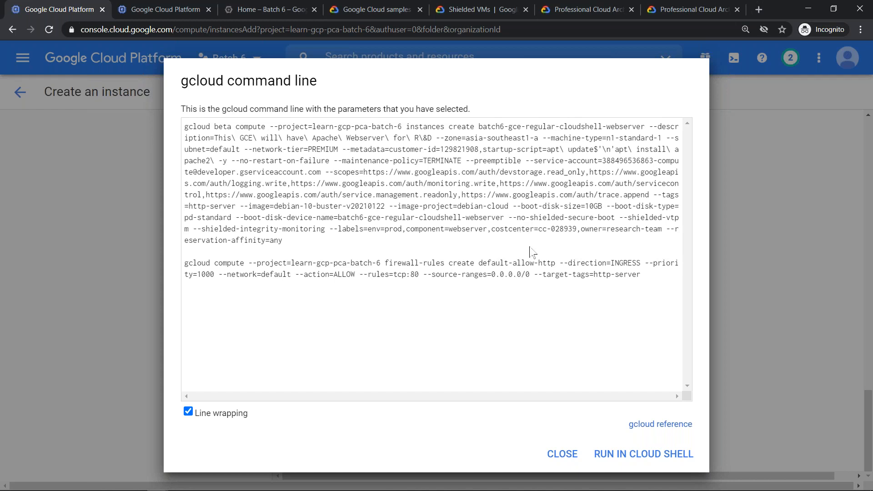
pyautogui.moveTo(466, 161); pyautogui.dragTo(521, 167)
pyautogui.hotkey('ctrl', 'c')
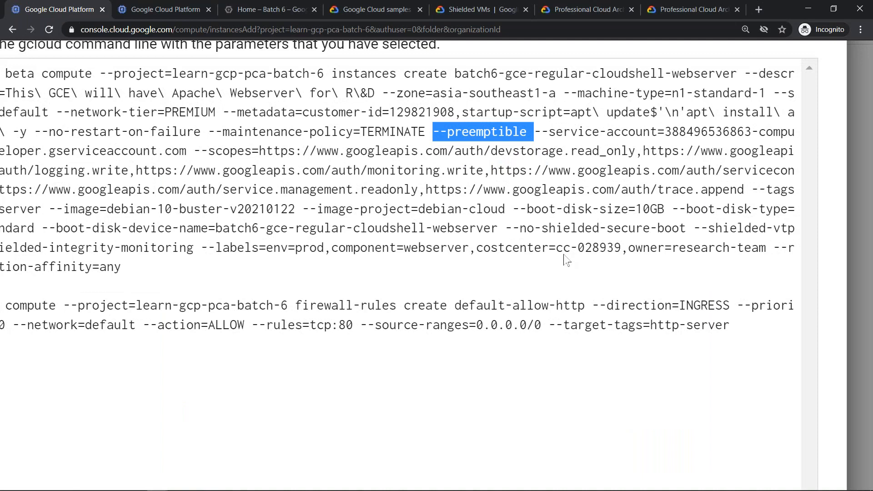
# - Switch to the Examination Cheat Sheet in Google Docs and add item 16: "Flag/ Specifier to make a GCE PVM is --preemptible"
pyautogui.hotkey('alt', 'Tab')
pyautogui.hotkey('alt', 'Tab')
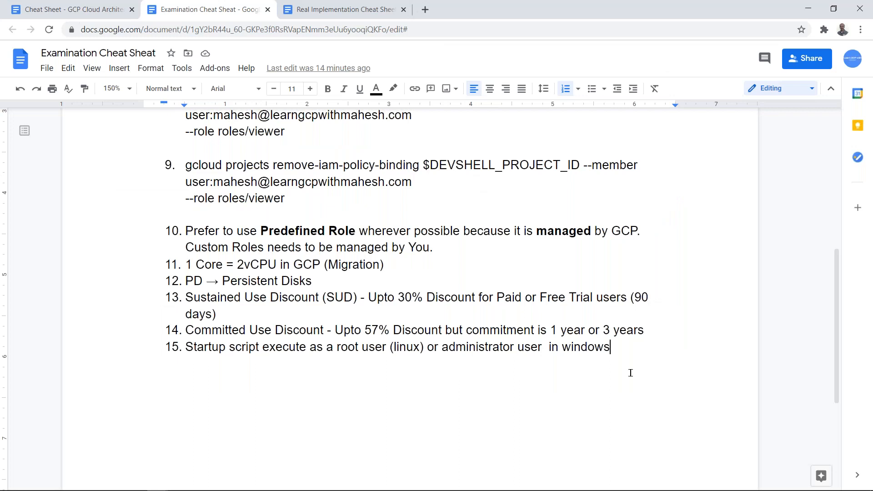
pyautogui.press('Return')
pyautogui.write('User')
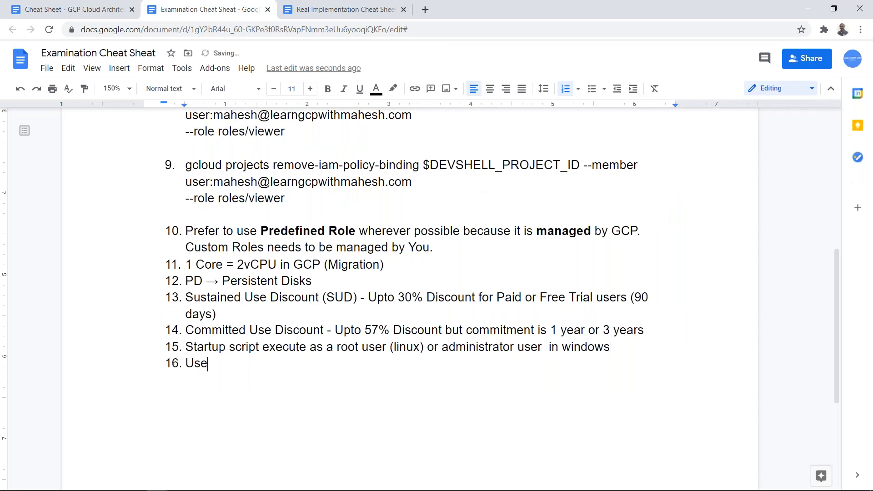
pyautogui.press('BackSpace')
pyautogui.press('BackSpace')
pyautogui.press('BackSpace')
pyautogui.press('BackSpace')
pyautogui.write('Flag w')
pyautogui.press('BackSpace')
pyautogui.press('BackSpace')
pyautogui.write('/ Spec')
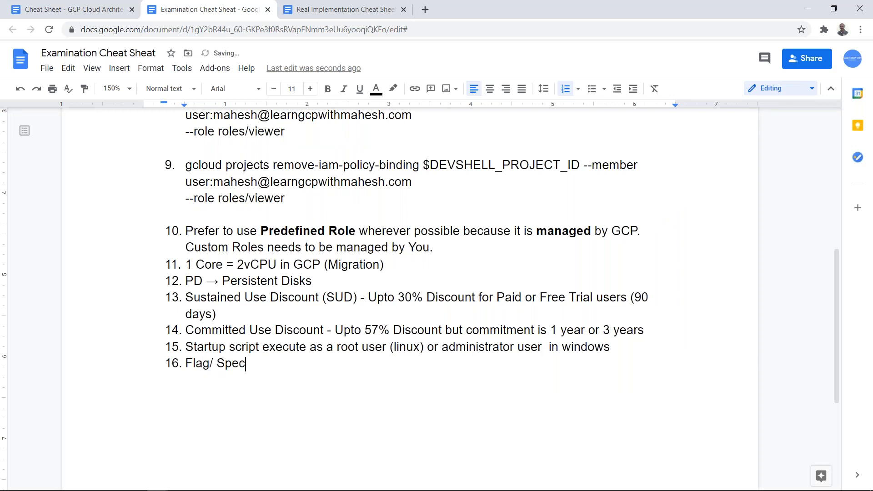
pyautogui.write('ifier to make ')
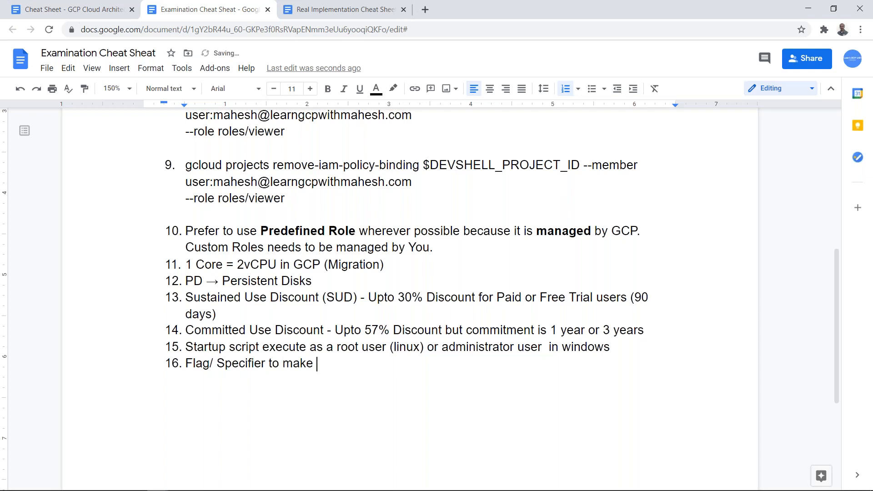
pyautogui.write('a GCE PVM is')
pyautogui.hotkey('ctrl', 'v')
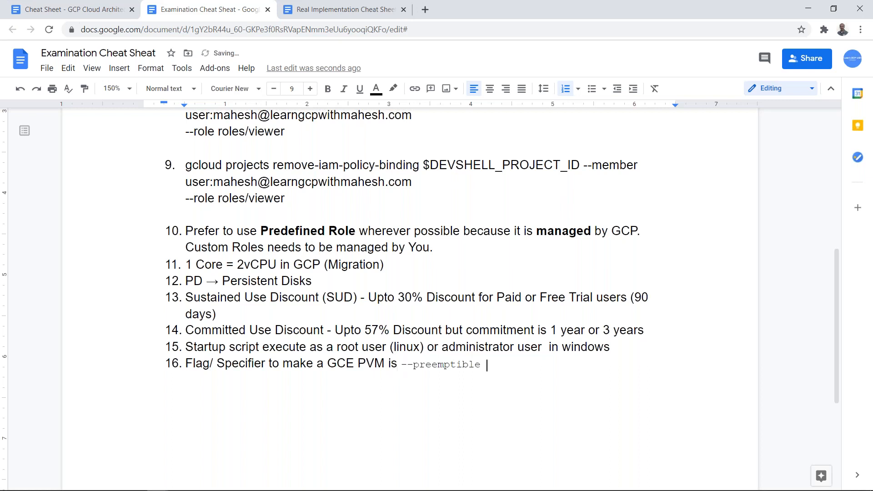
# - Match the pasted --preemptible flag to the formatting of the other notes and make it bold
pyautogui.doubleClick(492, 351)
pyautogui.click(85, 90)
pyautogui.moveTo(399, 363)
pyautogui.mouseDown()
pyautogui.moveTo(472, 381)
pyautogui.moveTo(489, 373)
pyautogui.moveTo(519, 397)
pyautogui.mouseUp()
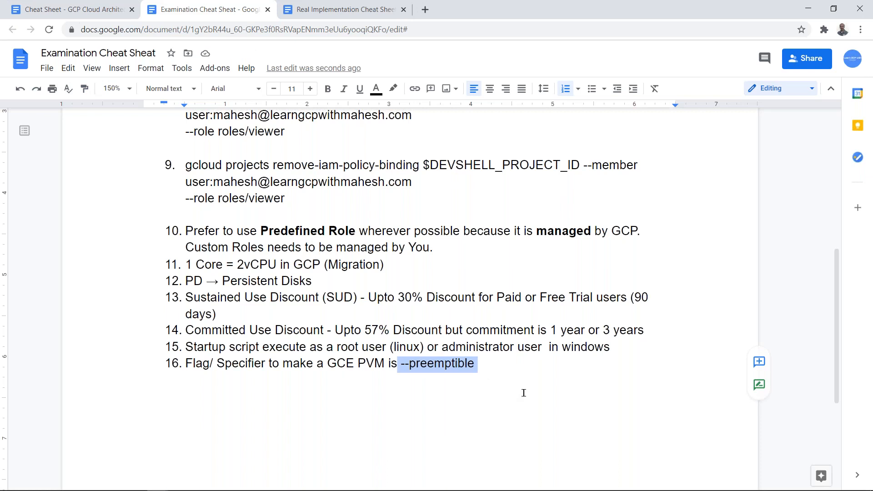
pyautogui.hotkey('ctrl', 'b')
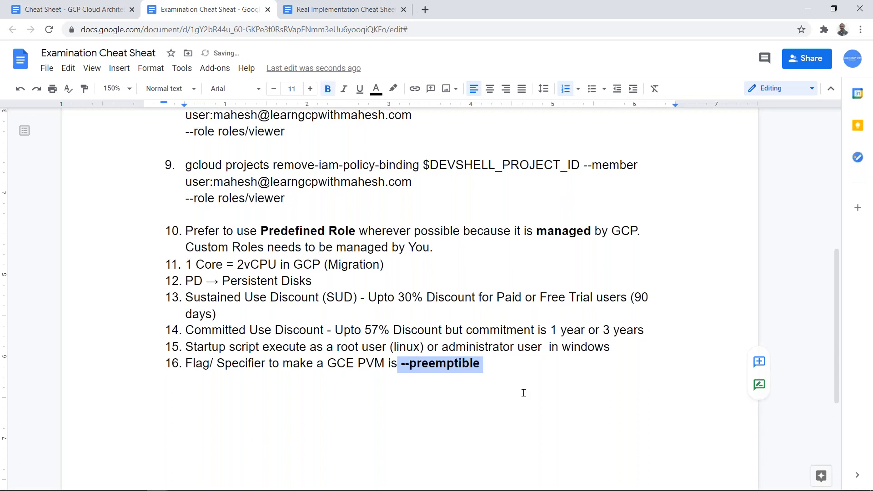
# - Return to the Google Cloud console, close the gcloud command line dialog, and set Preemptibility to Off (recommended)
pyautogui.hotkey('alt', 'Tab')
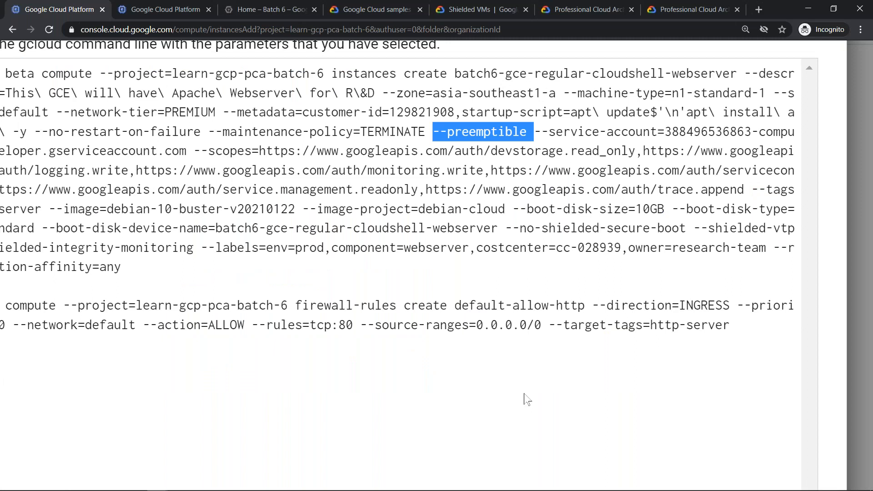
pyautogui.hotkey('ctrl', '-')
pyautogui.hotkey('ctrl', '-')
pyautogui.hotkey('ctrl', '-')
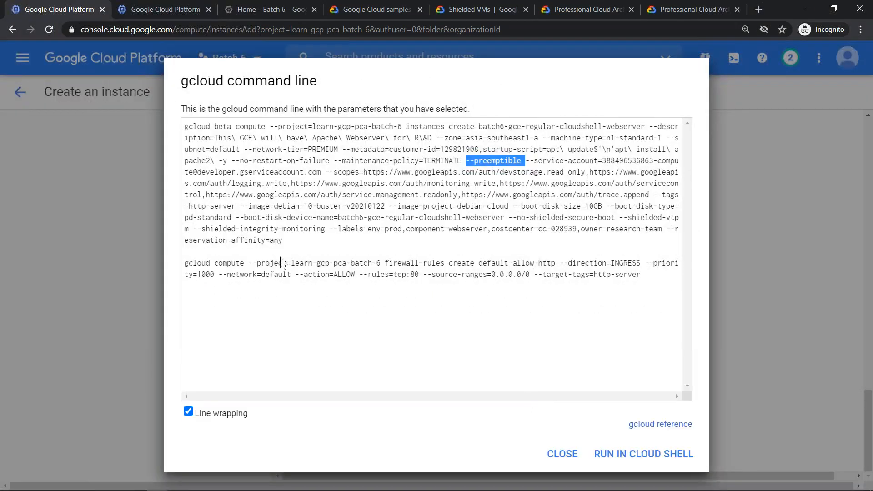
pyautogui.press('Escape')
pyautogui.click(327, 159)
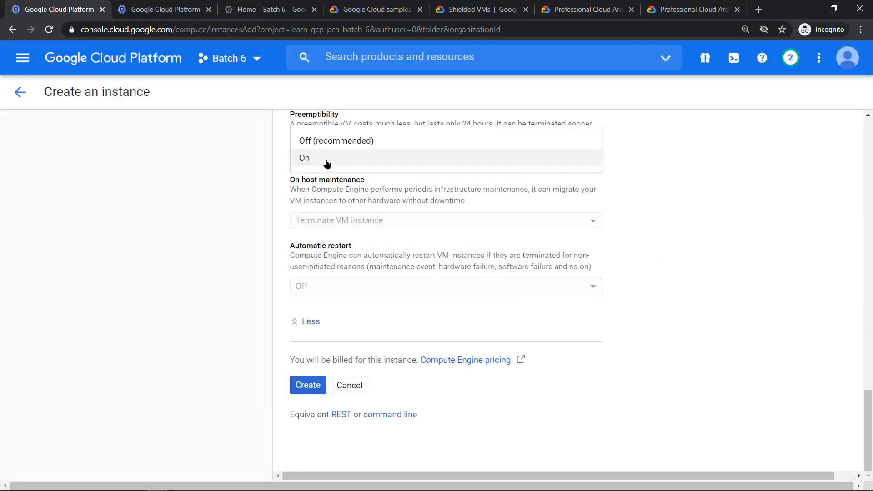
pyautogui.click(328, 142)
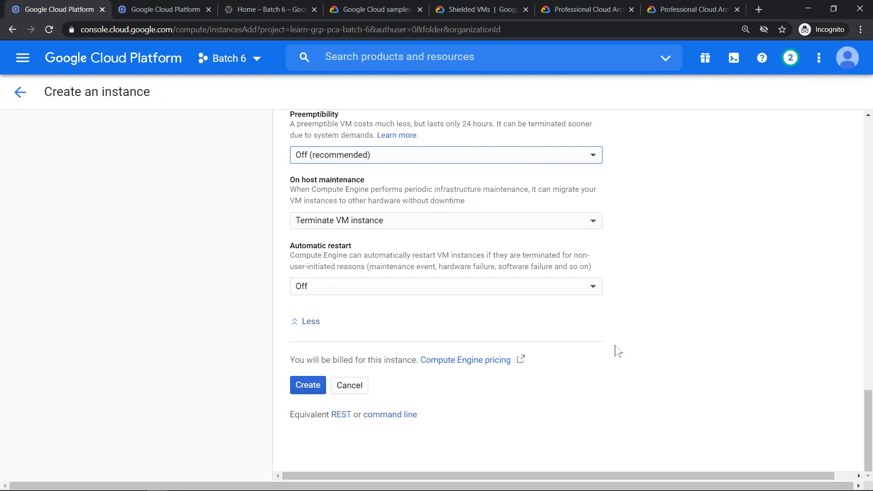
# - Switch Preemptibility to On to compare the dependent availability settings, and return it to Off (recommended)
pyautogui.scroll(2, 616, 349)
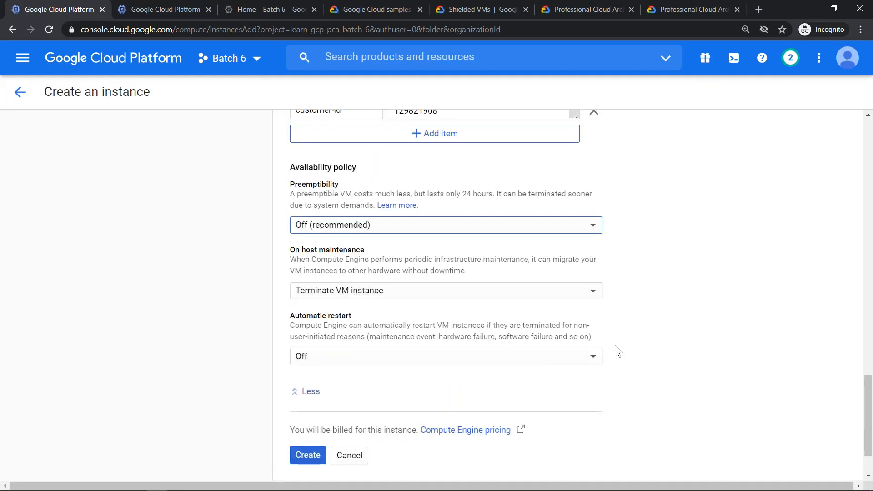
pyautogui.click(488, 229)
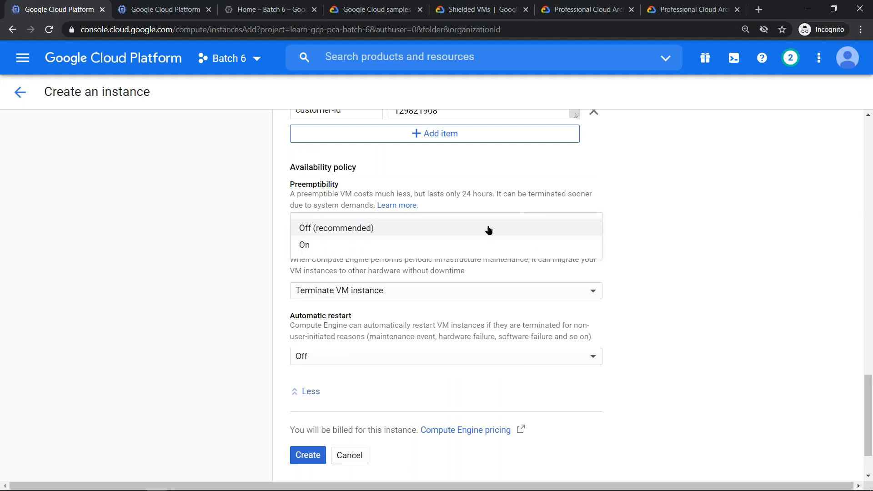
pyautogui.click(452, 248)
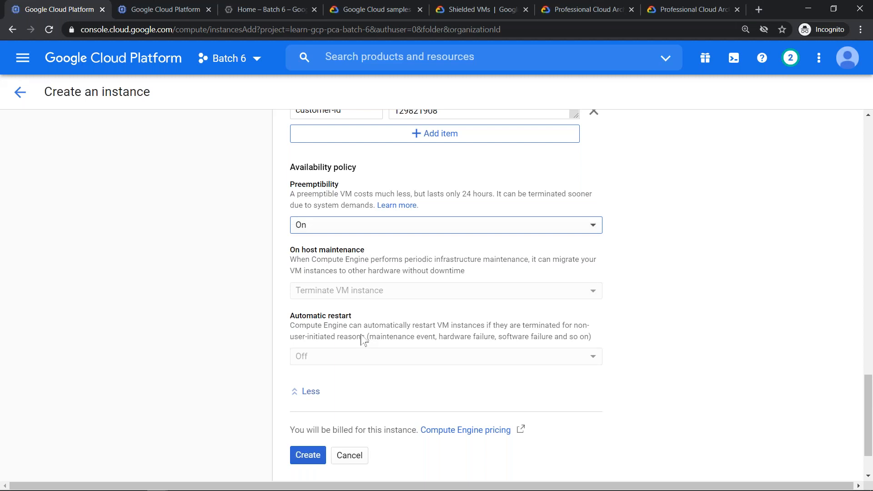
pyautogui.click(347, 225)
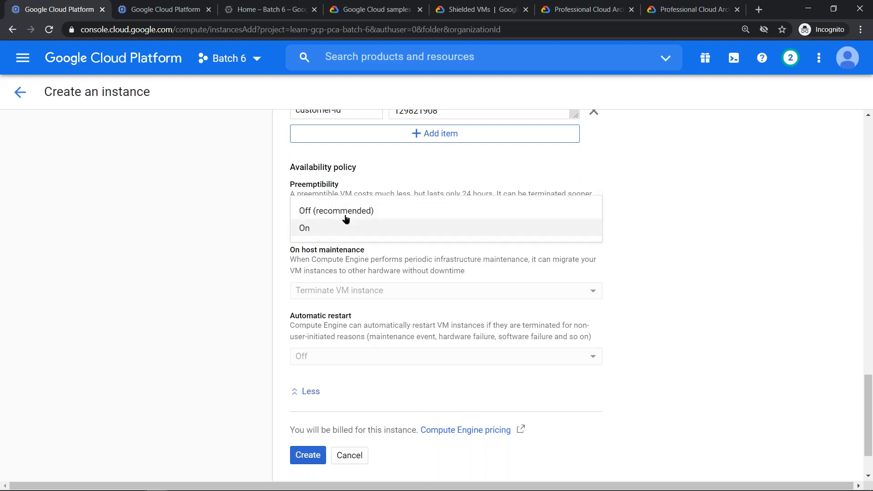
pyautogui.click(346, 211)
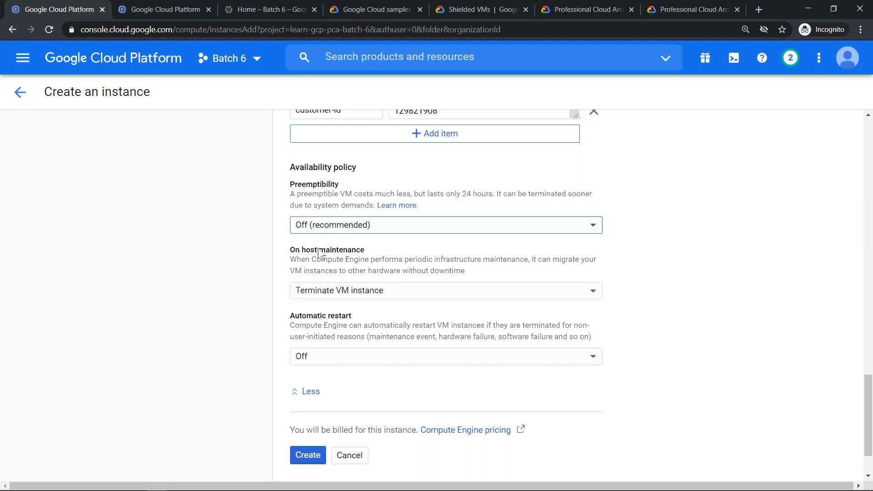
# - Set On host maintenance to Migrate VM instance (recommended)
pyautogui.click(379, 291)
pyautogui.click(384, 277)
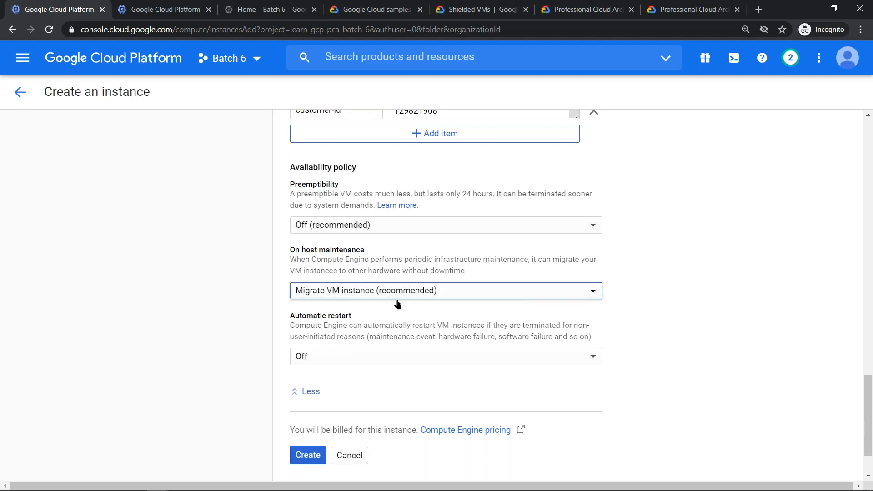
pyautogui.click(746, 340)
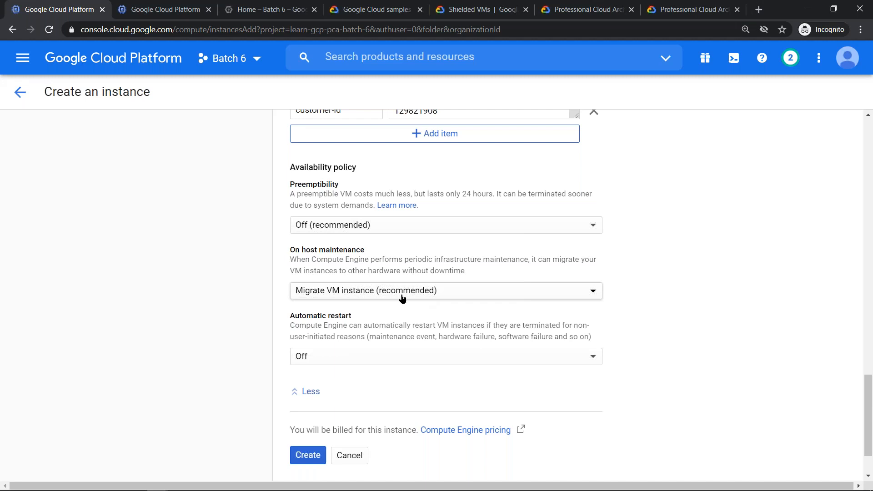
# - Switch On host maintenance to Terminate VM instance, restore Migrate VM instance (recommended), and go back to the monthly cost estimate
pyautogui.click(339, 291)
pyautogui.click(334, 310)
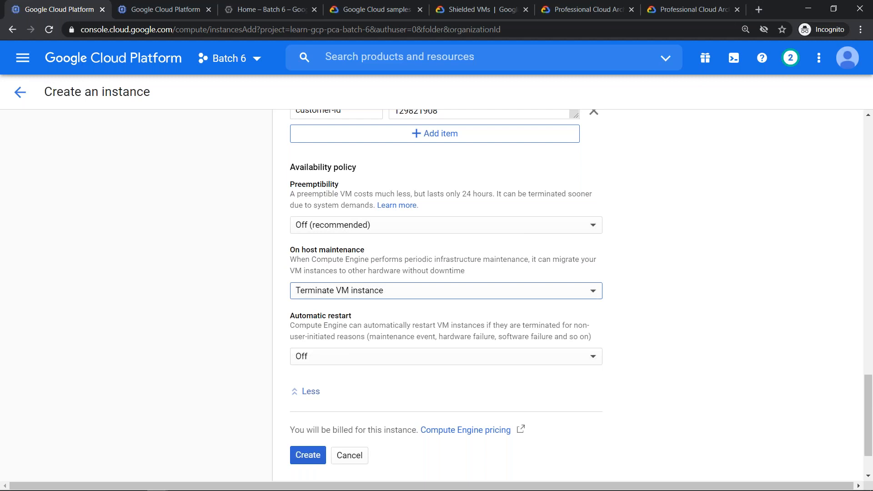
pyautogui.click(391, 295)
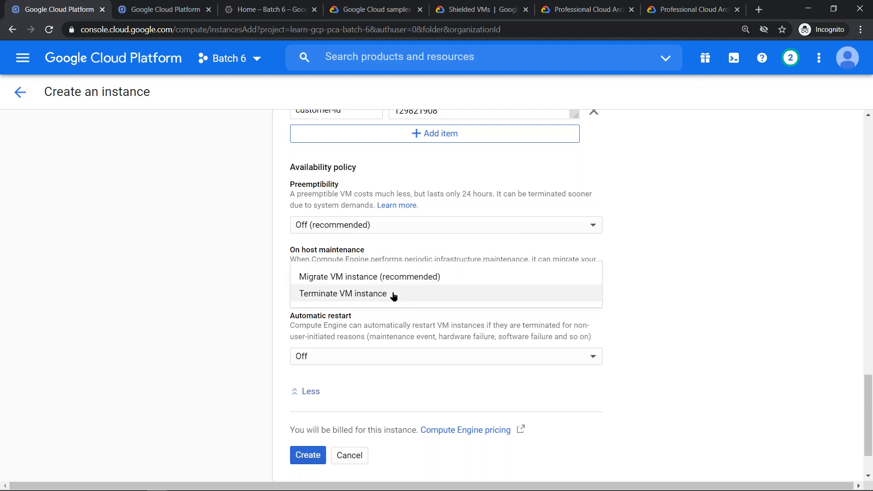
pyautogui.click(389, 278)
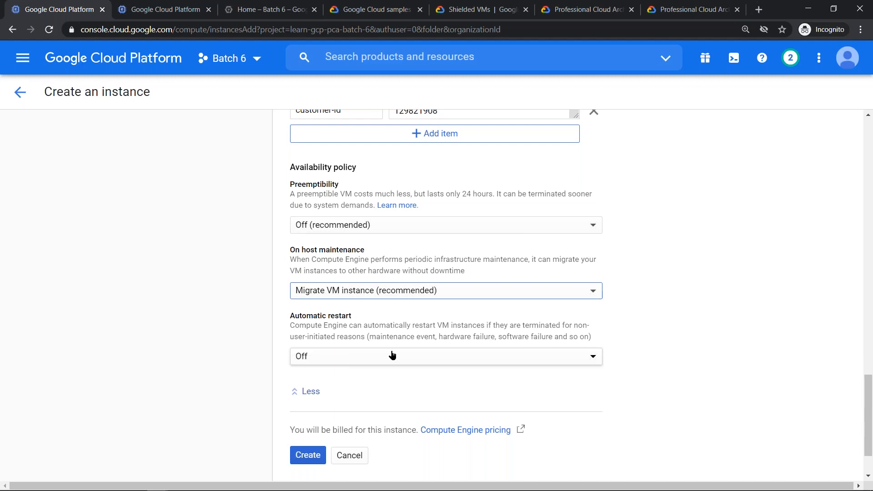
pyautogui.scroll(15, 723, 304)
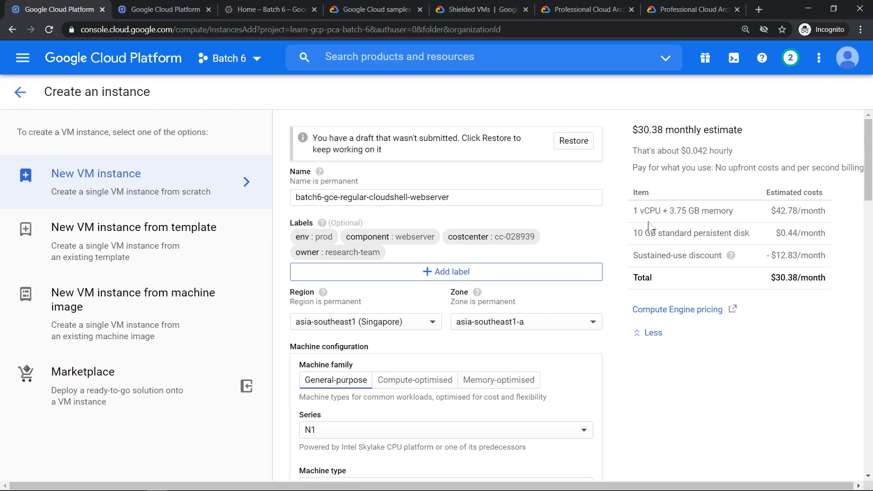
# - Set Automatic restart to On (recommended) in the availability policy
pyautogui.moveTo(868, 171); pyautogui.dragTo(869, 274)
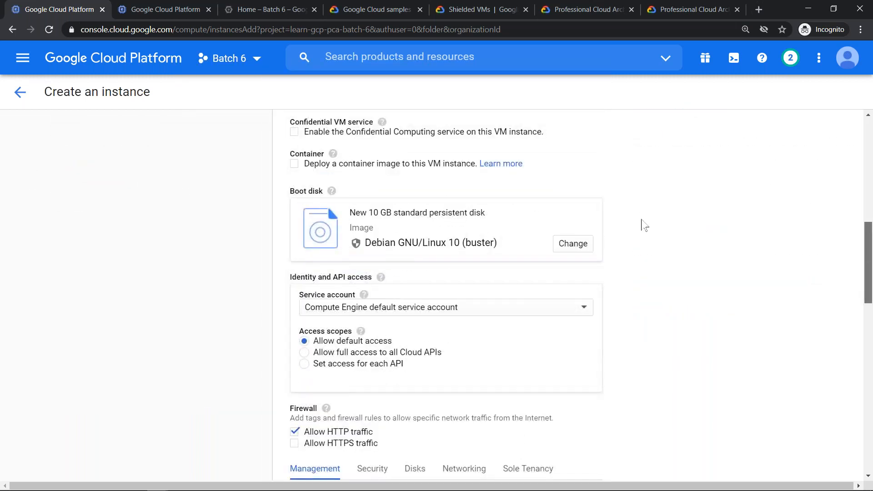
pyautogui.scroll(-18, 643, 225)
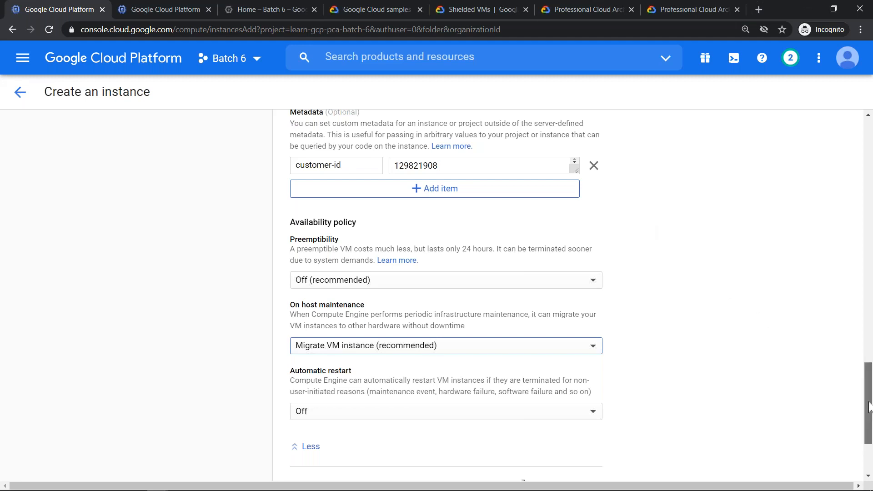
pyautogui.scroll(-2, 868, 406)
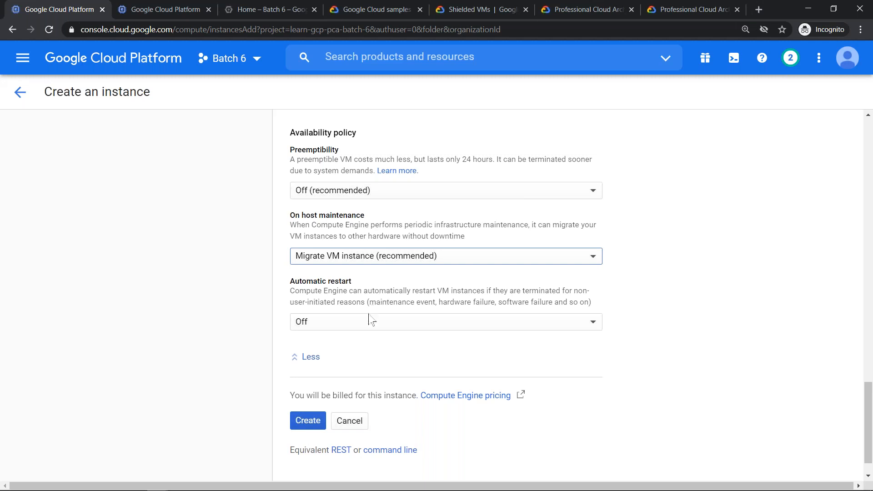
pyautogui.click(365, 326)
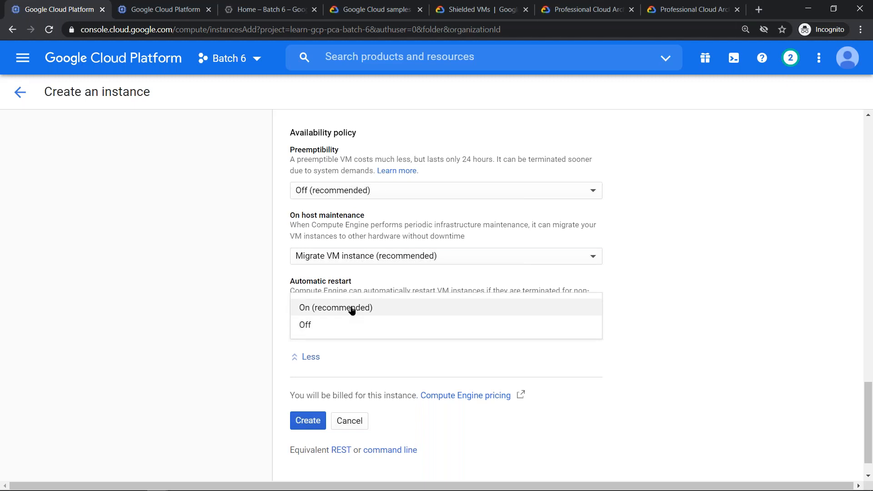
pyautogui.click(351, 307)
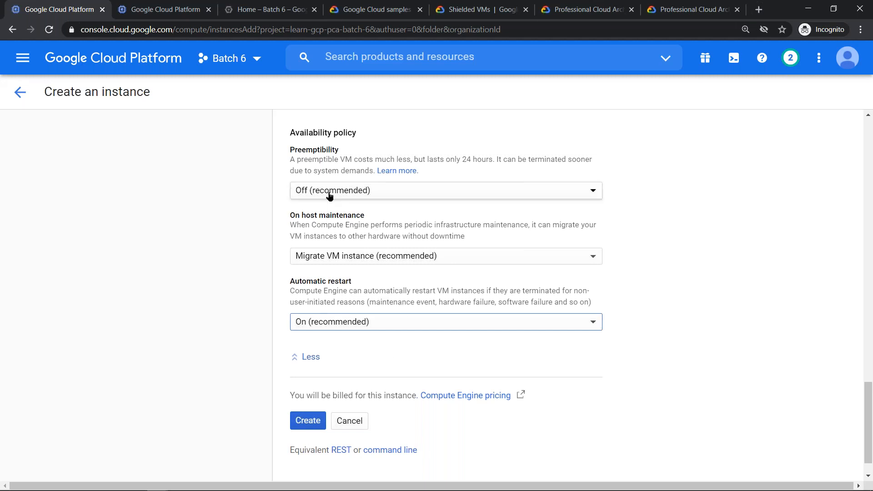
# - Turn on Secure Boot in the Shielded VM security settings and read the help for Secure Boot, vTPM and Integrity Monitoring
pyautogui.moveTo(859, 435); pyautogui.dragTo(848, 312)
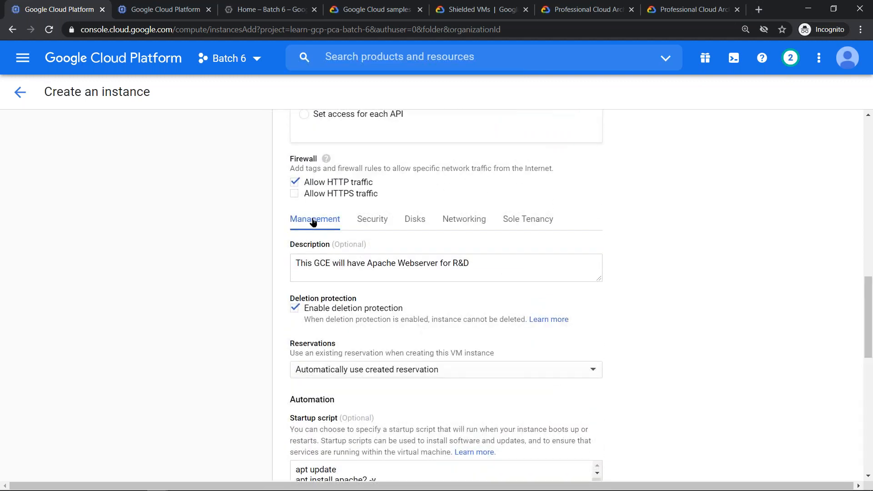
pyautogui.click(373, 224)
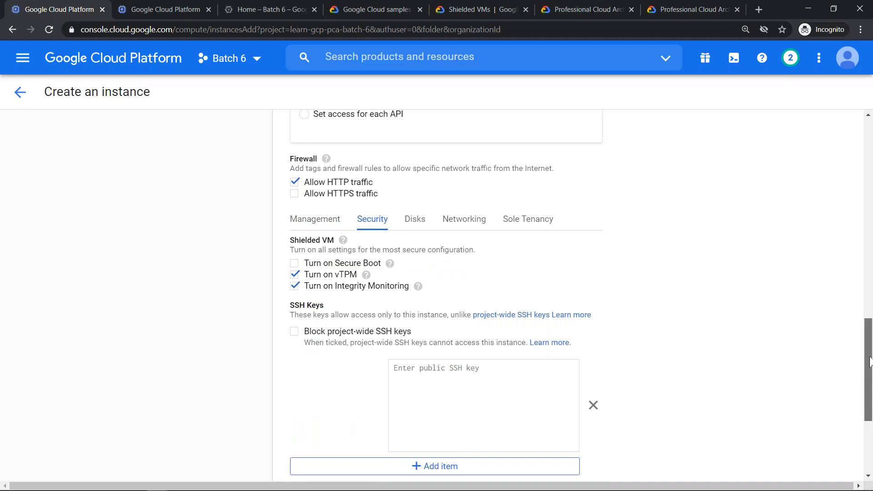
pyautogui.moveTo(870, 349); pyautogui.dragTo(870, 352)
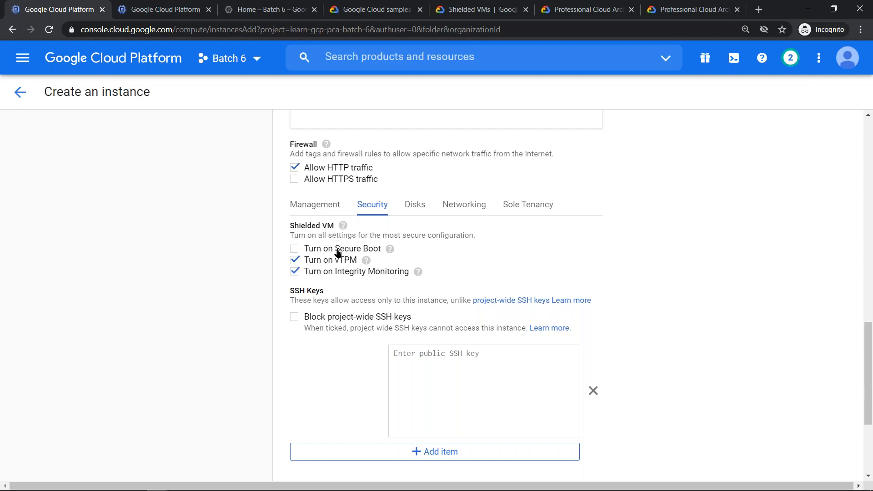
pyautogui.click(373, 250)
pyautogui.moveTo(390, 249)
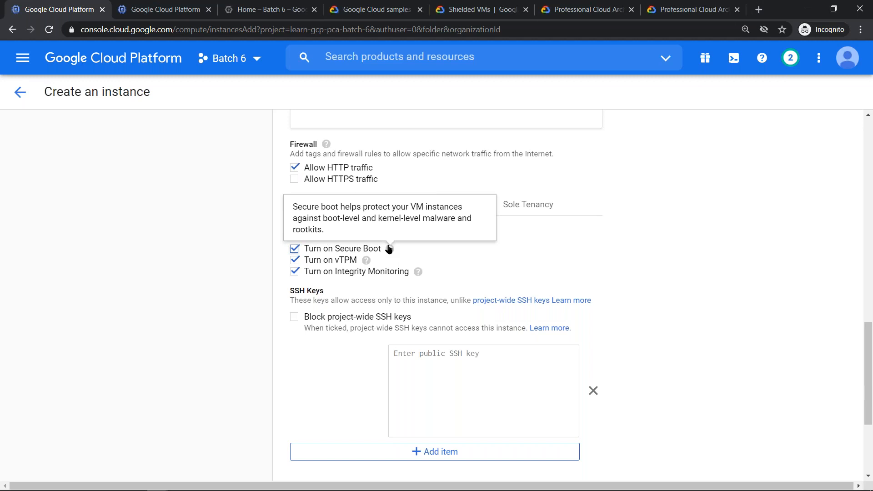
pyautogui.moveTo(367, 263)
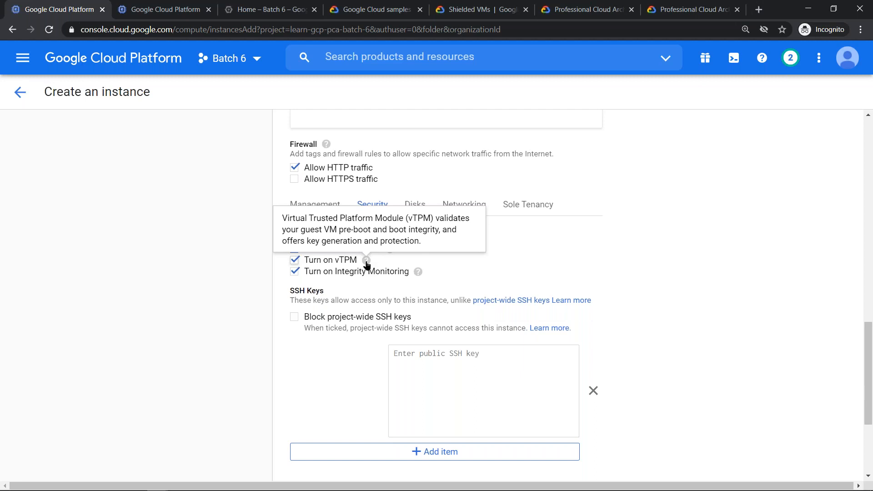
pyautogui.moveTo(416, 272)
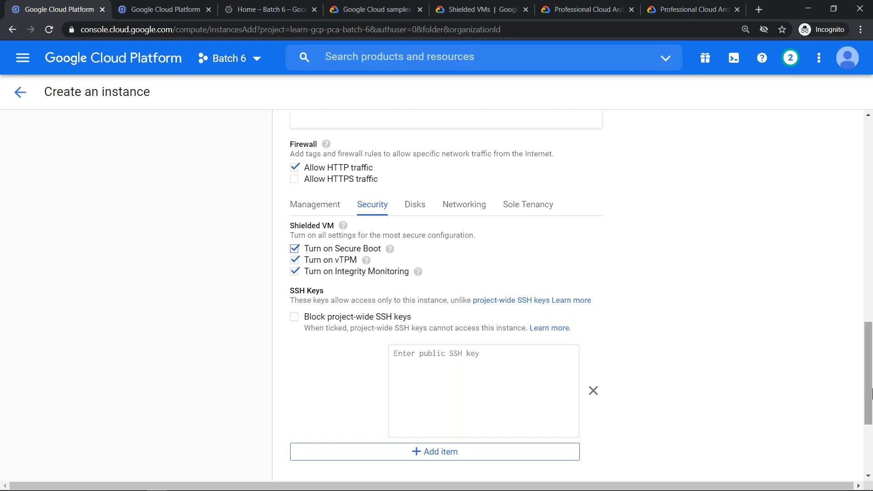
# - Change the boot disk image to Debian GNU/Linux 9 (stretch) and check the Shielded VM options for that image
pyautogui.moveTo(868, 384); pyautogui.dragTo(841, 302)
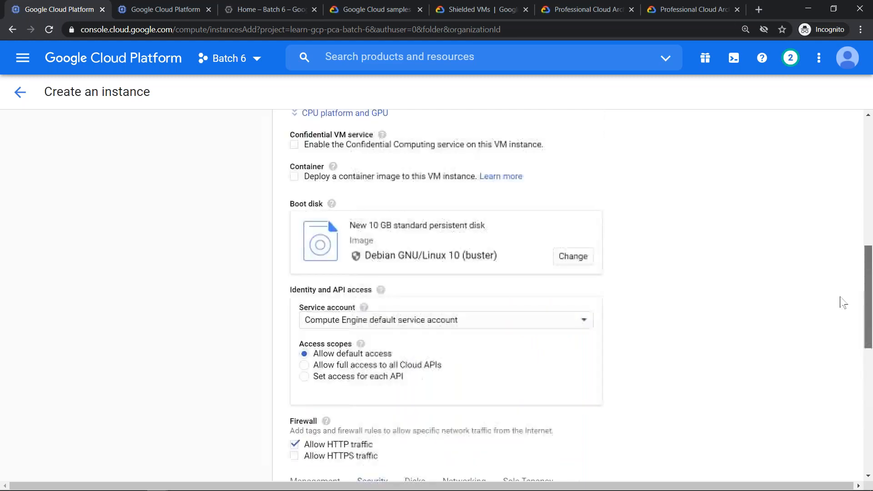
pyautogui.click(573, 286)
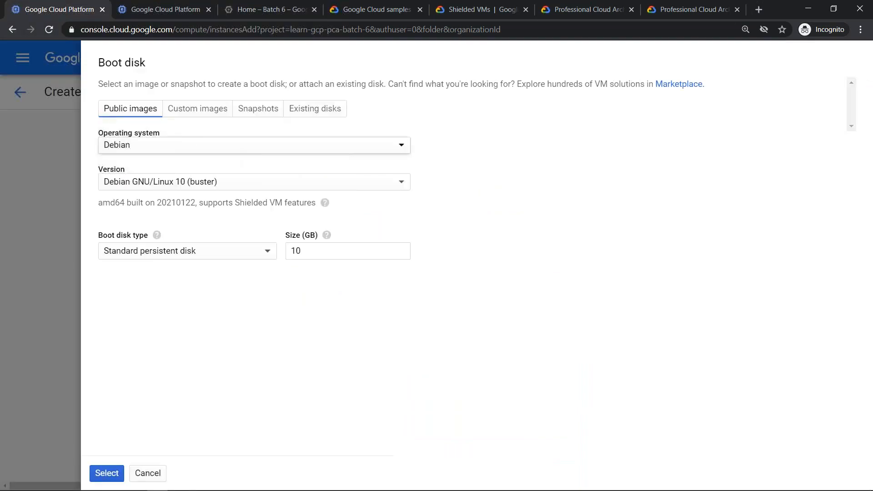
pyautogui.click(196, 151)
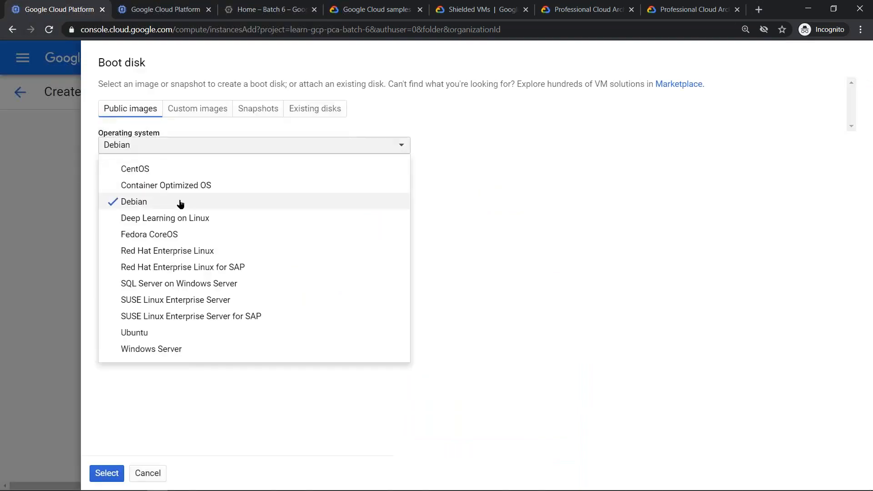
pyautogui.click(181, 201)
pyautogui.click(177, 183)
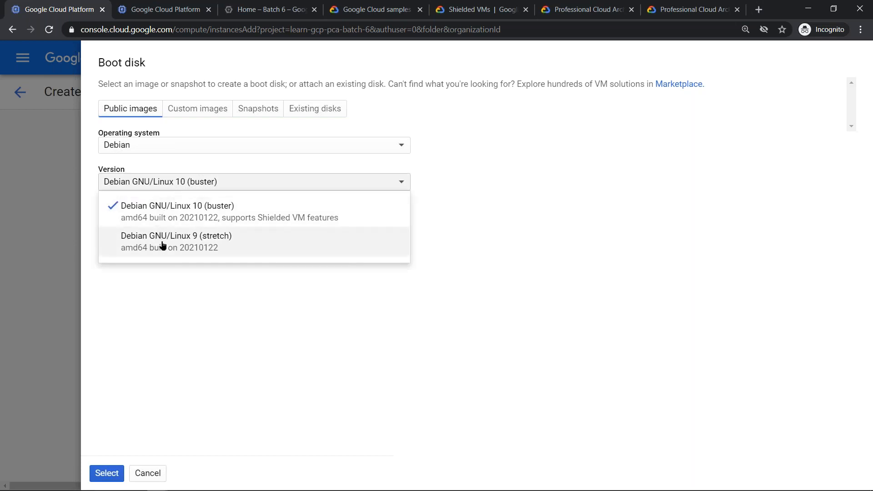
pyautogui.click(189, 247)
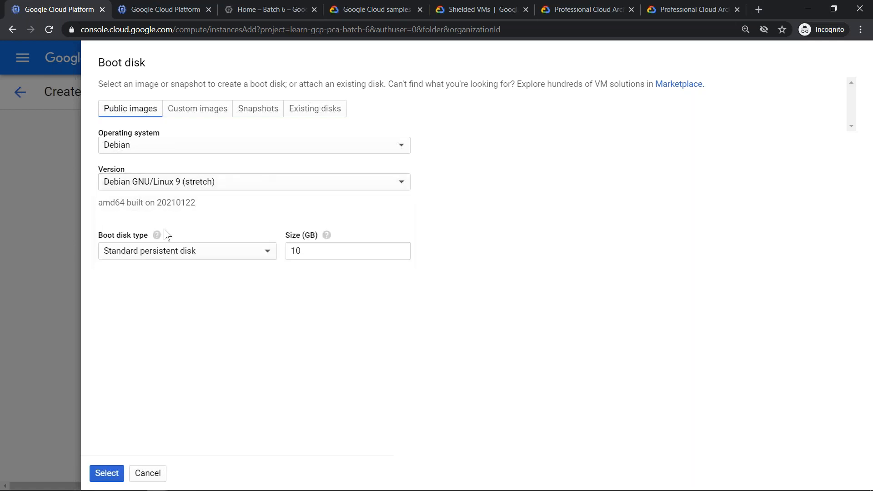
pyautogui.click(107, 473)
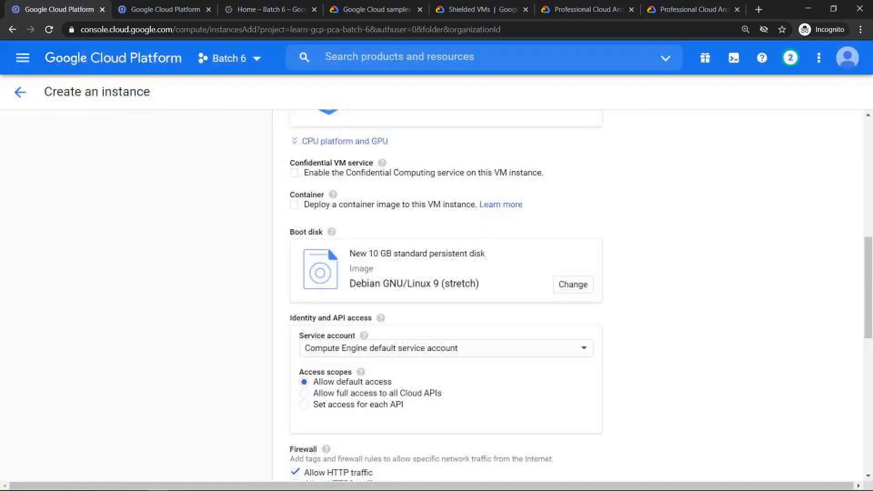
pyautogui.moveTo(867, 272); pyautogui.dragTo(870, 352)
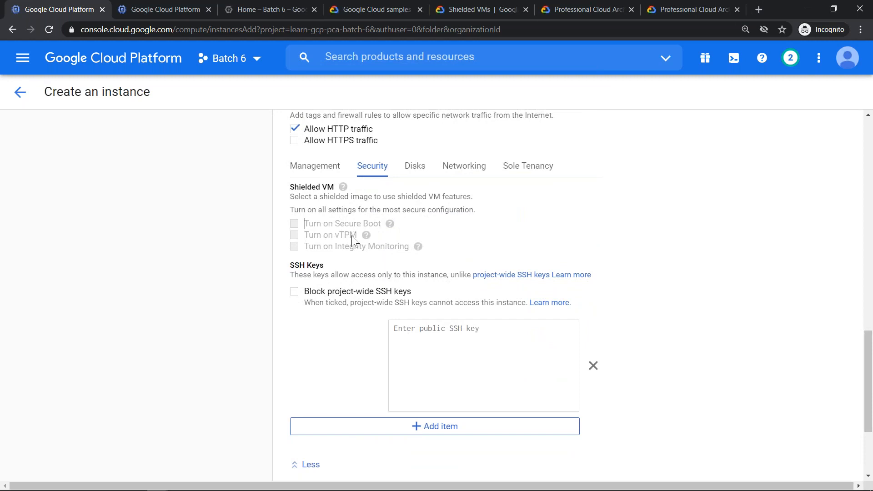
pyautogui.scroll(10, 390, 225)
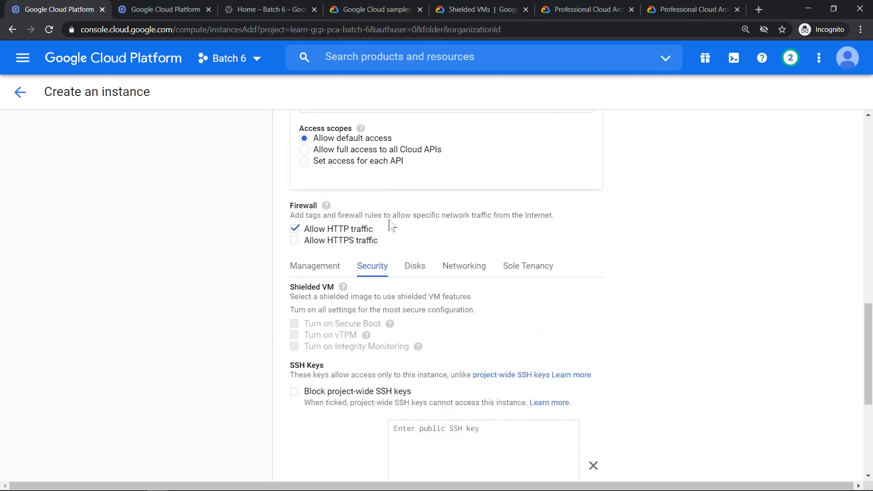
pyautogui.scroll(-7, 523, 350)
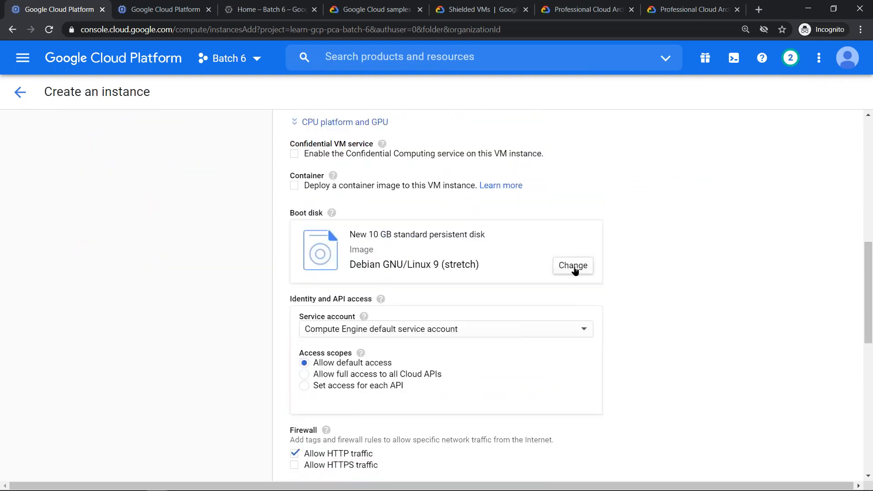
# - Set the boot disk image back to Debian GNU/Linux 10 (buster)
pyautogui.click(573, 268)
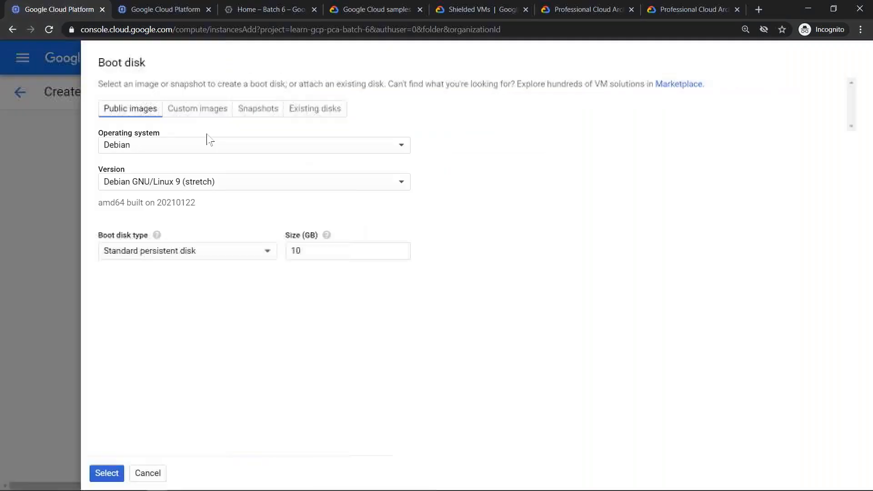
pyautogui.click(182, 182)
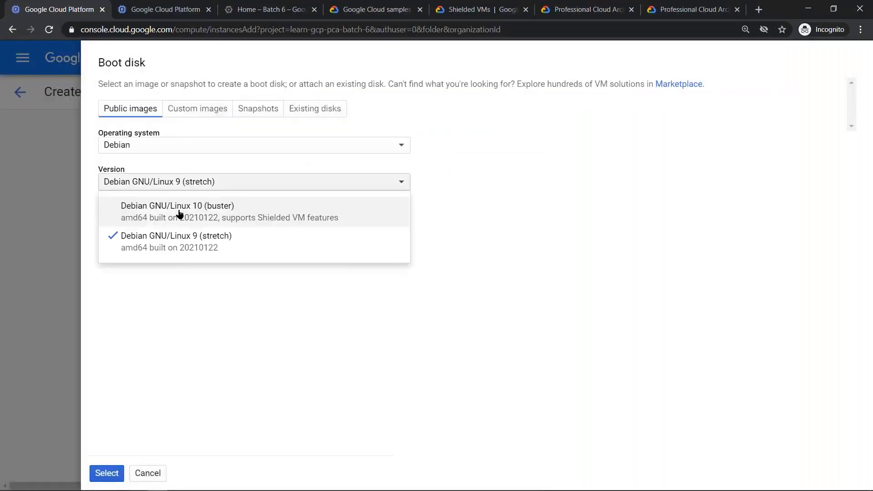
pyautogui.click(165, 225)
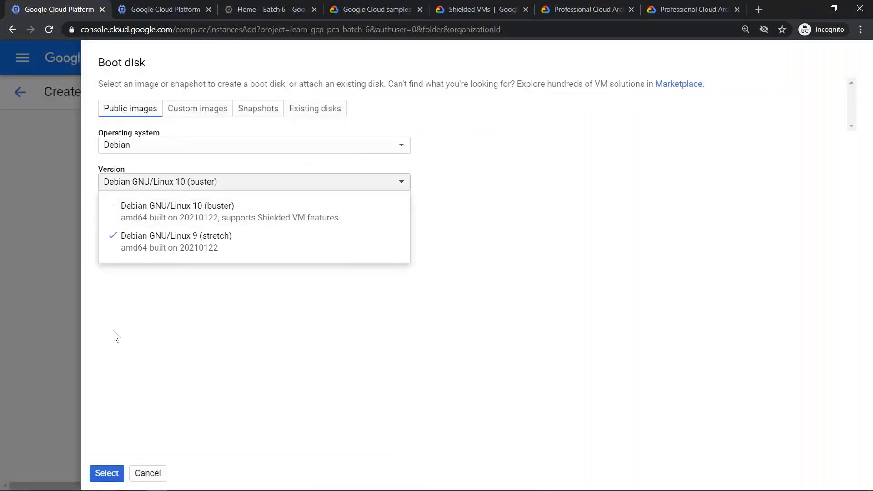
pyautogui.click(124, 473)
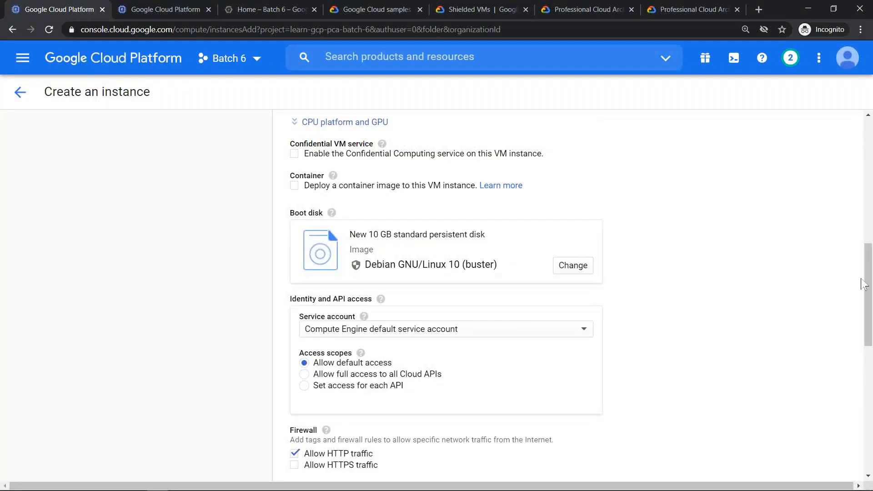
# - Turn on Secure Boot again in the Shielded VM settings and go to the public SSH key entry
pyautogui.moveTo(867, 290); pyautogui.dragTo(865, 371)
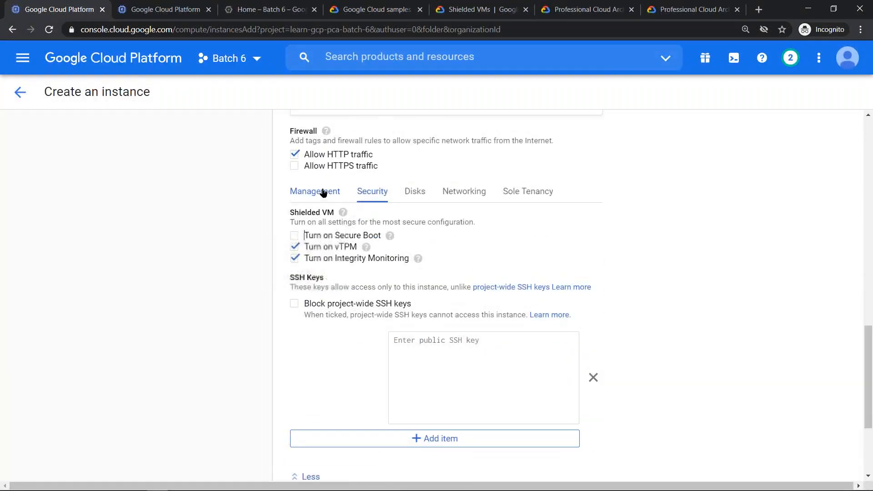
pyautogui.click(293, 236)
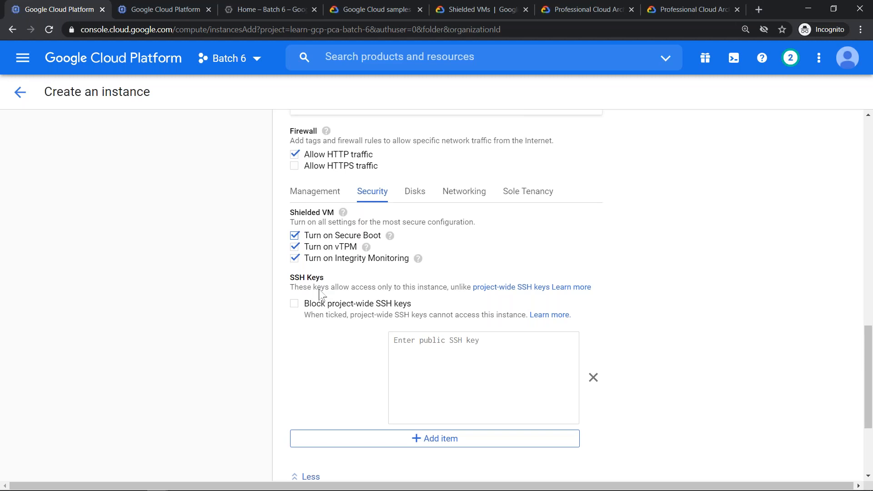
pyautogui.click(458, 368)
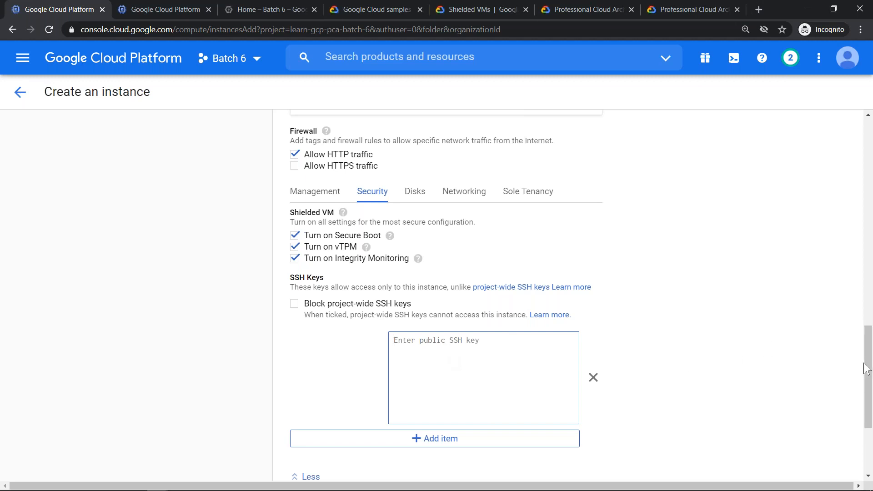
# - Change the boot disk image to the Windows Server 2019 Datacenter version with Desktop Experience
pyautogui.moveTo(868, 344); pyautogui.dragTo(845, 211)
pyautogui.scroll(-5, 846, 211)
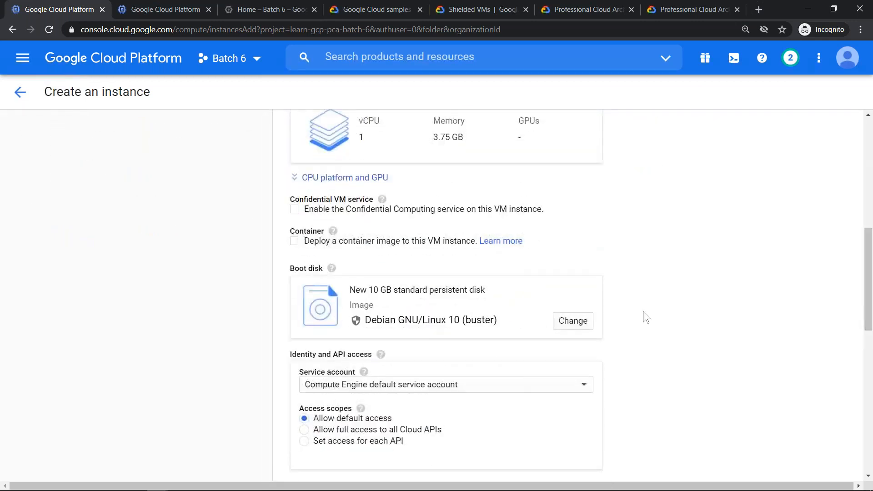
pyautogui.click(574, 321)
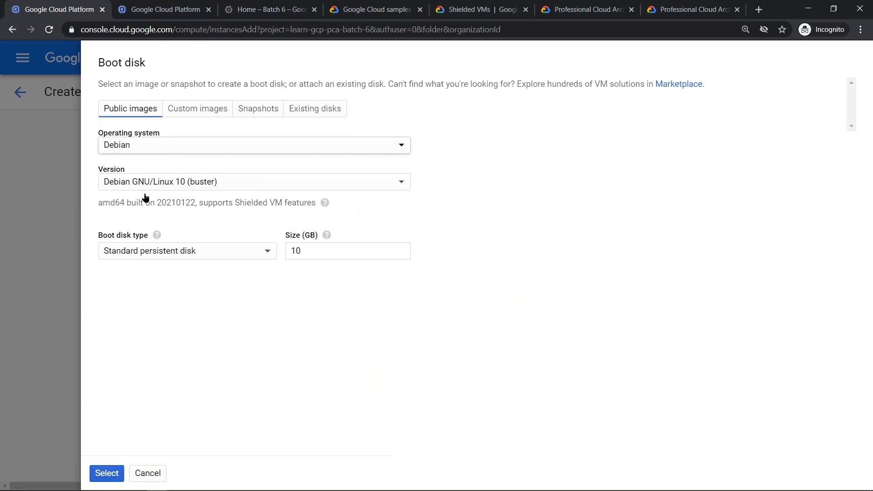
pyautogui.click(171, 146)
pyautogui.click(151, 349)
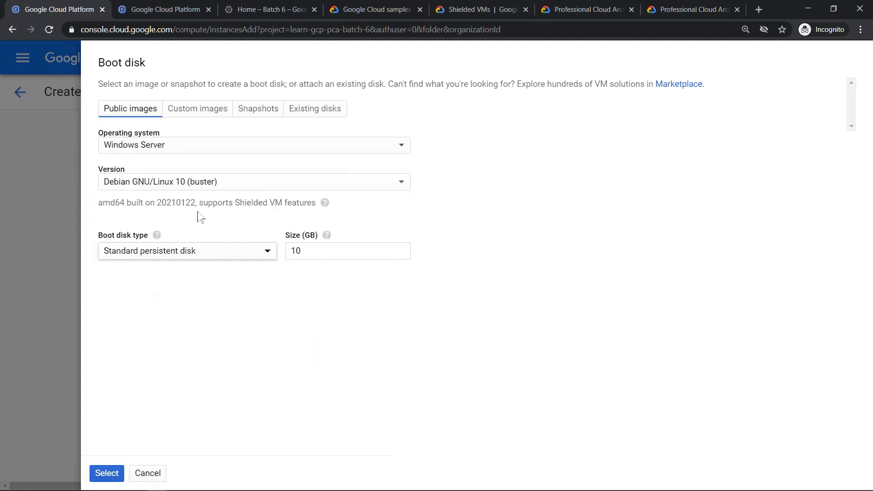
pyautogui.click(205, 183)
pyautogui.scroll(-3, 232, 411)
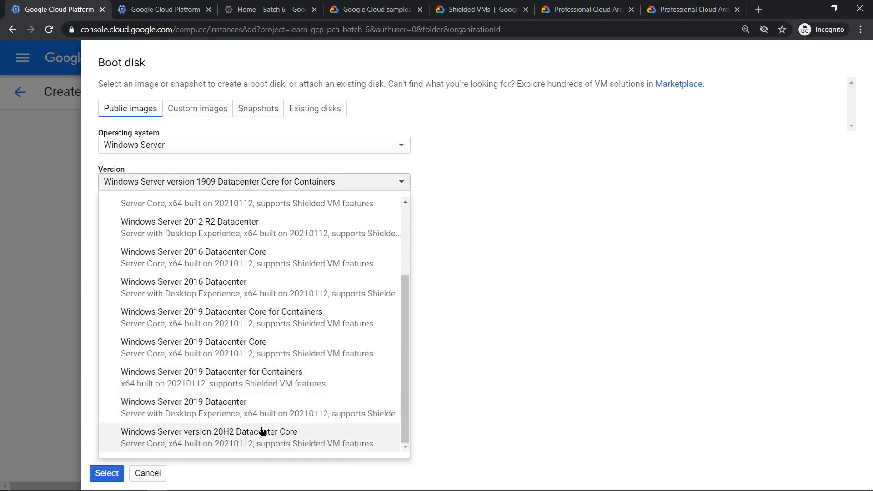
pyautogui.click(250, 411)
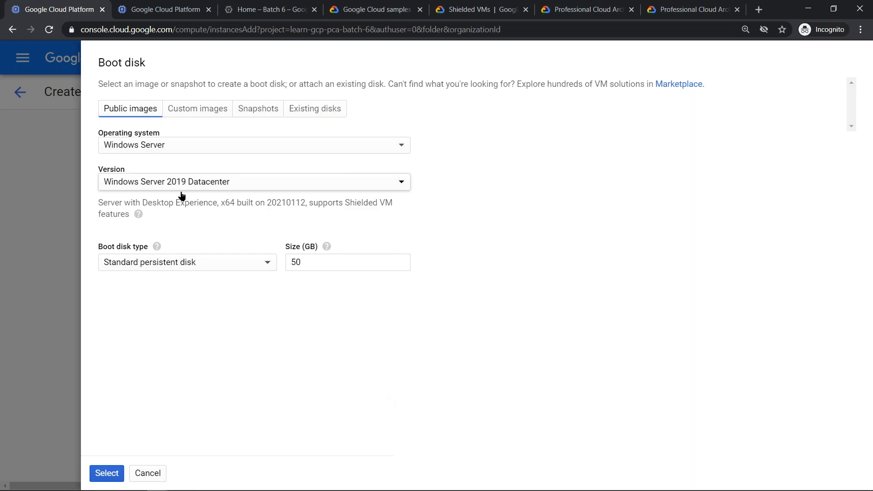
pyautogui.click(107, 473)
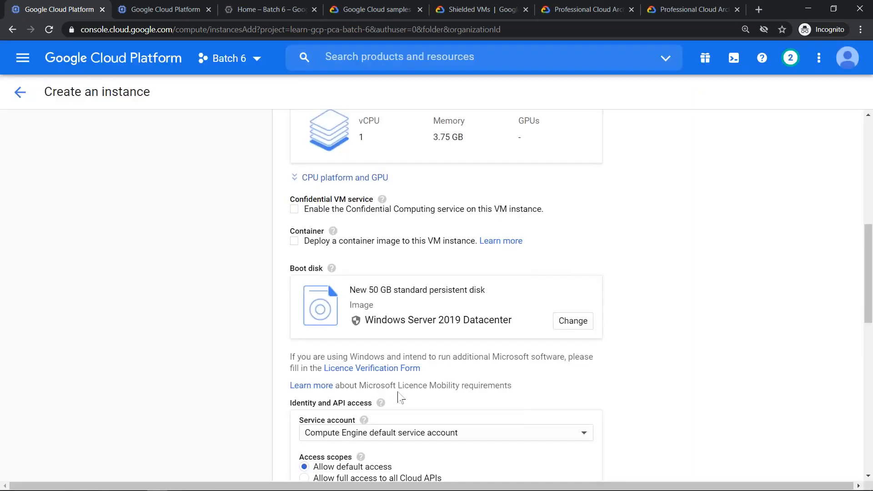
# - Try the placeholder text "ydbdhhfgfggh" as the instance's public SSH key
pyautogui.scroll(-10, 395, 391)
pyautogui.click(425, 209)
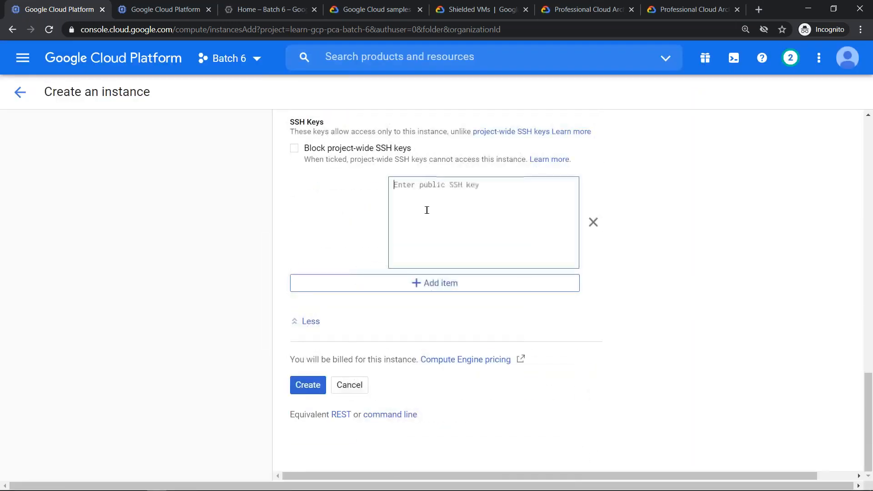
pyautogui.write('ydbdhhfgfggh')
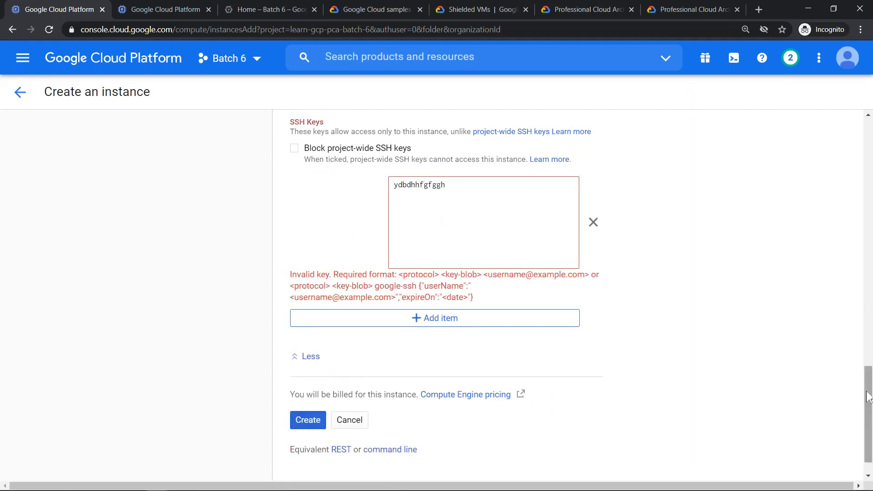
# - Clear the placeholder text from the instance's public SSH key entry
pyautogui.hotkey('ctrl', 'a')
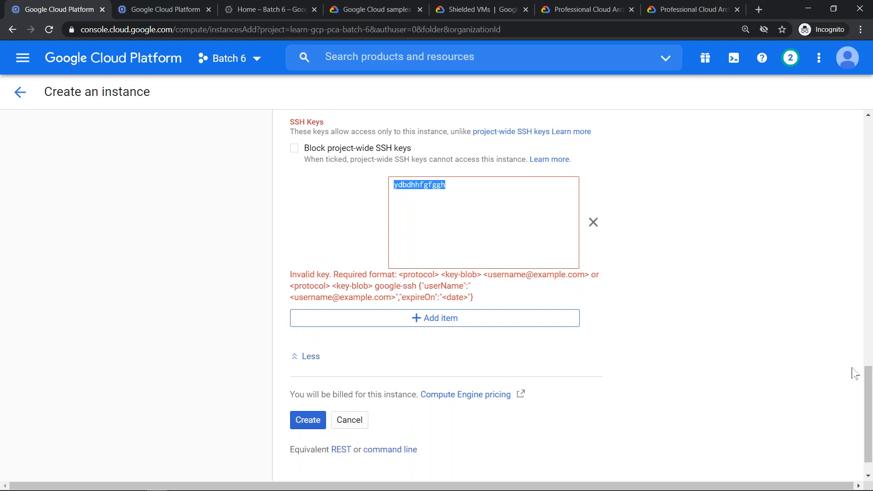
pyautogui.press('BackSpace')
pyautogui.moveTo(868, 393); pyautogui.dragTo(868, 380)
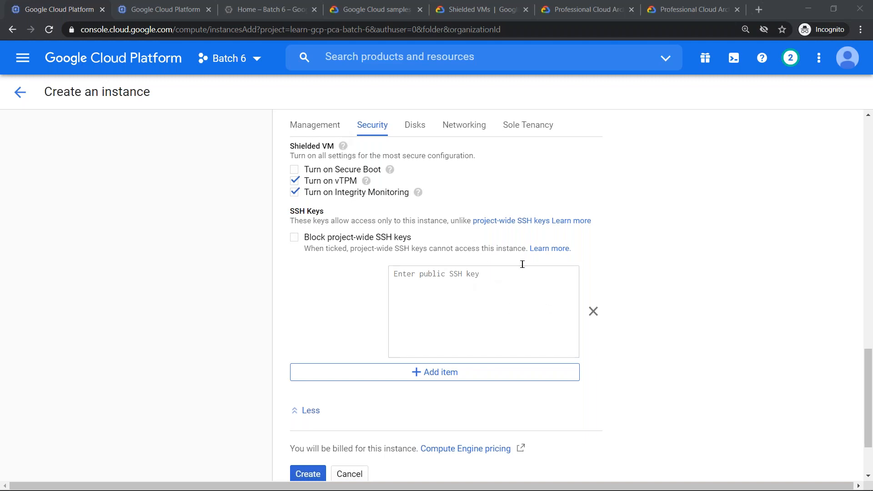
# - In the instance's disk settings, turn off deletion of the boot disk when the instance is deleted
pyautogui.click(417, 130)
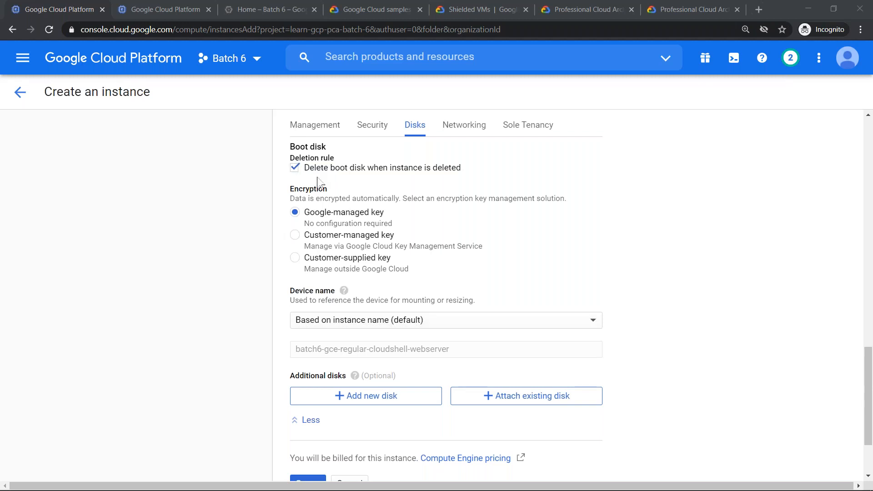
pyautogui.click(294, 167)
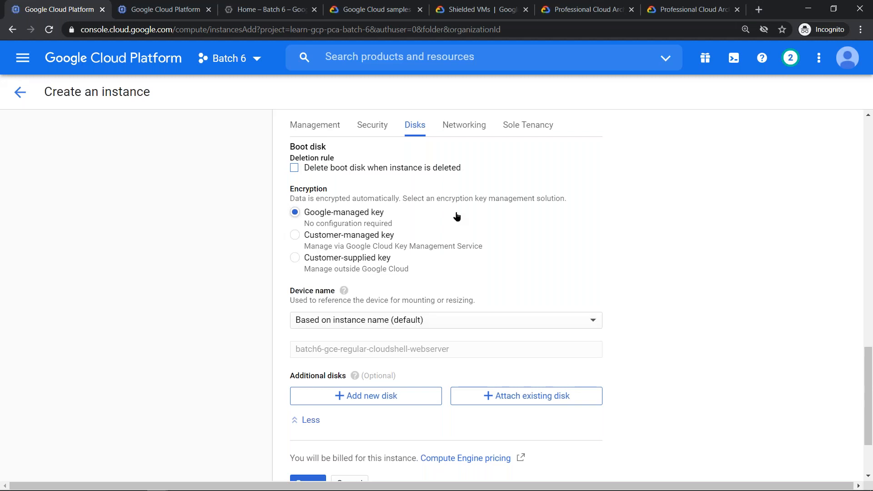
pyautogui.click(294, 168)
pyautogui.click(315, 173)
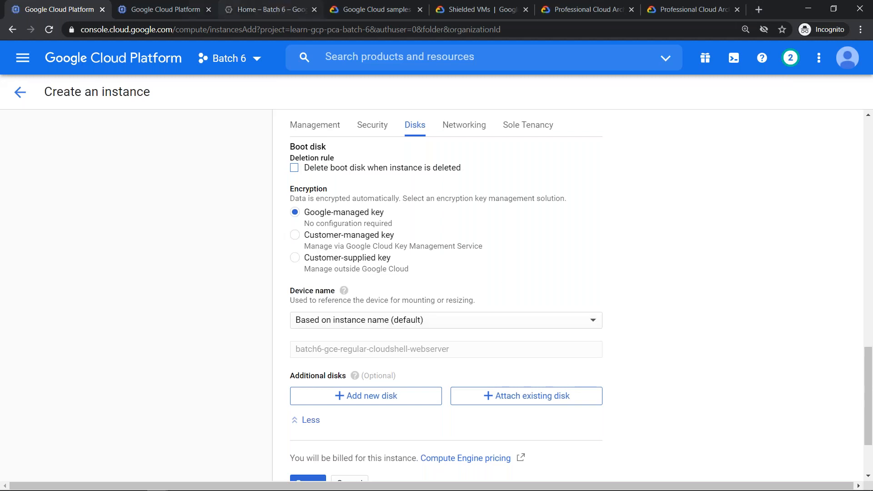
pyautogui.click(293, 169)
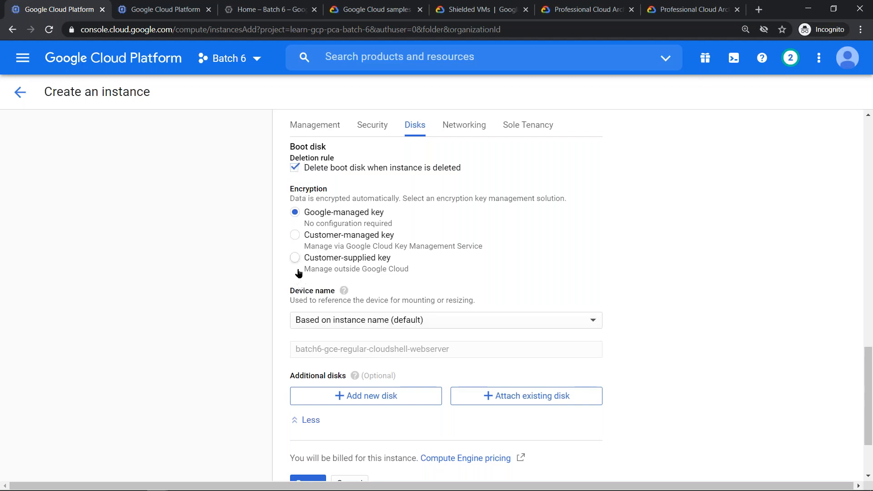
pyautogui.click(294, 168)
# - Show the equivalent gcloud command line and copy its --no-boot-disk-auto-delete flag
pyautogui.scroll(-2, 459, 359)
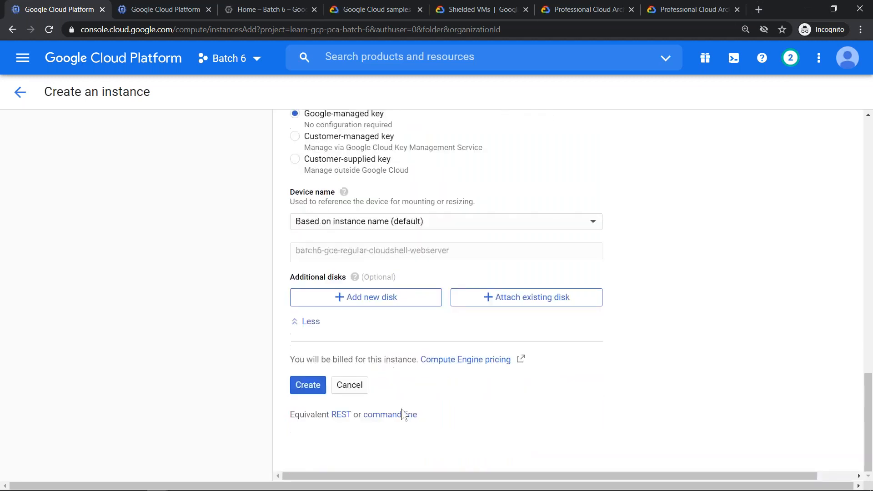
pyautogui.click(398, 415)
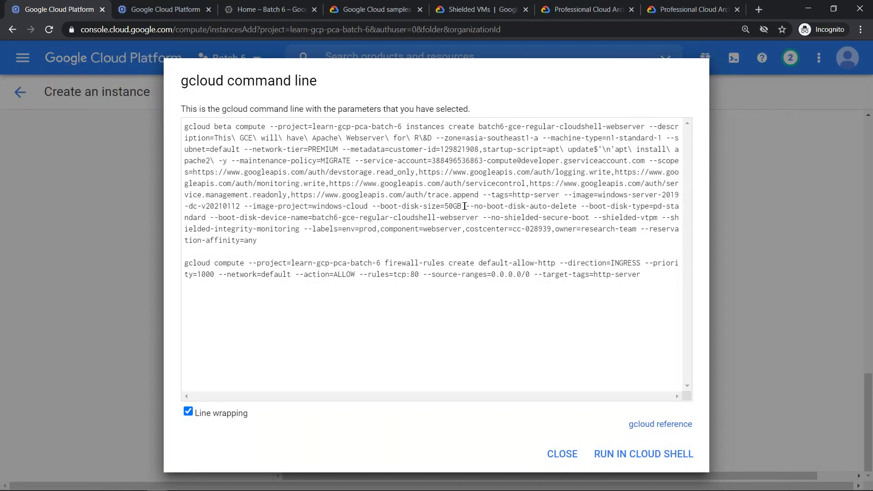
pyautogui.moveTo(466, 207); pyautogui.dragTo(581, 207)
pyautogui.hotkey('ctrl', 'c')
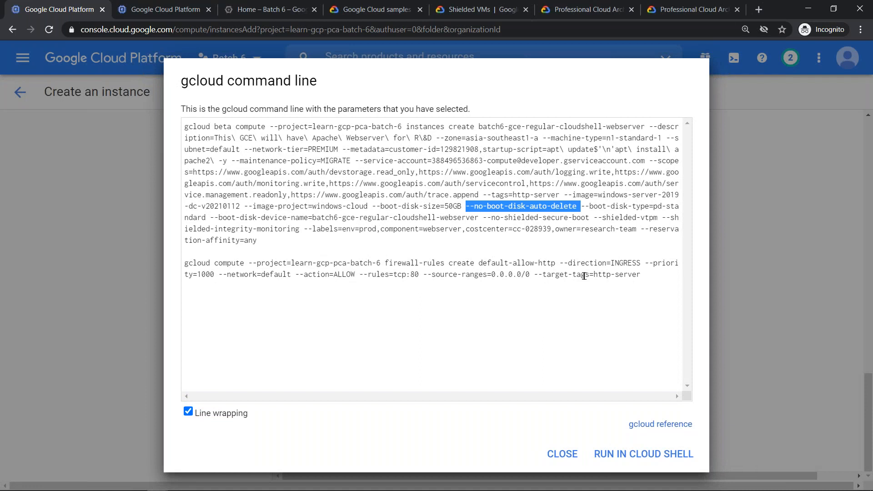
# - Switch to the Examination Cheat Sheet in Google Docs and add the copied --no-boot-disk-auto-delete flag as list item 17
pyautogui.hotkey('alt', 'Tab')
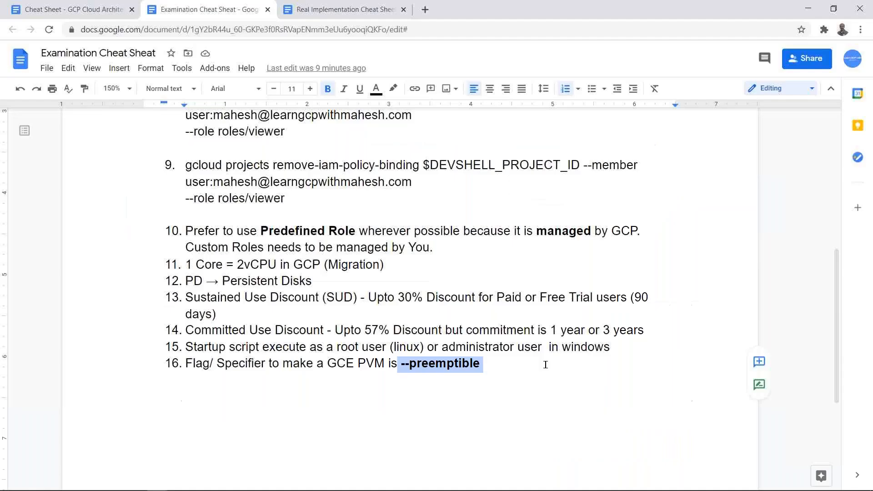
pyautogui.click(545, 364)
pyautogui.press('Return')
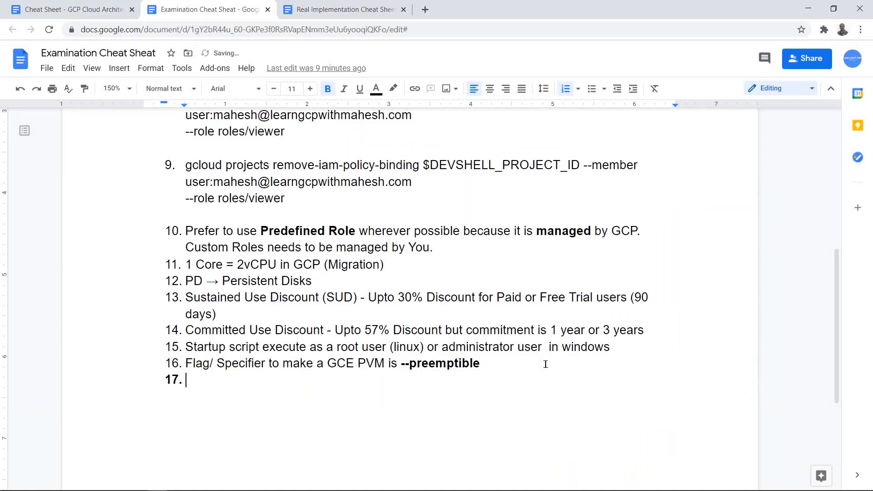
pyautogui.press('BackSpace')
pyautogui.press('BackSpace')
pyautogui.press('Return')
pyautogui.hotkey('ctrl', 'v')
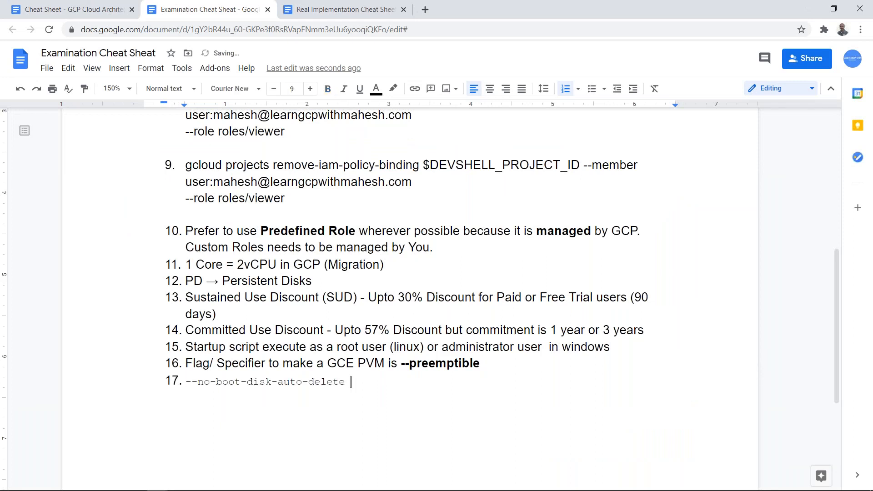
# - Complete item 17 after the flag with "will delete Boot disk automatically if VM is deleted"
pyautogui.write('will delete Boot disk auto')
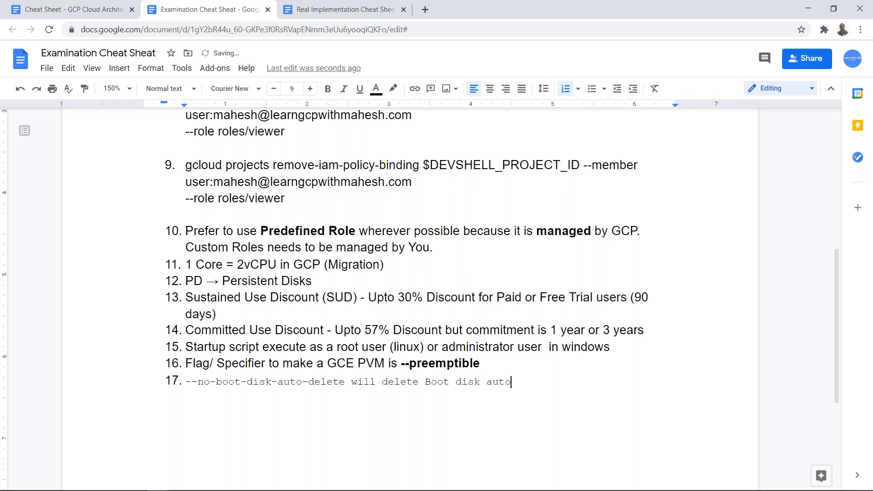
pyautogui.write('matical')
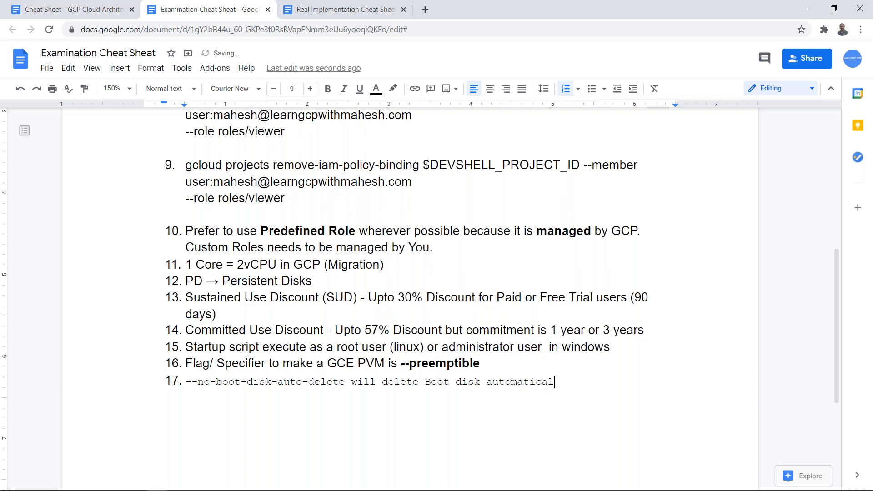
pyautogui.write('ly if VM is deleted')
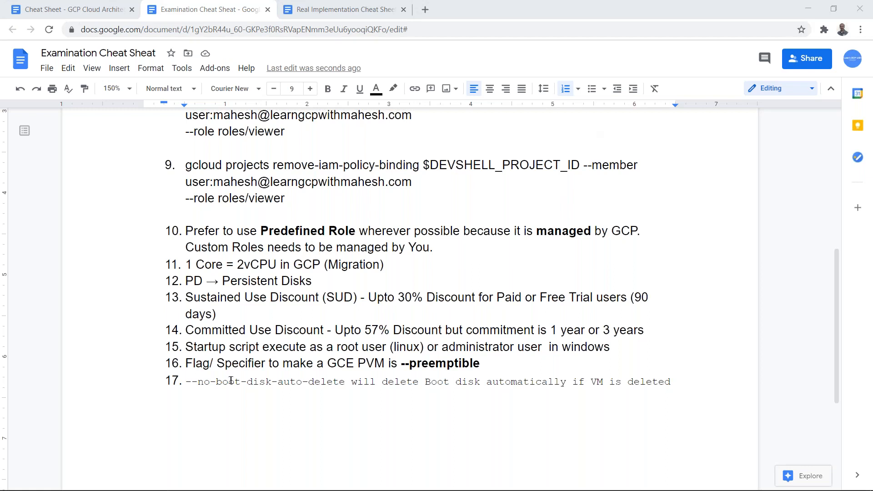
# - Return to the Google Cloud console, close the gcloud command line and turn boot disk deletion with the instance back on
pyautogui.hotkey('alt', 'Tab')
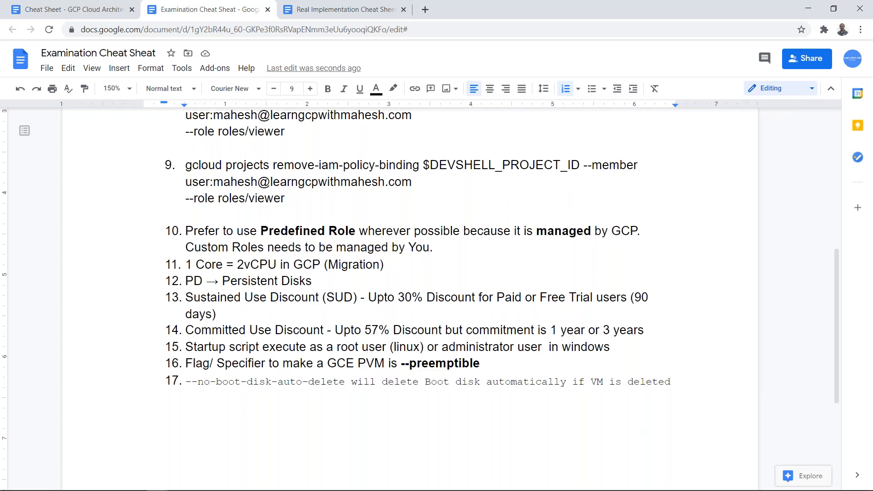
pyautogui.hotkey('alt', 'Tab')
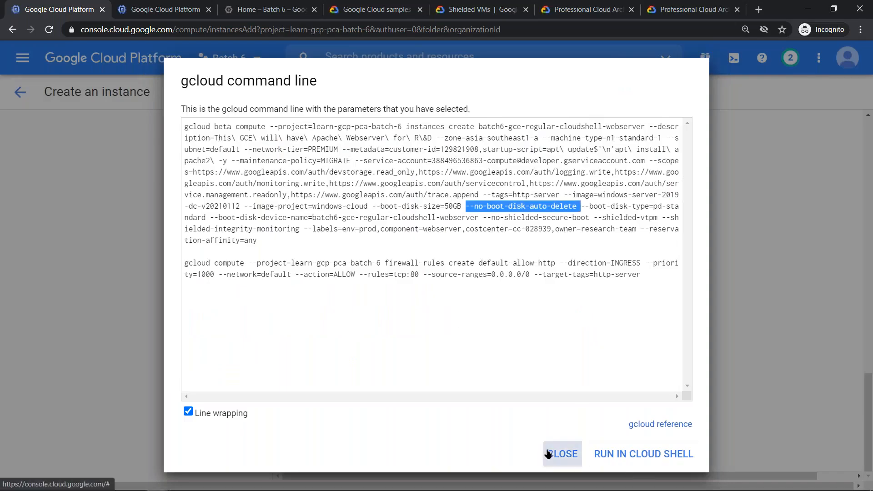
pyautogui.press('Escape')
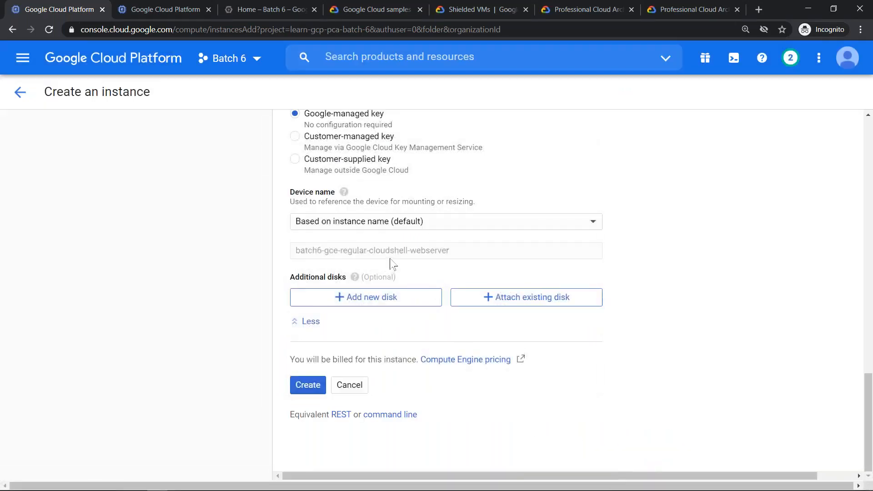
pyautogui.scroll(7, 392, 263)
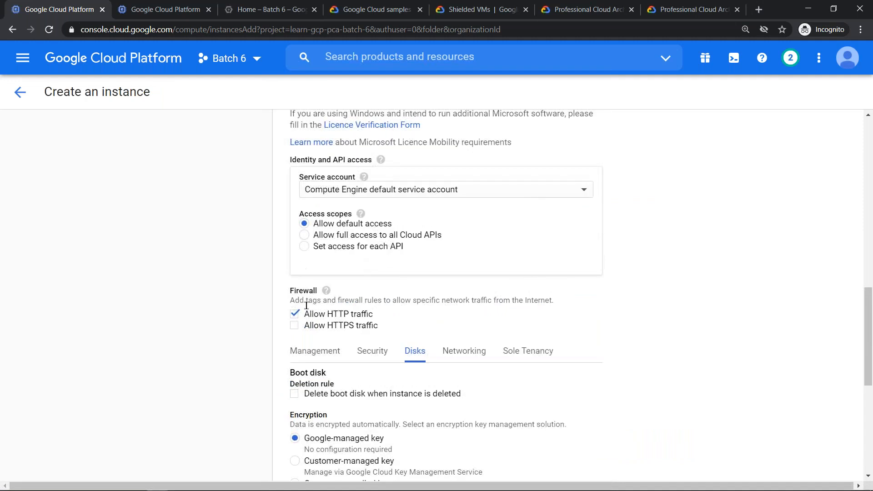
pyautogui.scroll(-7, 312, 325)
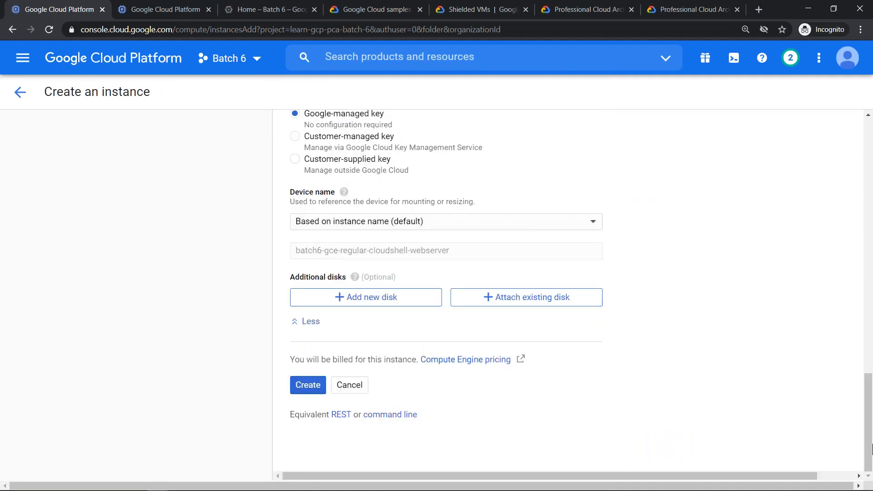
pyautogui.scroll(4, 638, 318)
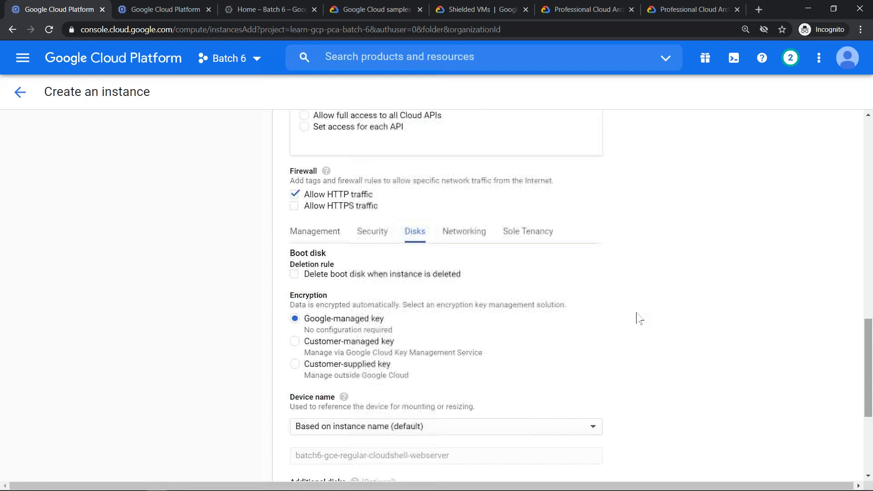
pyautogui.click(294, 275)
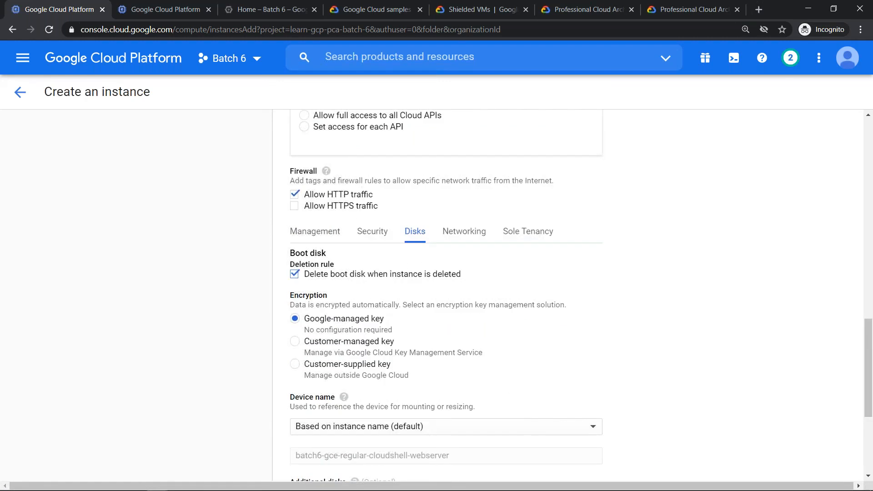
# - Check the equivalent gcloud command line for the boot disk auto-delete flag, and close it
pyautogui.scroll(-4, 509, 377)
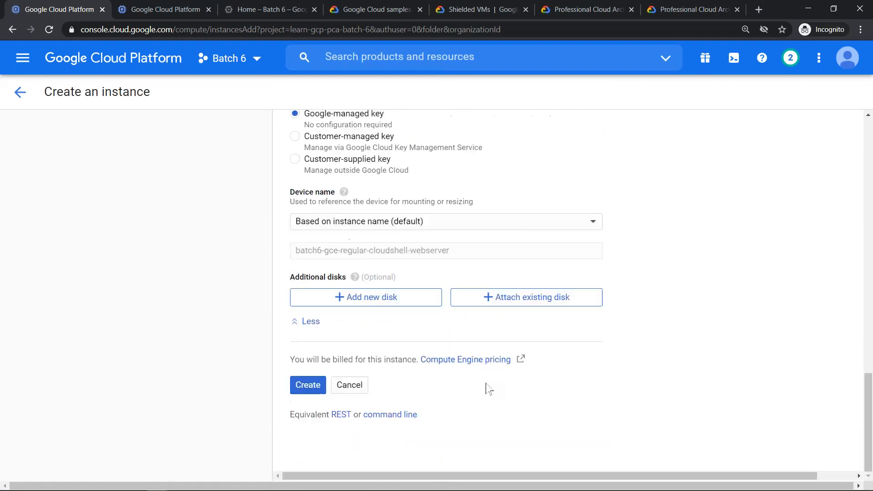
pyautogui.click(394, 415)
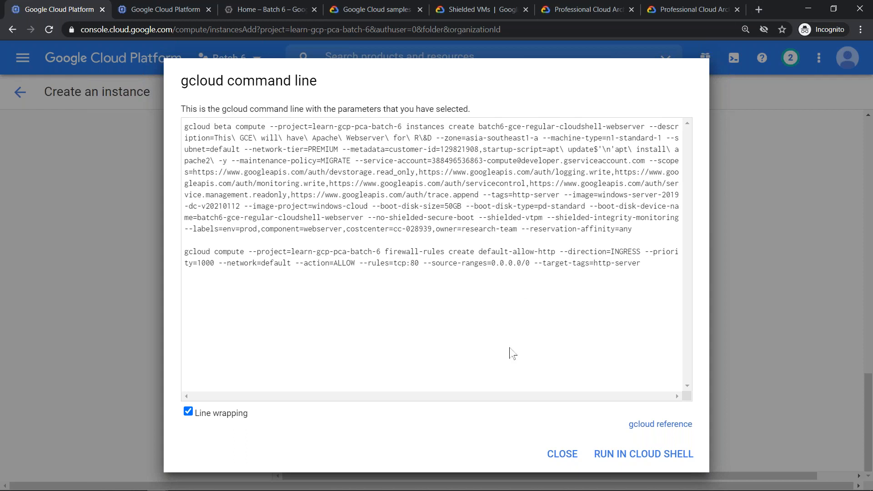
pyautogui.click(573, 454)
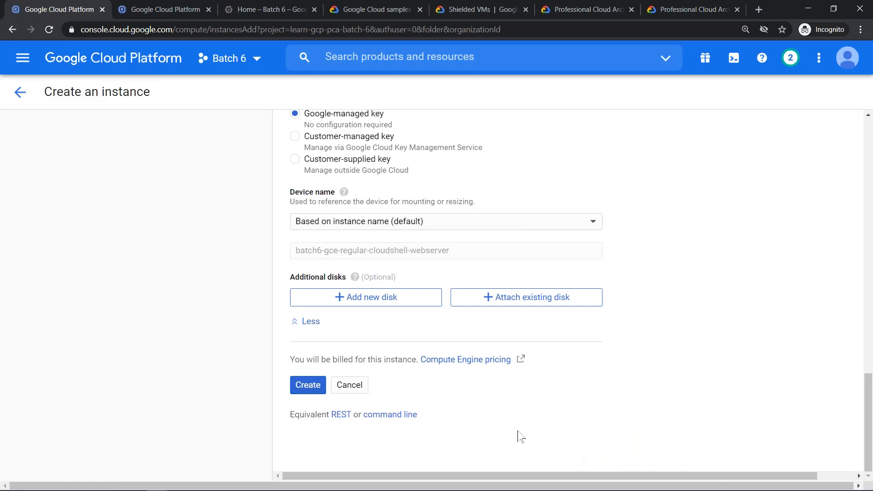
# - Try the Customer-managed and Customer-supplied key options for boot disk encryption, and go back to the Google-managed key
pyautogui.moveTo(867, 400); pyautogui.dragTo(859, 366)
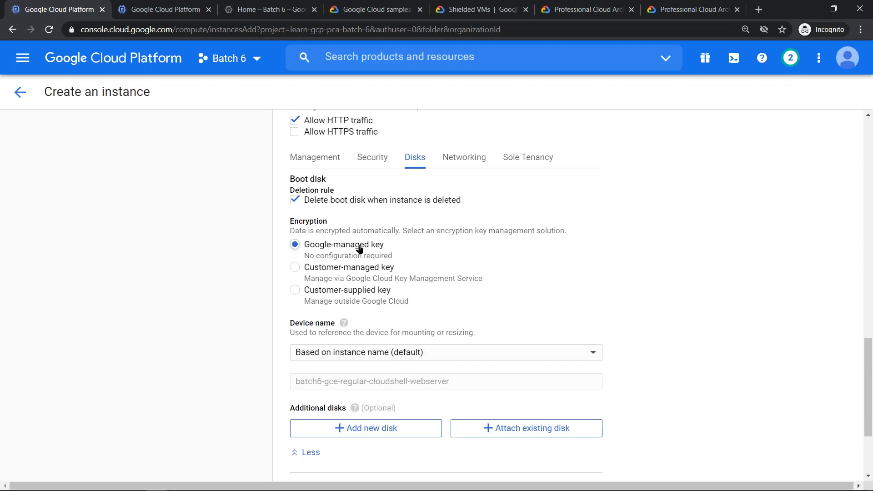
pyautogui.click(321, 270)
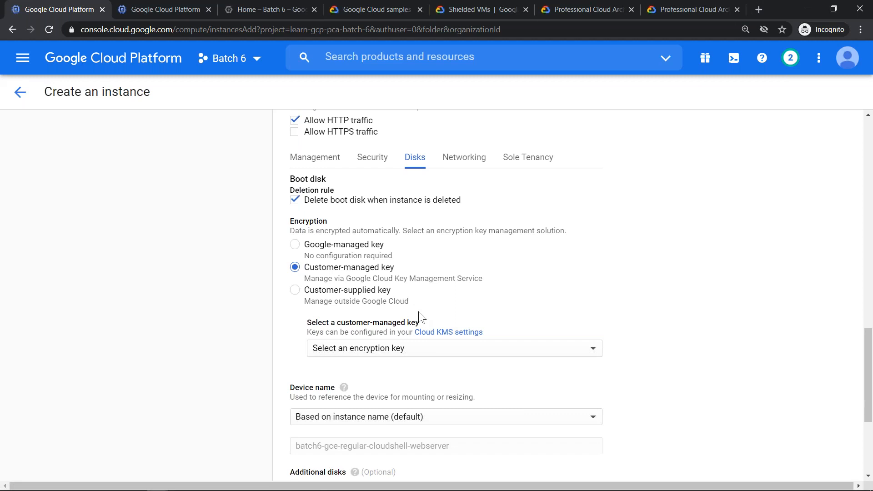
pyautogui.click(368, 293)
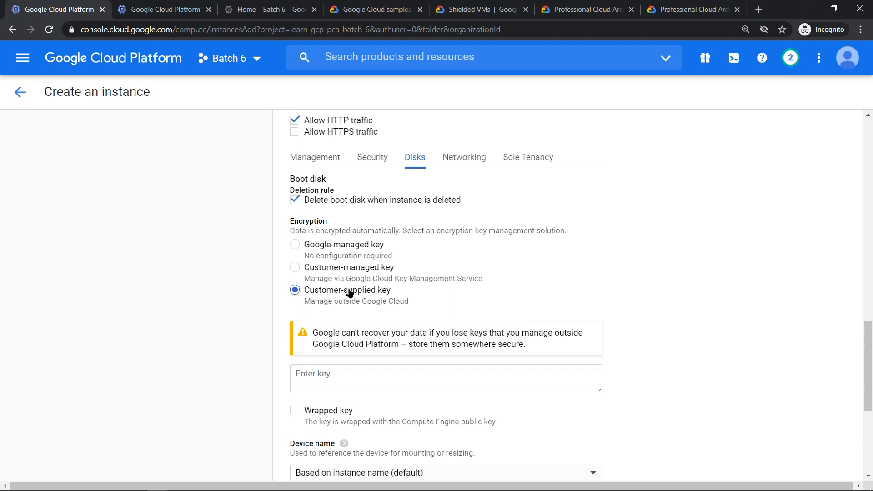
pyautogui.click(316, 250)
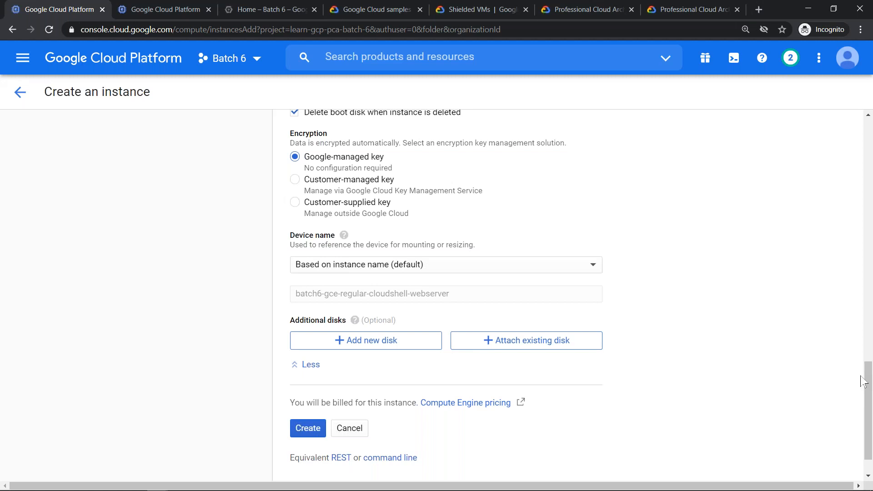
# - Add a new disk named std-pd to the instance and go to its deletion rule and size settings
pyautogui.click(398, 343)
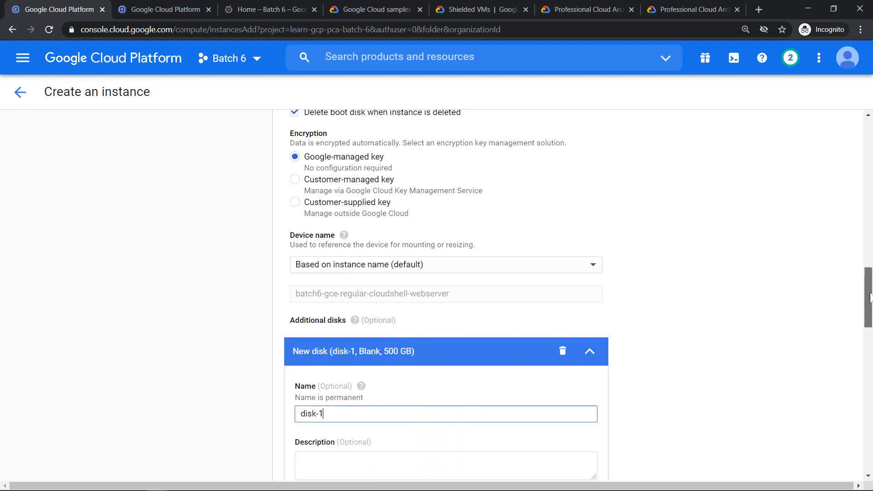
pyautogui.scroll(-5, 870, 297)
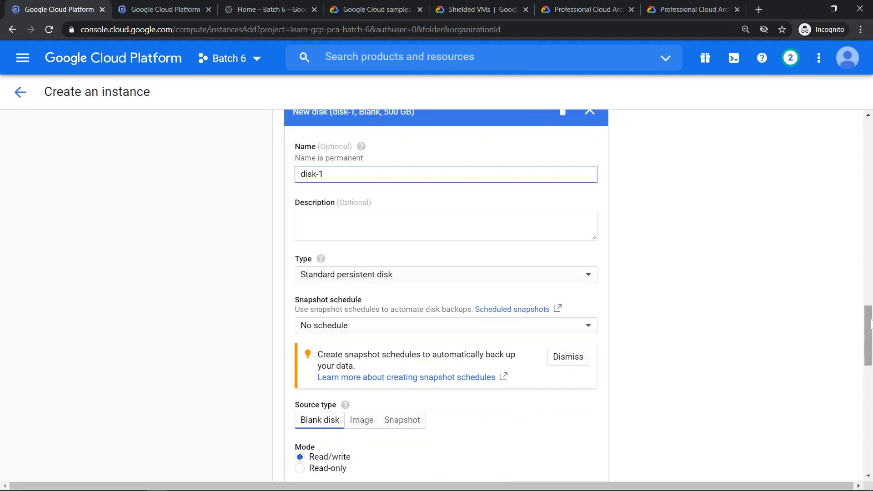
pyautogui.hotkey('ctrl', 'a')
pyautogui.write('std-pd')
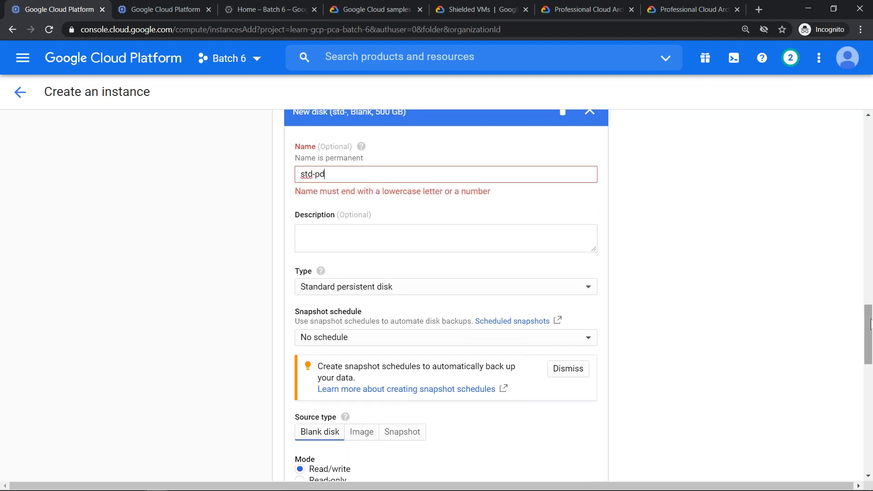
pyautogui.write('-')
pyautogui.press('BackSpace')
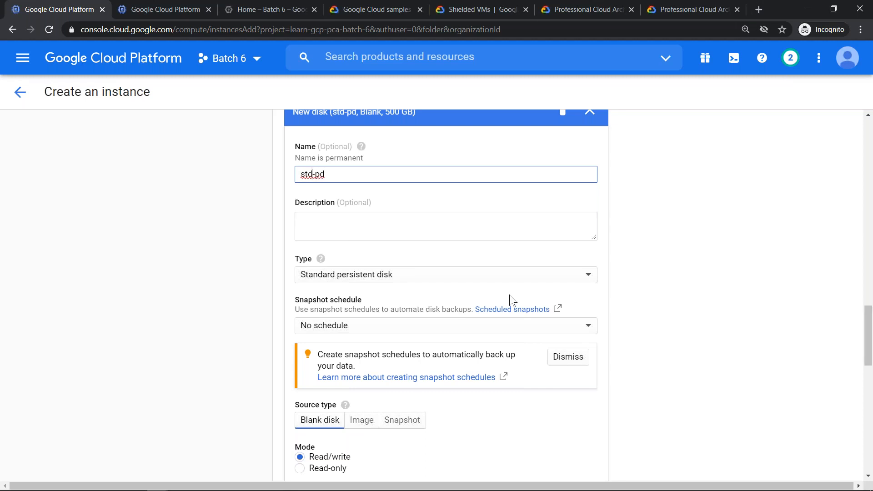
pyautogui.moveTo(870, 332); pyautogui.dragTo(871, 347)
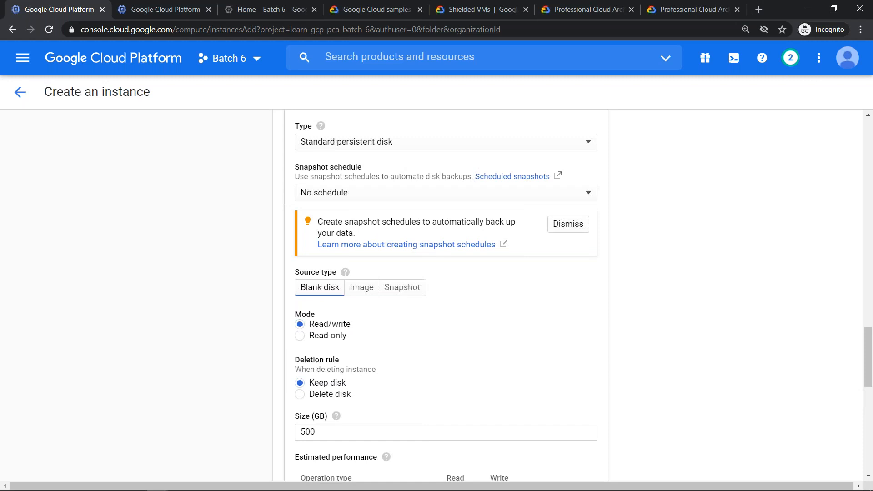
pyautogui.moveTo(870, 349); pyautogui.dragTo(869, 362)
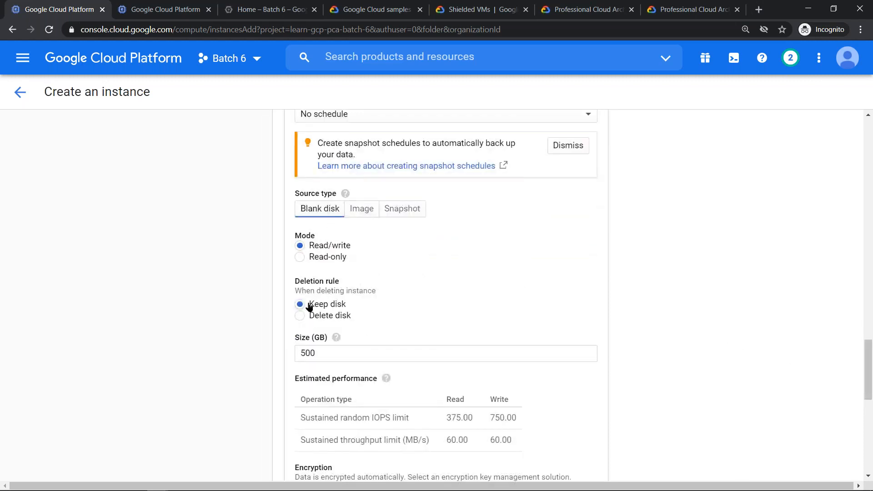
# - Set the std-pd disk's deletion rule to Delete disk, and copy the --create-disk=mode=rw,auto-delete=yes flag from the equivalent gcloud command line
pyautogui.moveTo(335, 339)
pyautogui.click(327, 317)
pyautogui.scroll(-10, 502, 357)
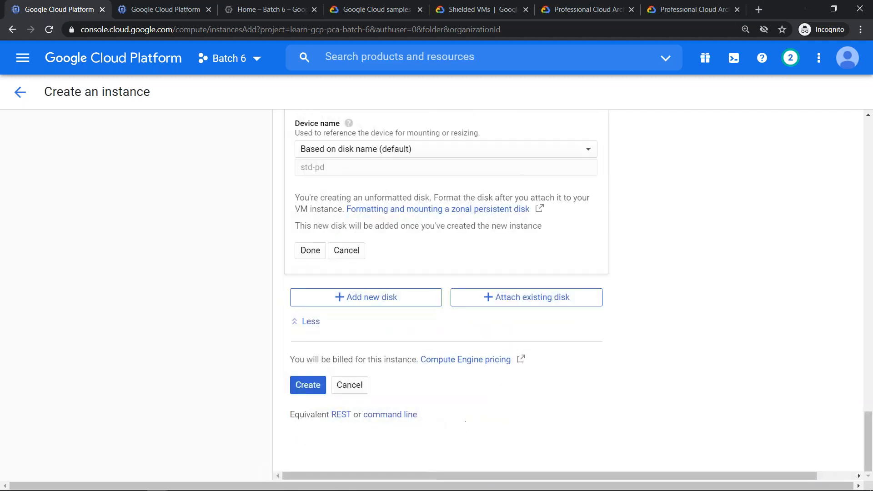
pyautogui.click(394, 415)
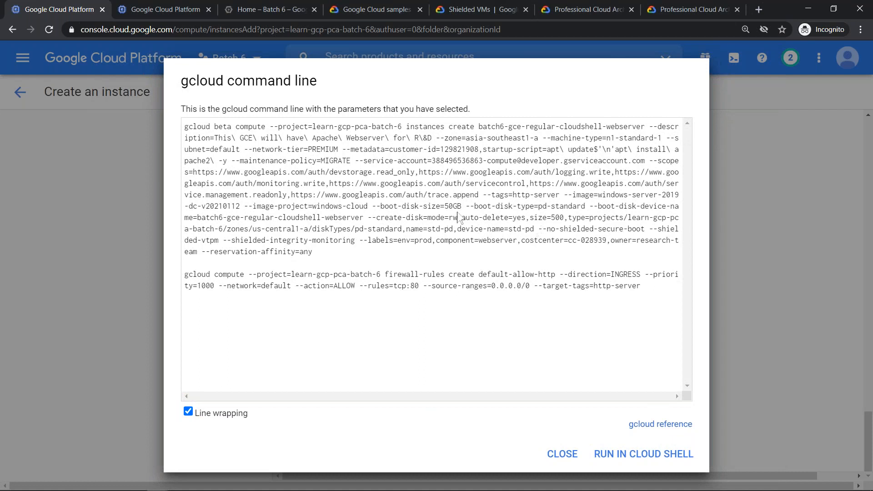
pyautogui.moveTo(460, 217); pyautogui.dragTo(525, 218)
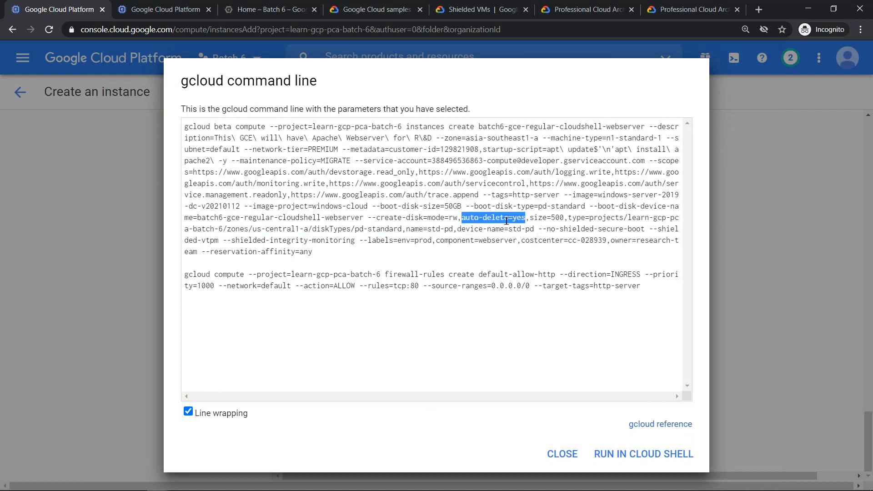
pyautogui.tripleClick(374, 218)
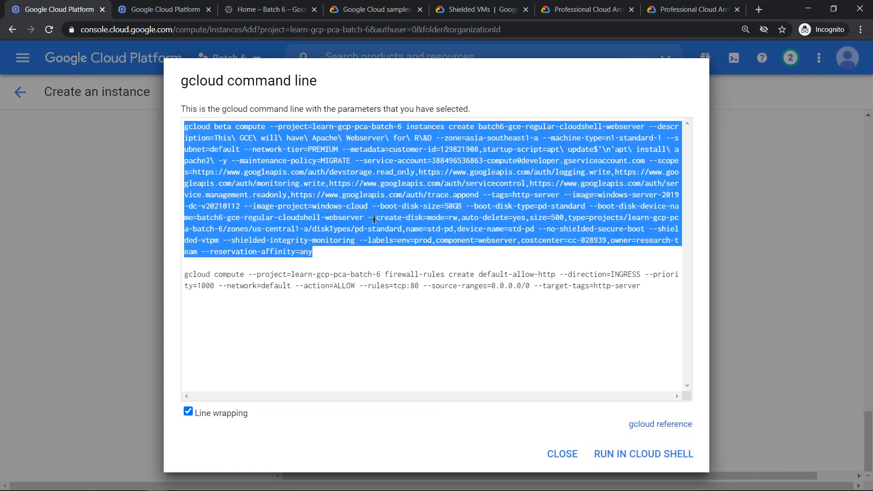
pyautogui.click(373, 219)
pyautogui.moveTo(367, 219); pyautogui.dragTo(525, 218)
pyautogui.hotkey('ctrl', 'c')
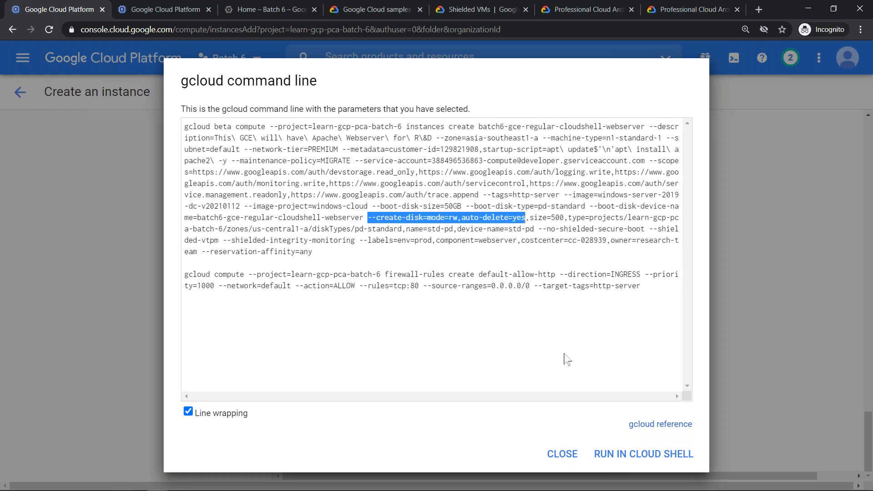
# - Switch to the Examination Cheat Sheet in Google Docs and add the copied --create-disk flag as a new numbered item, marked as applying to the data disk
pyautogui.hotkey('alt', 'Tab')
pyautogui.press('Return')
pyautogui.hotkey('ctrl', 'v')
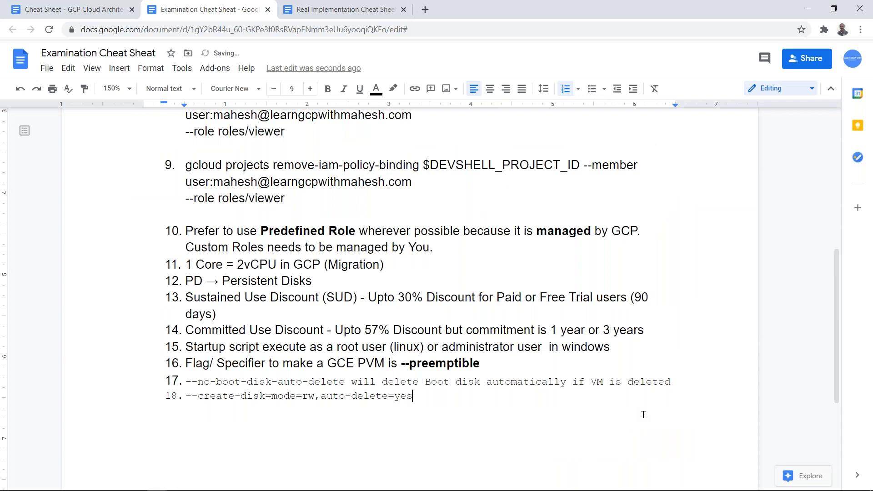
pyautogui.write('-> Datas')
pyautogui.press('BackSpace')
pyautogui.press('BackSpace')
pyautogui.write('Disk')
# - Return to the Google Cloud console, close the gcloud command line and set the std-pd disk's size to 375 GB
pyautogui.hotkey('alt', 'Tab')
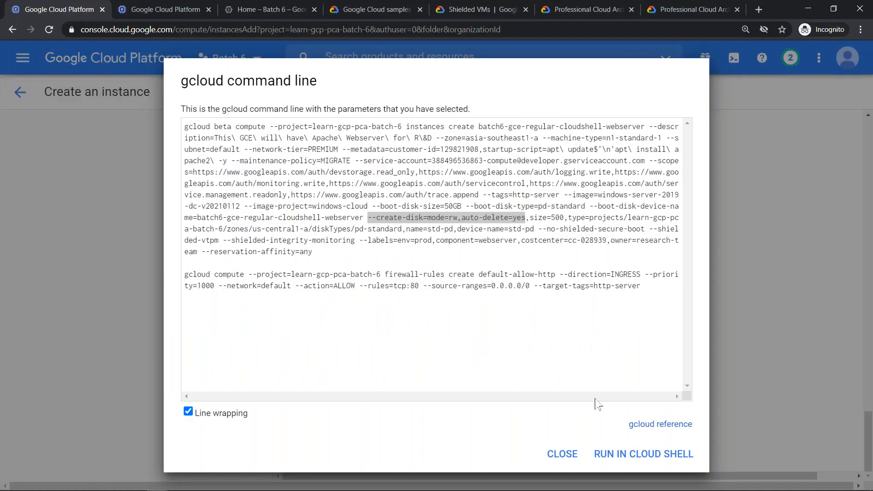
pyautogui.click(571, 448)
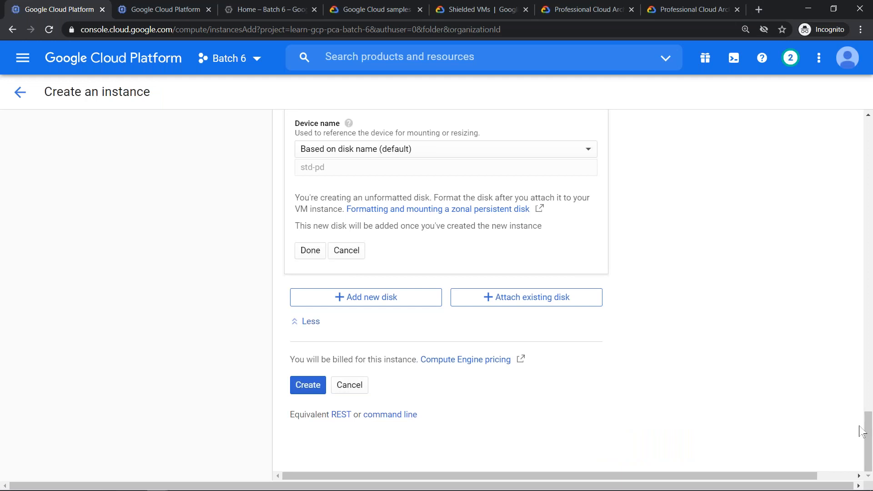
pyautogui.moveTo(869, 435); pyautogui.dragTo(869, 423)
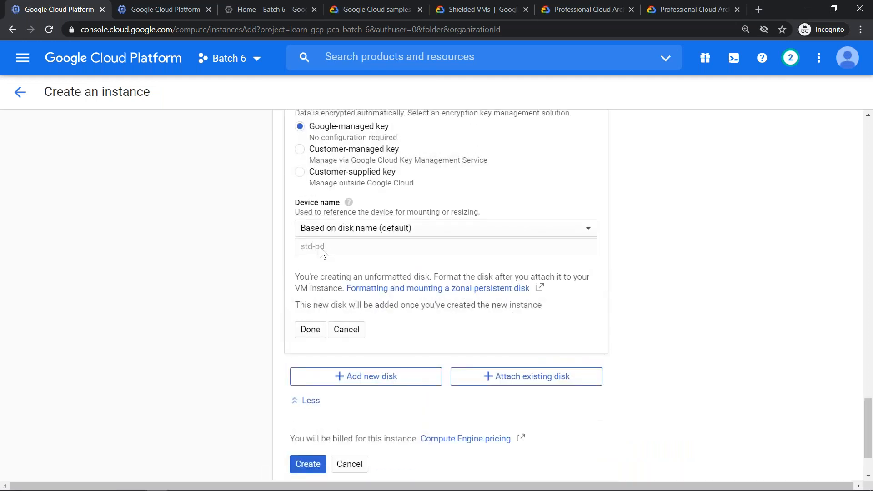
pyautogui.moveTo(868, 410); pyautogui.dragTo(866, 364)
pyautogui.click(337, 367)
pyautogui.hotkey('ctrl', 'a')
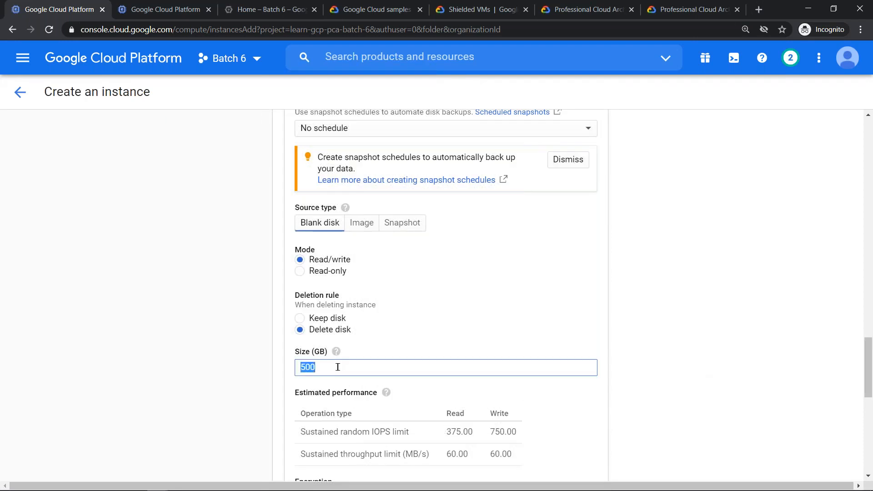
pyautogui.write('10')
pyautogui.press('BackSpace')
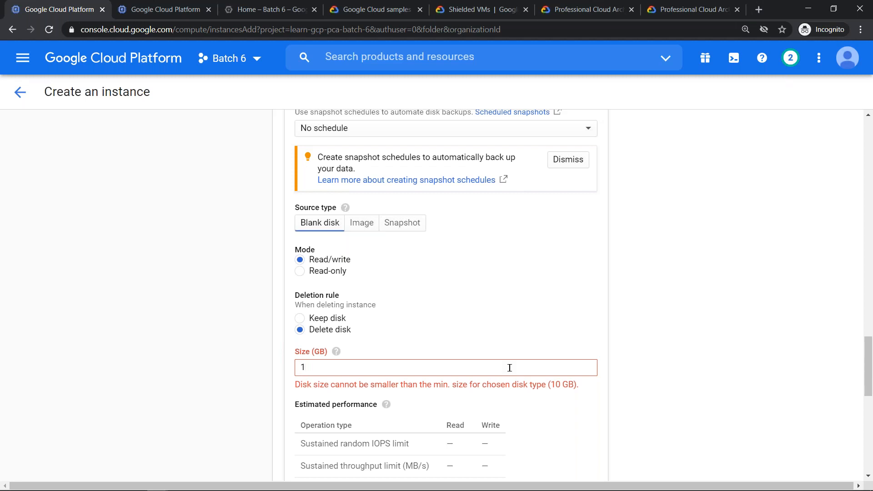
pyautogui.press('BackSpace')
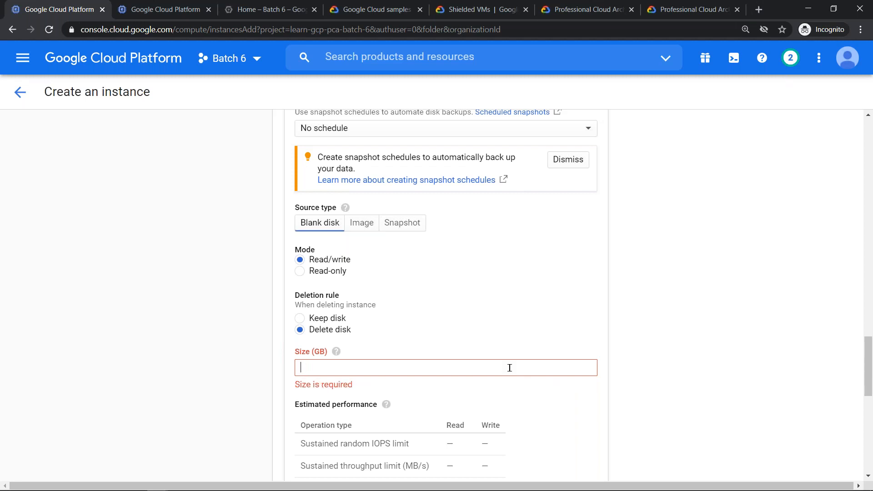
pyautogui.write('375')
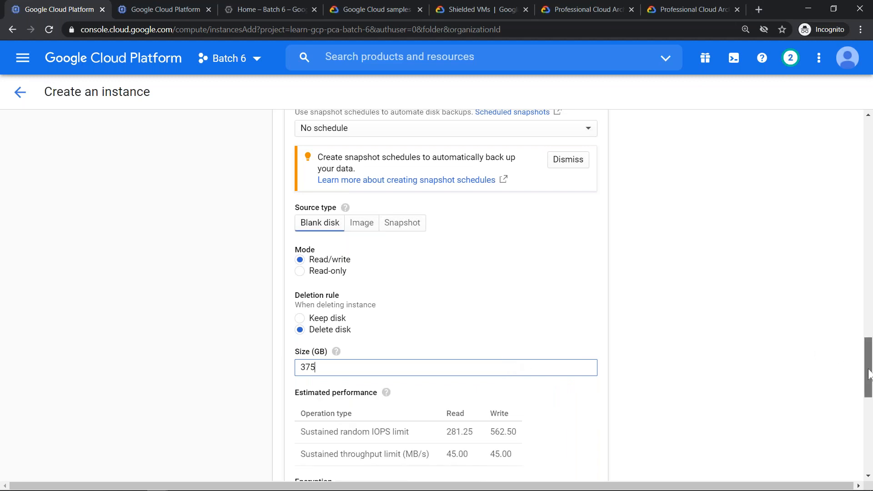
# - Review the std-pd disk's estimated performance, mode and encryption settings, and finish the disk
pyautogui.scroll(-3, 870, 363)
pyautogui.moveTo(868, 386); pyautogui.dragTo(870, 392)
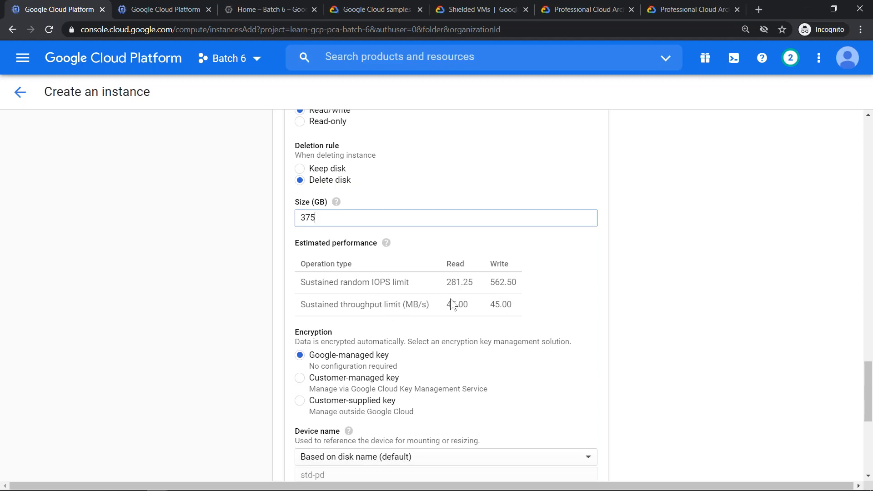
pyautogui.moveTo(872, 386); pyautogui.dragTo(871, 394)
pyautogui.scroll(3, 872, 397)
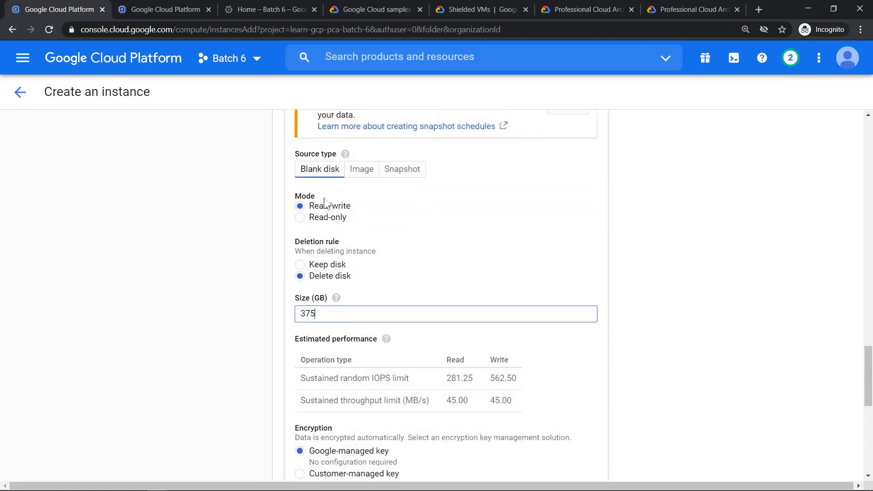
pyautogui.moveTo(870, 383); pyautogui.dragTo(870, 420)
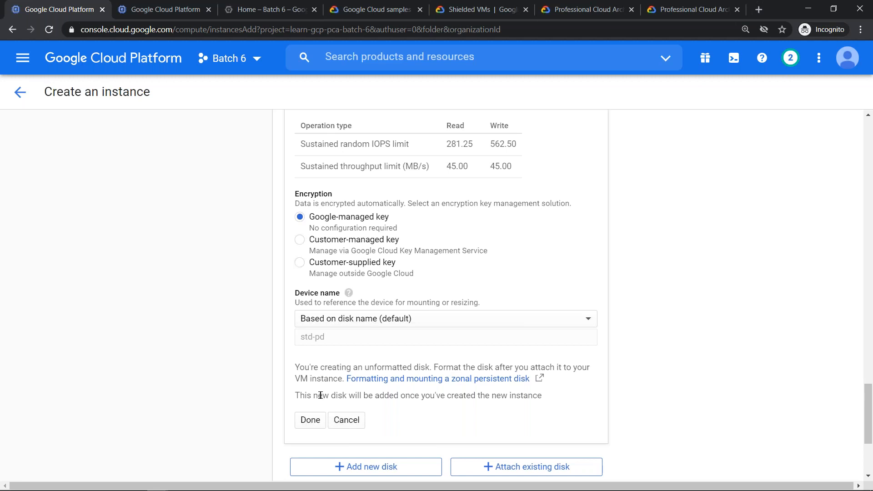
pyautogui.click(318, 422)
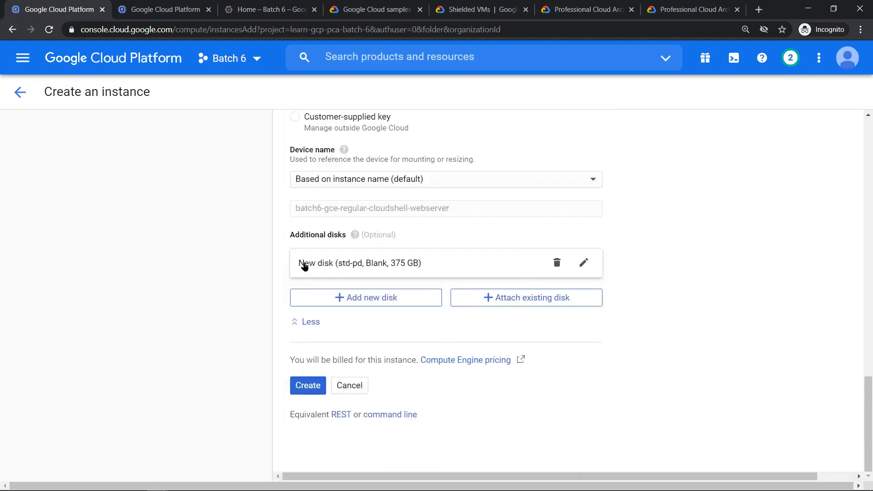
# - Add a second new disk of type SSD persistent disk and name it ssd-pd
pyautogui.click(343, 302)
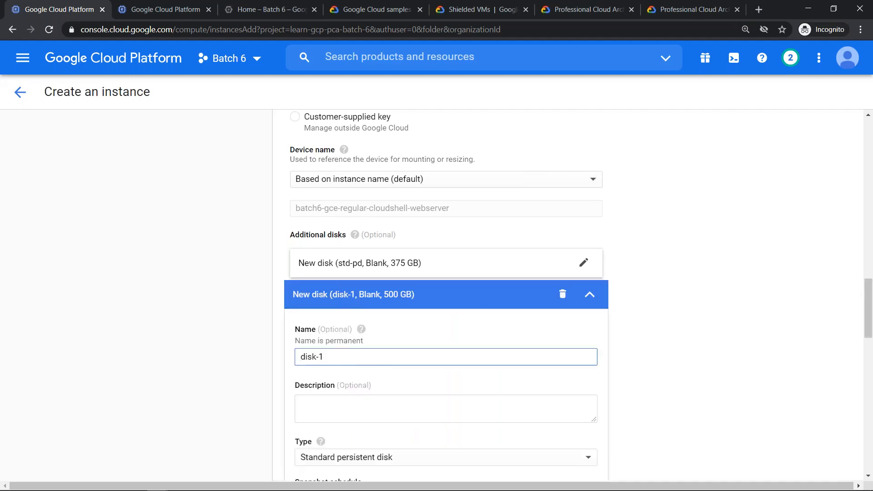
pyautogui.moveTo(868, 306); pyautogui.dragTo(867, 328)
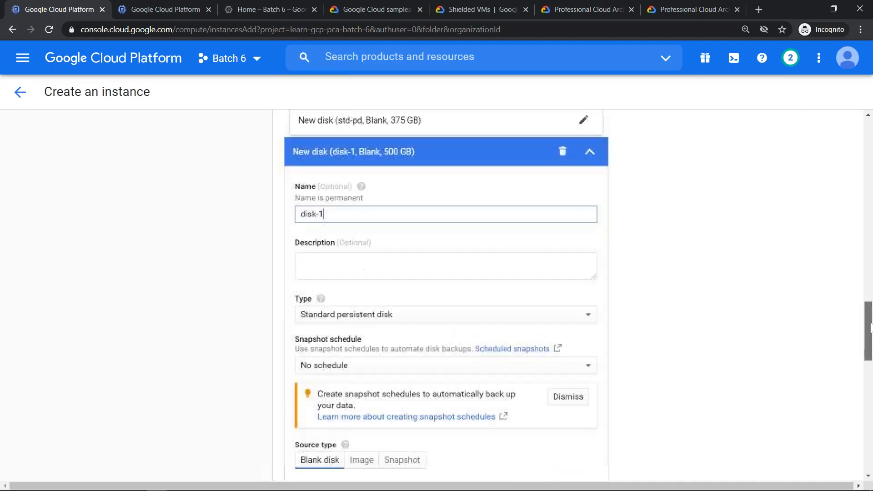
pyautogui.click(451, 316)
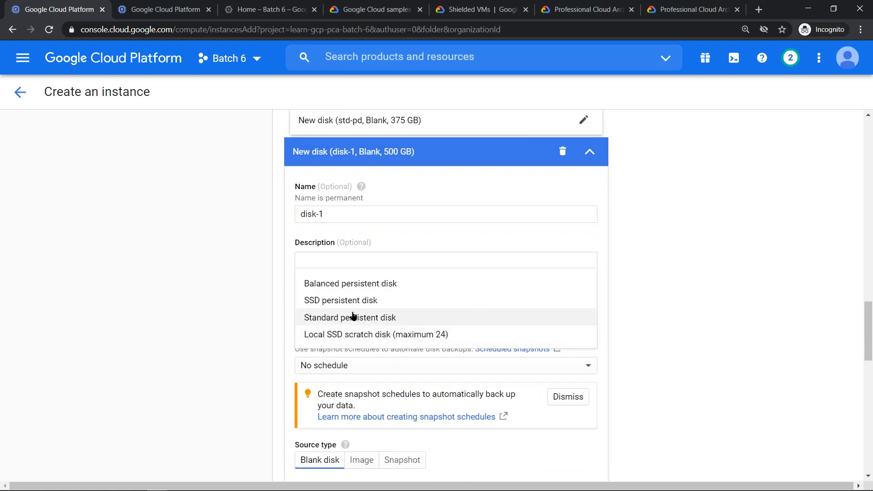
pyautogui.click(427, 348)
pyautogui.tripleClick(339, 214)
pyautogui.write('ssd')
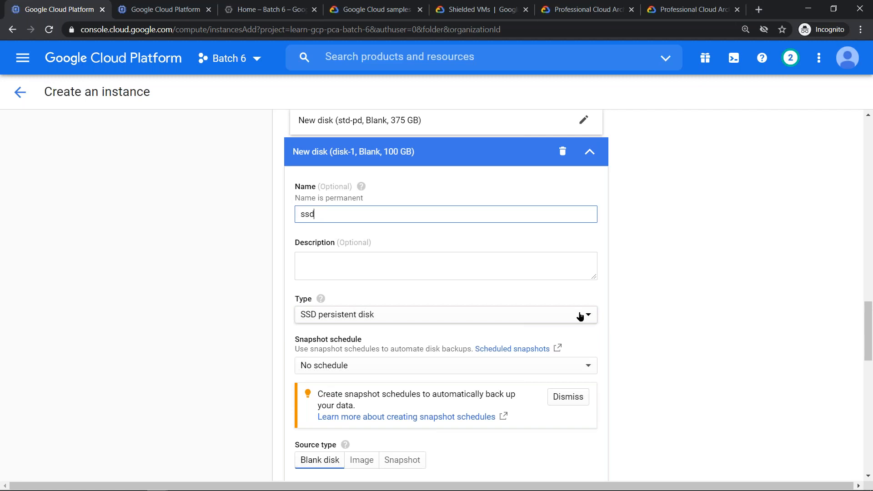
pyautogui.write('-pd')
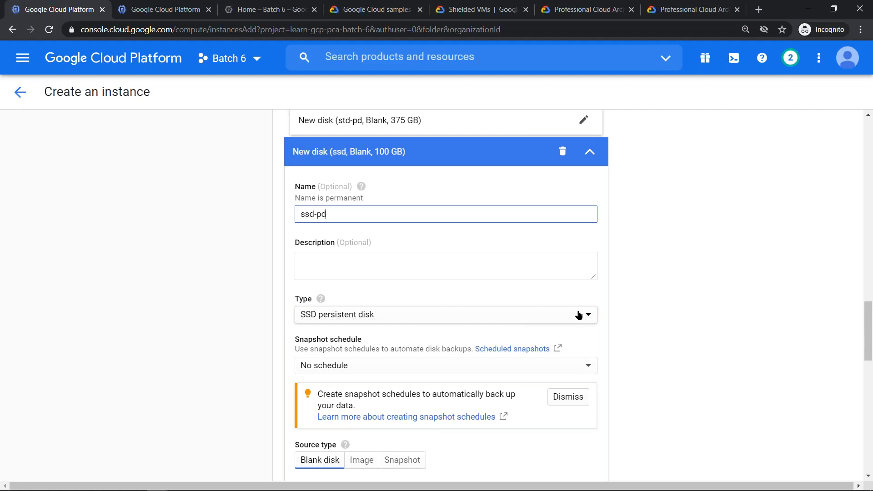
# - Set the ssd-pd disk's size to 375 GB
pyautogui.moveTo(868, 320); pyautogui.dragTo(870, 368)
pyautogui.doubleClick(322, 315)
pyautogui.write('375')
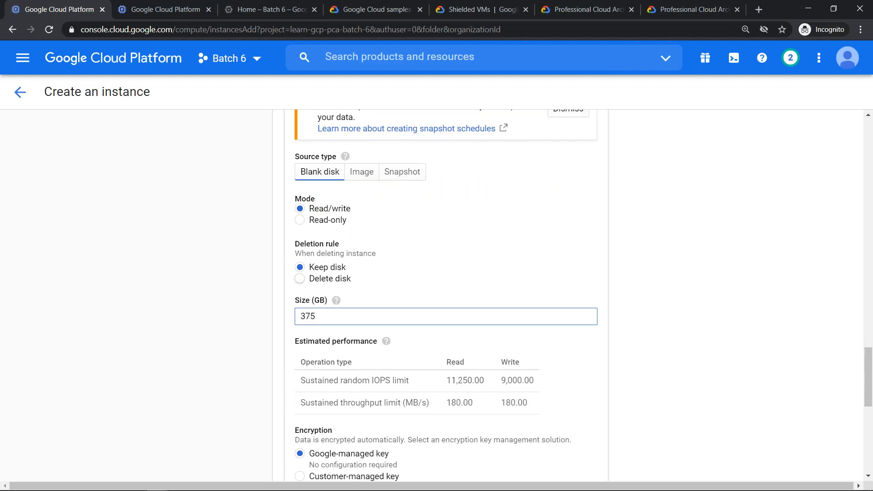
pyautogui.click(712, 241)
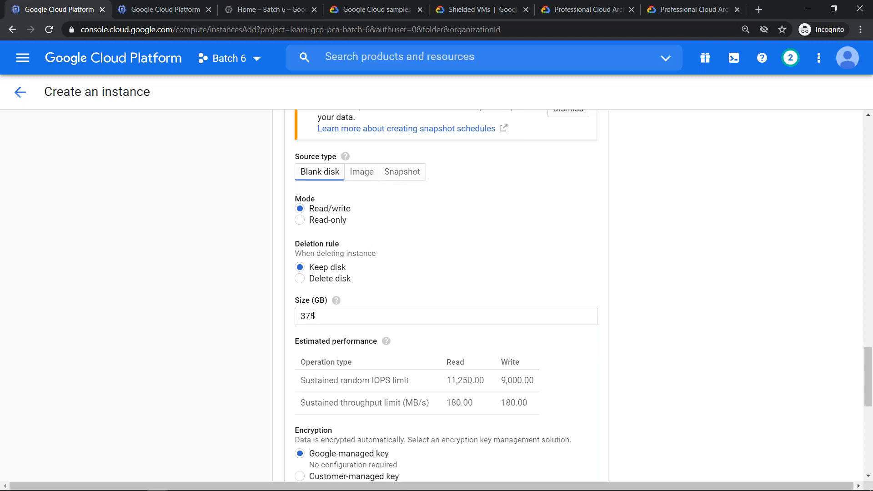
# - Highlight the ssd-pd disk's sustained random read IOPS limit, and finish the disk
pyautogui.moveTo(447, 381); pyautogui.dragTo(483, 388)
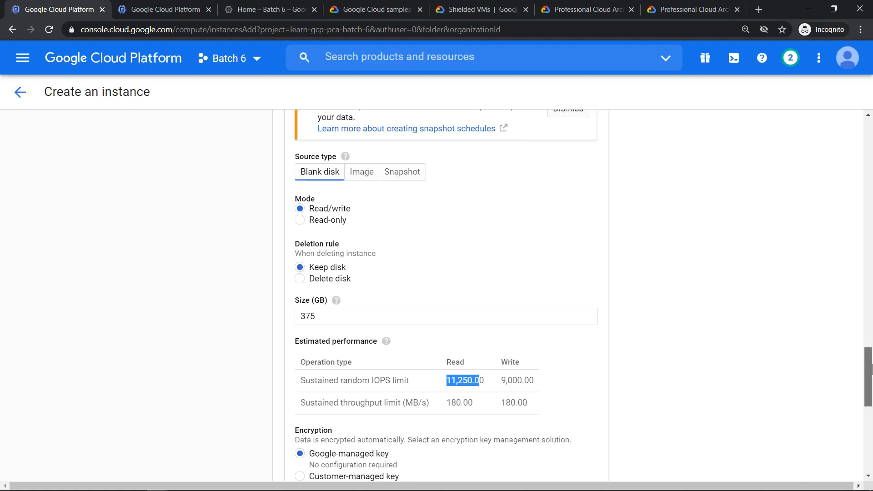
pyautogui.scroll(-4, 305, 273)
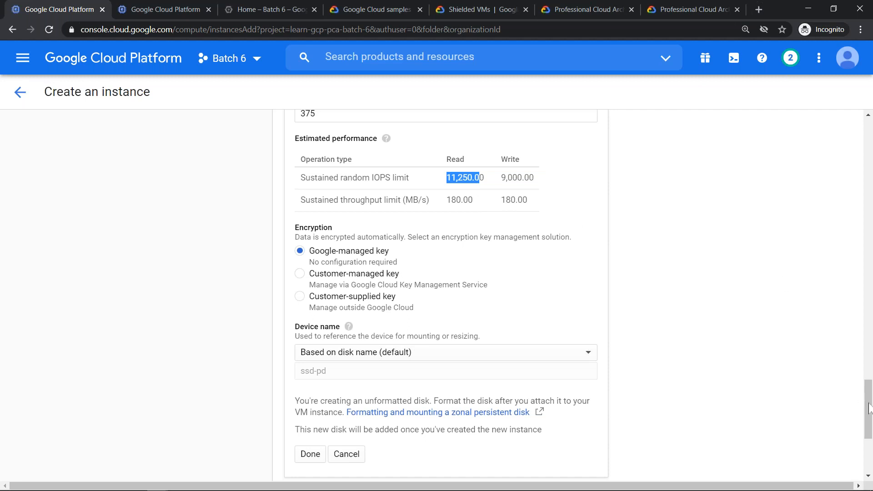
pyautogui.moveTo(869, 408); pyautogui.dragTo(870, 426)
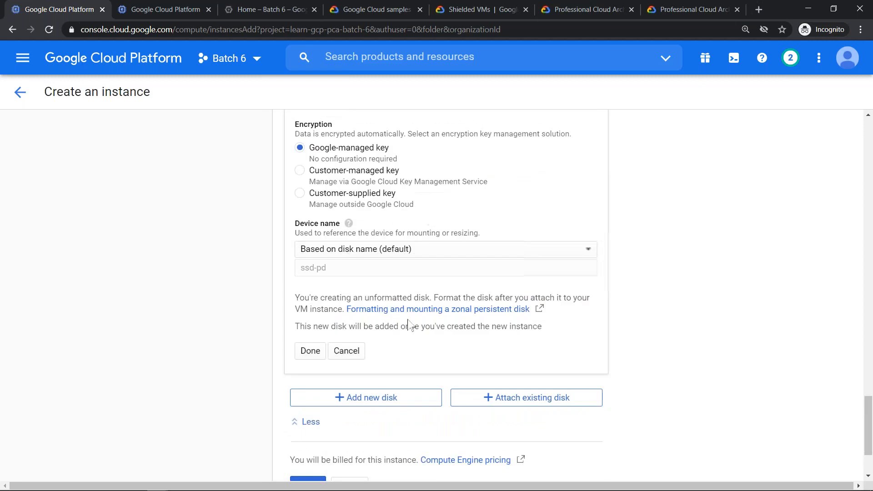
pyautogui.click(314, 355)
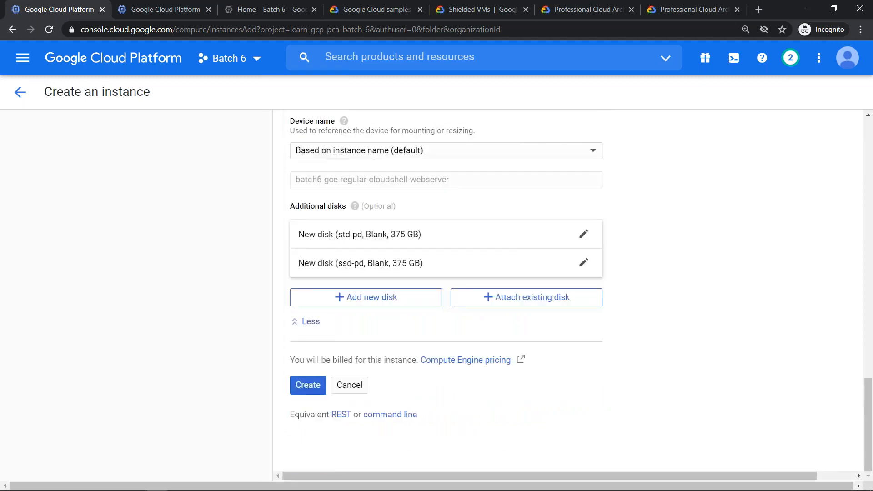
# - Add a third new disk of type Balanced persistent disk and name it balanced-pd
pyautogui.click(346, 298)
pyautogui.click(351, 358)
pyautogui.tripleClick(351, 357)
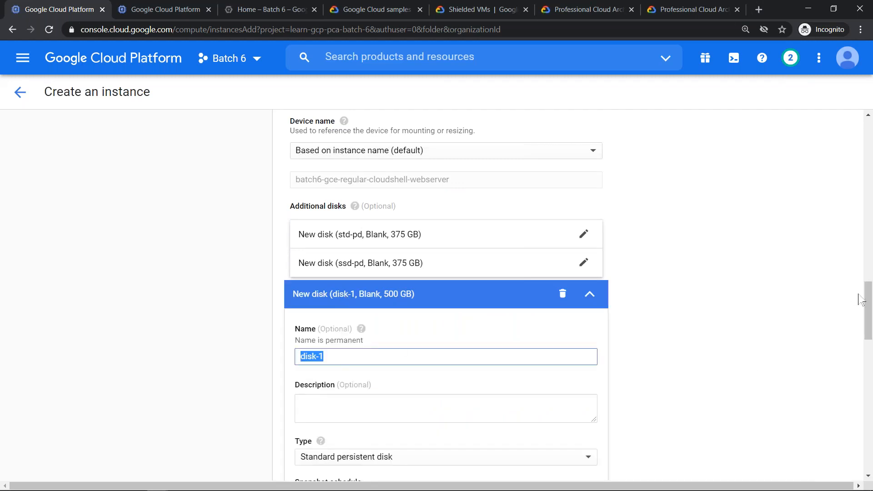
pyautogui.moveTo(869, 311); pyautogui.dragTo(869, 336)
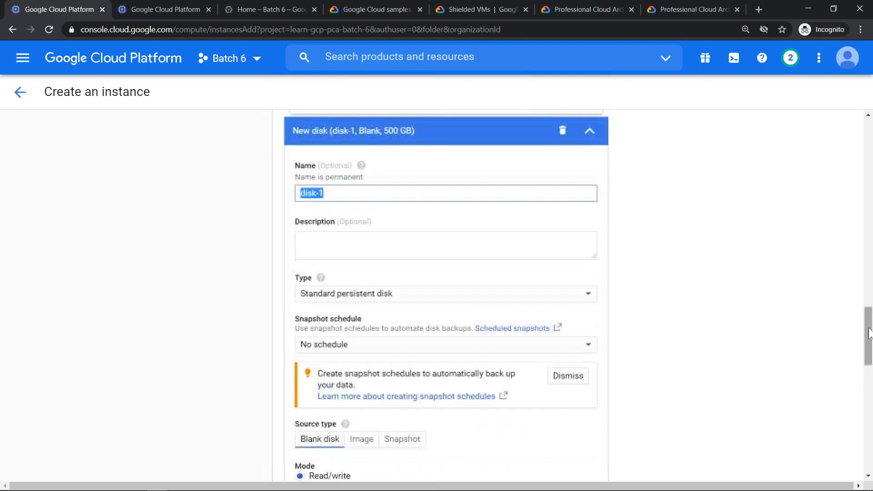
pyautogui.click(500, 297)
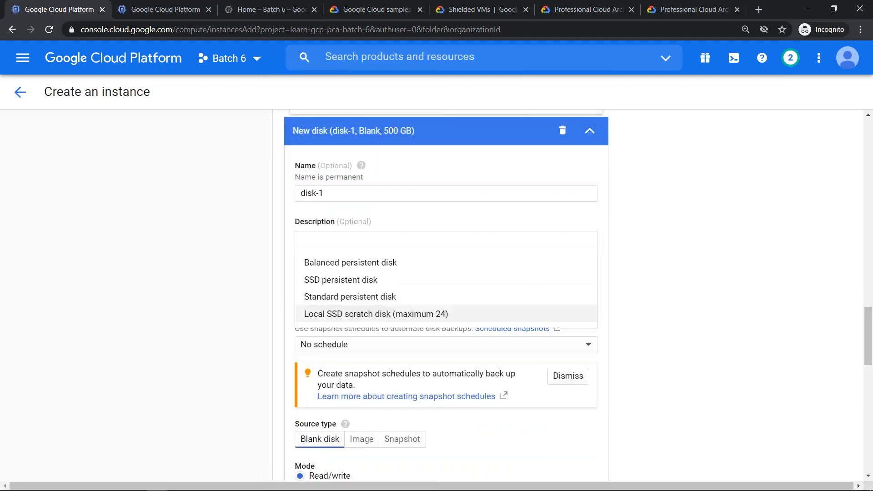
pyautogui.click(371, 268)
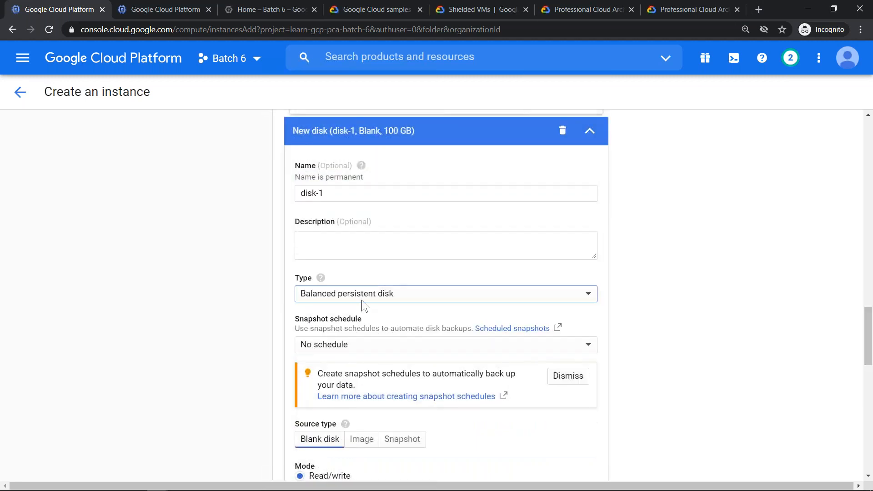
pyautogui.moveTo(342, 193); pyautogui.dragTo(288, 197)
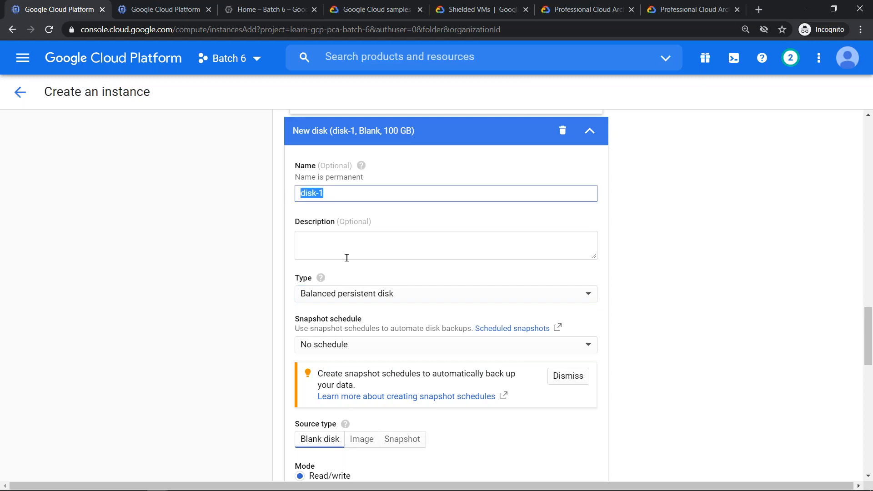
pyautogui.write('balancer')
pyautogui.press('BackSpace')
pyautogui.write('d-pd')
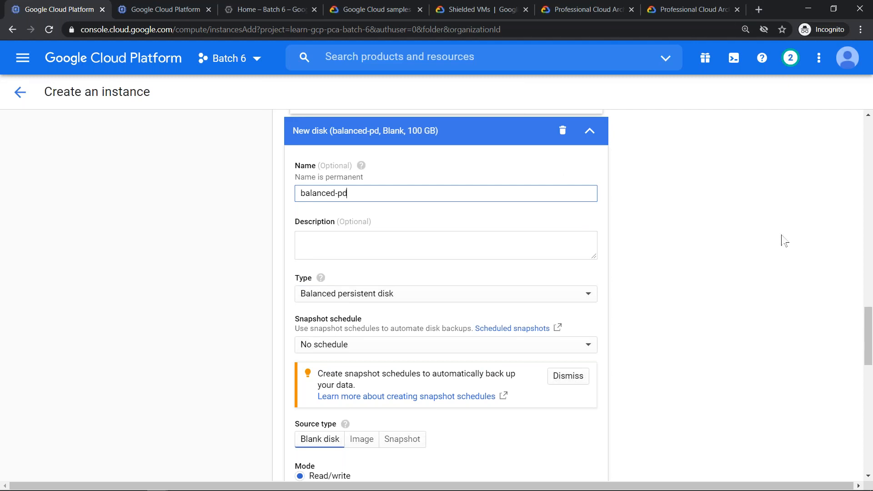
# - Set the balanced-pd disk's size to 375 GB
pyautogui.moveTo(869, 355); pyautogui.dragTo(869, 402)
pyautogui.click(314, 280)
pyautogui.doubleClick(317, 280)
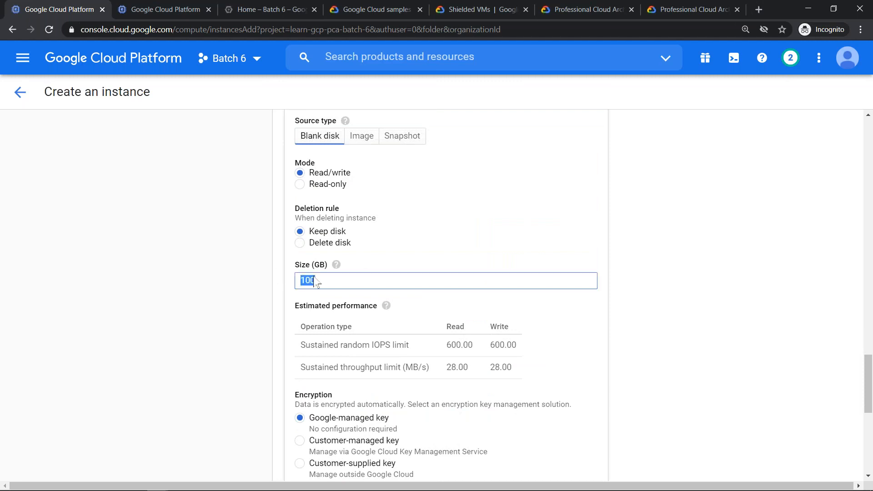
pyautogui.write('375')
# - Highlight the balanced-pd disk's sustained random read IOPS limit, and finish the disk
pyautogui.click(444, 346)
pyautogui.moveTo(454, 347); pyautogui.dragTo(478, 352)
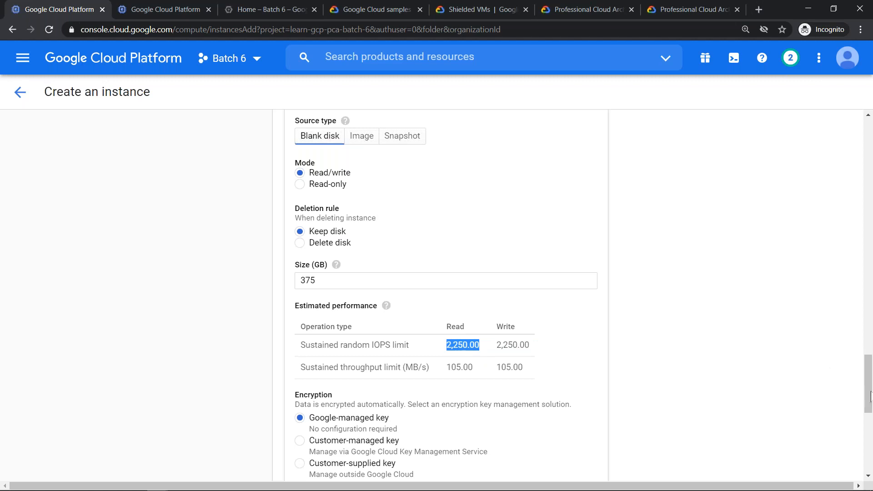
pyautogui.scroll(-3, 868, 397)
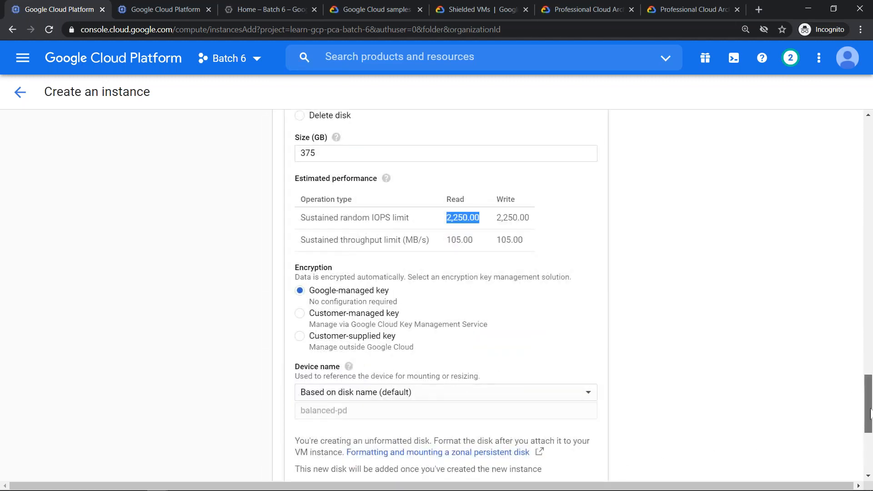
pyautogui.scroll(-3, 868, 405)
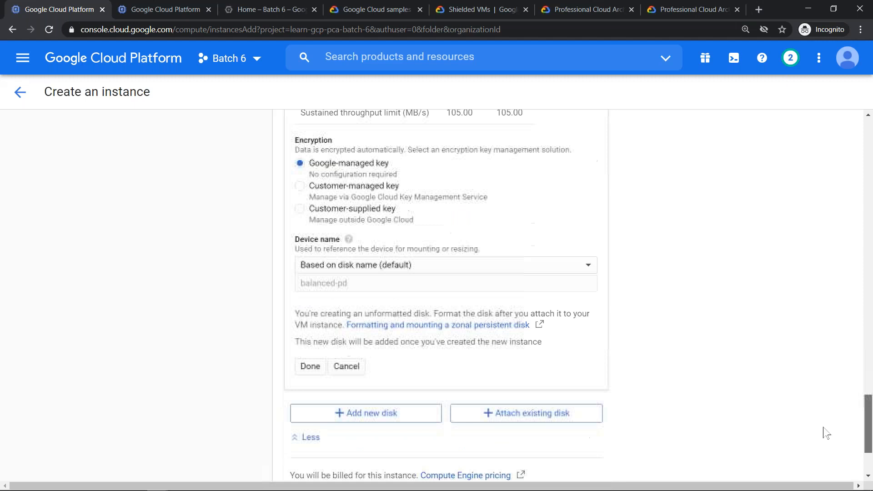
pyautogui.click(318, 368)
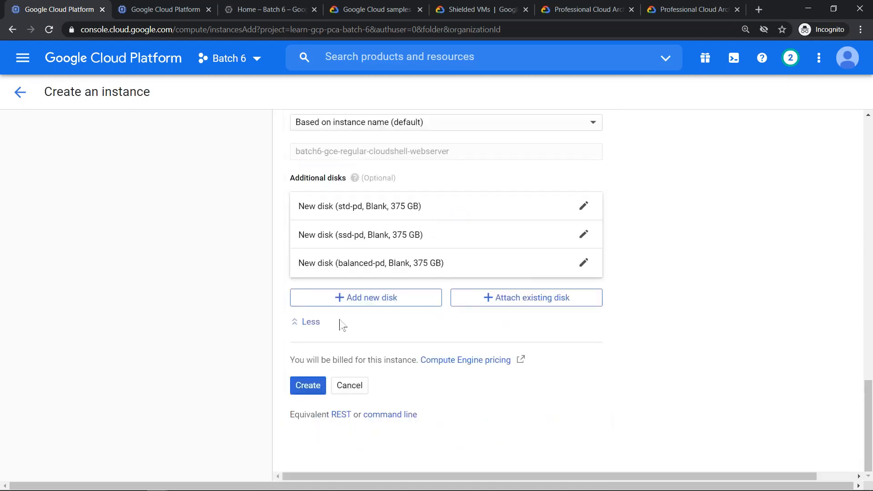
# - Add a fourth new disk and name it local-ssd-scratch-disk
pyautogui.click(366, 301)
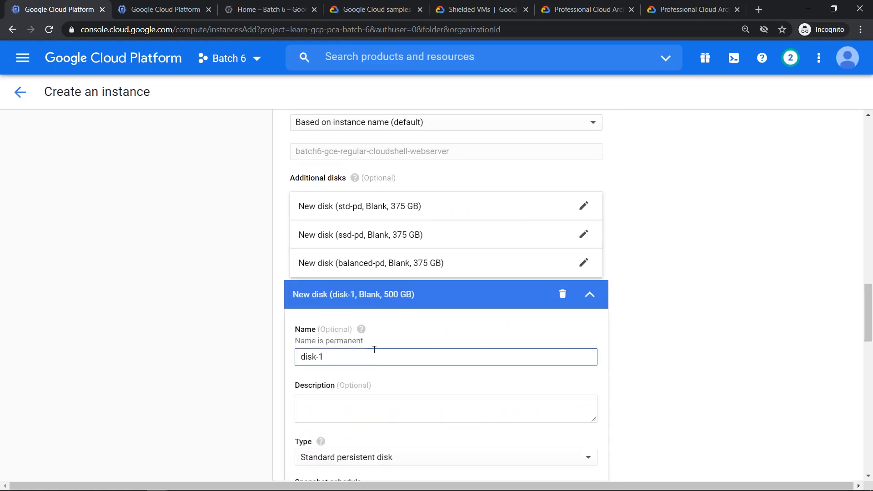
pyautogui.press('BackSpace')
pyautogui.press('BackSpace')
pyautogui.press('Home')
pyautogui.write('localg')
pyautogui.press('BackSpace')
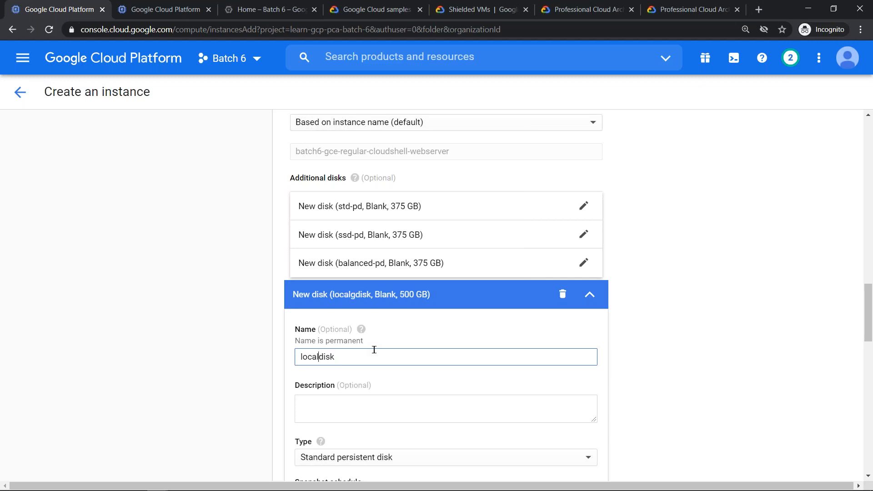
pyautogui.write('-s')
pyautogui.write('sd-')
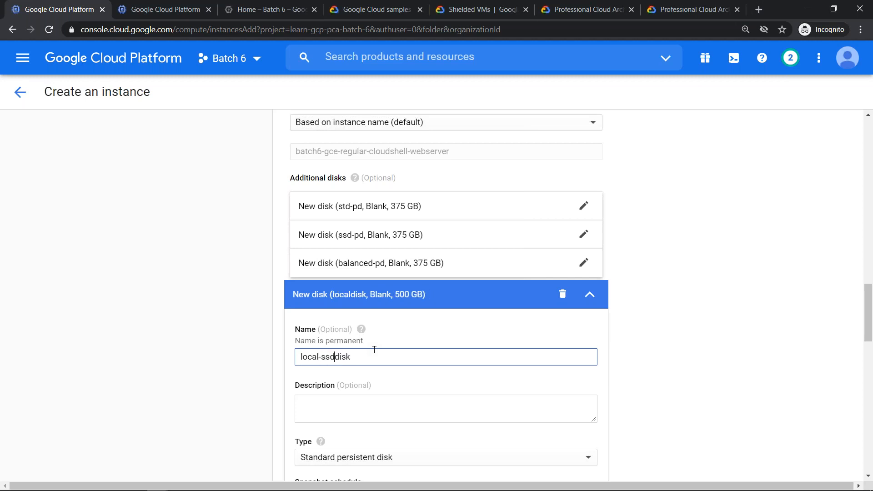
pyautogui.hotkey('shift', 'End')
pyautogui.write('scratch-disk')
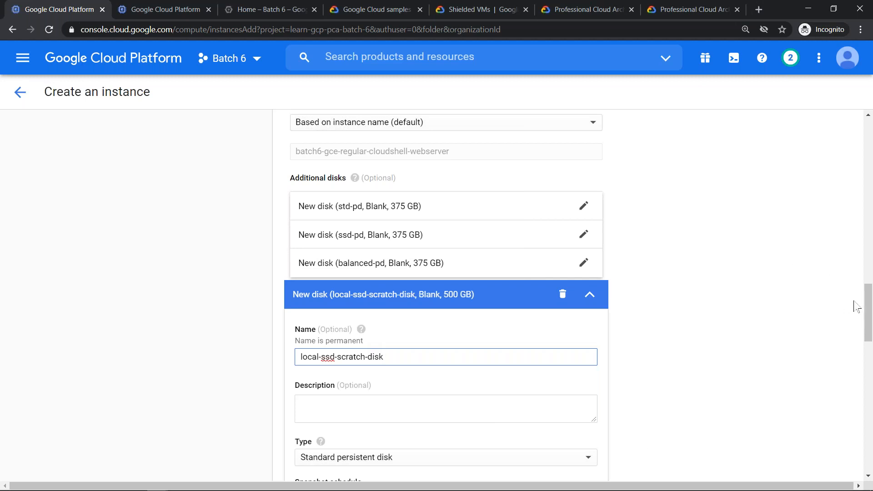
# - Change the fourth disk's type to Local SSD scratch disk
pyautogui.moveTo(868, 302); pyautogui.dragTo(869, 332)
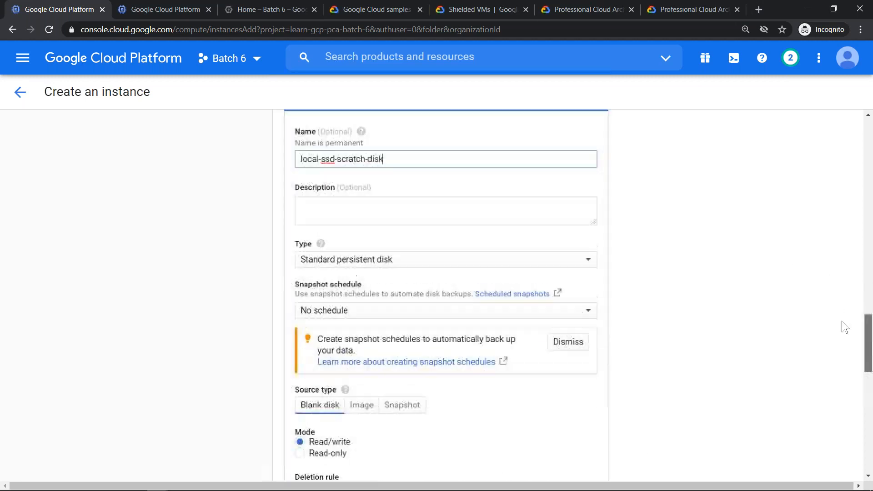
pyautogui.click(421, 271)
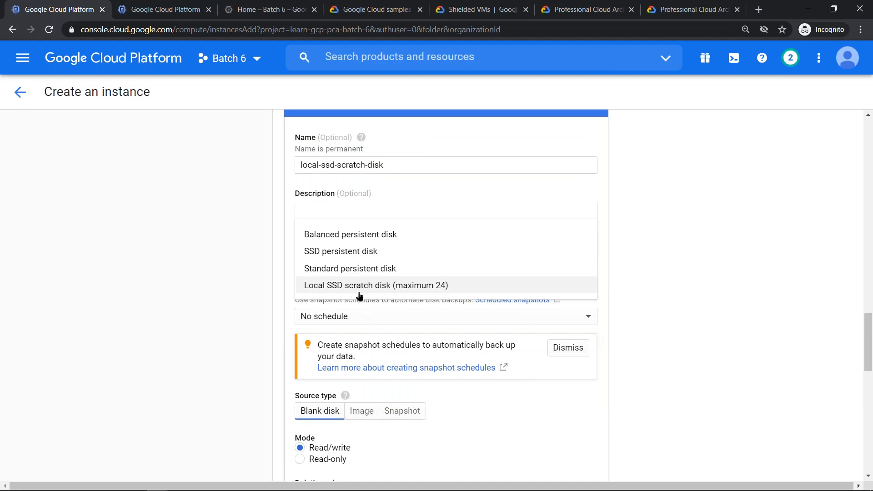
pyautogui.click(409, 285)
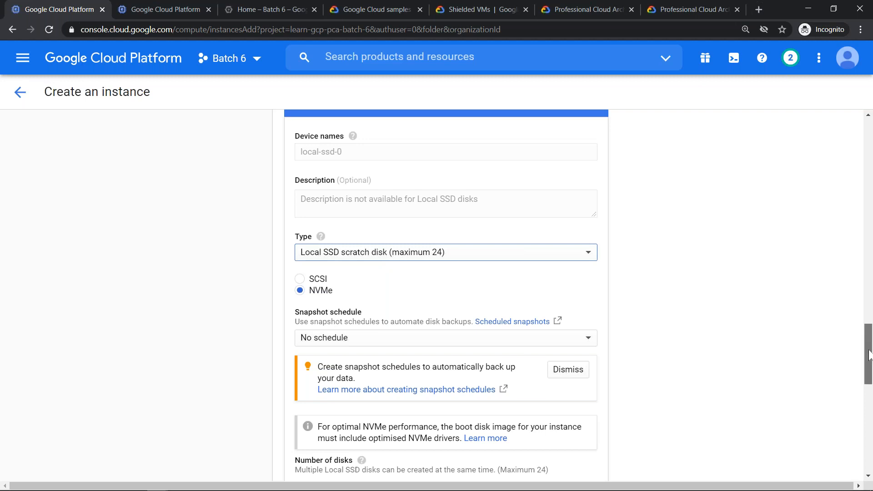
# - Highlight the local SSD's fixed size and its sustained random read and write IOPS limits, and finish the disk
pyautogui.scroll(-3, 869, 350)
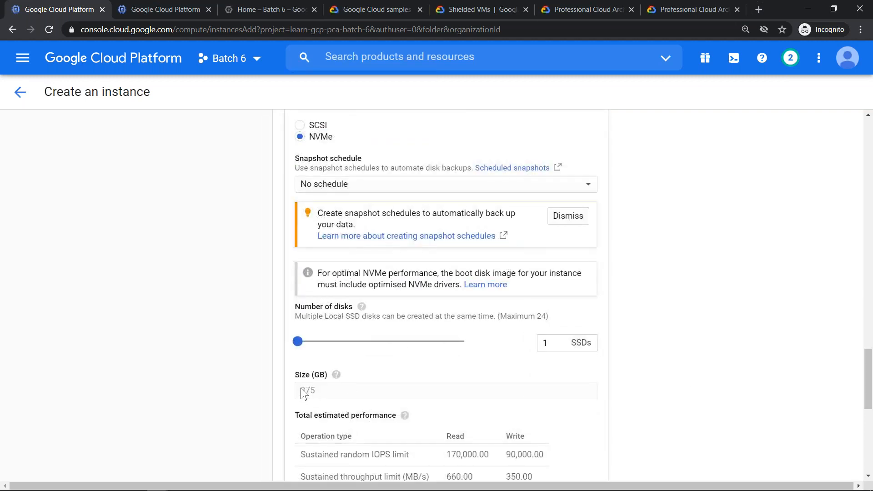
pyautogui.moveTo(301, 391); pyautogui.dragTo(318, 394)
pyautogui.moveTo(868, 366); pyautogui.dragTo(867, 385)
pyautogui.moveTo(449, 335); pyautogui.dragTo(548, 339)
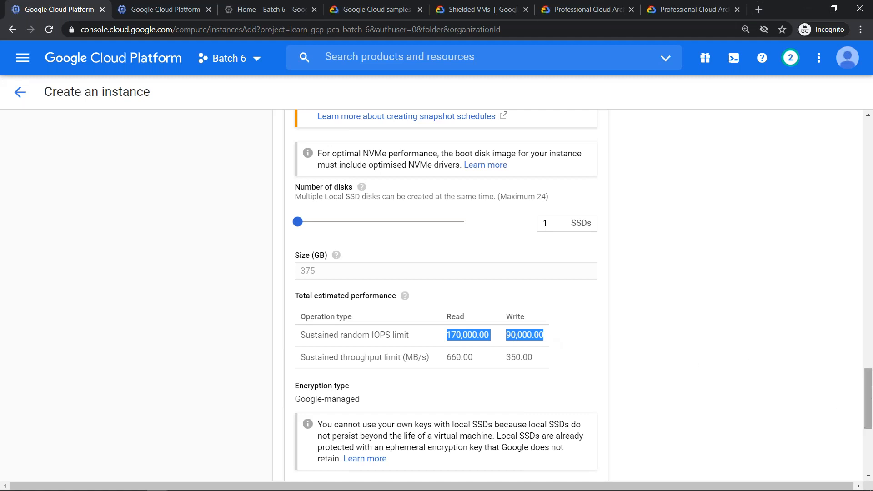
pyautogui.moveTo(870, 409); pyautogui.dragTo(871, 432)
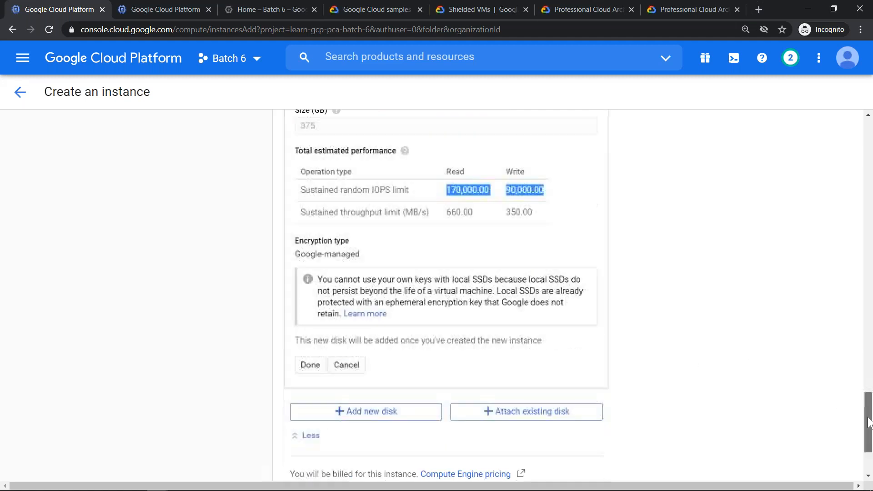
pyautogui.click(305, 366)
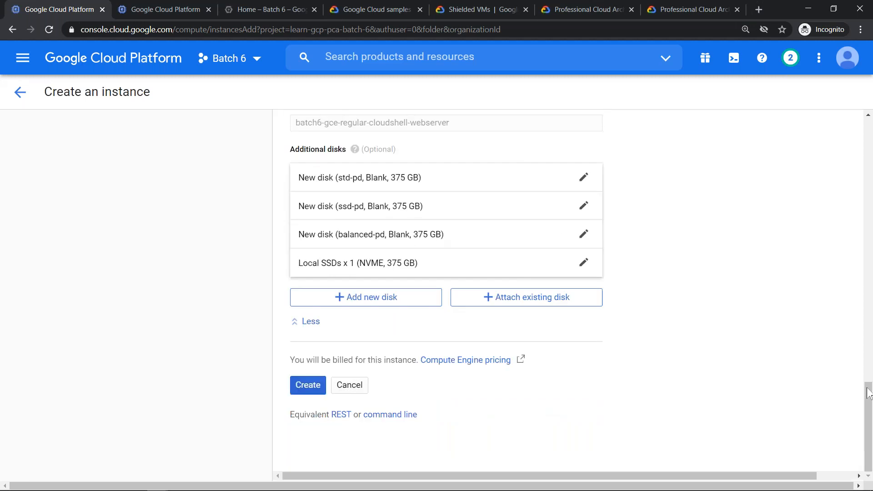
# - Compare the disks' costs in the monthly estimate, highlighting the boot disk and the standard, SSD, balanced and local SSD 375 GB lines
pyautogui.moveTo(869, 419); pyautogui.dragTo(863, 154)
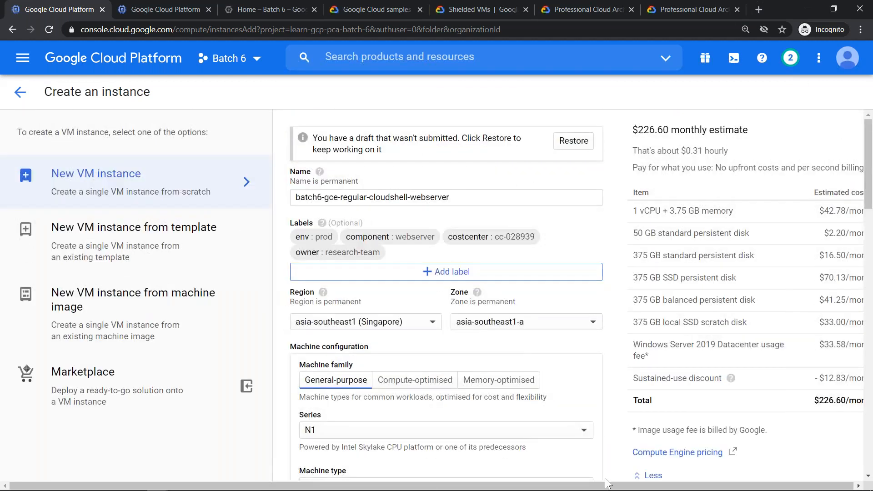
pyautogui.hscroll(2, 606, 483)
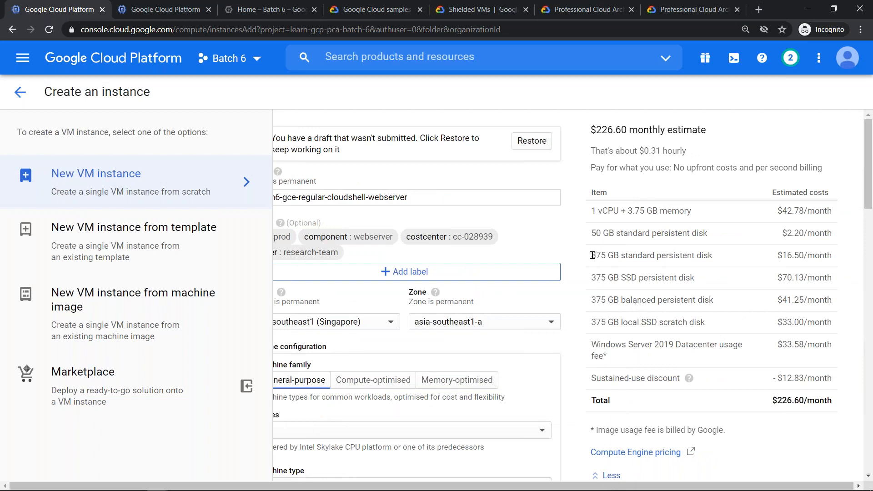
pyautogui.moveTo(591, 231); pyautogui.dragTo(597, 230)
pyautogui.tripleClick(595, 233)
pyautogui.moveTo(707, 233); pyautogui.dragTo(844, 238)
pyautogui.click(842, 238)
pyautogui.moveTo(591, 255); pyautogui.dragTo(731, 259)
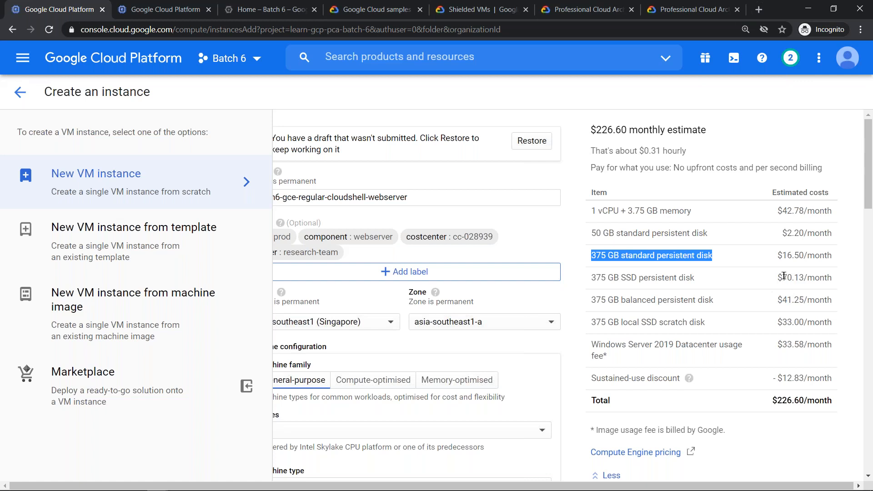
pyautogui.moveTo(781, 299); pyautogui.dragTo(807, 296)
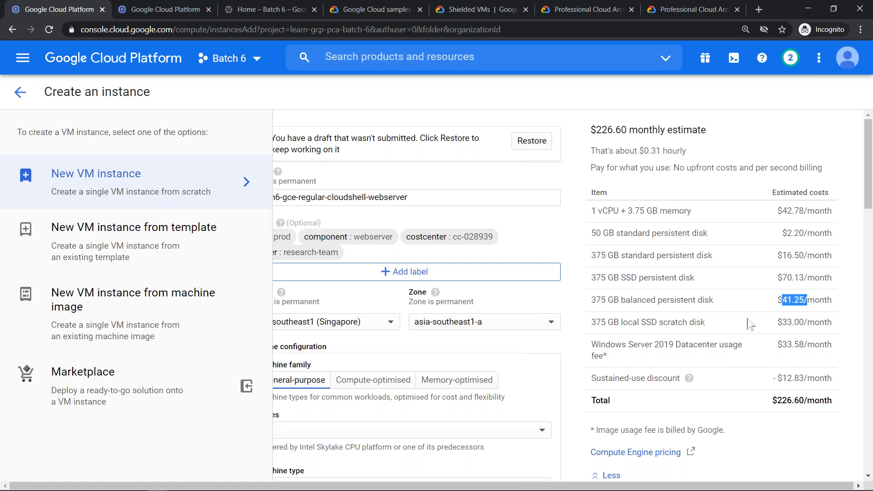
pyautogui.moveTo(781, 321); pyautogui.dragTo(794, 322)
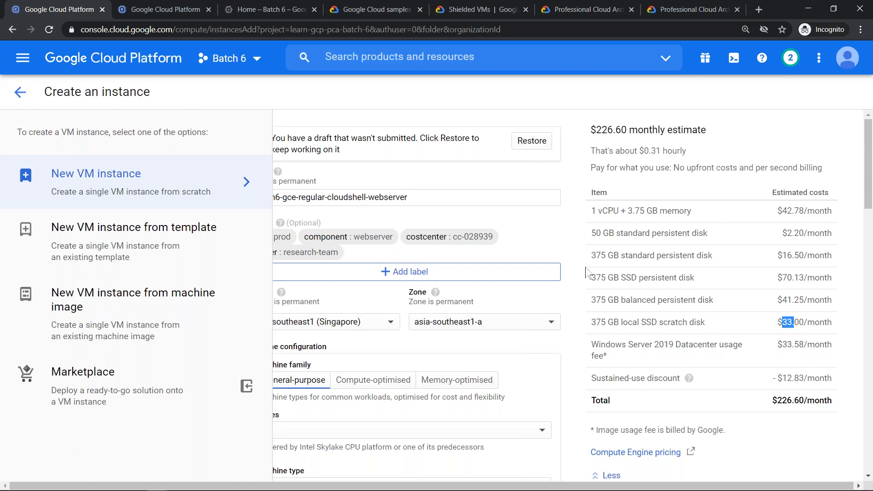
pyautogui.moveTo(590, 255); pyautogui.dragTo(834, 322)
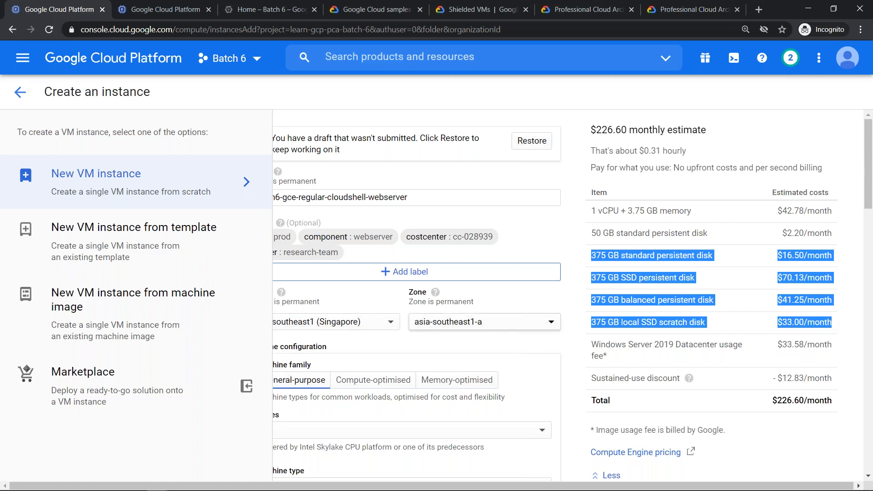
# - Reopen the local SSD disk's settings and highlight its encryption type
pyautogui.scroll(-15, 535, 334)
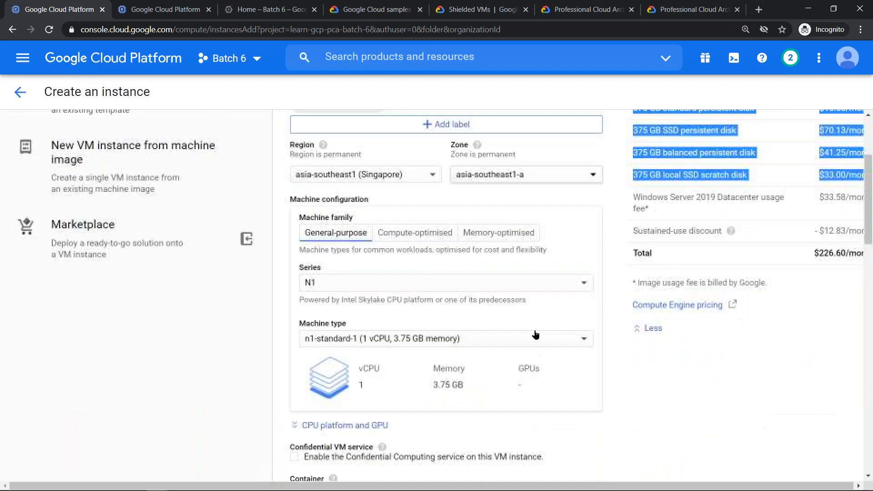
pyautogui.scroll(-8, 535, 334)
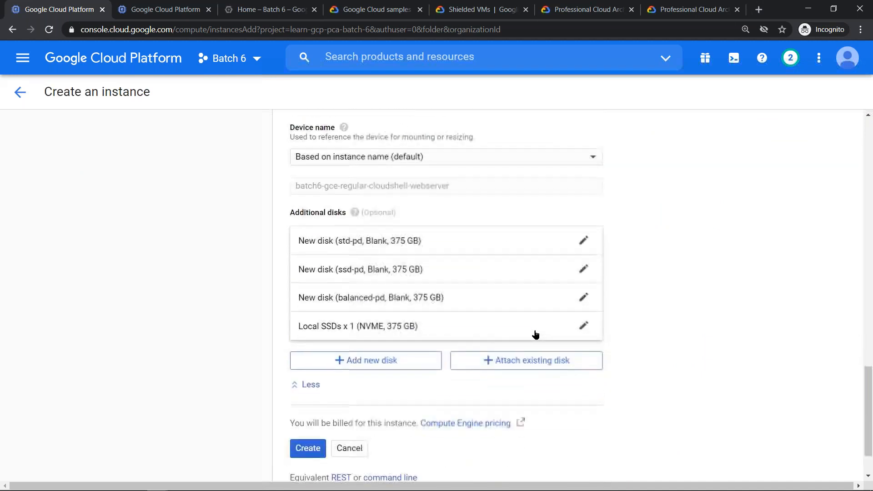
pyautogui.click(535, 334)
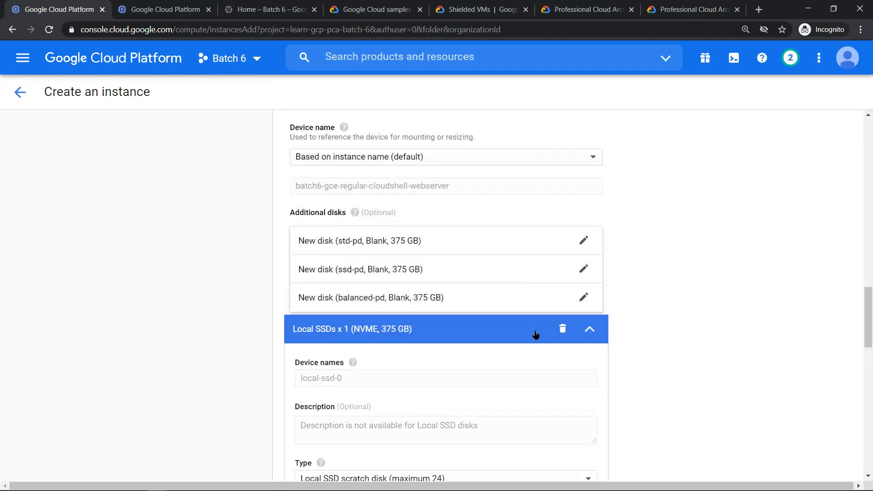
pyautogui.scroll(-10, 536, 335)
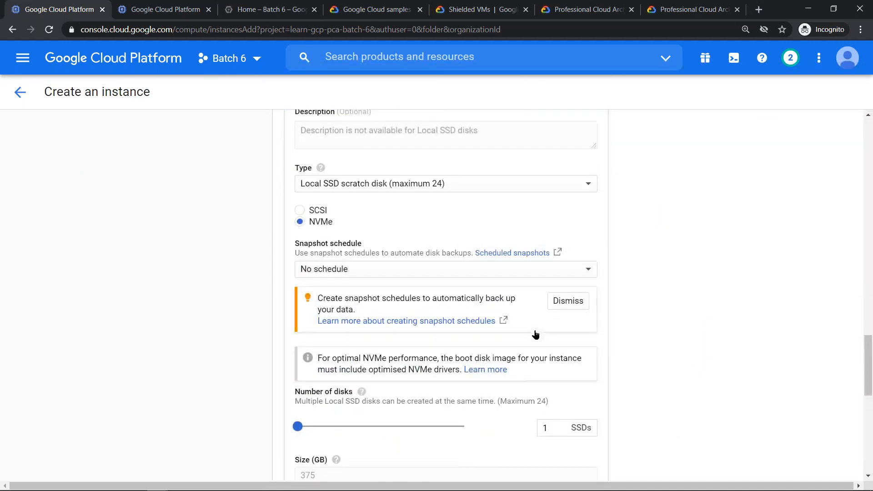
pyautogui.scroll(-5, 536, 334)
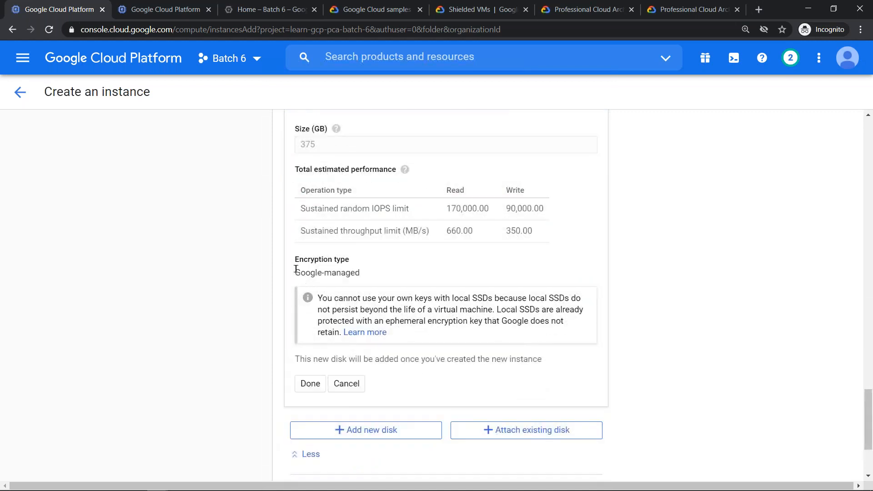
pyautogui.tripleClick(379, 264)
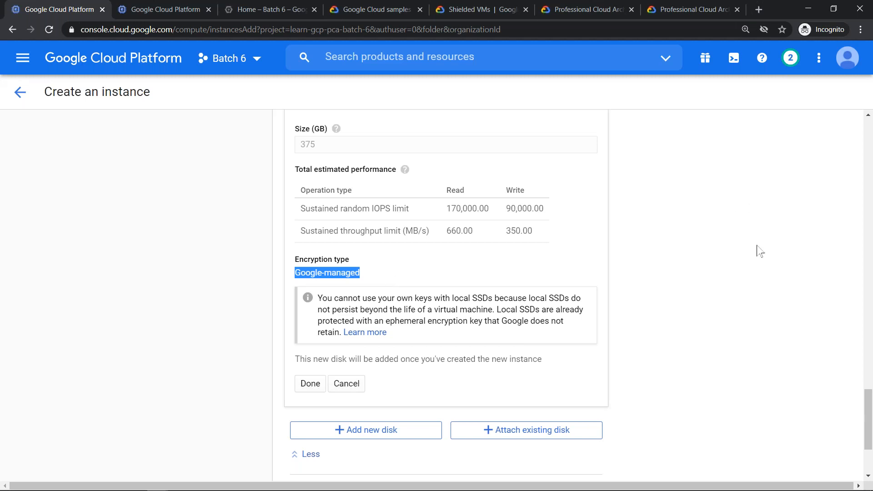
# - Open a blank Notepad document and enter "Local SSD" and "PD" on separate lines with an empty line between them
pyautogui.scroll(15, 758, 251)
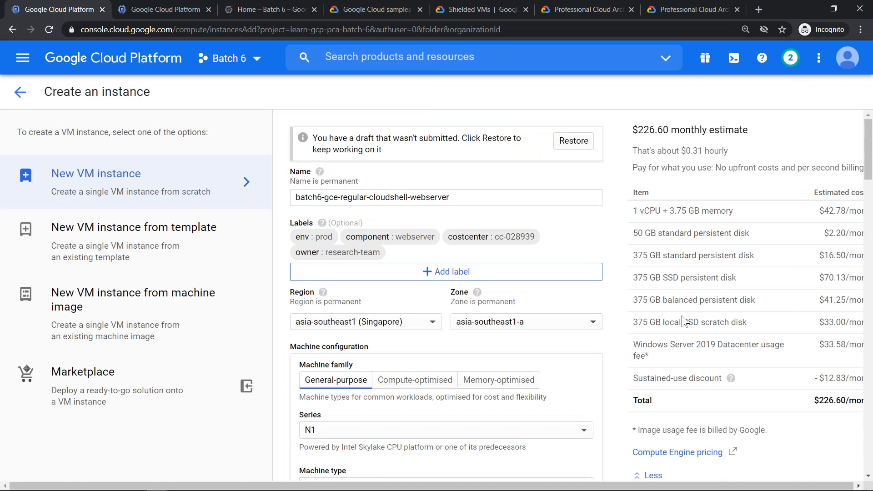
pyautogui.hscroll(2, 685, 321)
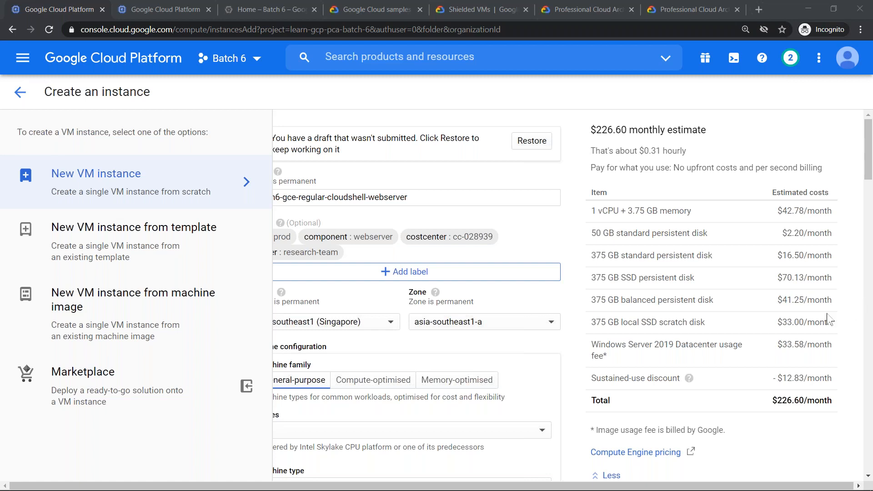
pyautogui.press('super+r')
pyautogui.press('Escape')
pyautogui.write('Lo')
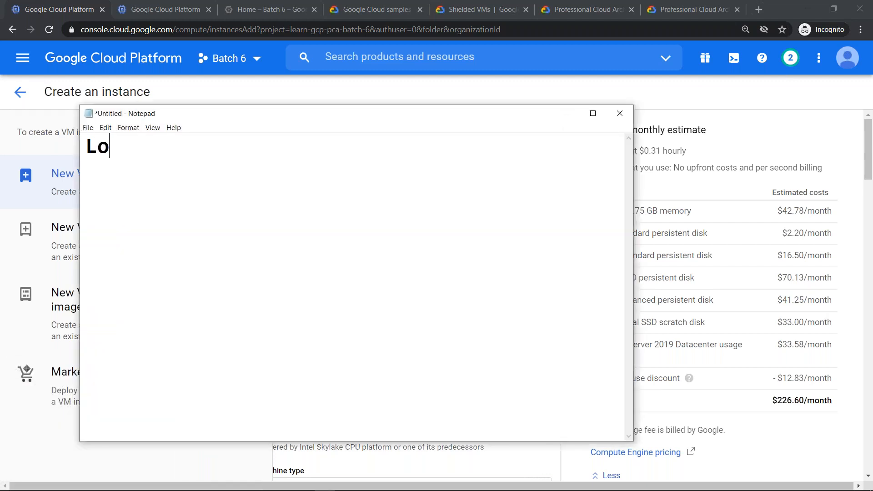
pyautogui.write('cal SSD')
pyautogui.press('Return')
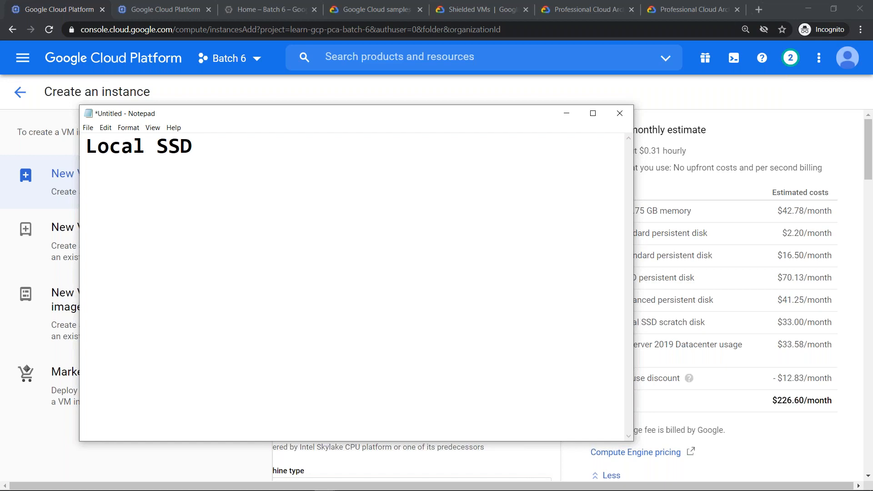
pyautogui.press('Return')
pyautogui.write('PD')
# - Append "(IOPS)" to the Local SSD line of the note
pyautogui.press('Up')
pyautogui.press('Up')
pyautogui.press('End')
pyautogui.write('(IOPS)')
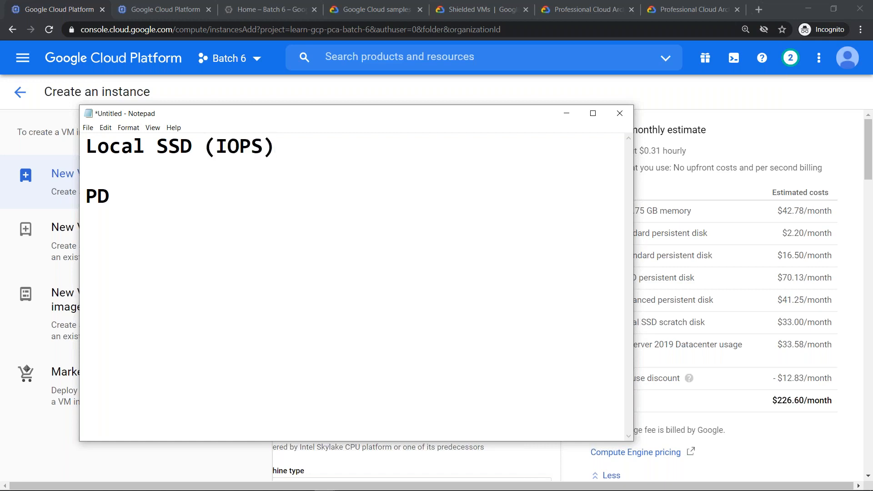
pyautogui.click(856, 309)
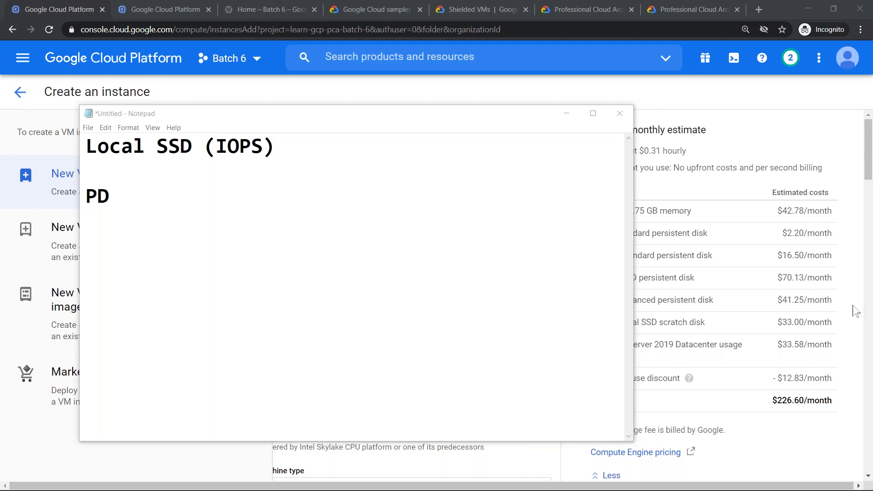
# - Minimize the note and change the boot disk image to Debian GNU/Linux 10 (buster) on a 10 GB standard persistent disk
pyautogui.click(566, 114)
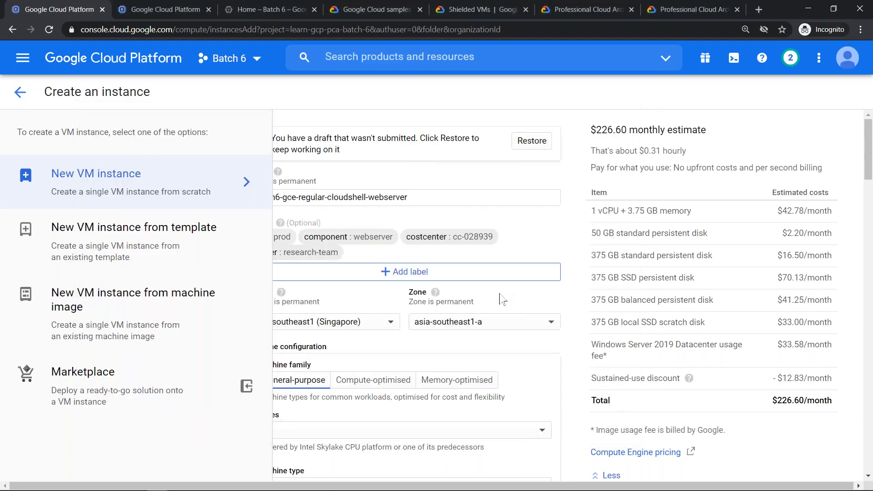
pyautogui.scroll(-7, 493, 320)
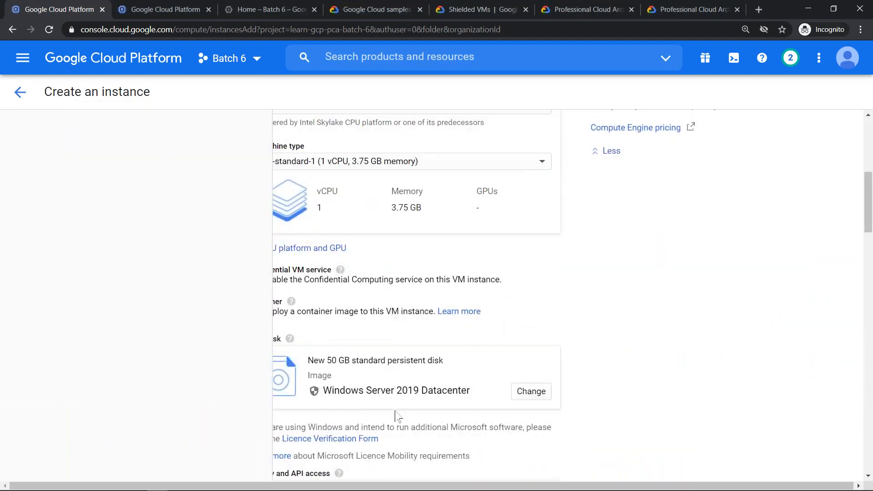
pyautogui.click(529, 395)
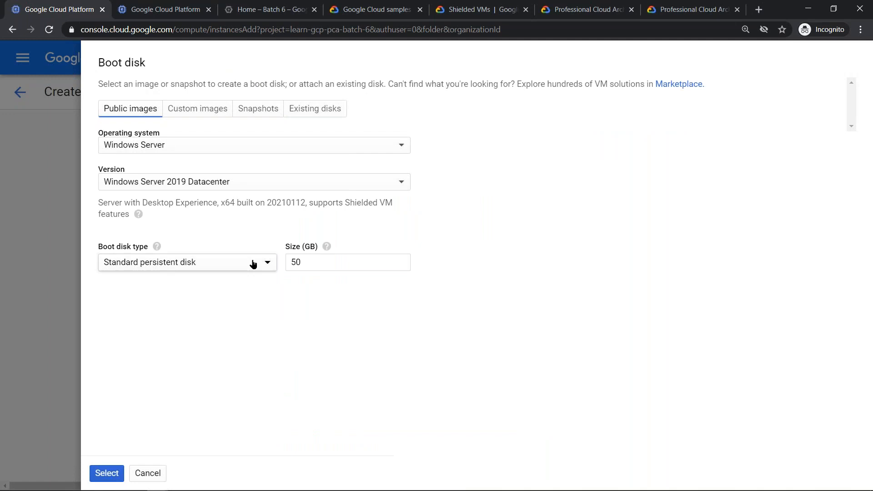
pyautogui.click(254, 264)
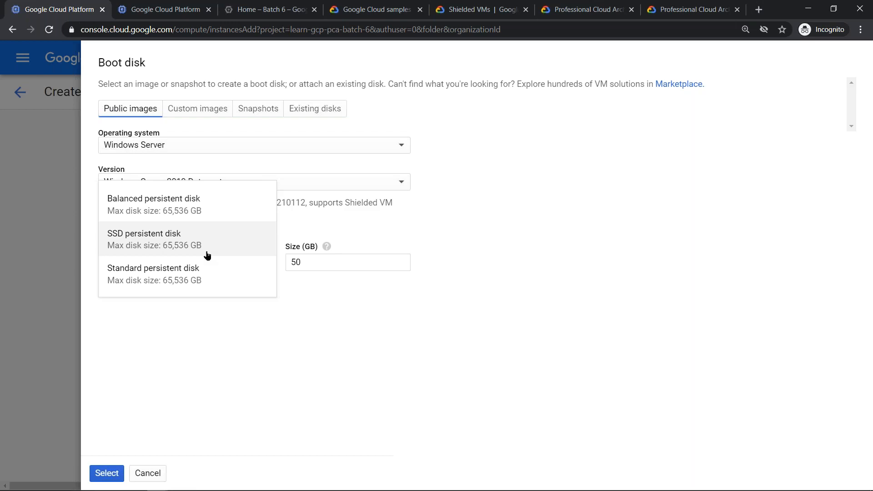
pyautogui.click(202, 280)
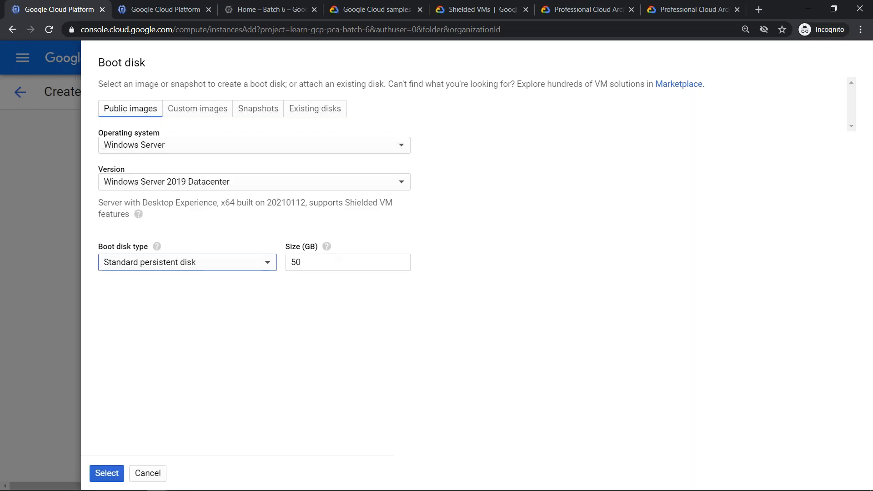
pyautogui.click(207, 146)
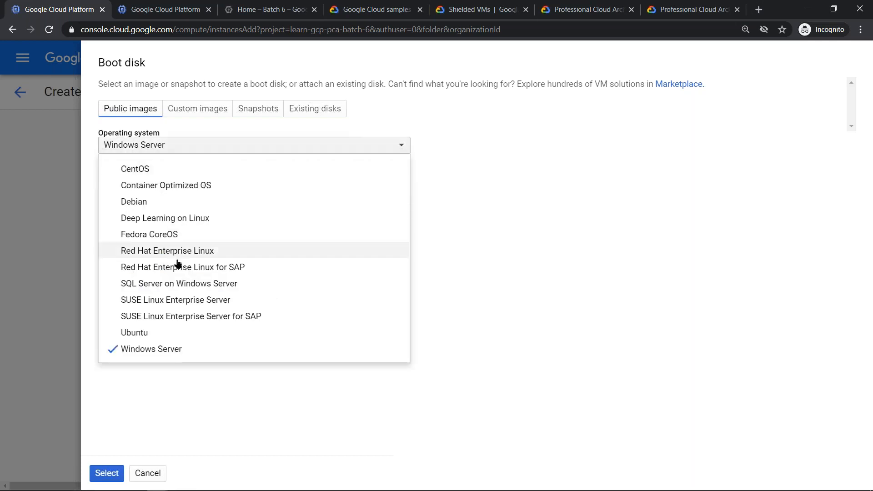
pyautogui.click(232, 206)
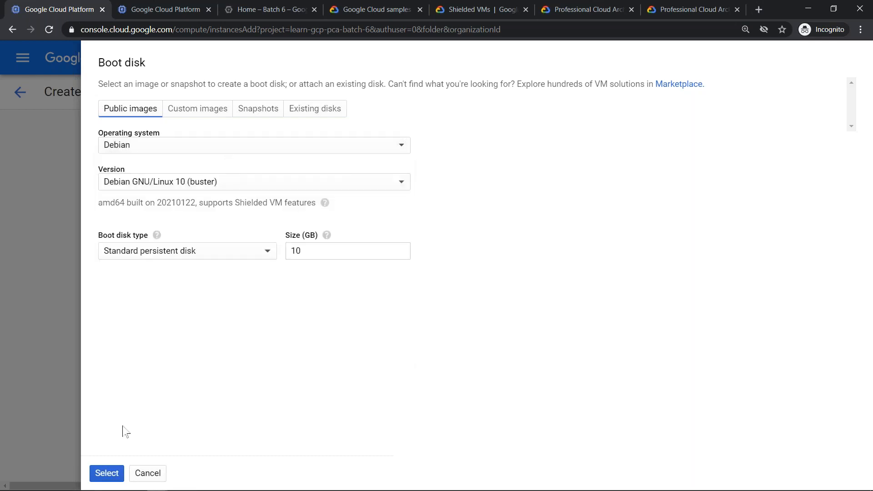
pyautogui.click(104, 469)
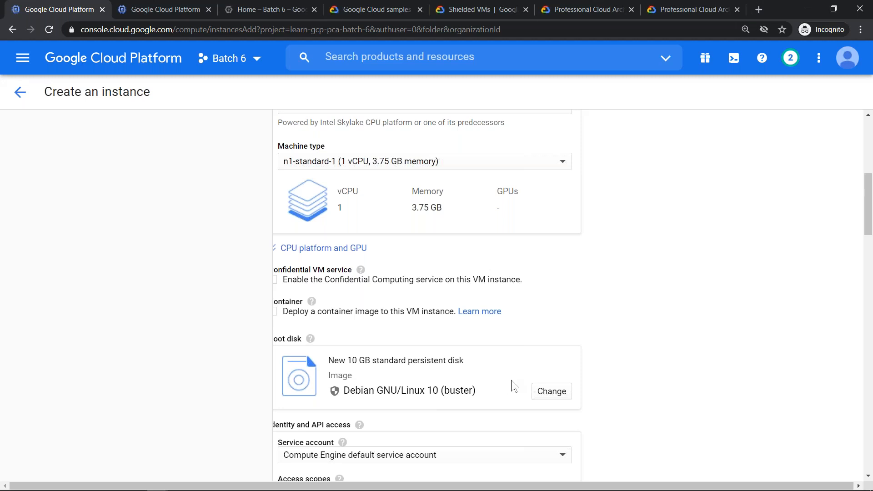
# - Review the additional disks and highlight the total and the four 375 GB disk lines in the monthly estimate
pyautogui.scroll(-8, 514, 387)
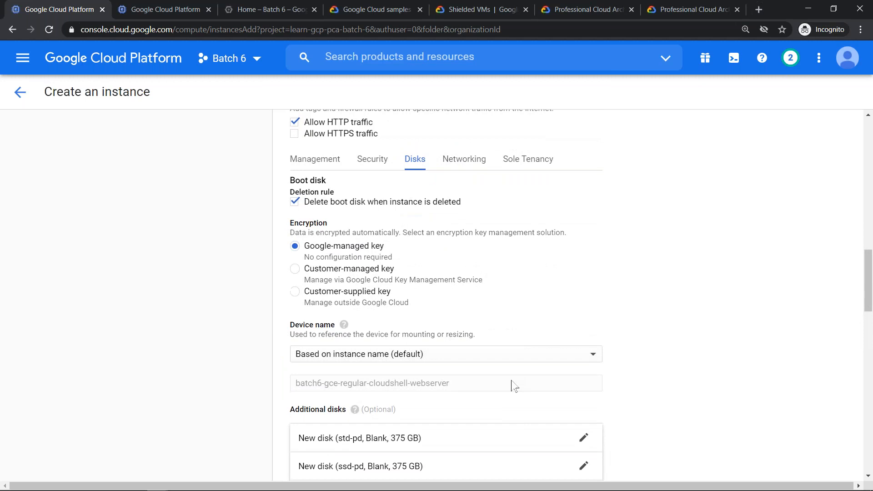
pyautogui.scroll(-3, 513, 386)
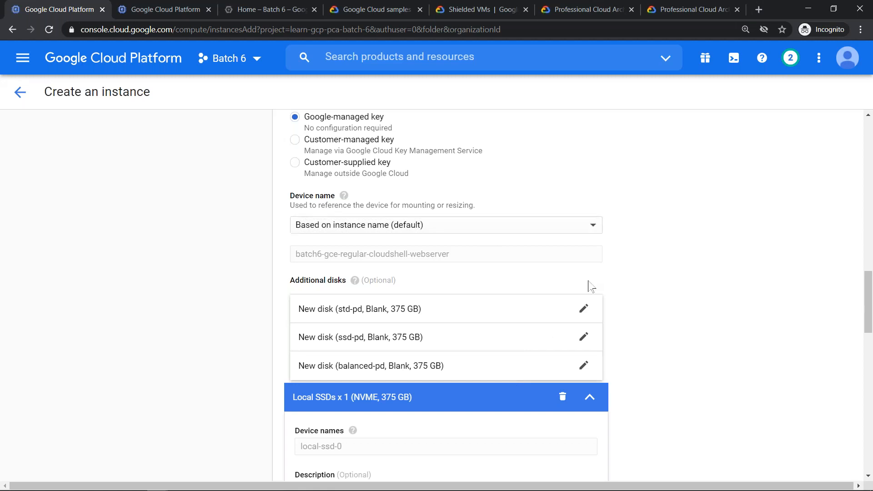
pyautogui.scroll(-7, 588, 286)
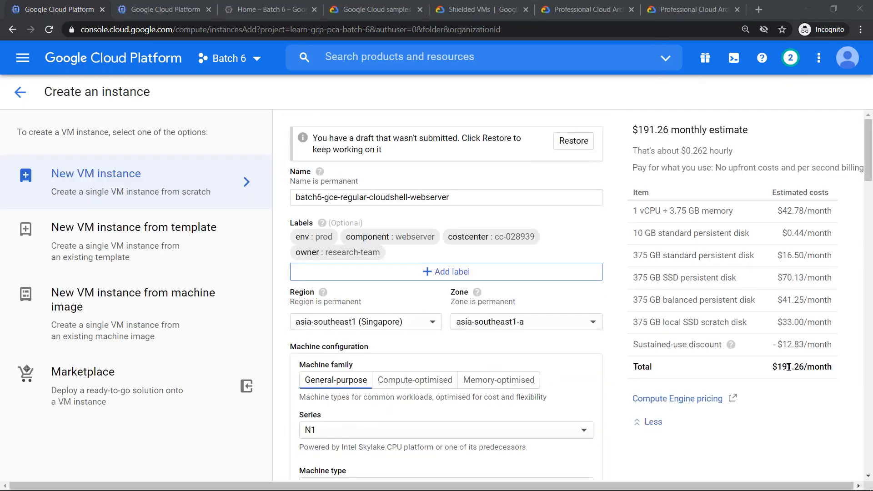
pyautogui.doubleClick(788, 366)
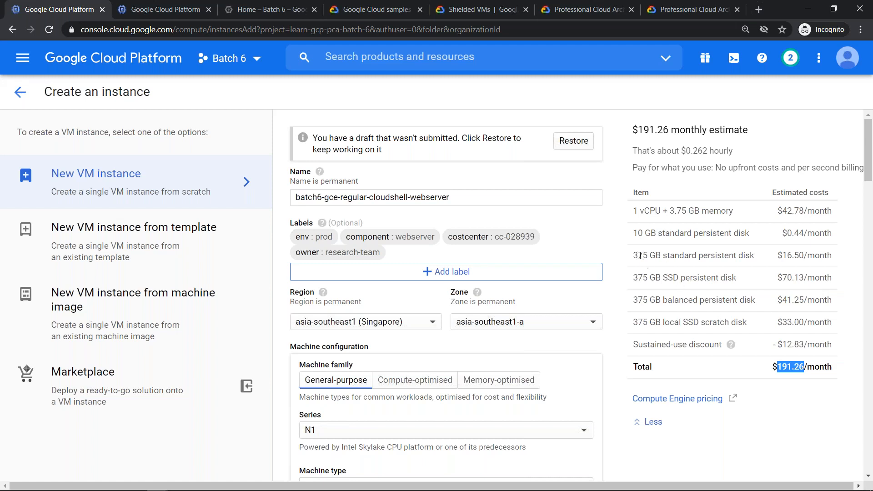
pyautogui.moveTo(633, 255); pyautogui.dragTo(732, 321)
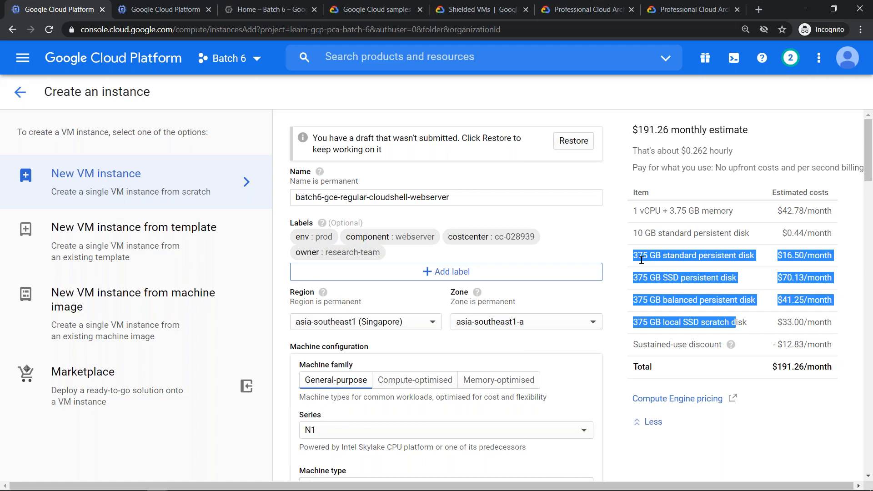
pyautogui.click(632, 21)
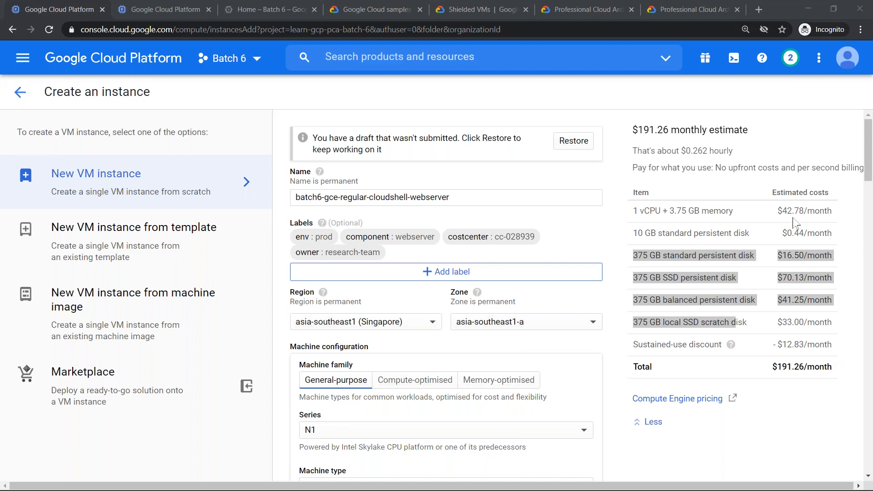
pyautogui.click(585, 114)
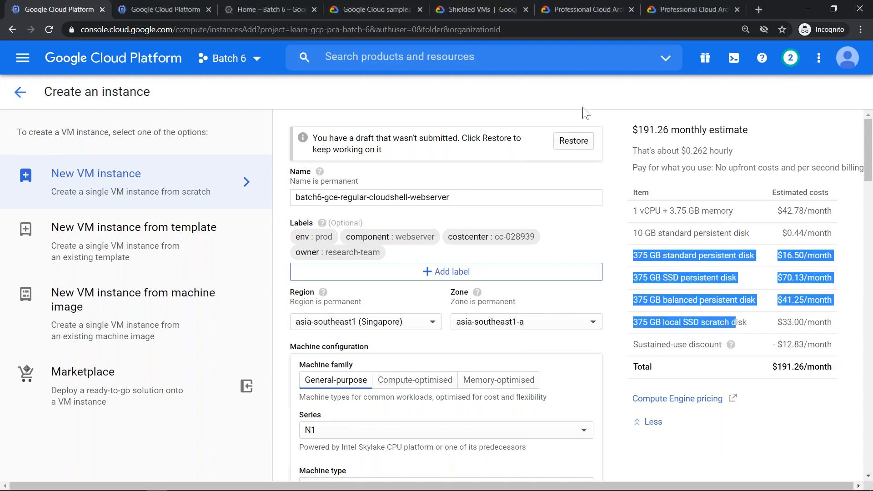
# - Remove the standard, SSD, balanced and local SSD 375 GB disks from the instance's additional disks
pyautogui.scroll(-15, 599, 175)
pyautogui.scroll(-5, 603, 262)
pyautogui.moveTo(557, 246)
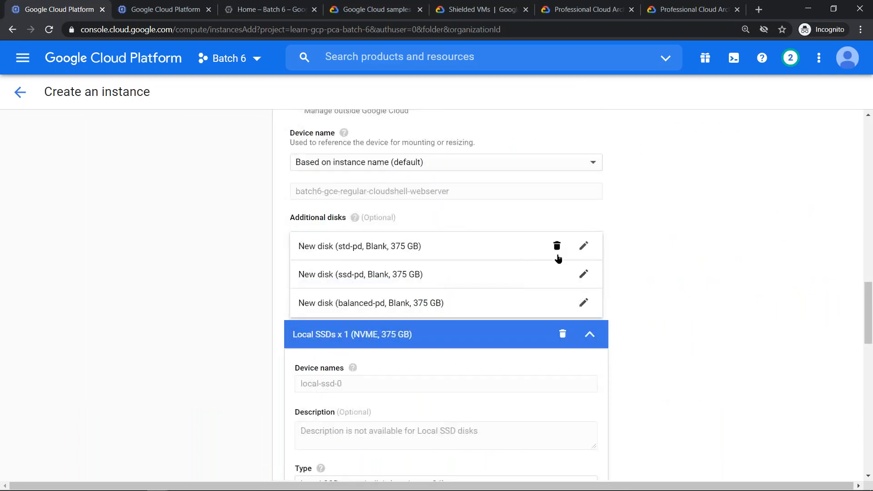
pyautogui.click(557, 248)
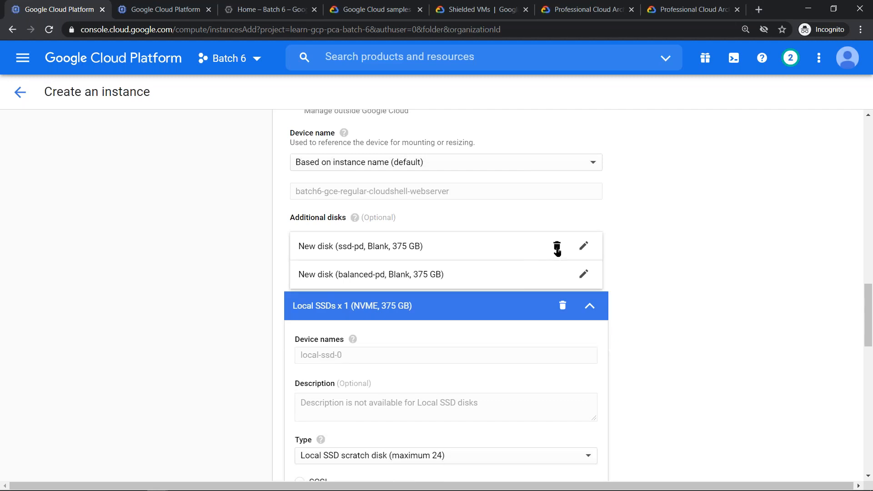
pyautogui.click(557, 247)
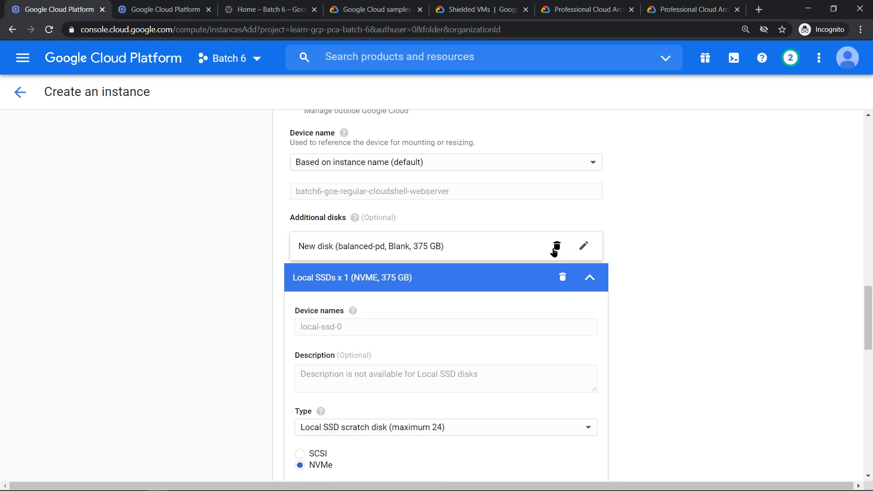
pyautogui.click(556, 248)
pyautogui.click(561, 248)
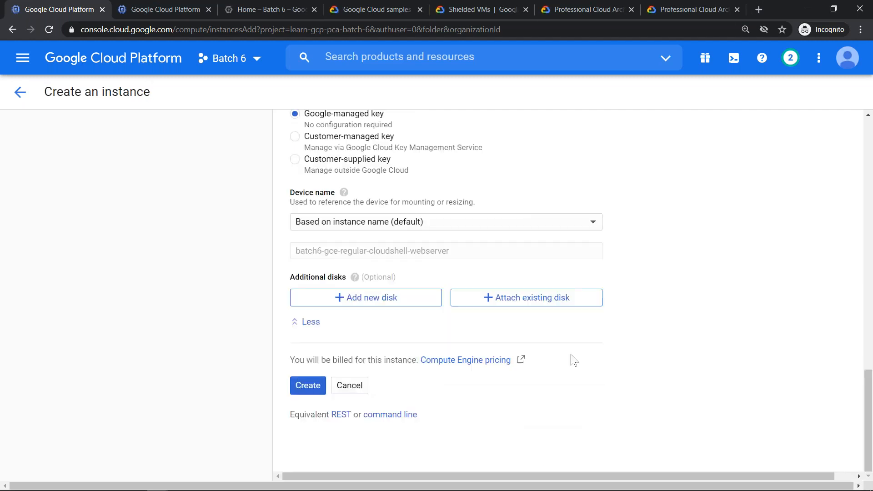
# - Examine the networking options and the default network interface's subnetwork, IP and service tier settings, and collapse the interface again
pyautogui.scroll(10, 568, 359)
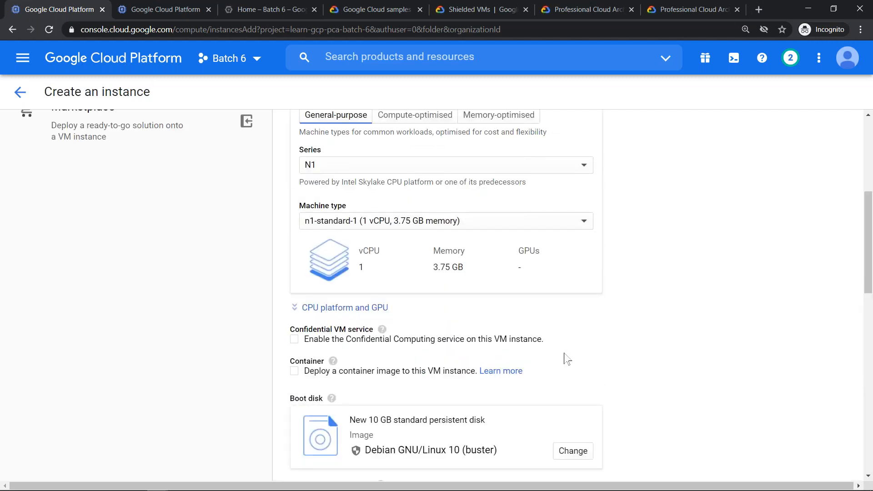
pyautogui.scroll(-12, 566, 359)
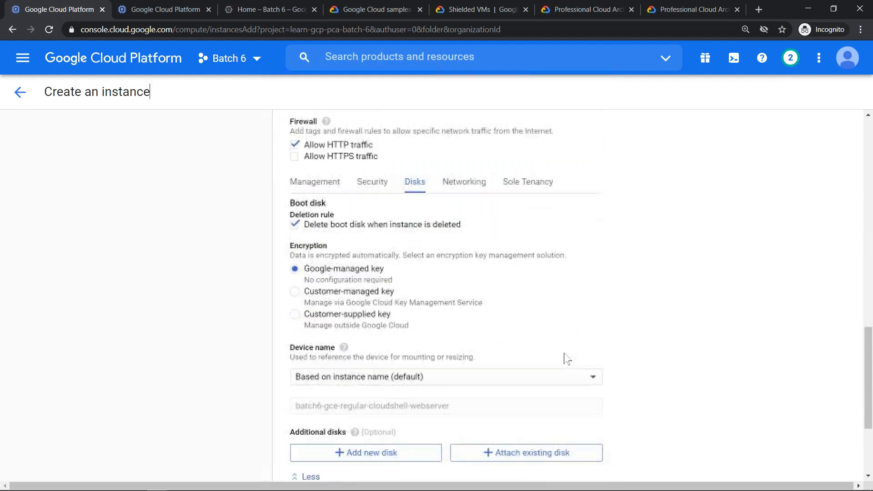
pyautogui.scroll(-1, 566, 359)
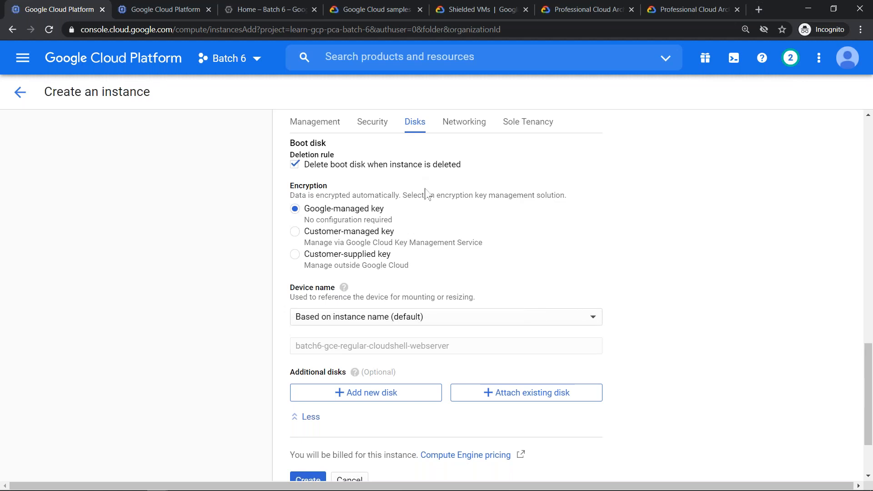
pyautogui.click(471, 127)
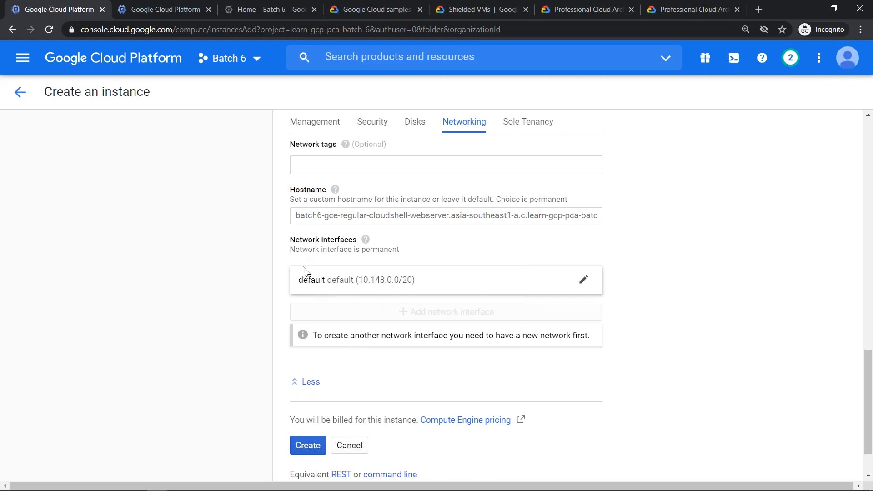
pyautogui.click(327, 284)
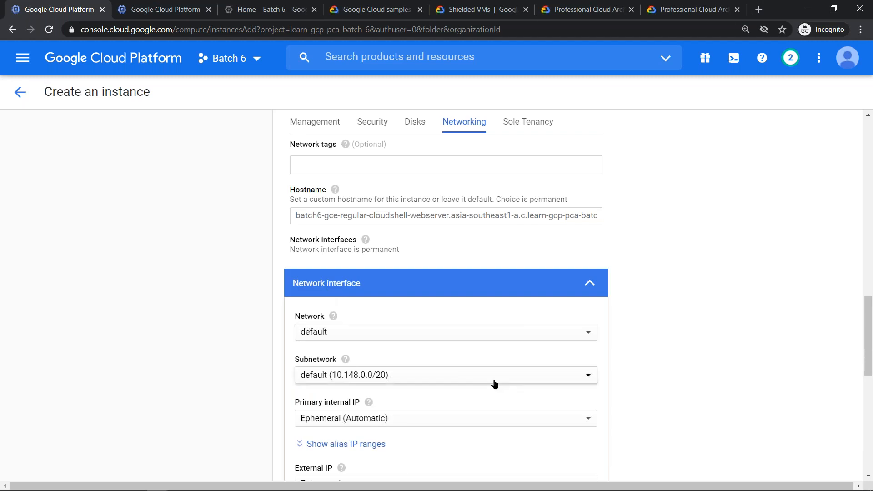
pyautogui.scroll(-3, 495, 384)
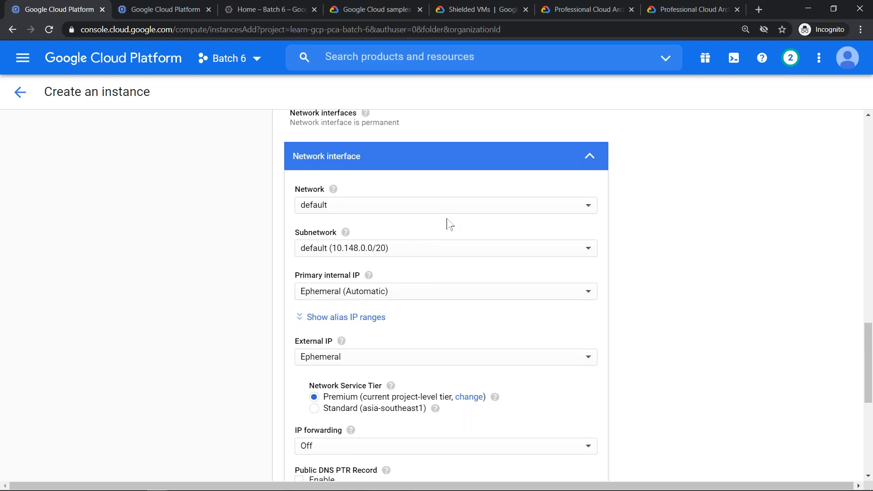
pyautogui.click(588, 157)
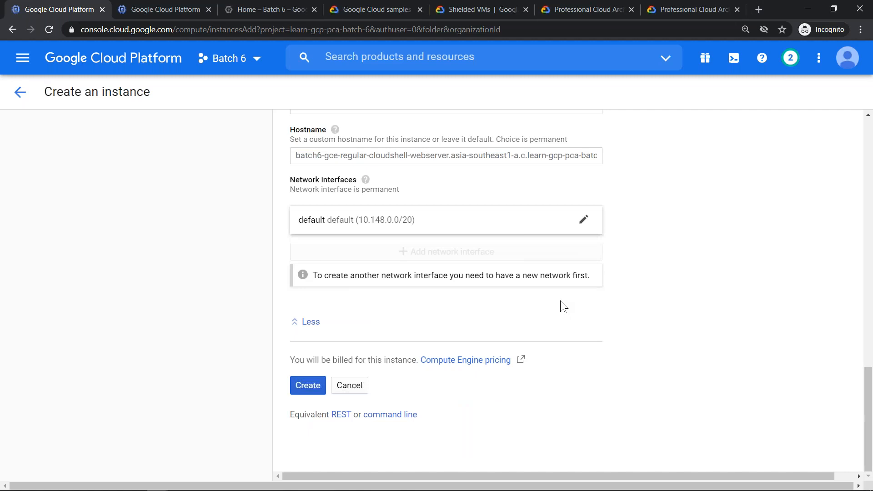
# - Show the instance's sole tenancy options and open the Sole Tenant bookmark from the Mod 3 folder in a new browser tab
pyautogui.scroll(3, 563, 306)
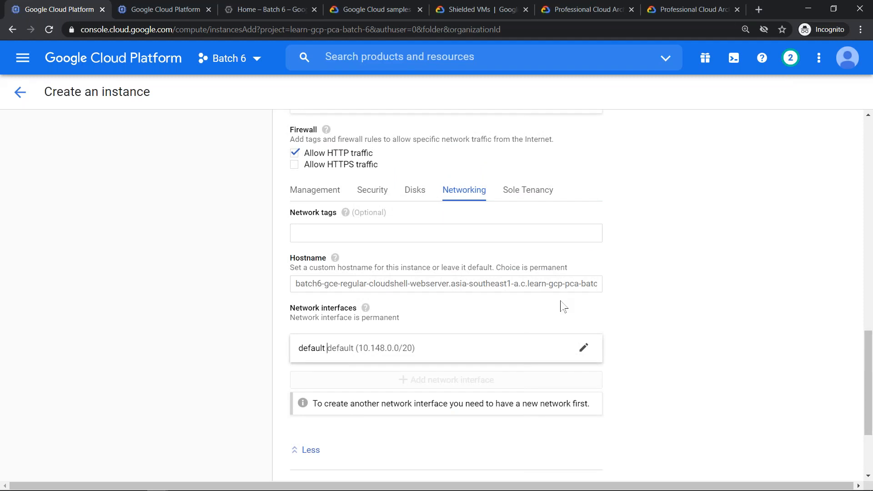
pyautogui.click(513, 196)
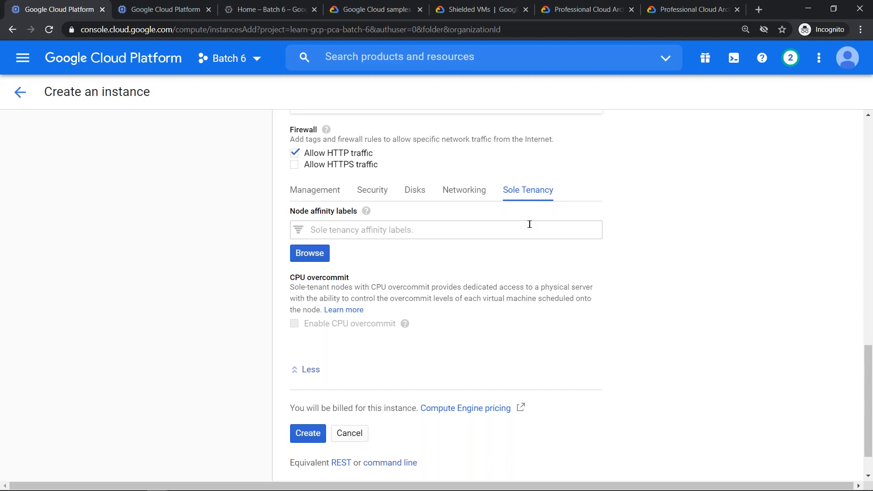
pyautogui.hotkey('ctrl', 't')
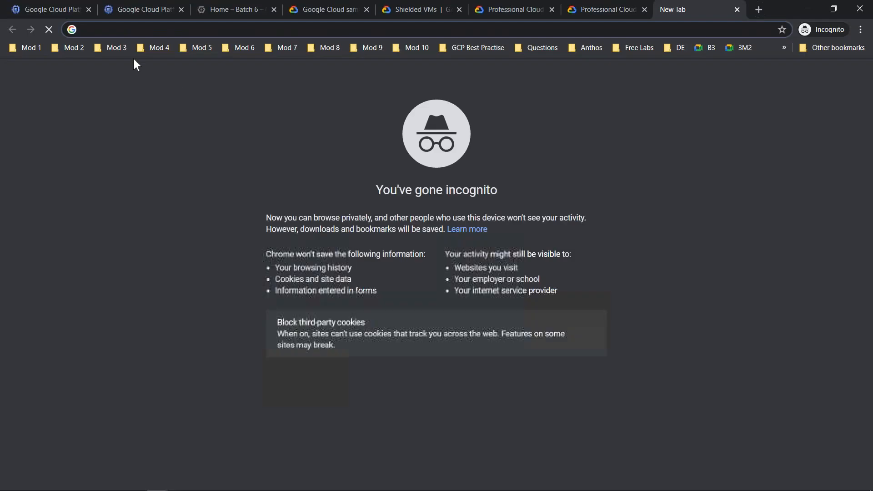
pyautogui.click(121, 48)
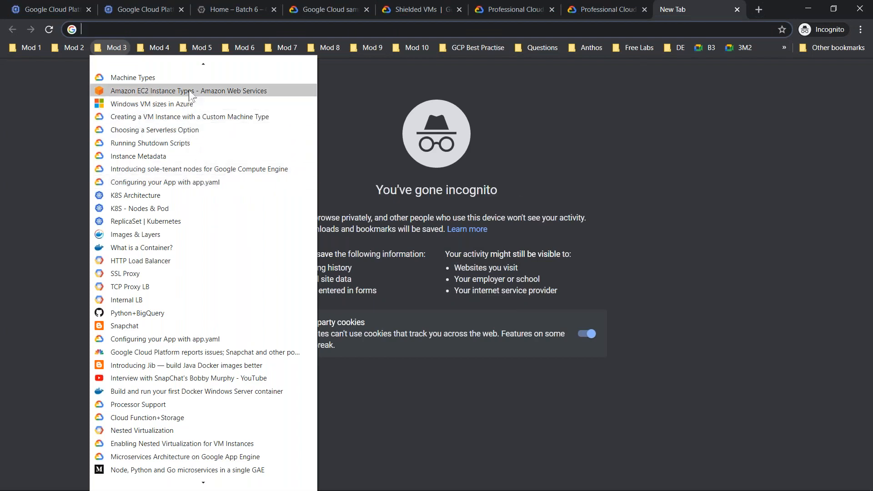
pyautogui.scroll(-2, 191, 141)
pyautogui.scroll(-7, 191, 177)
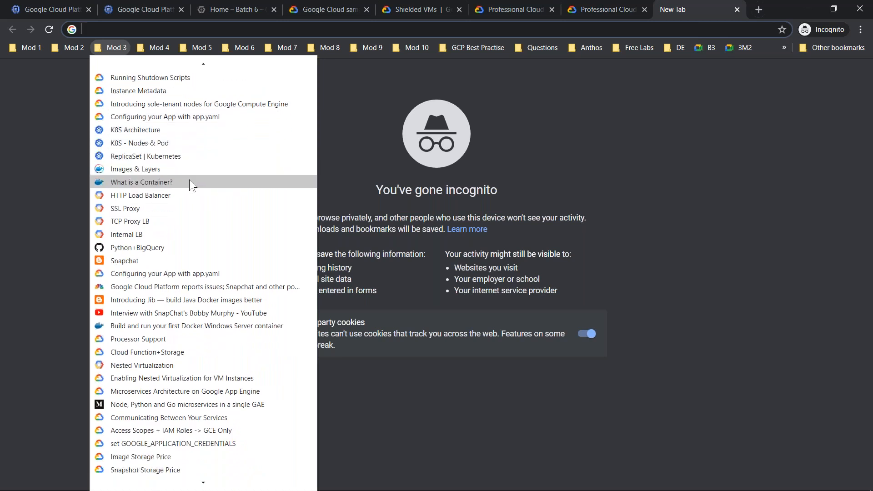
pyautogui.scroll(-6, 206, 425)
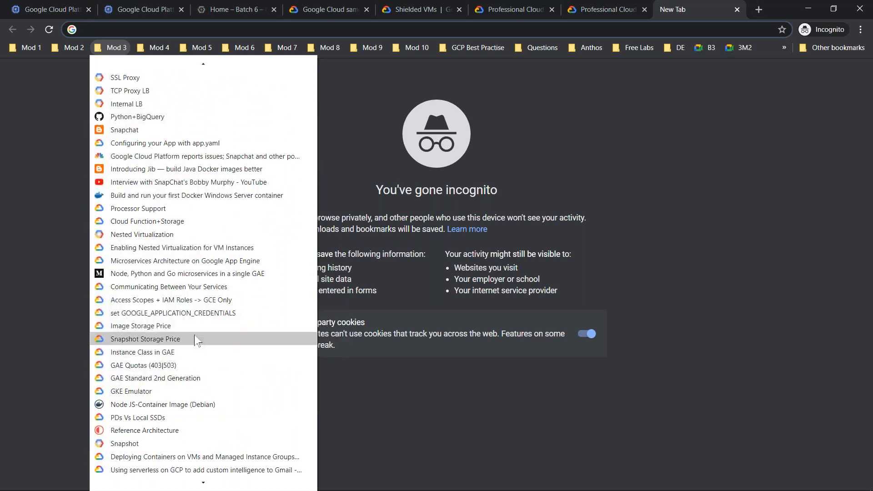
pyautogui.scroll(-5, 194, 341)
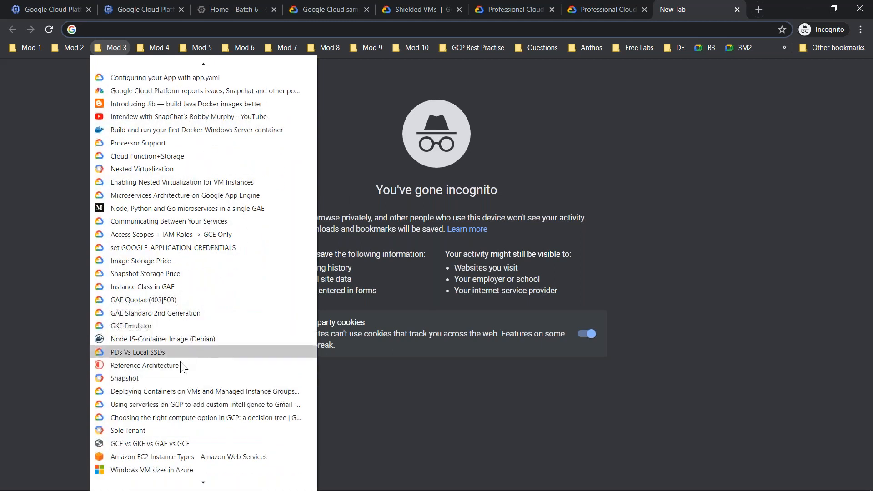
pyautogui.click(180, 430)
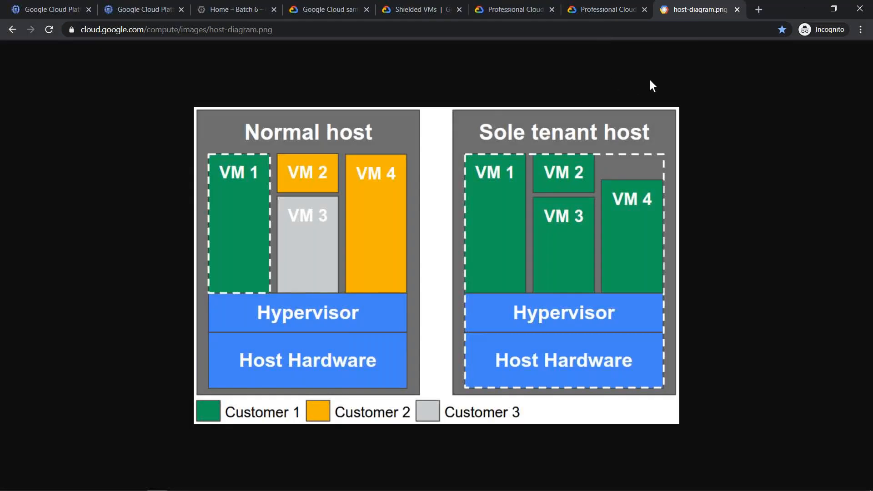
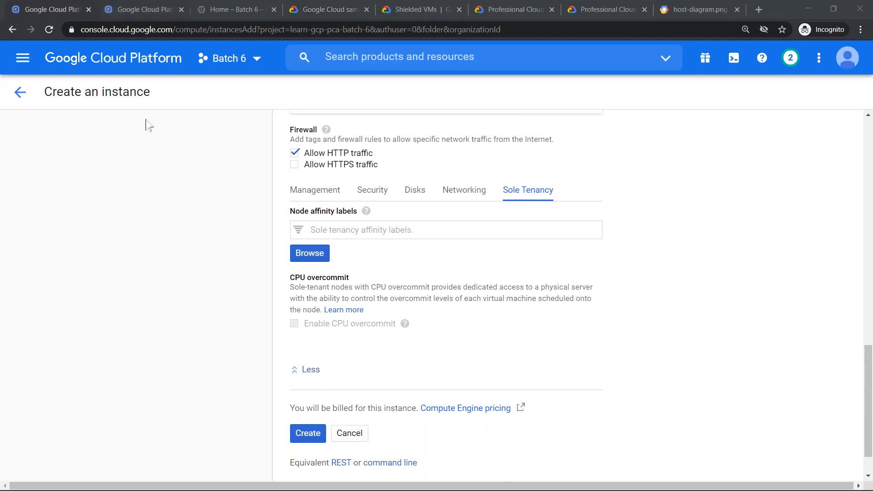
# - Show the equivalent gcloud command line for the configured web server instance
pyautogui.click(509, 361)
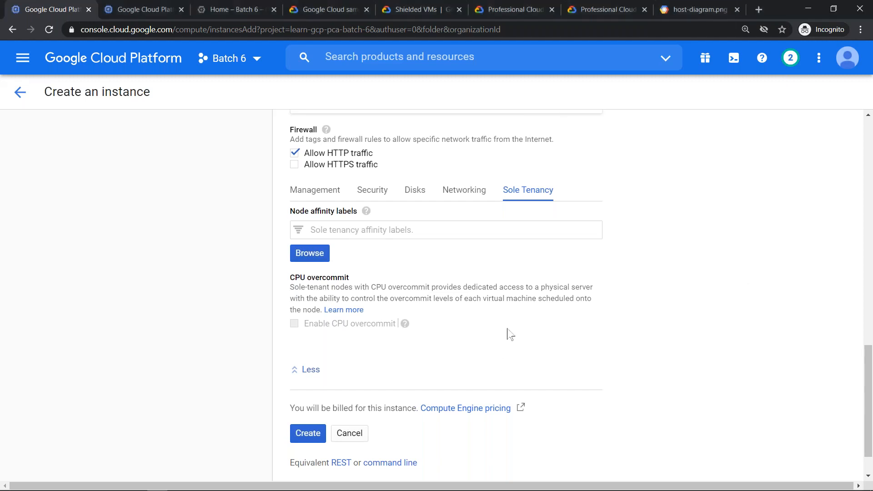
pyautogui.scroll(7, 510, 334)
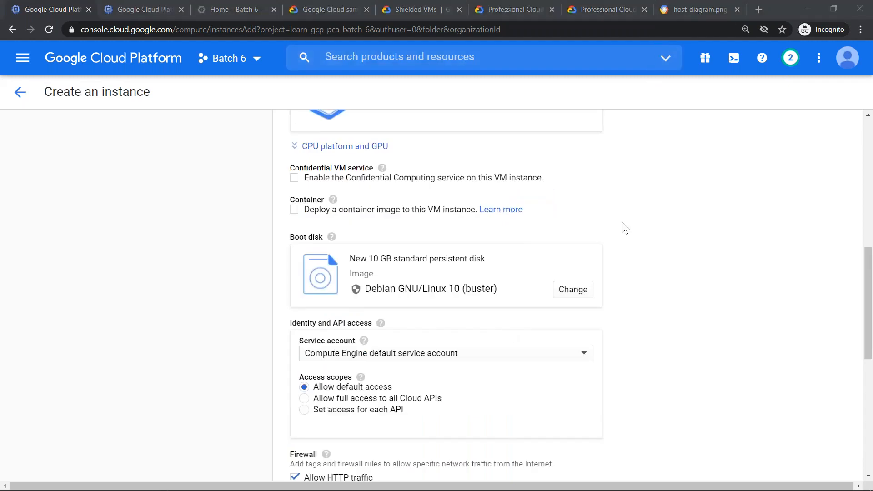
pyautogui.scroll(-10, 623, 226)
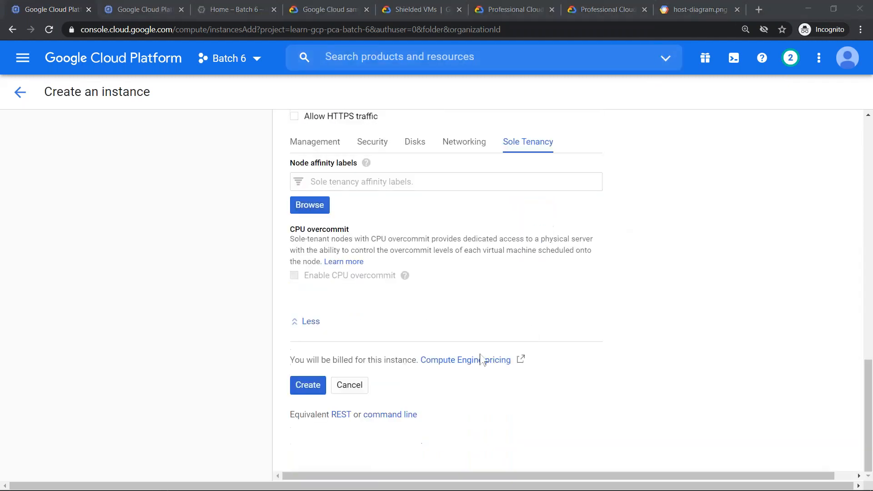
pyautogui.click(391, 417)
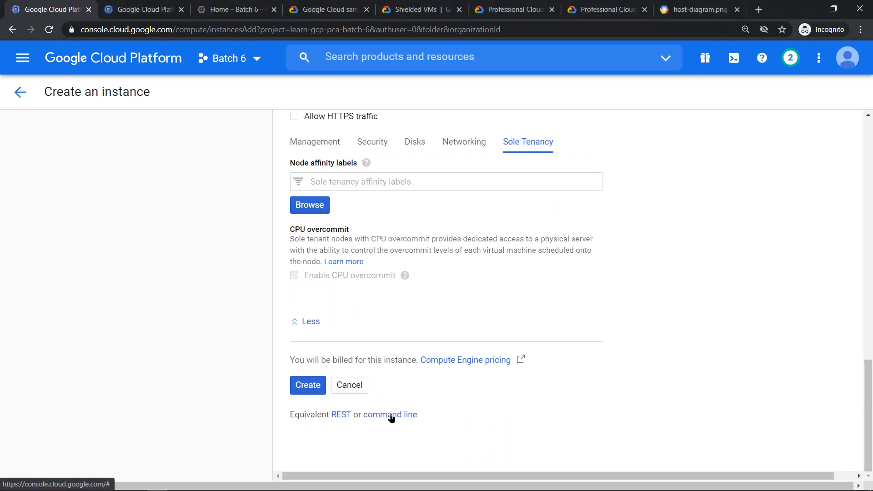
pyautogui.click(391, 416)
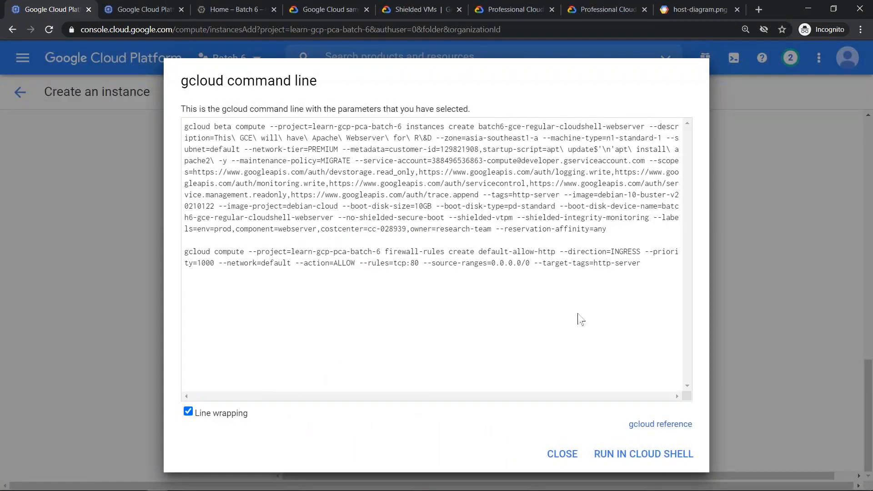
# - Highlight the instance creation command and the firewall-rules create command in the gcloud code, and close the dialog
pyautogui.moveTo(609, 230); pyautogui.dragTo(178, 136)
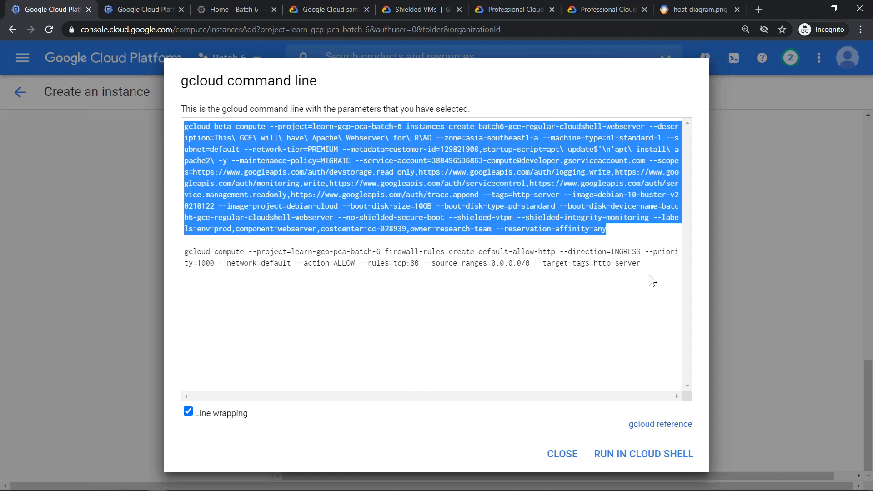
pyautogui.moveTo(647, 264); pyautogui.dragTo(185, 252)
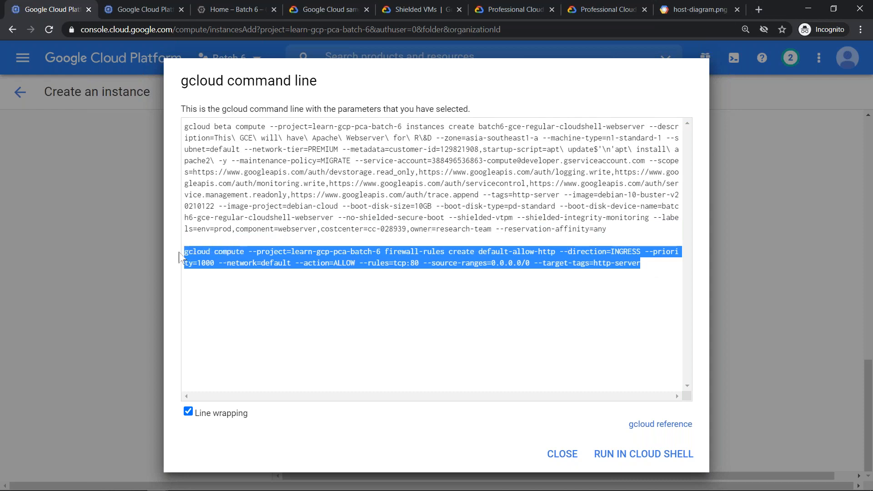
pyautogui.click(273, 298)
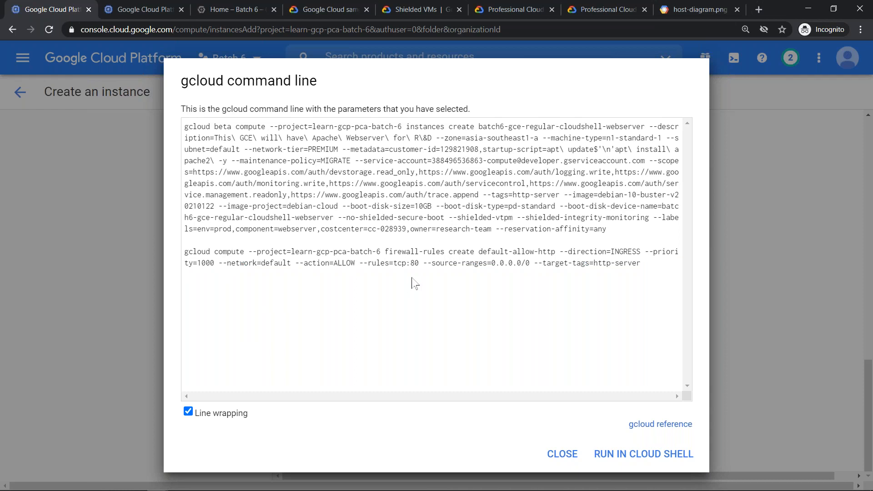
pyautogui.moveTo(385, 252); pyautogui.dragTo(469, 252)
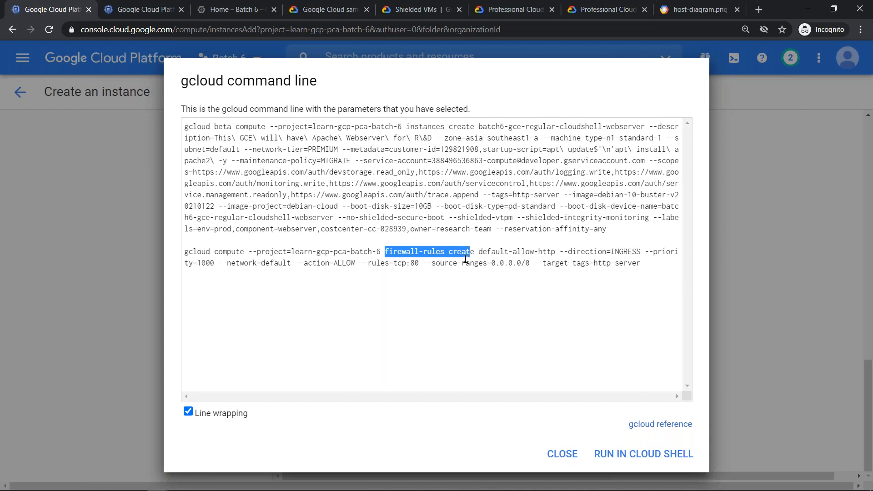
pyautogui.moveTo(654, 273); pyautogui.dragTo(183, 249)
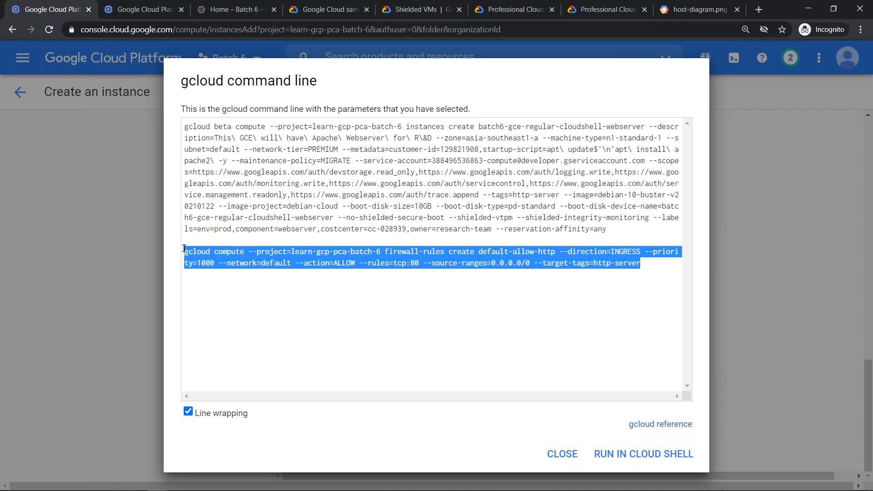
pyautogui.click(553, 455)
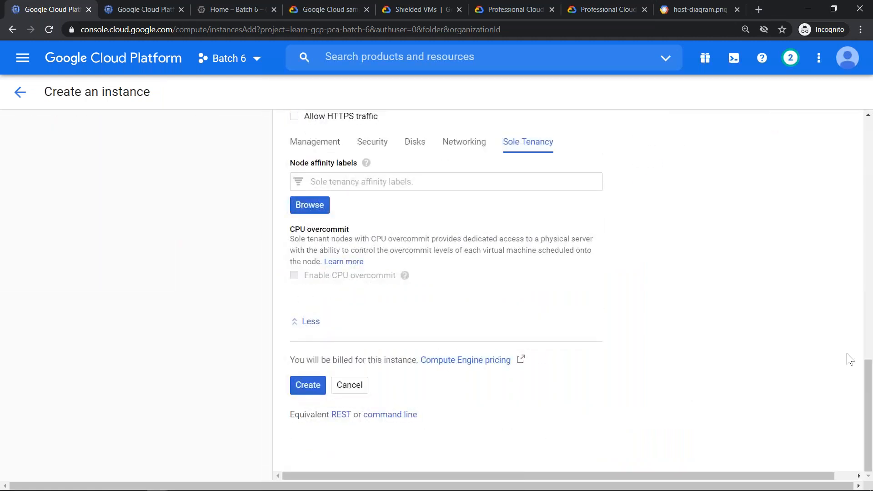
# - Disallow HTTP traffic in the firewall settings, and check the regenerated gcloud command line before closing it
pyautogui.moveTo(867, 385); pyautogui.dragTo(843, 327)
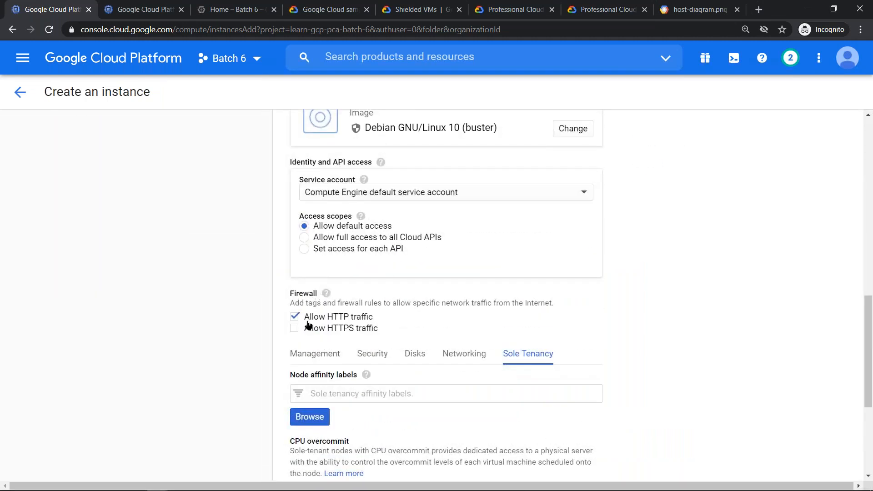
pyautogui.click(295, 316)
pyautogui.scroll(-5, 348, 346)
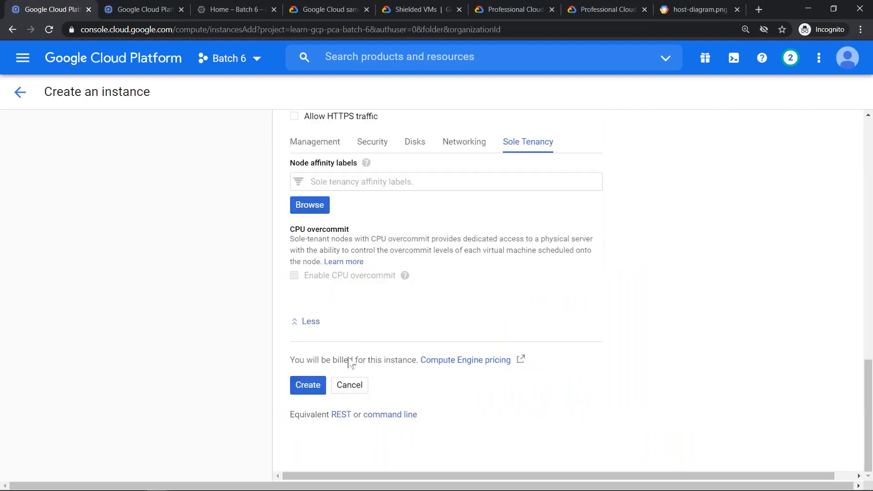
pyautogui.click(401, 418)
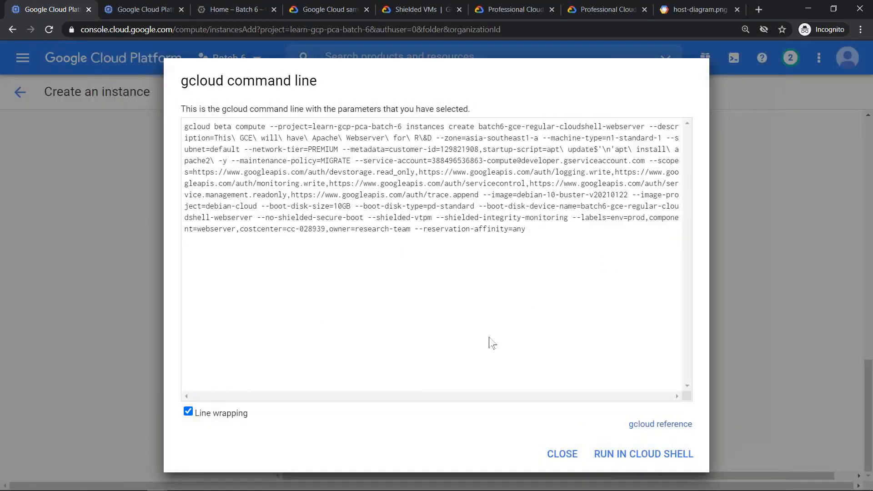
pyautogui.click(559, 458)
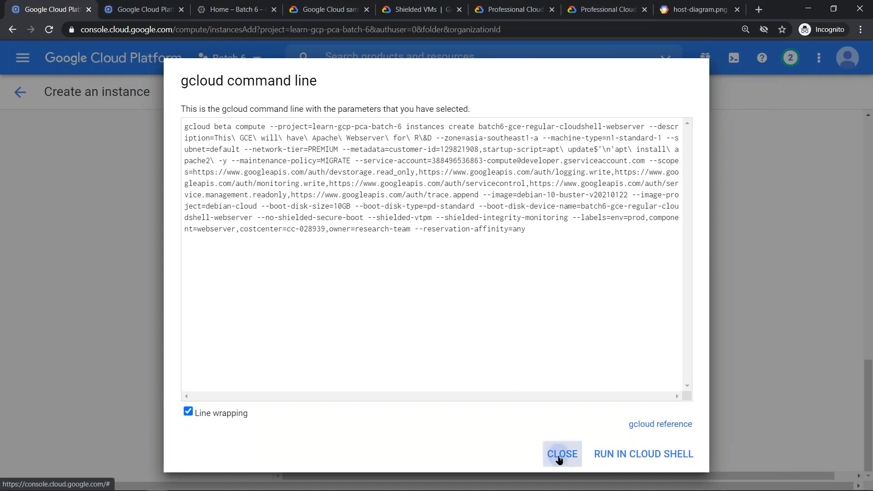
# - Allow HTTP traffic in the firewall settings again and create the instance
pyautogui.scroll(12, 391, 359)
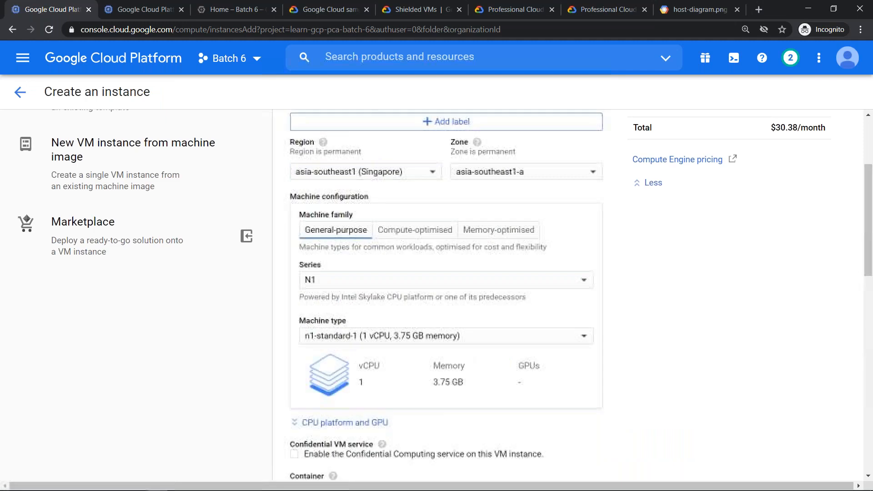
pyautogui.scroll(-6, 395, 363)
pyautogui.click(294, 430)
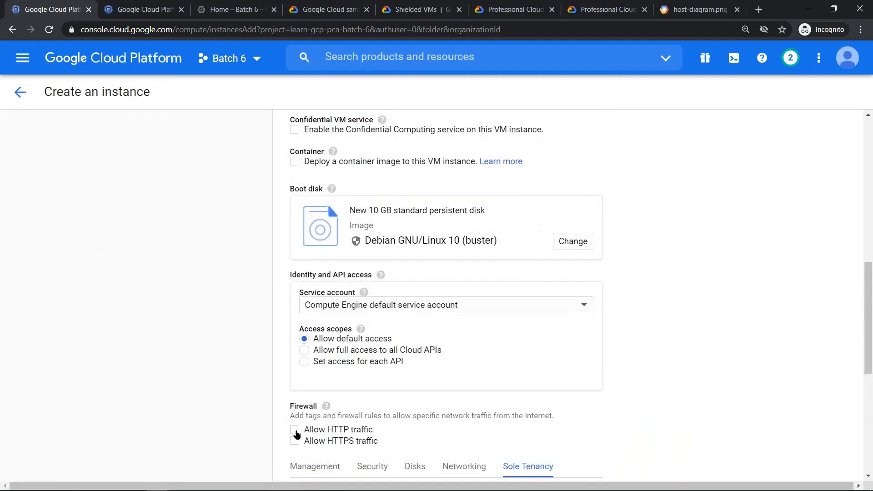
pyautogui.scroll(-6, 598, 411)
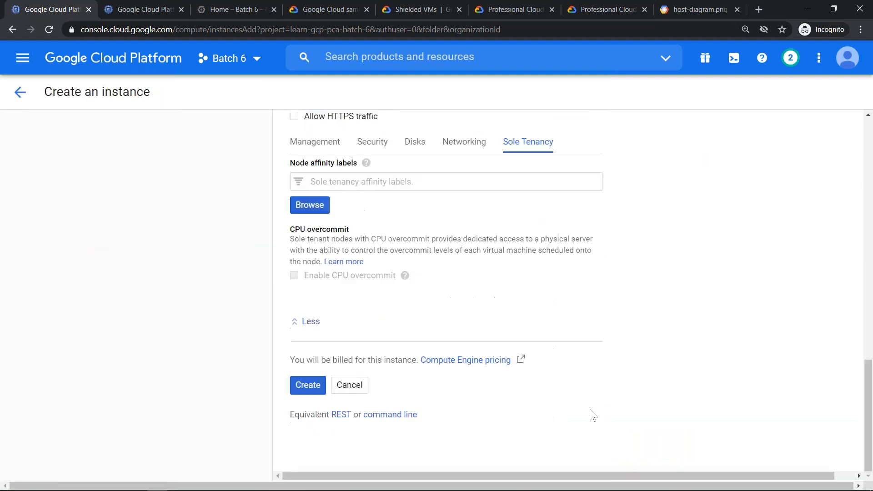
pyautogui.click(307, 386)
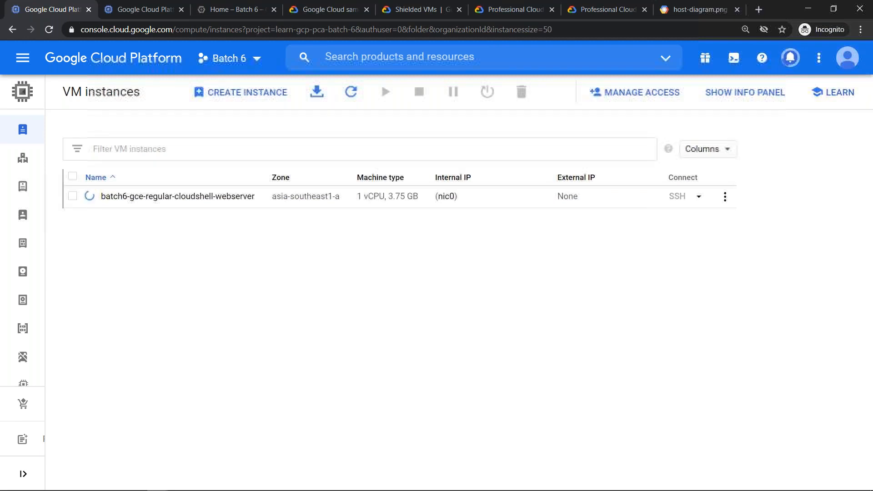
# - Refresh the VM instances list and open the external IP of batch6-gce-regular-cloudshell-webserver to check its web page
pyautogui.click(350, 93)
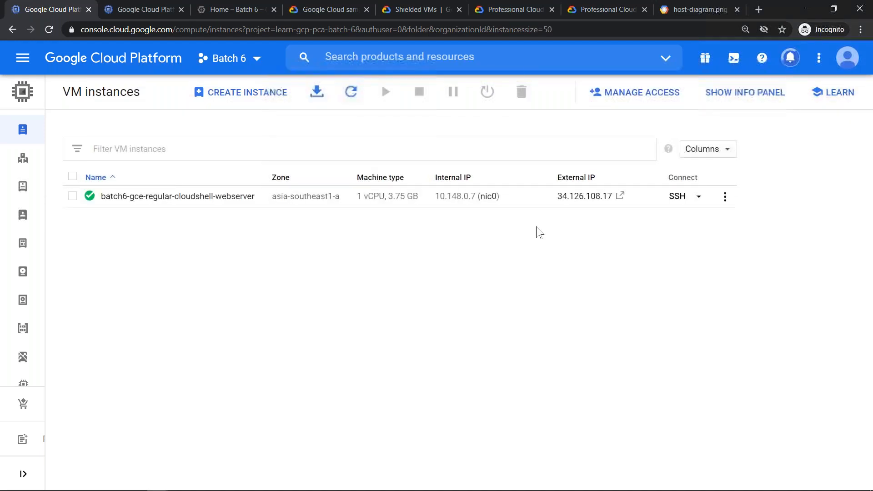
pyautogui.click(620, 196)
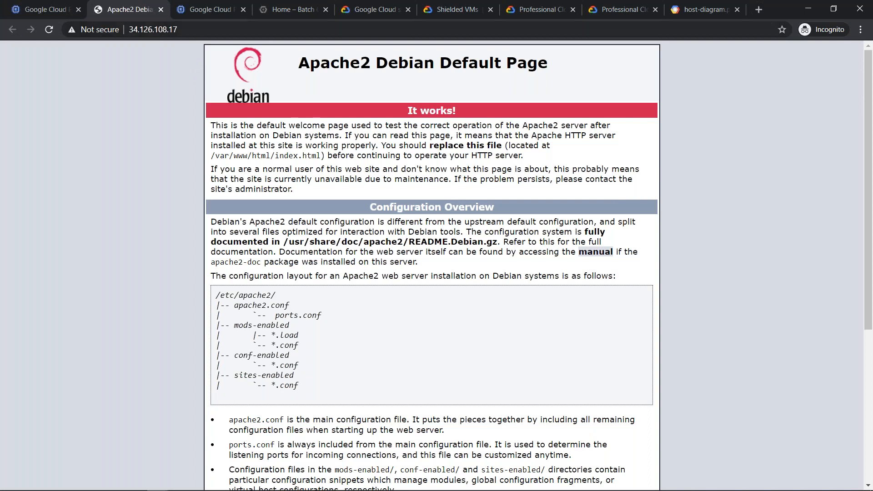
pyautogui.hotkey('ctrl', 'l')
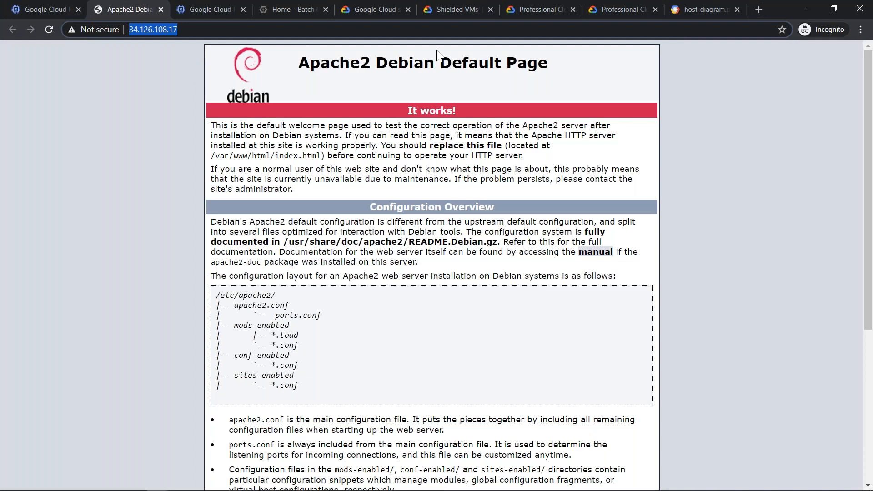
pyautogui.hotkey('alt', 'Tab')
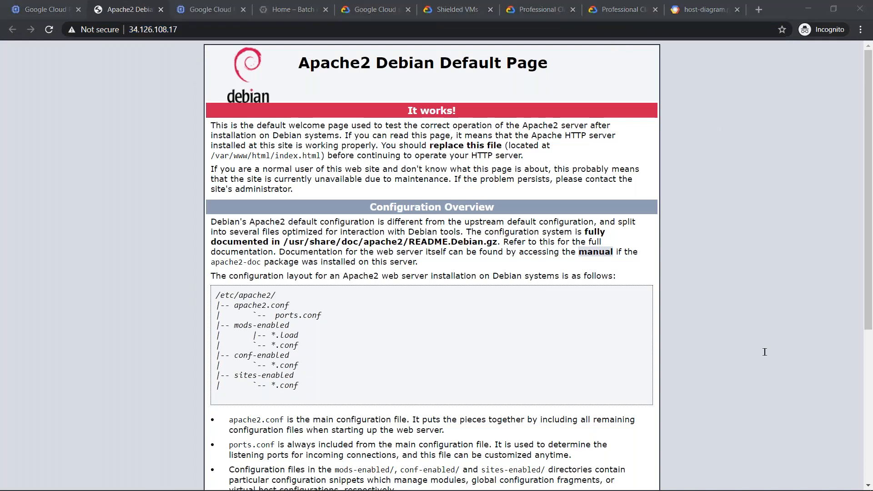
pyautogui.click(728, 445)
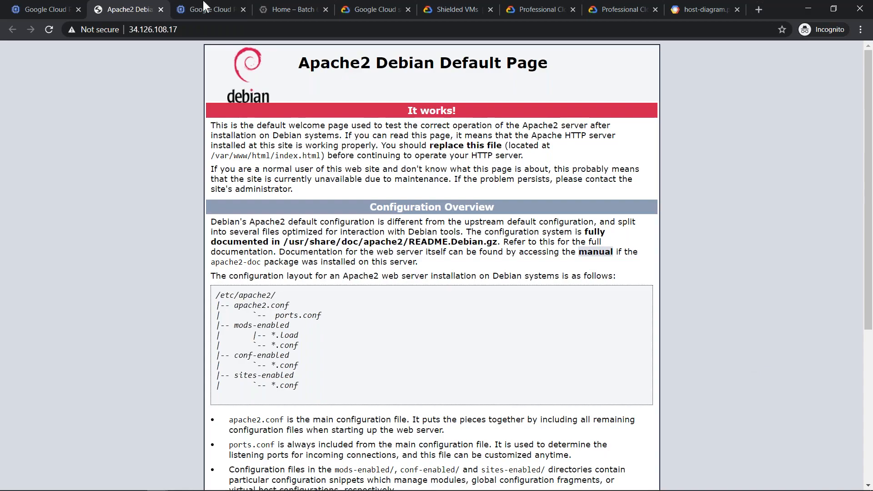
# - Return to the VM instances list and switch to the presentation's full-screen Demo slide
pyautogui.click(35, 5)
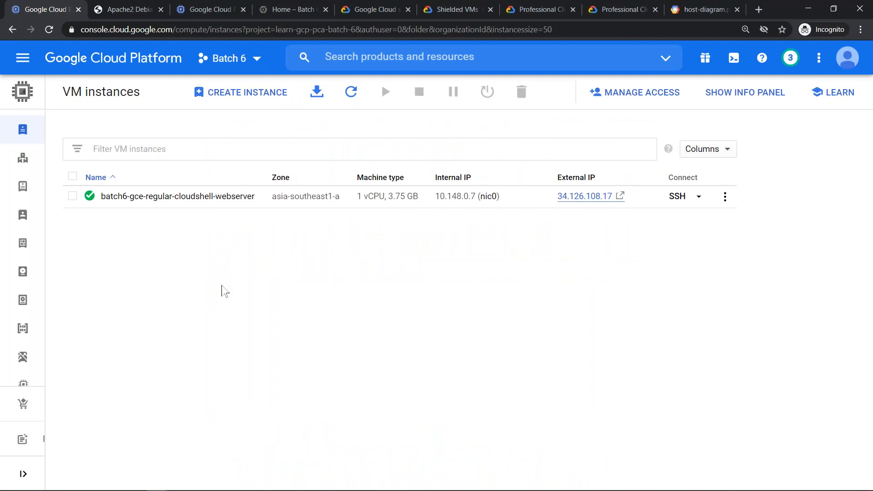
pyautogui.hotkey('alt', 'Tab')
pyautogui.hotkey('alt', 'Tab')
pyautogui.hotkey('alt', 'Tab')
pyautogui.hotkey('alt', 'Tab')
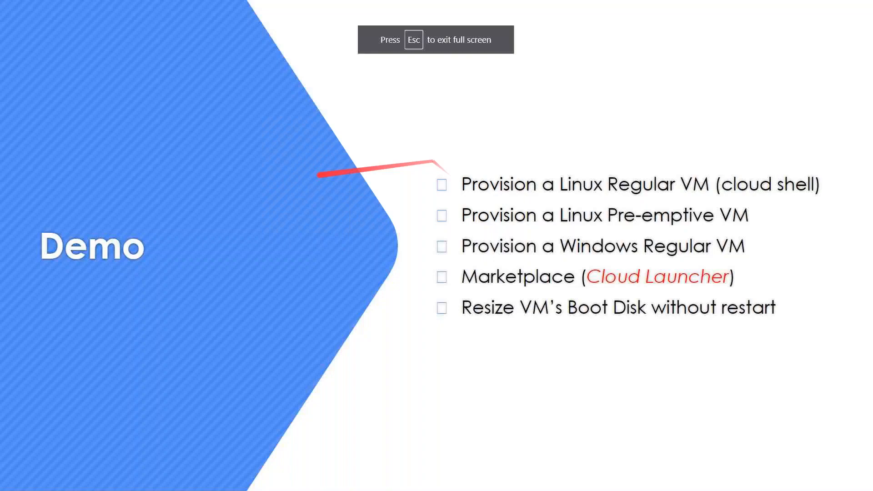